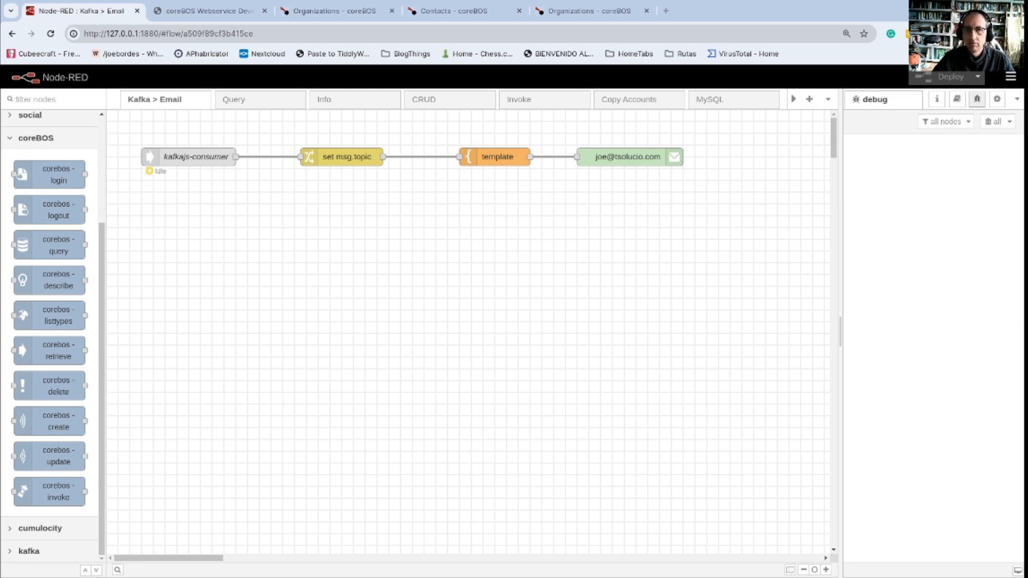
# - Switch to the coreBOSNG site, reload its Organizations list, and examine the site address and the record count
pyautogui.click(327, 9)
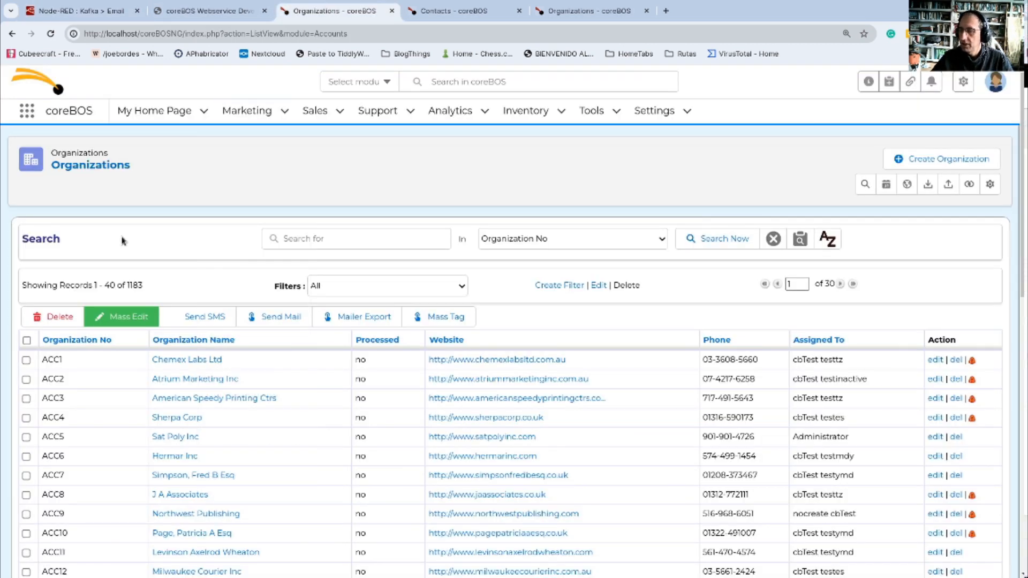
pyautogui.click(83, 169)
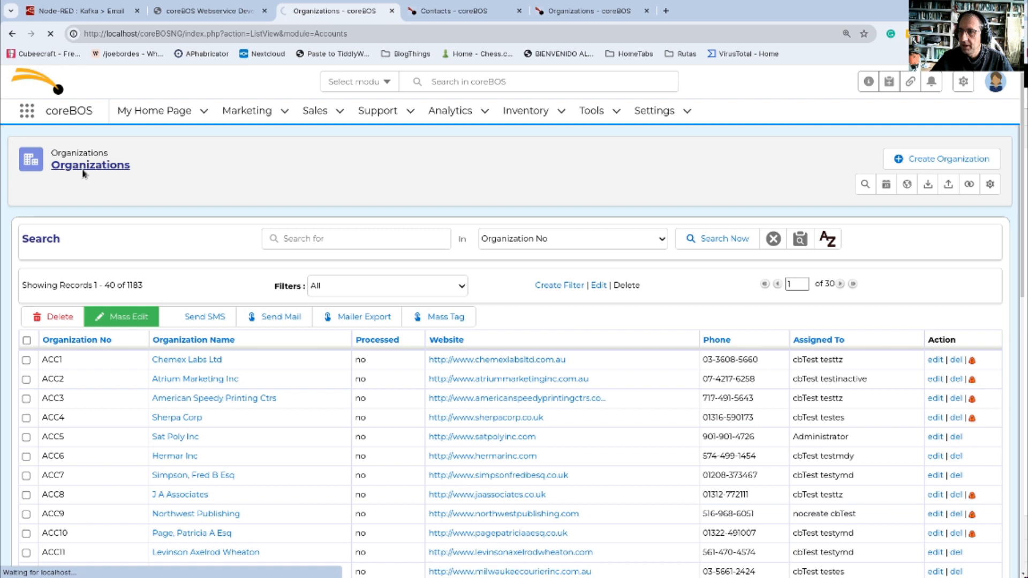
pyautogui.click(180, 33)
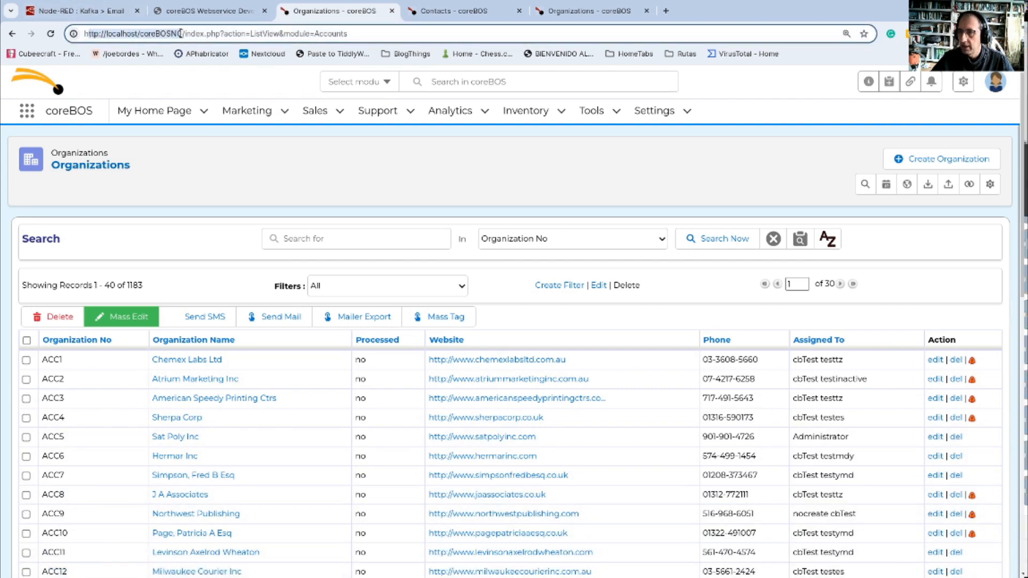
pyautogui.doubleClick(167, 33)
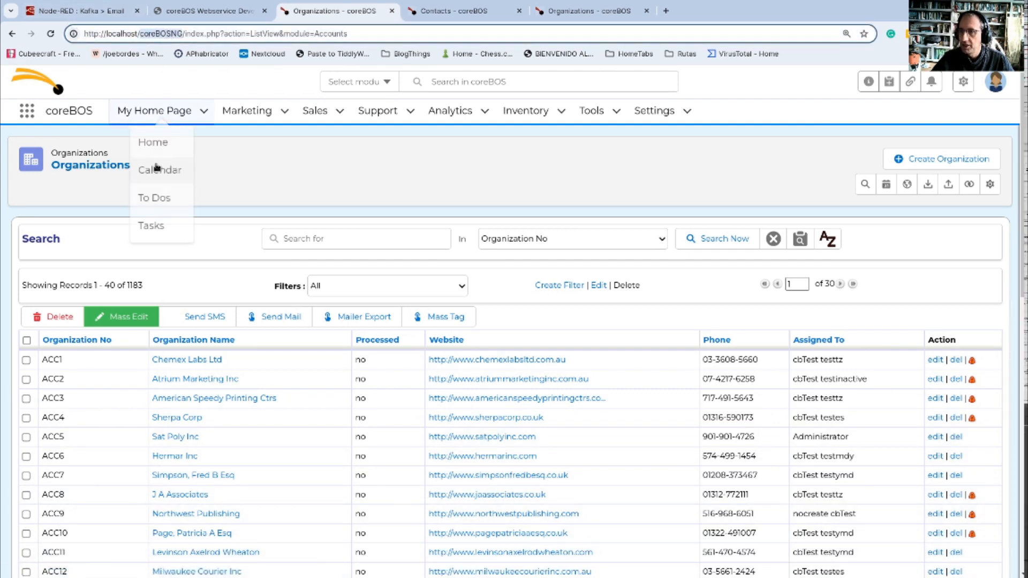
pyautogui.click(258, 175)
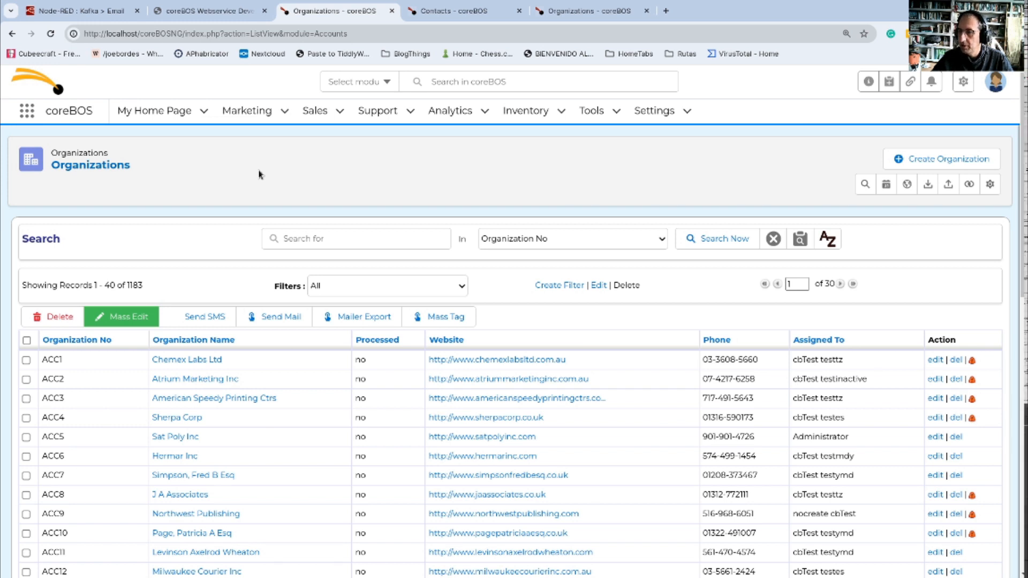
pyautogui.doubleClick(134, 285)
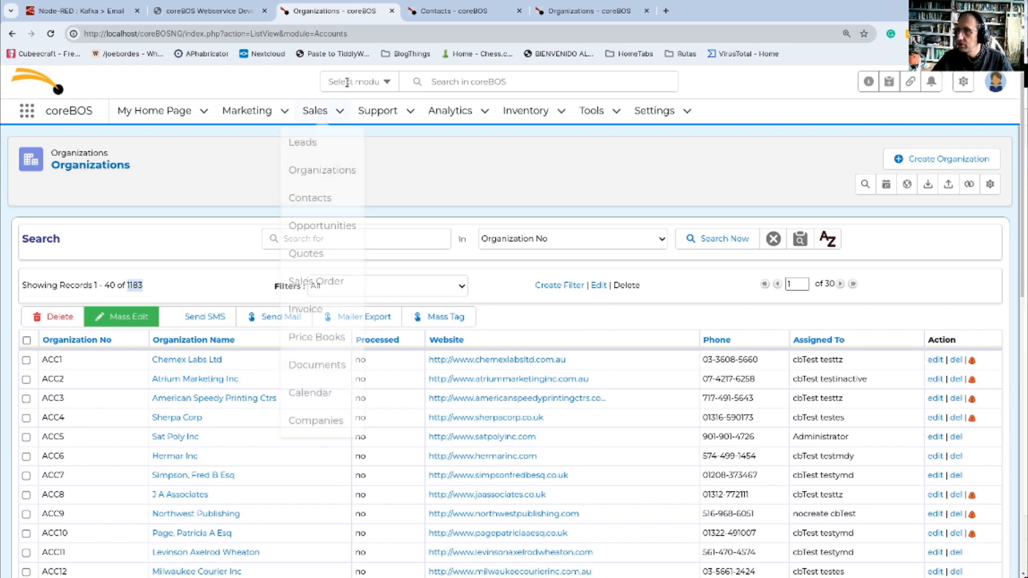
# - Close the Contacts page, then reload and check the Organizations list of the evinst installation
pyautogui.click(519, 11)
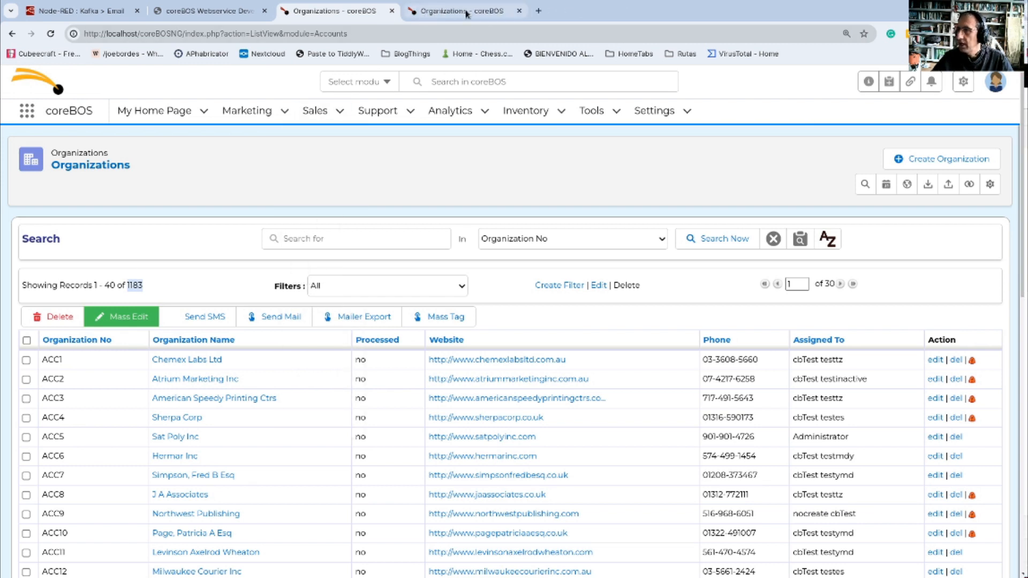
pyautogui.doubleClick(151, 34)
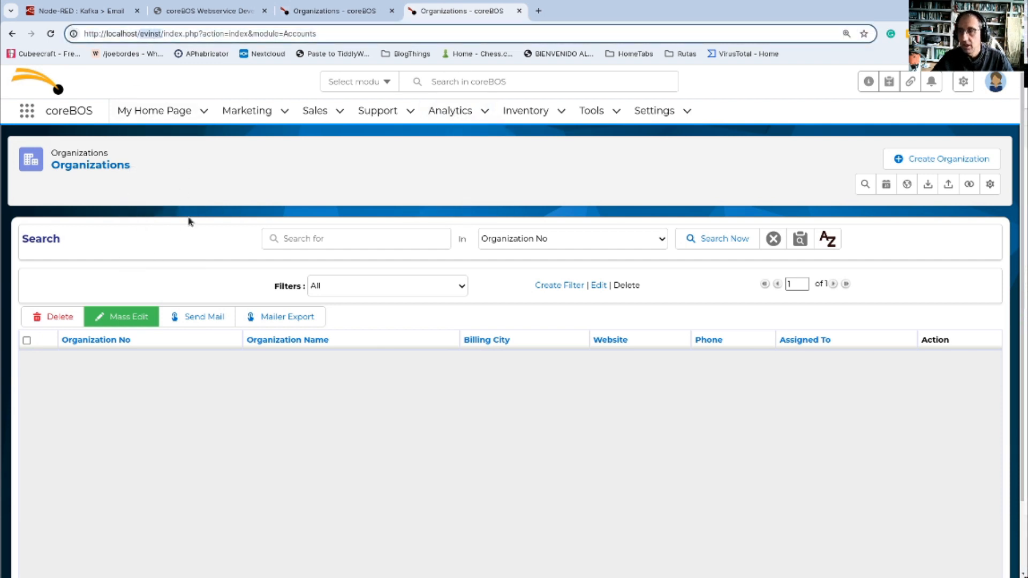
pyautogui.click(112, 169)
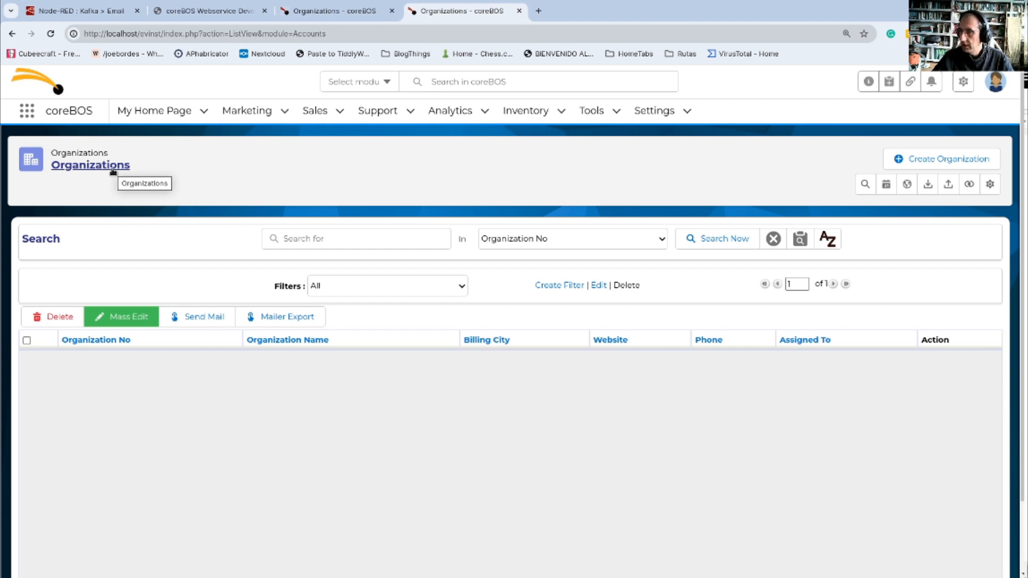
# - Compare the Organizations lists and addresses of the coreBOSNG and evinst installations, then return to Node-RED
pyautogui.click(327, 17)
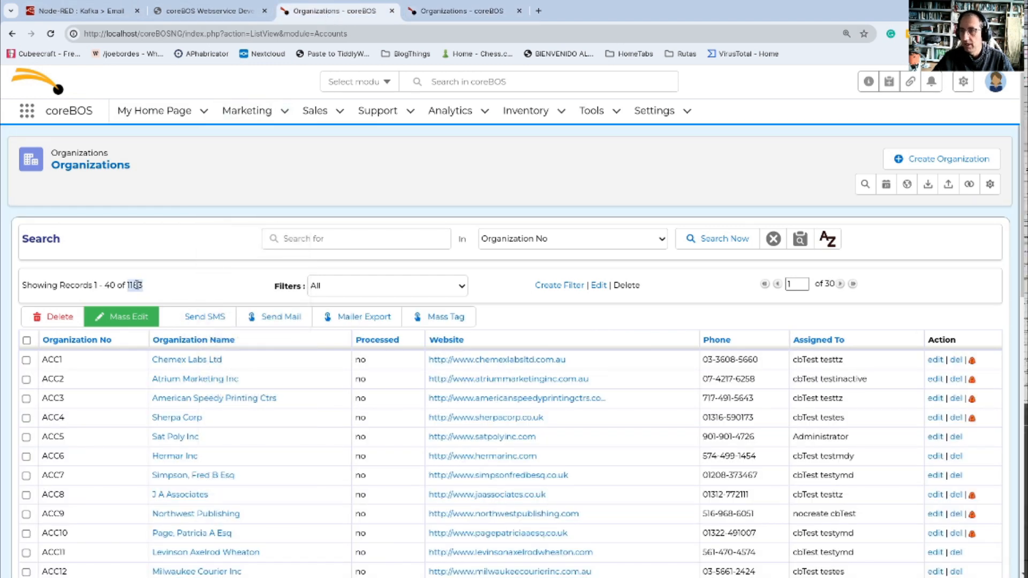
pyautogui.doubleClick(155, 37)
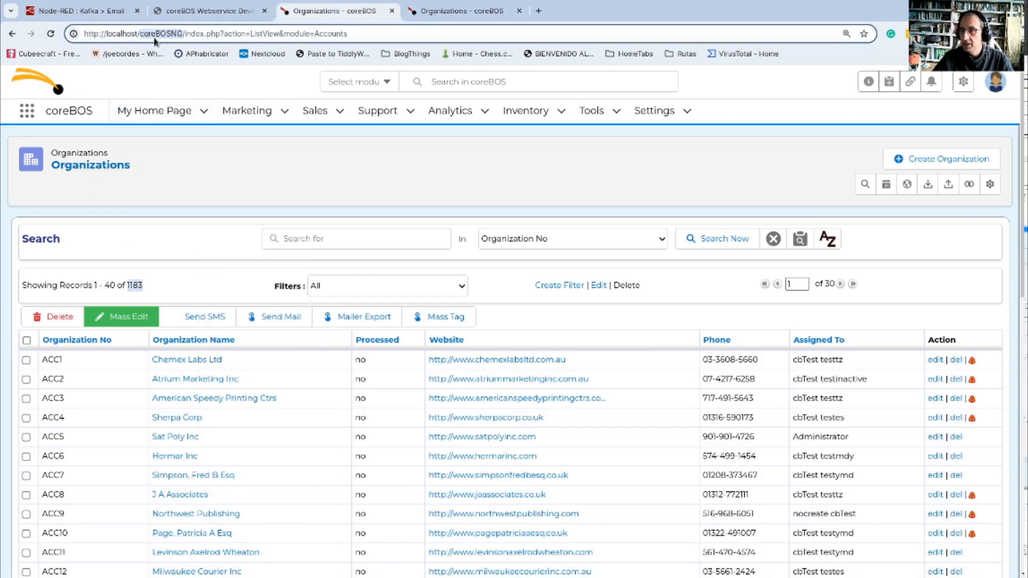
pyautogui.click(433, 11)
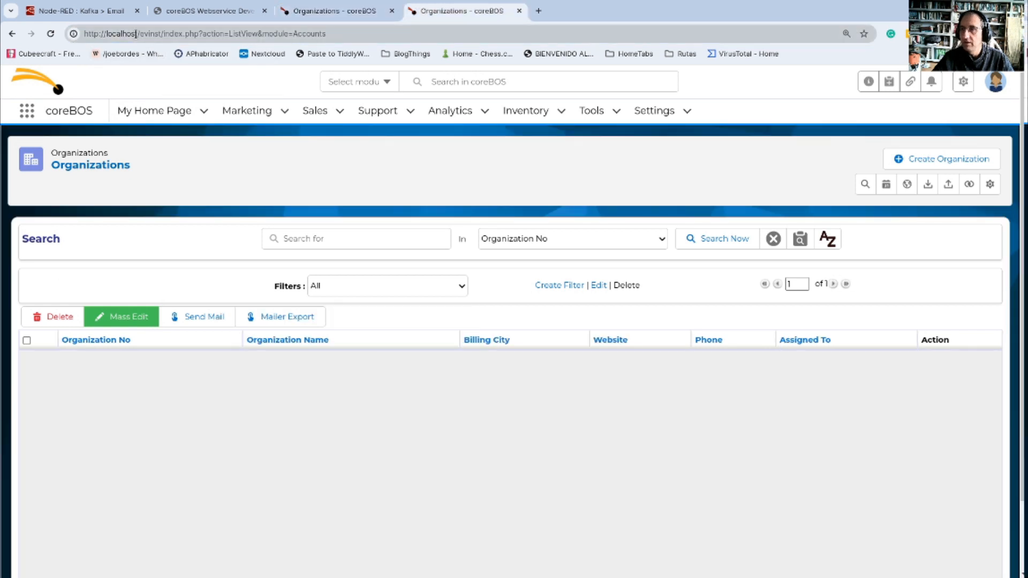
pyautogui.doubleClick(150, 34)
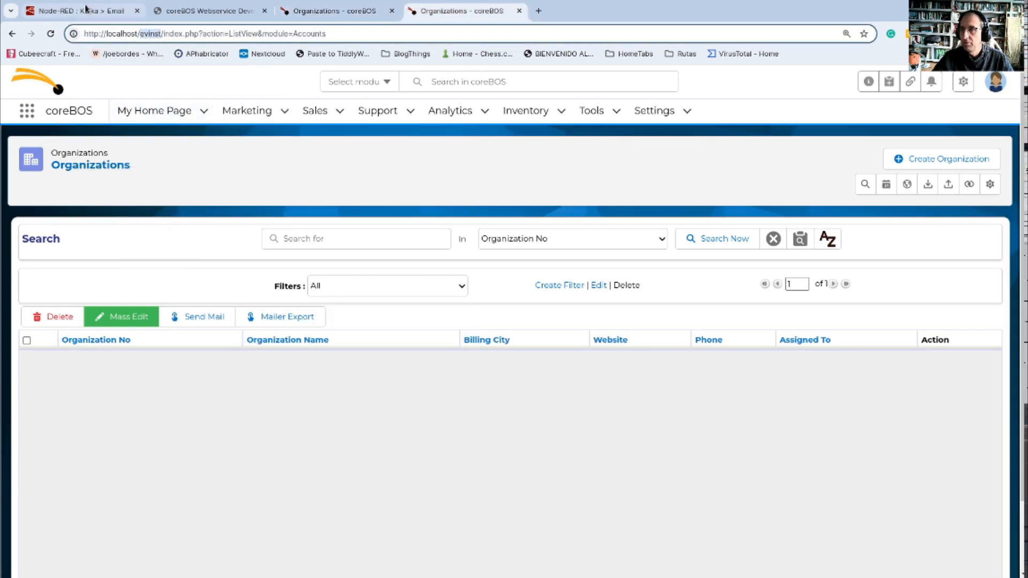
pyautogui.click(86, 10)
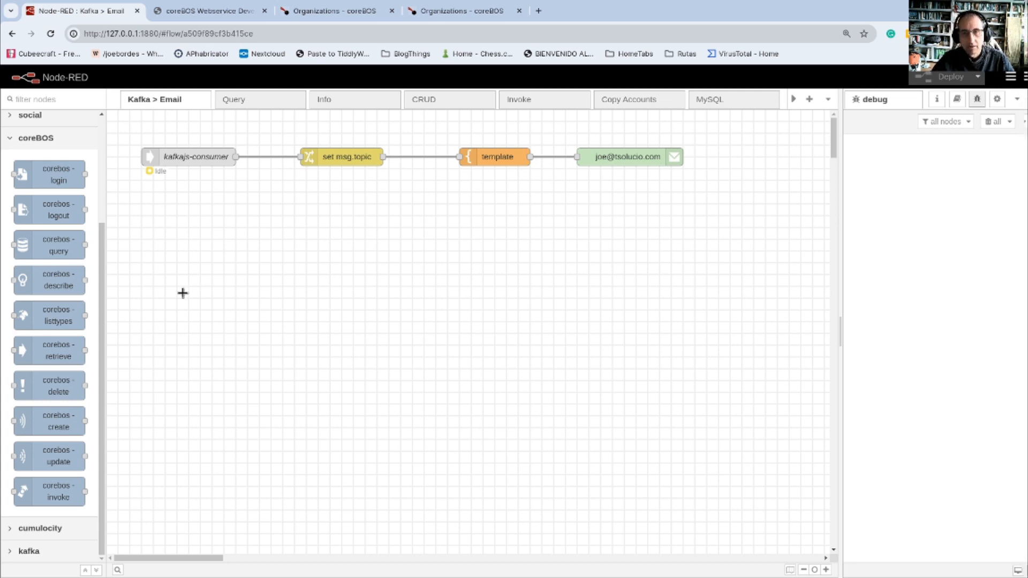
# - In coreBOSNG, open the Layout Editor for the Organizations module and inspect the properties of the Processed field
pyautogui.click(338, 12)
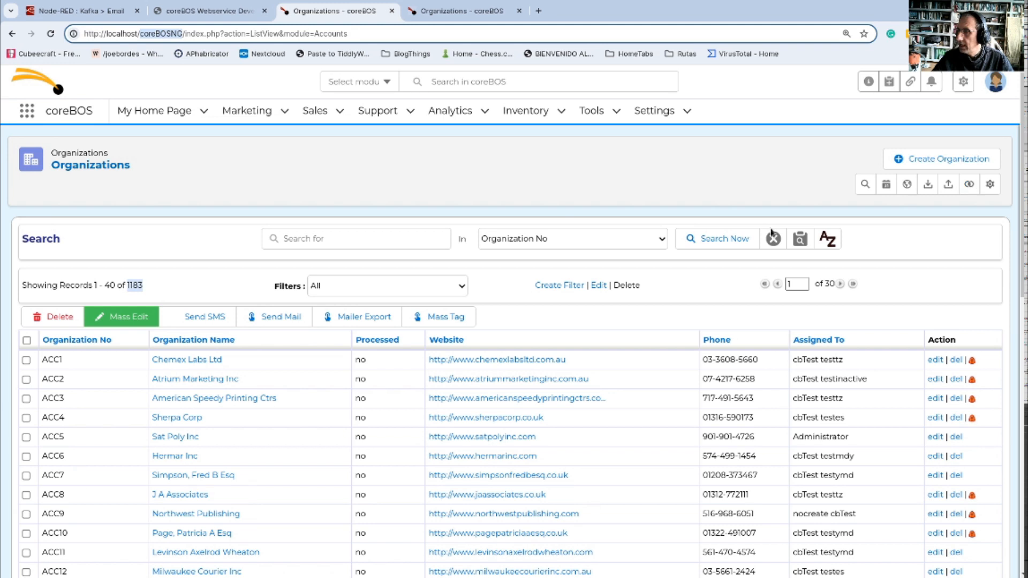
pyautogui.click(989, 185)
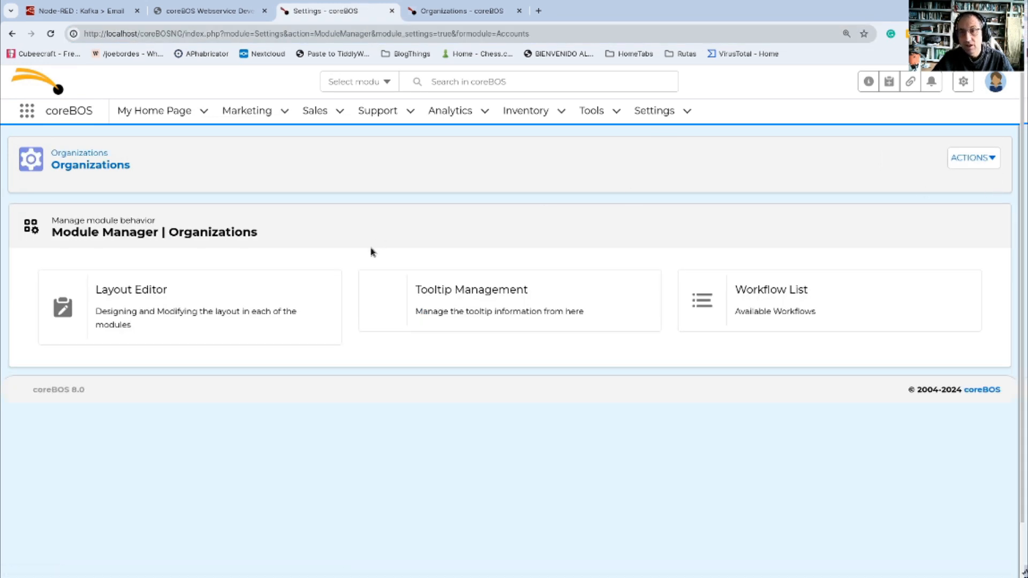
pyautogui.click(136, 292)
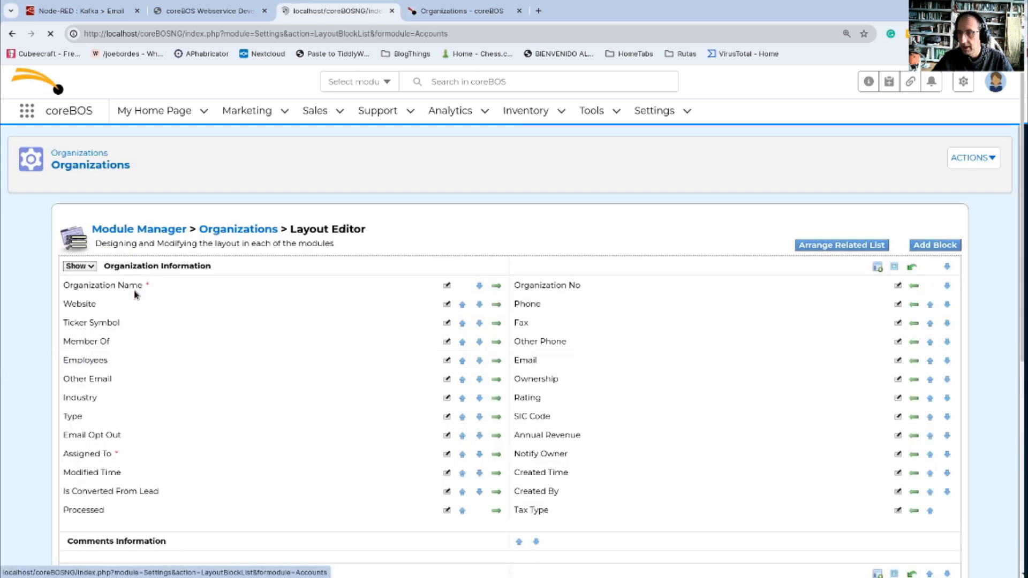
pyautogui.scroll(-1, 284, 380)
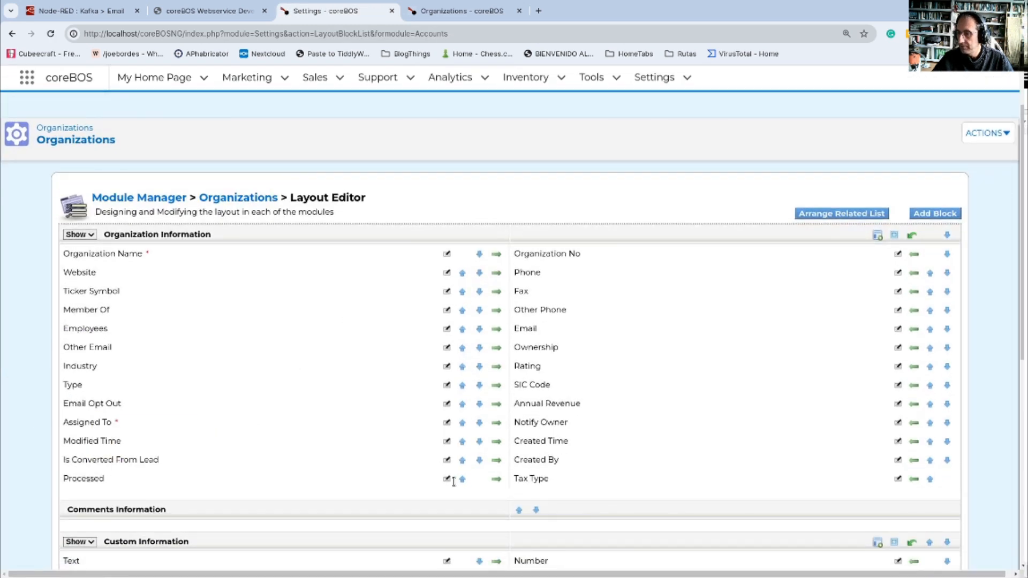
pyautogui.click(447, 479)
pyautogui.scroll(-5, 363, 366)
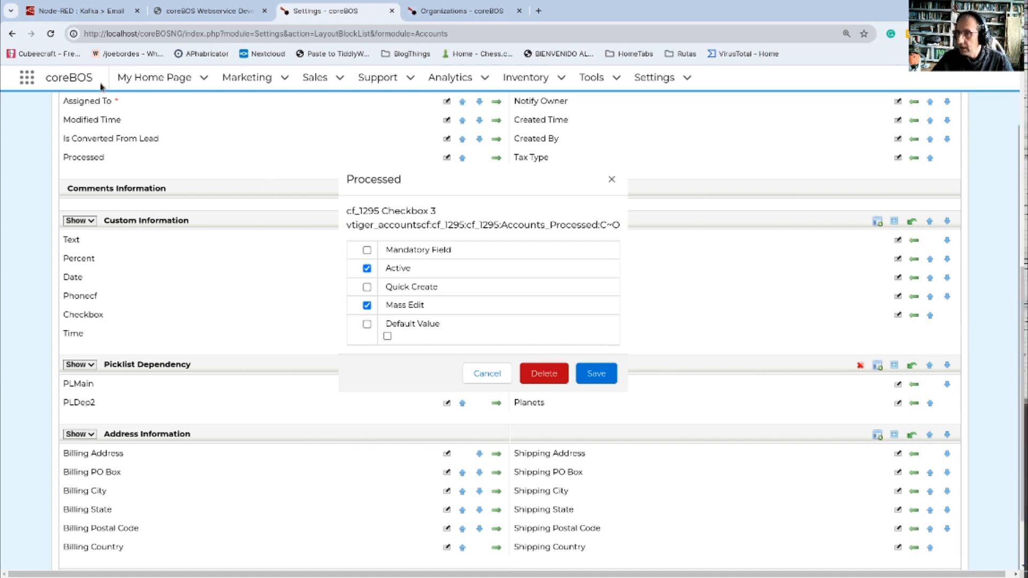
# - Search the coreBOSNG organizations for the value 1 in Processed, then restore the full list and check the evinst list
pyautogui.moveTo(246, 77)
pyautogui.click(245, 137)
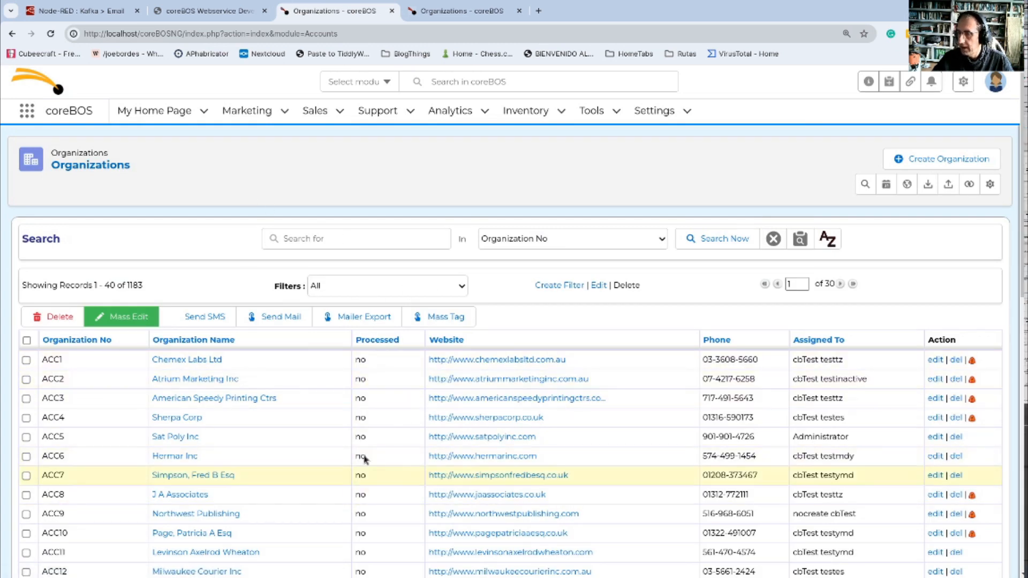
pyautogui.click(317, 237)
pyautogui.write('1')
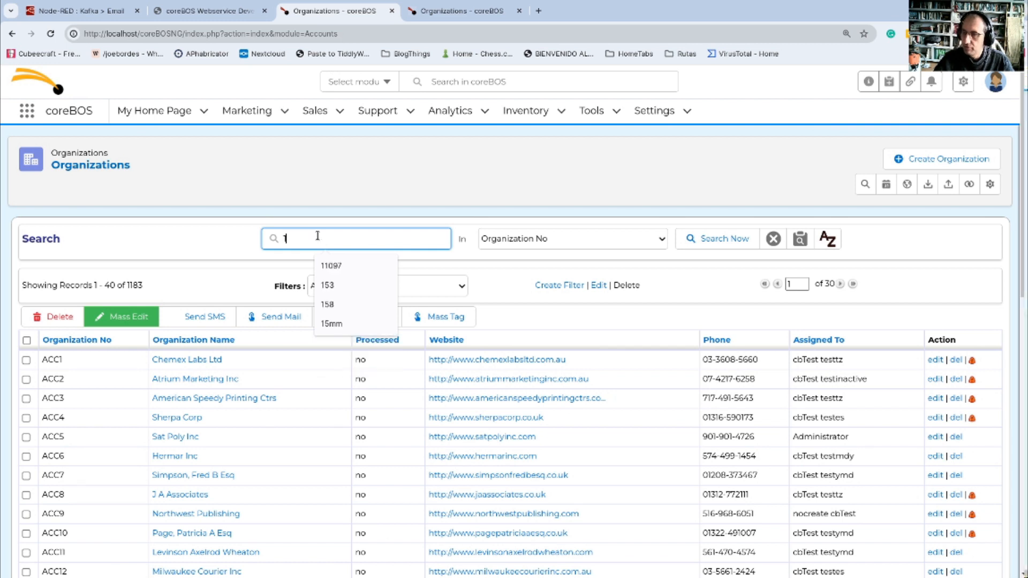
pyautogui.click(572, 239)
pyautogui.click(489, 283)
pyautogui.click(691, 239)
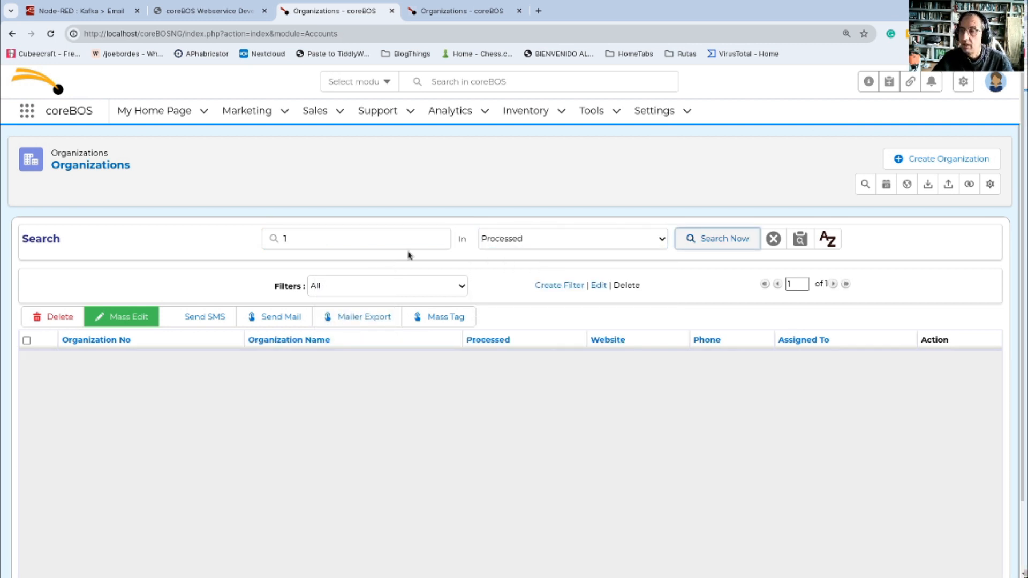
pyautogui.click(71, 166)
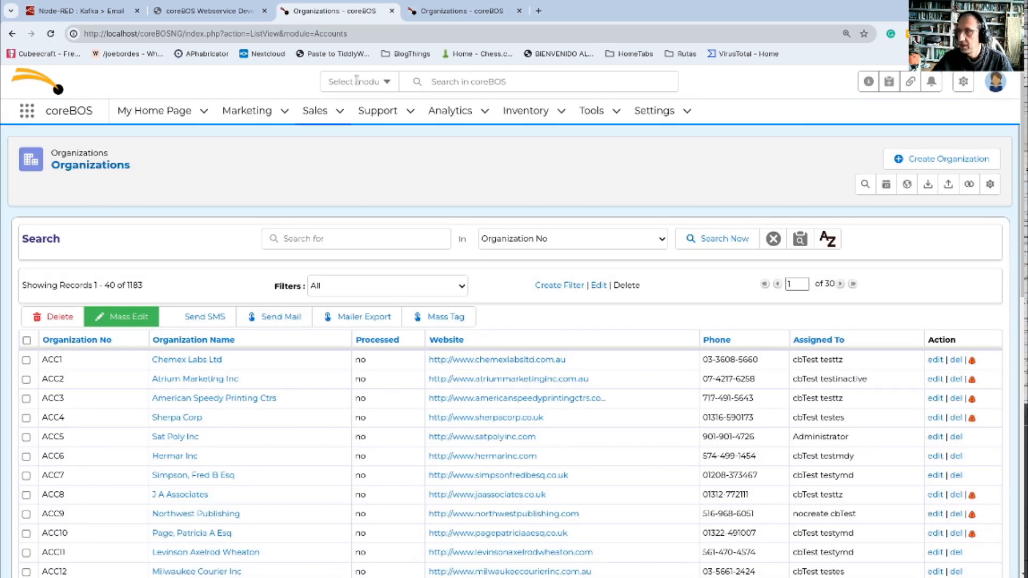
pyautogui.click(449, 11)
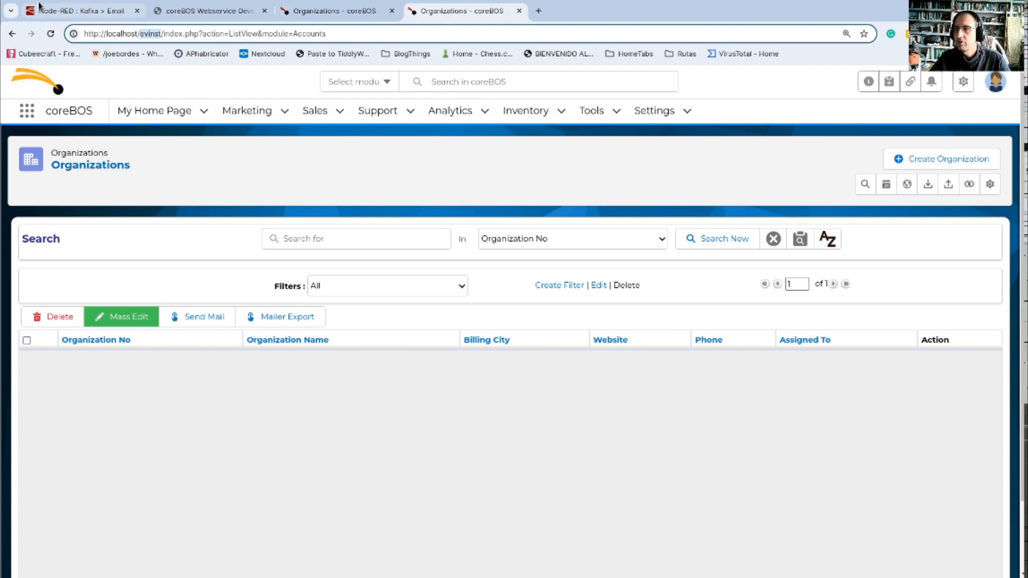
# - Switch to Node-RED and add a new flow named Copy Records
pyautogui.click(36, 5)
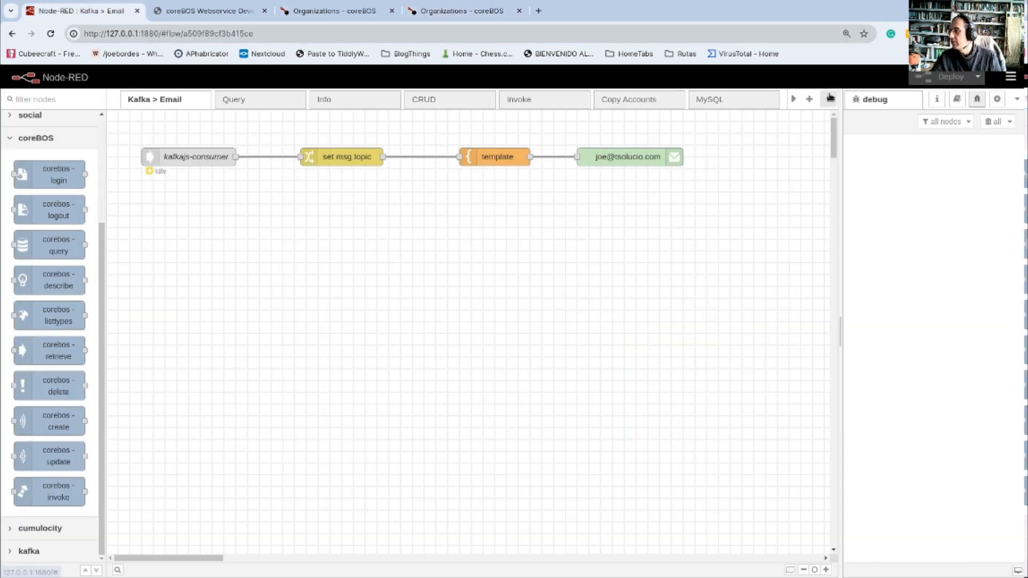
pyautogui.click(809, 99)
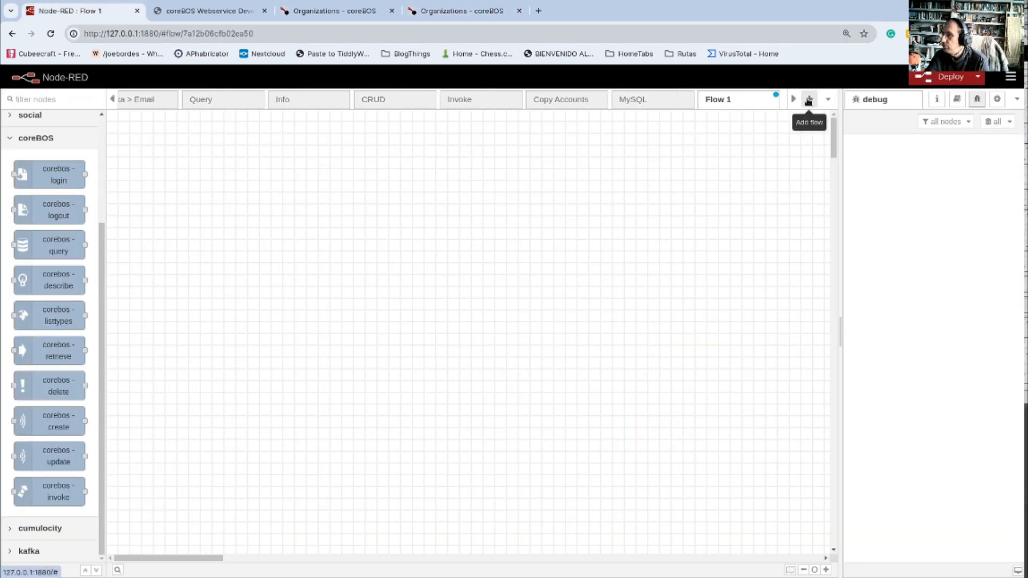
pyautogui.doubleClick(720, 101)
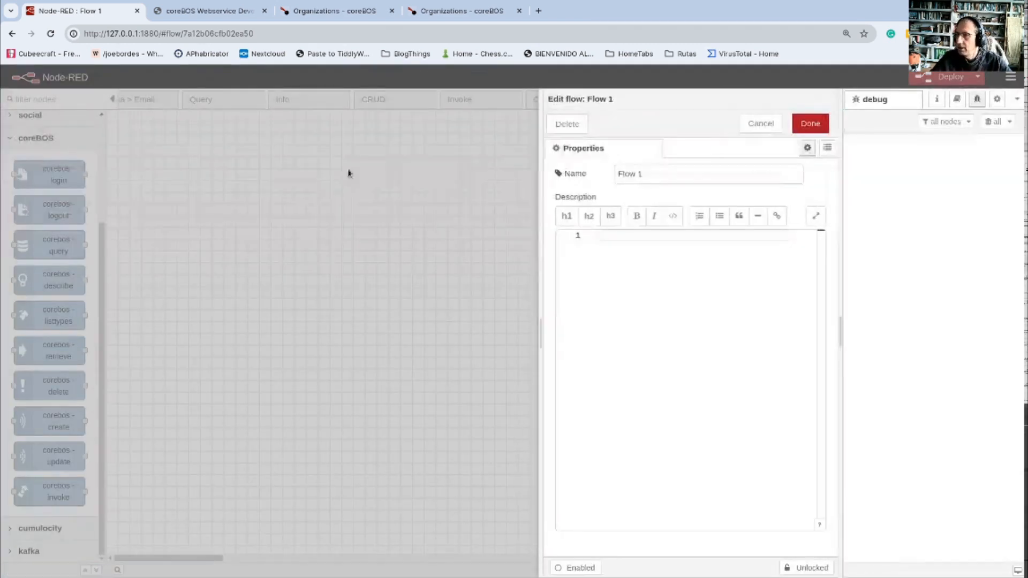
pyautogui.tripleClick(662, 173)
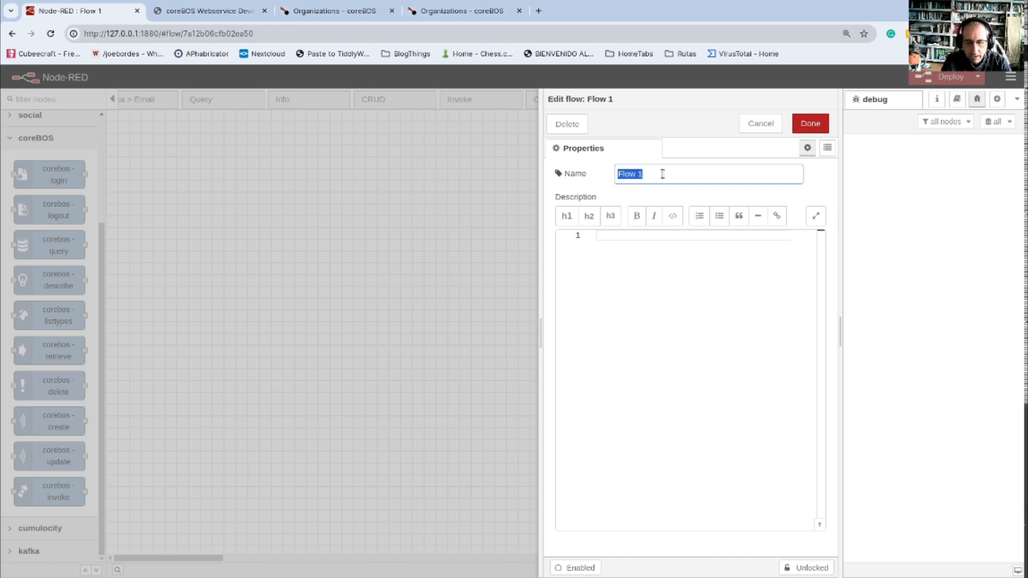
pyautogui.write('Copy Records')
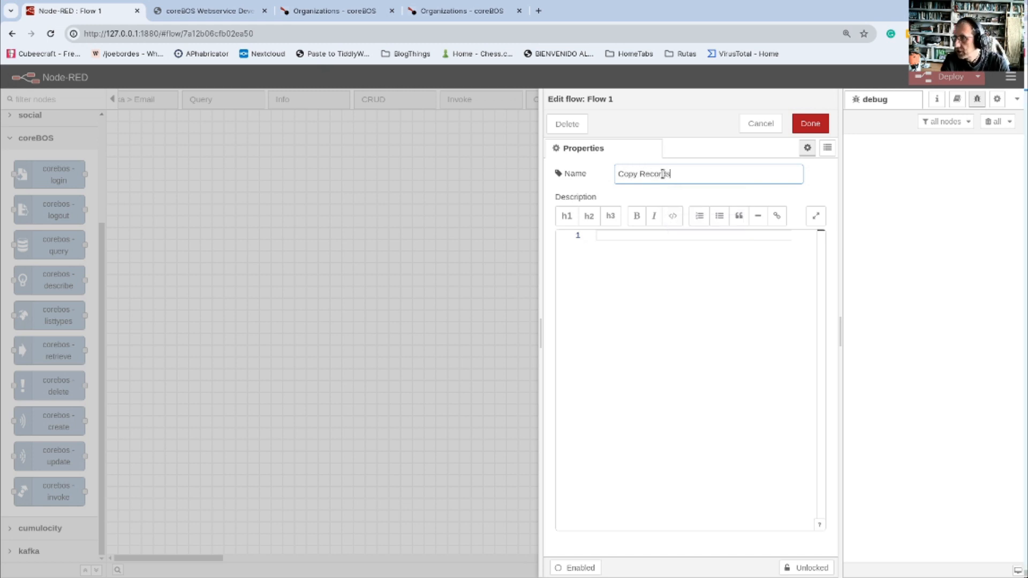
pyautogui.click(805, 122)
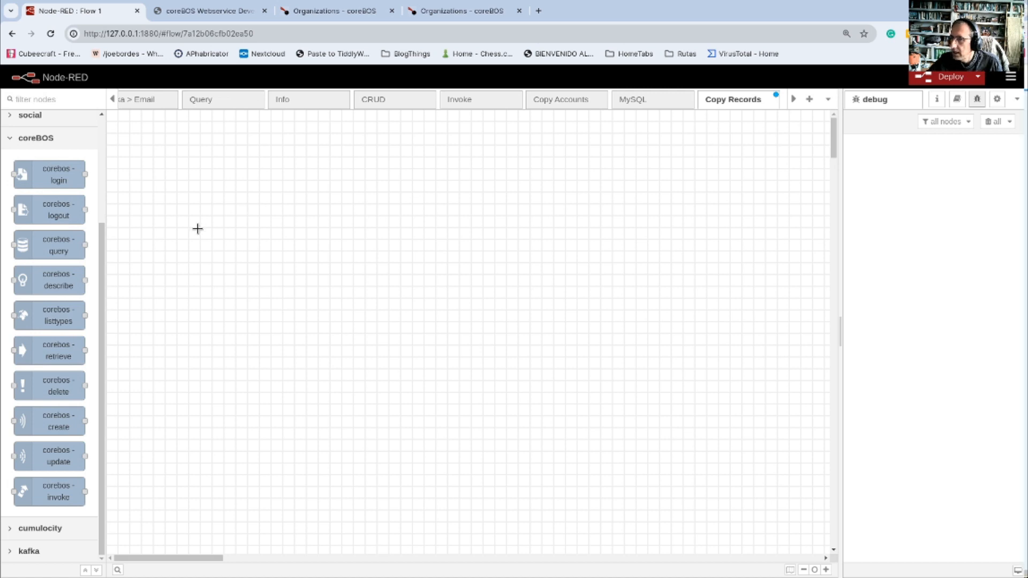
# - Add a corebos login node near the start of the Copy Records flow and set its server to cbcreds
pyautogui.moveTo(39, 172); pyautogui.dragTo(198, 158)
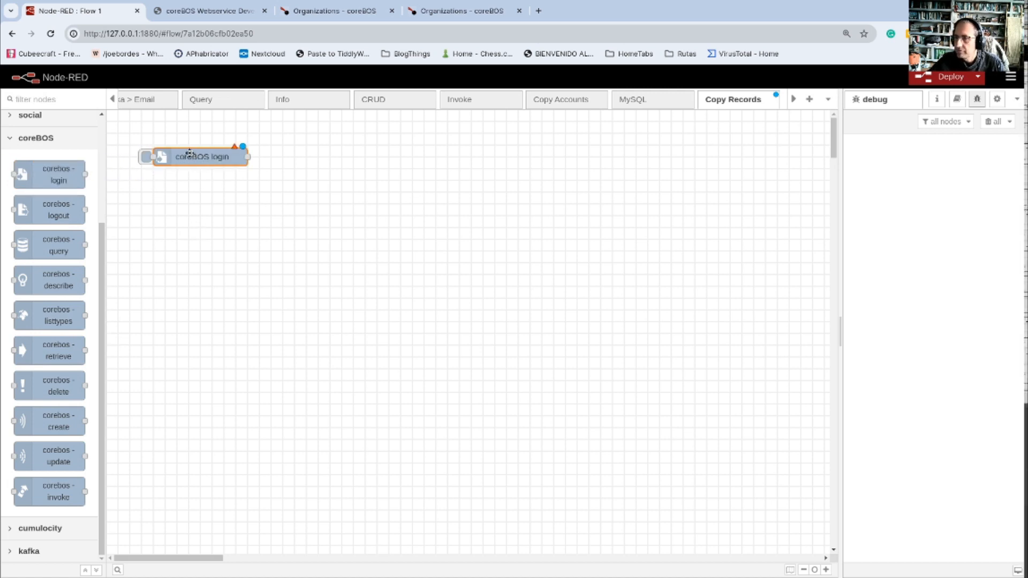
pyautogui.doubleClick(198, 158)
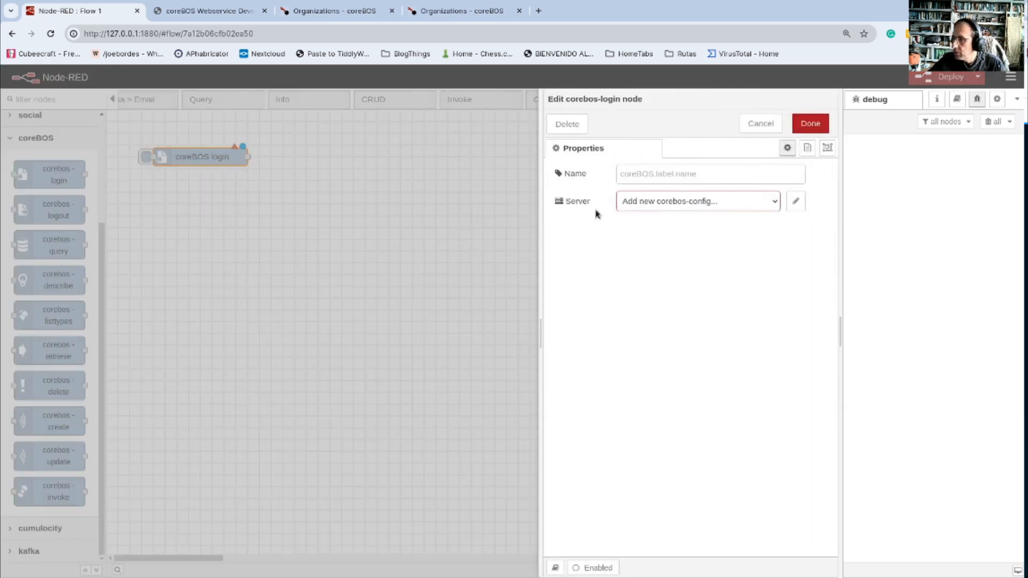
pyautogui.click(797, 201)
pyautogui.click(774, 123)
pyautogui.click(766, 201)
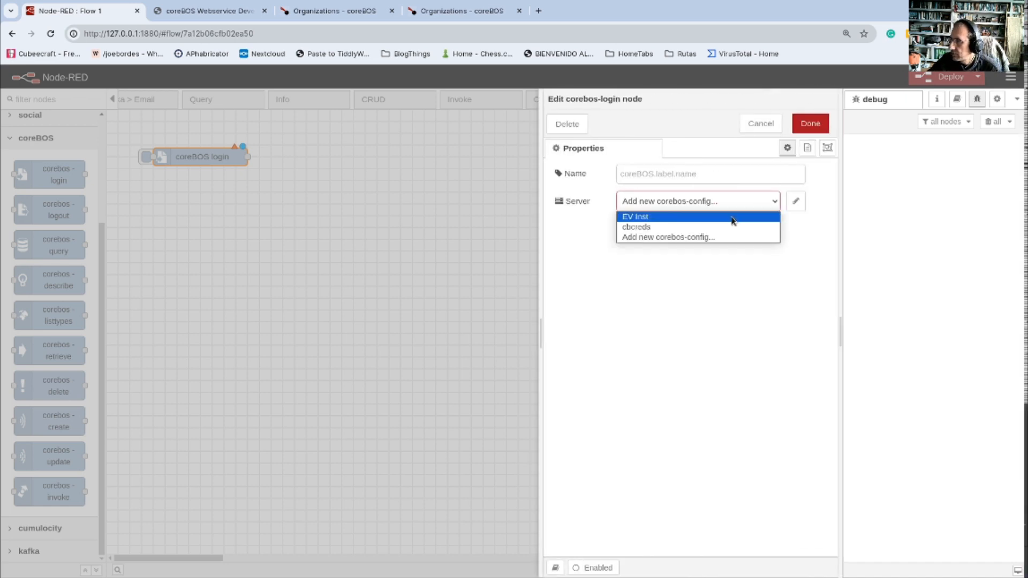
pyautogui.click(663, 228)
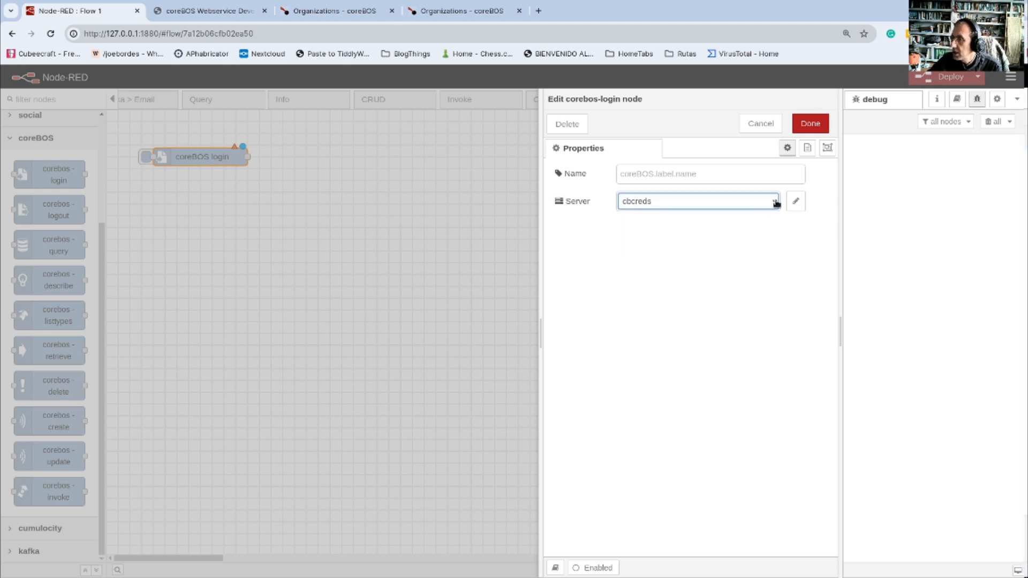
# - Check the server address in the cbcreds configuration, then save the configuration and the login node
pyautogui.click(795, 201)
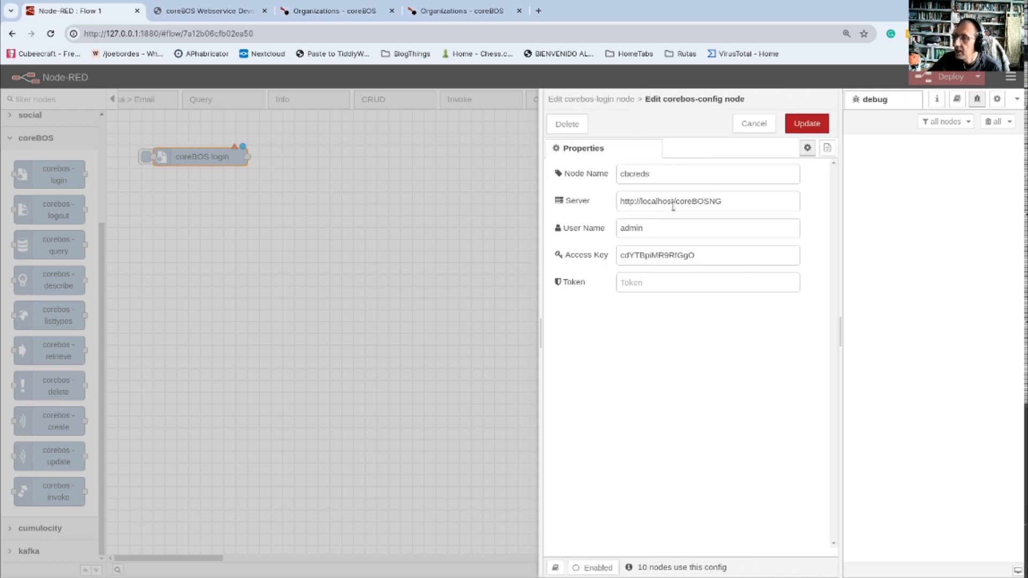
pyautogui.doubleClick(694, 202)
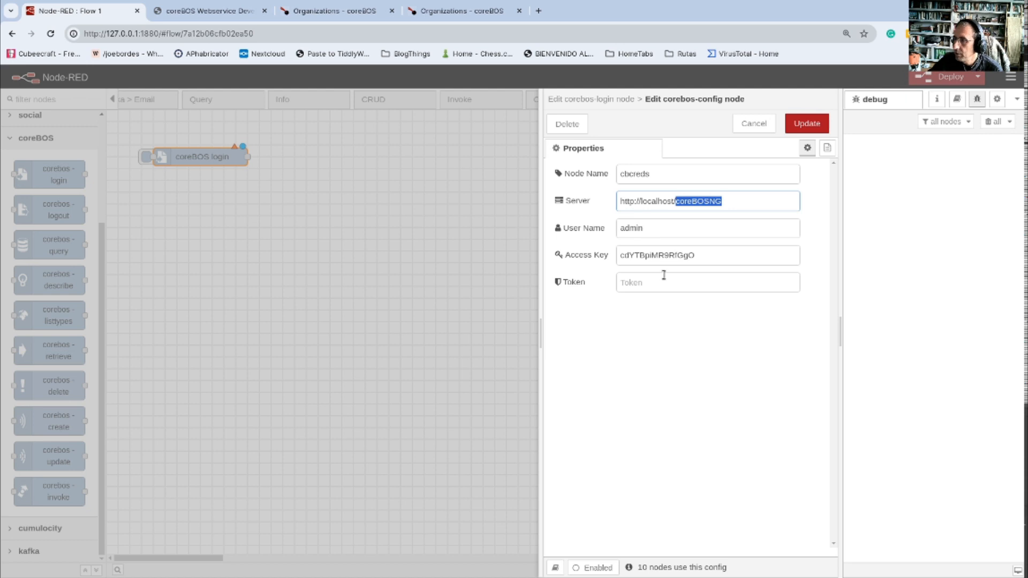
pyautogui.click(800, 125)
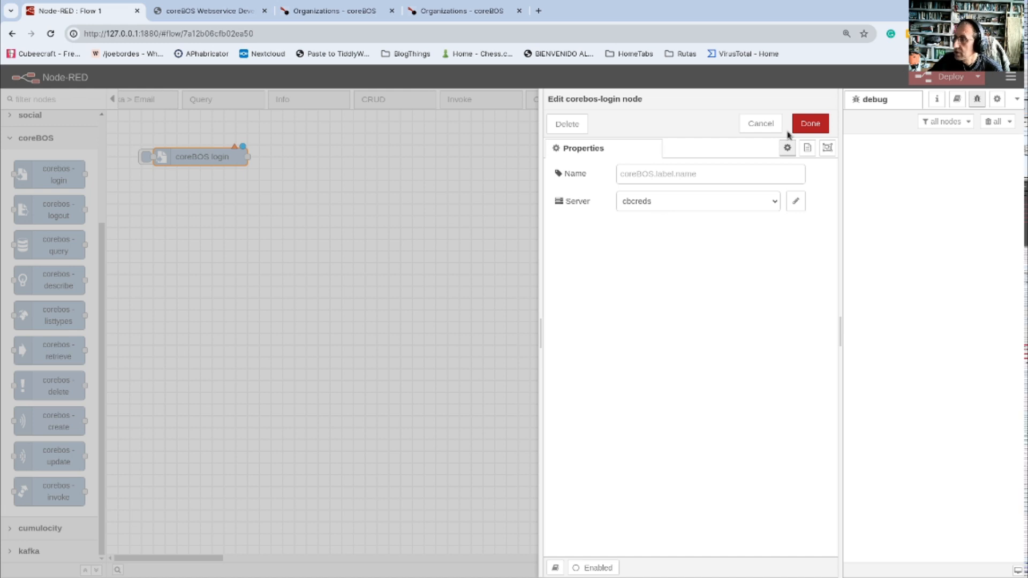
pyautogui.click(806, 125)
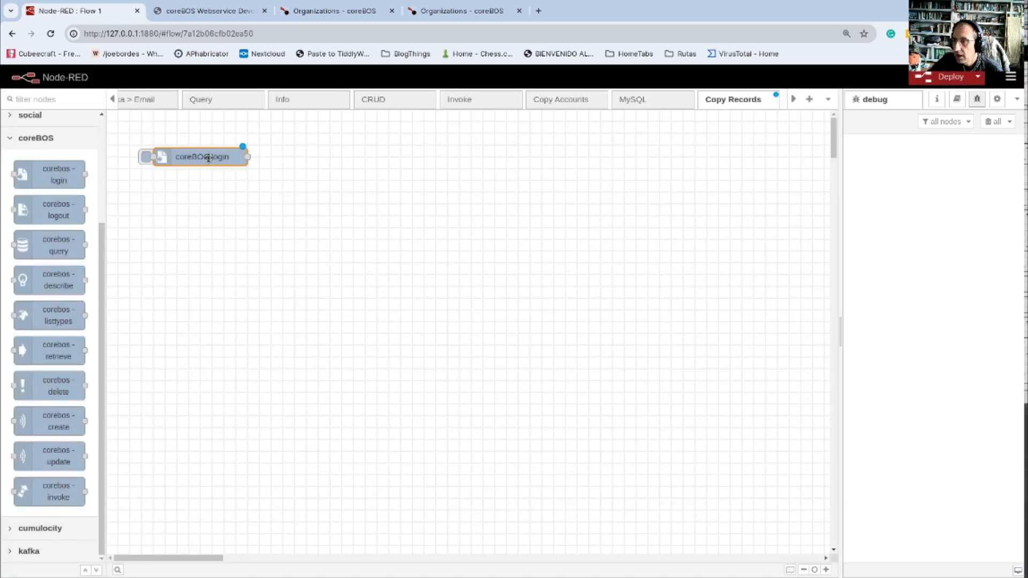
# - Name the coreBOS login node cbng
pyautogui.doubleClick(208, 158)
pyautogui.click(627, 178)
pyautogui.write('cbng')
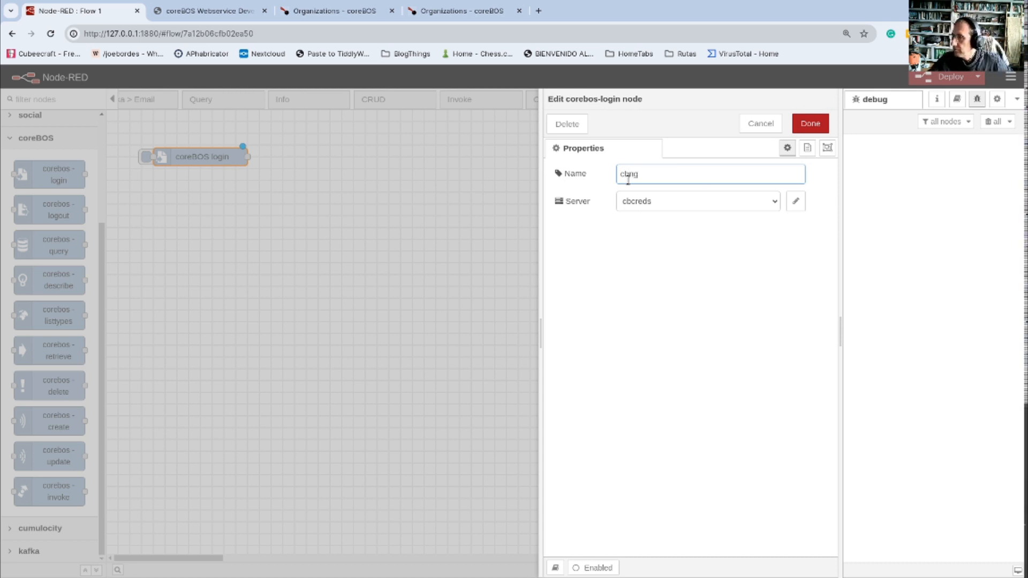
pyautogui.click(803, 124)
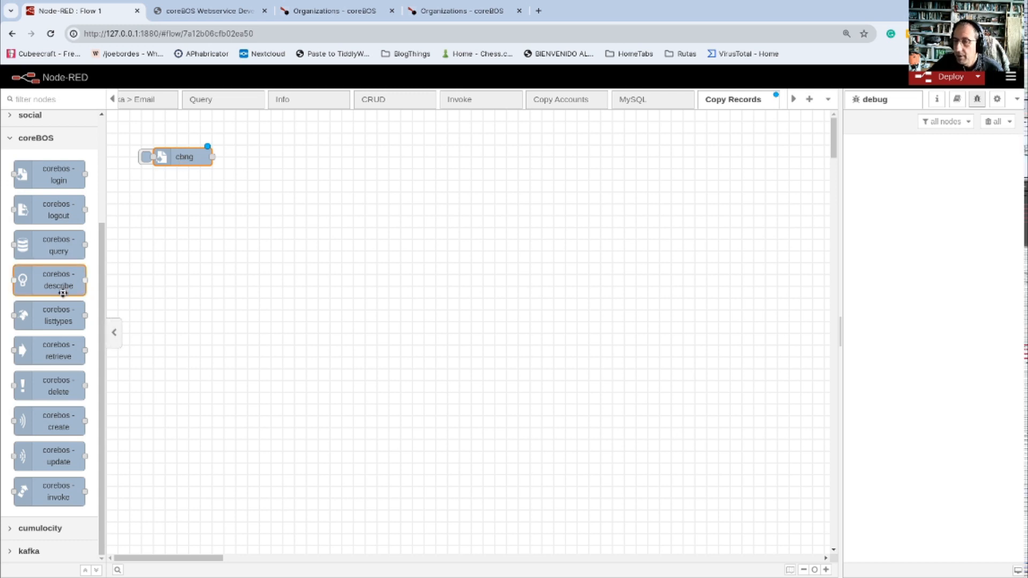
# - Add a corebos query node wired from the cbng login node and set its connection to cbng
pyautogui.moveTo(52, 247); pyautogui.dragTo(309, 158)
pyautogui.moveTo(213, 158); pyautogui.dragTo(261, 157)
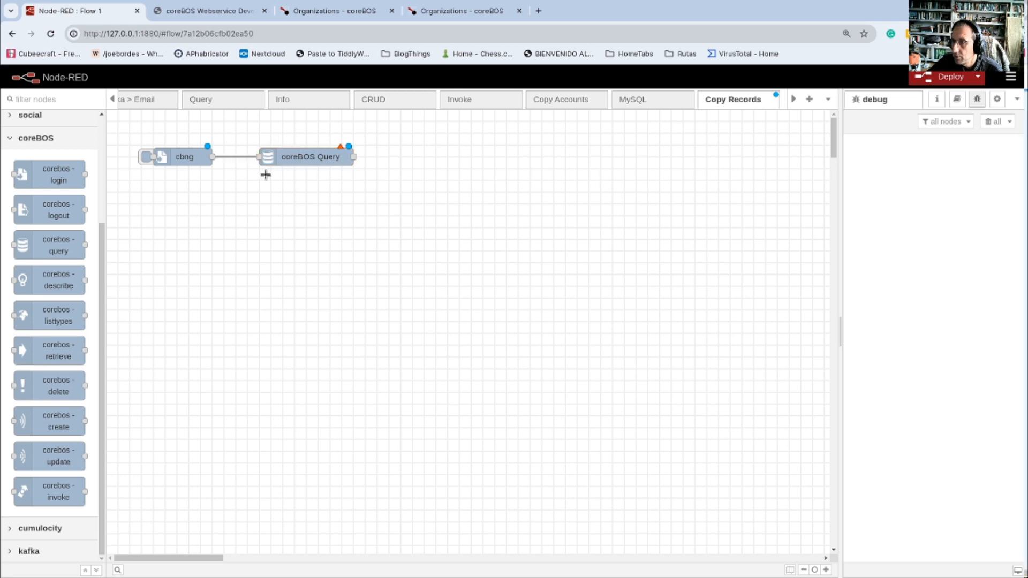
pyautogui.click(303, 155)
pyautogui.doubleClick(303, 155)
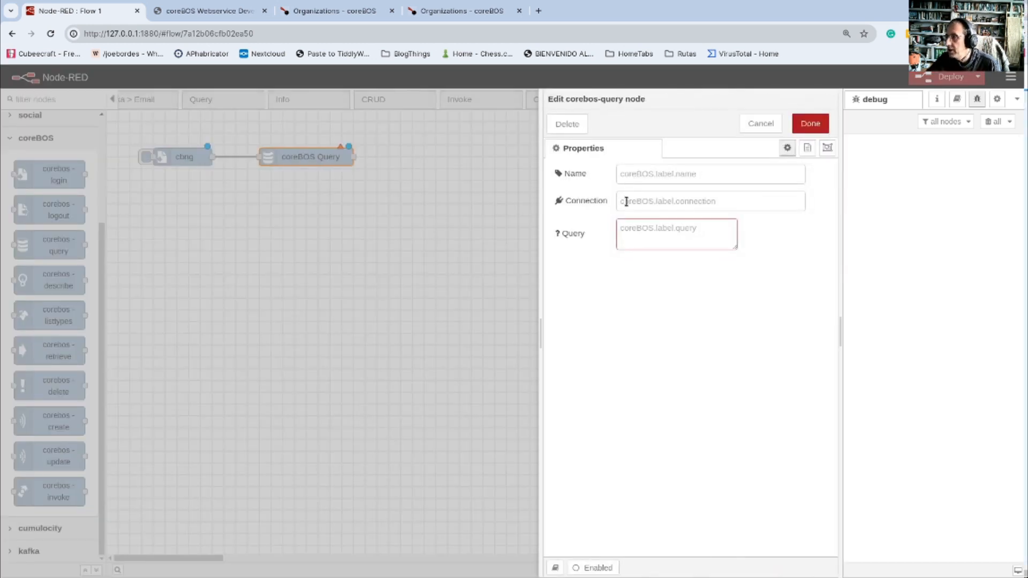
pyautogui.write('cbng')
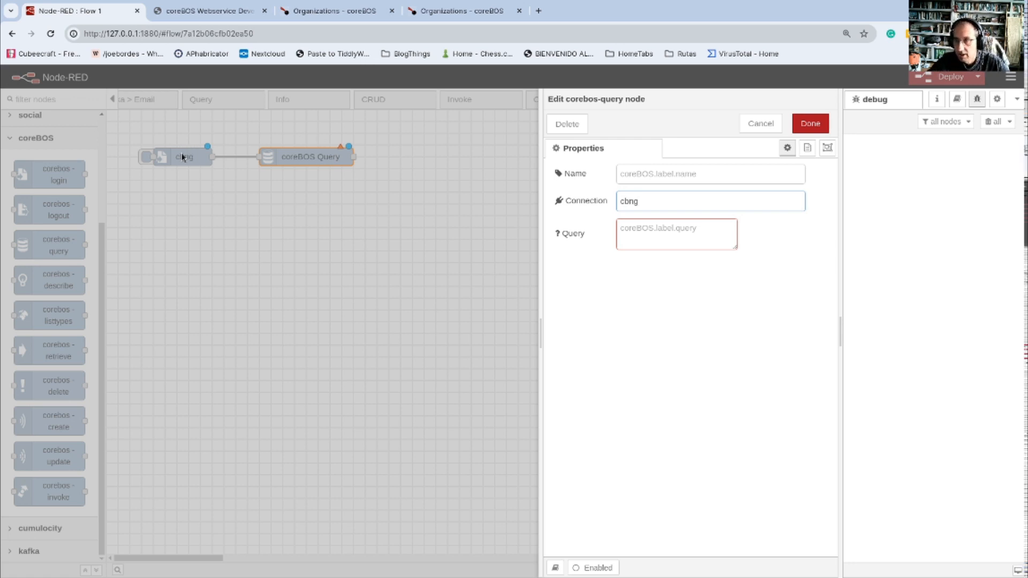
# - Enter the query "select * from accounts where cf_1295=0" in the query node and enlarge its query box
pyautogui.click(659, 231)
pyautogui.write('select')
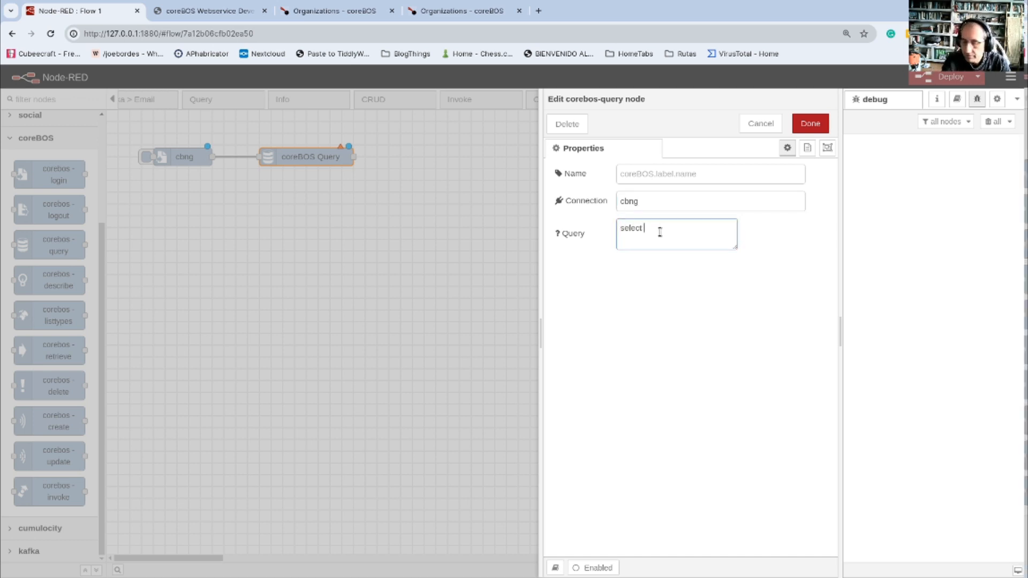
pyautogui.write(' * from accounts whe')
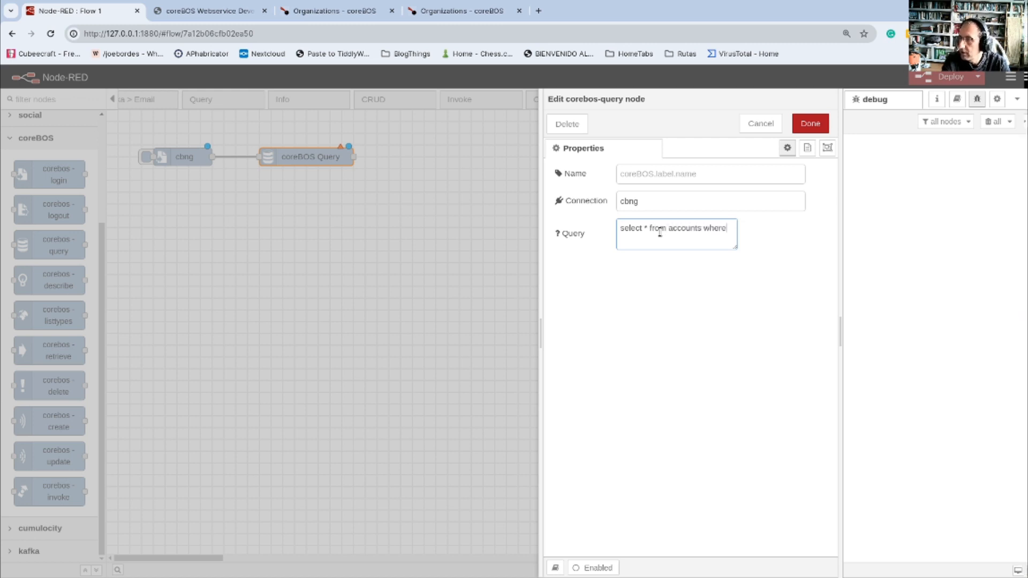
pyautogui.write('re')
pyautogui.moveTo(734, 246); pyautogui.dragTo(809, 301)
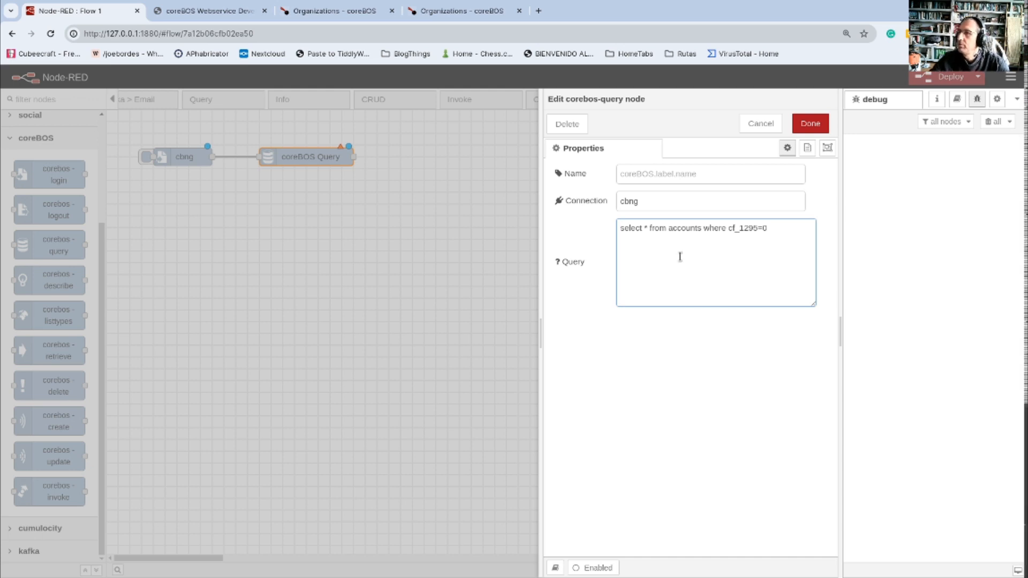
# - In coreBOSNG, open the Chemex Labs Ltd organization for editing, inspect the Processed checkbox's field name in the page code, and cancel the edit
pyautogui.click(334, 11)
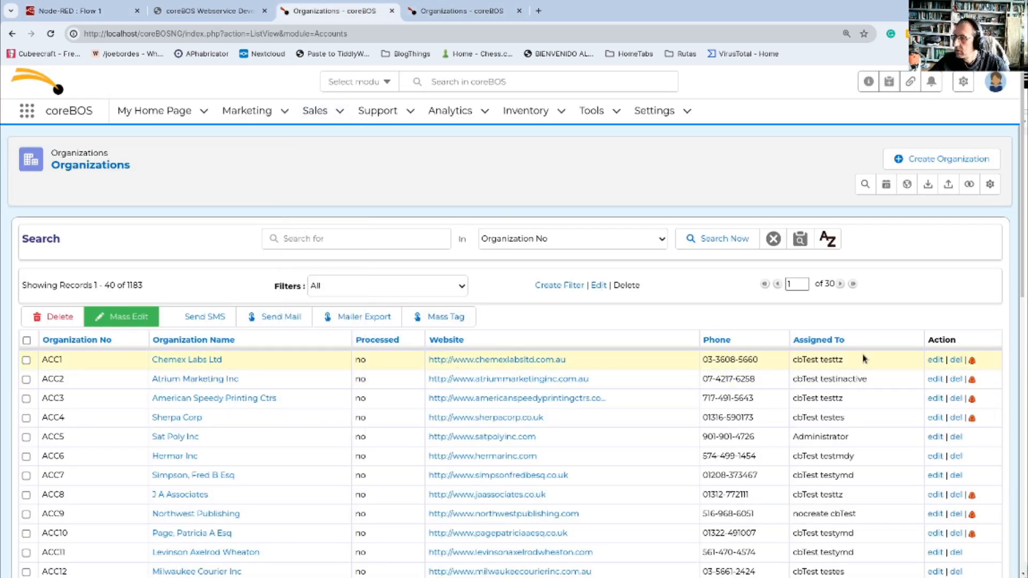
pyautogui.click(935, 360)
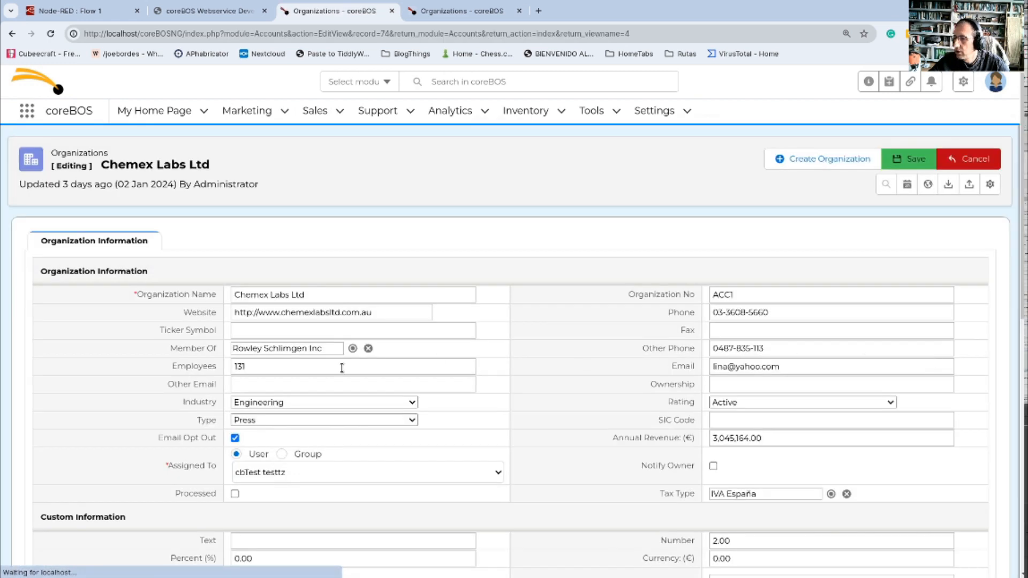
pyautogui.rightClick(234, 491)
pyautogui.click(277, 477)
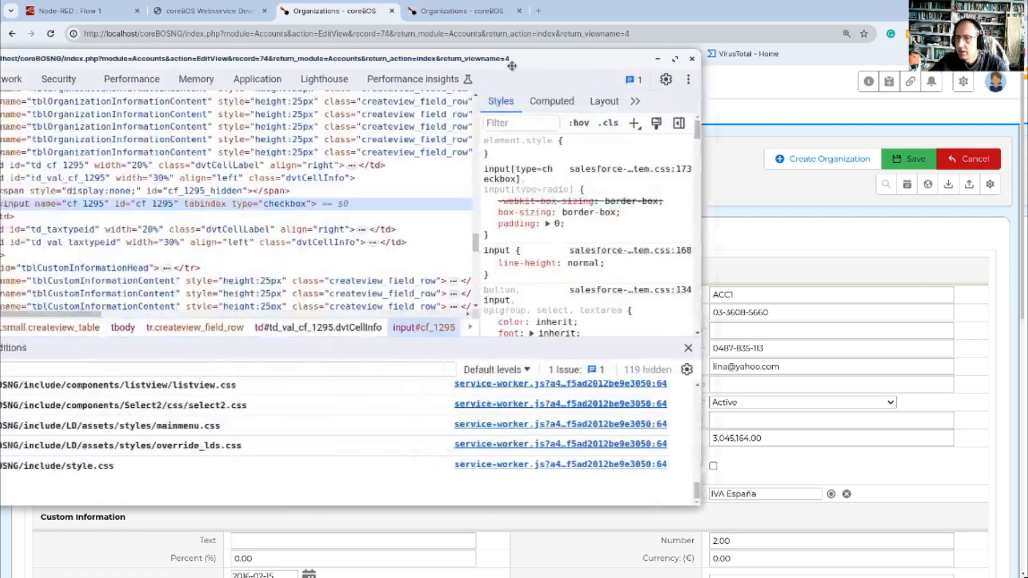
pyautogui.doubleClick(312, 209)
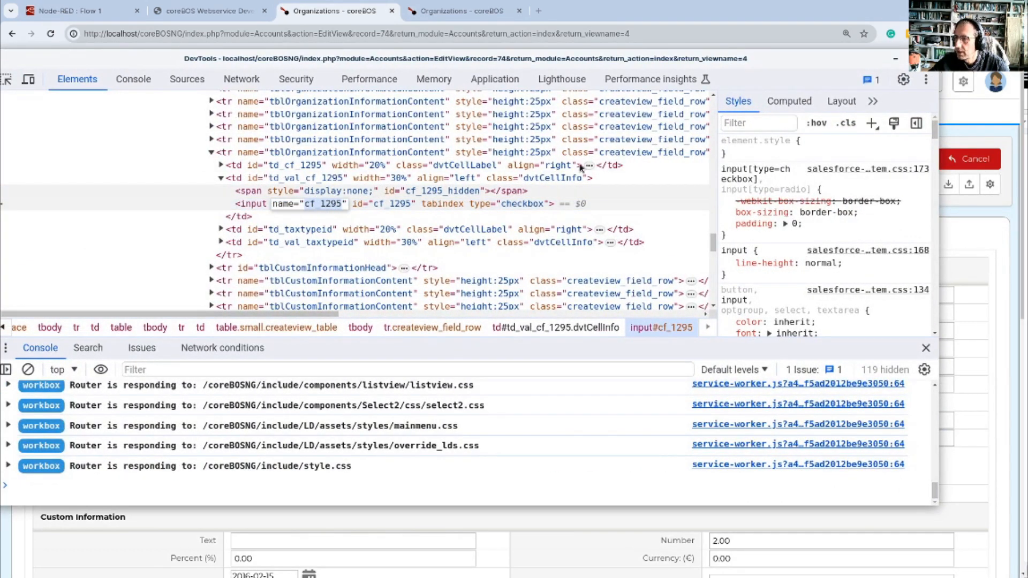
pyautogui.click(928, 59)
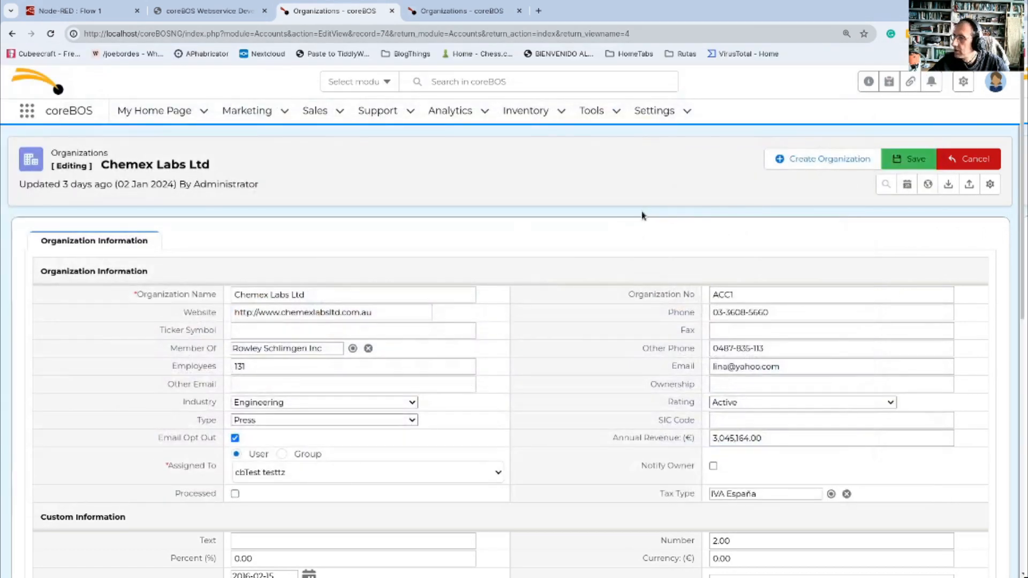
pyautogui.click(955, 160)
# - Return to Node-RED, append "limit 2" to the accounts query and save the query node
pyautogui.click(46, 12)
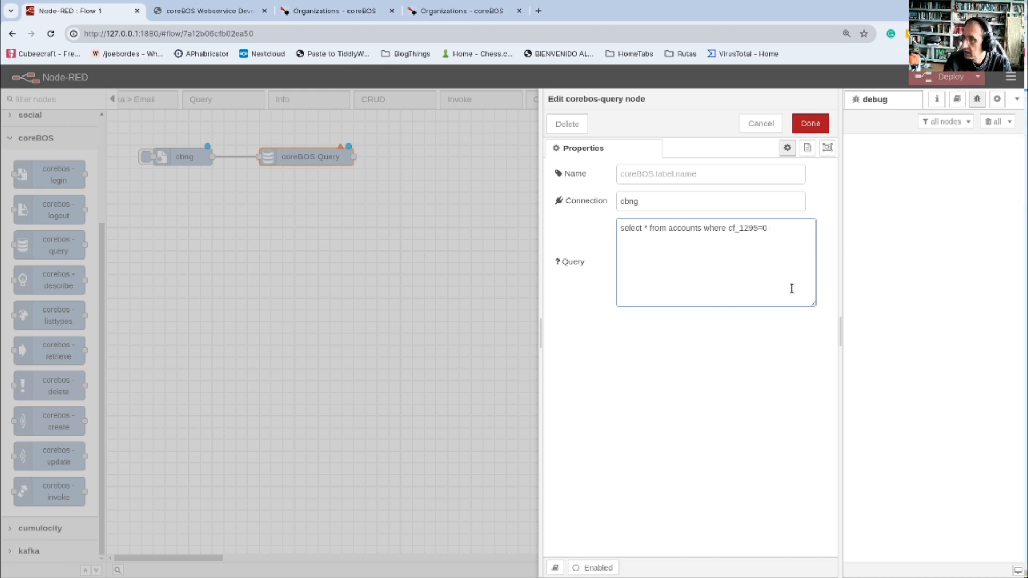
pyautogui.write('mit 2')
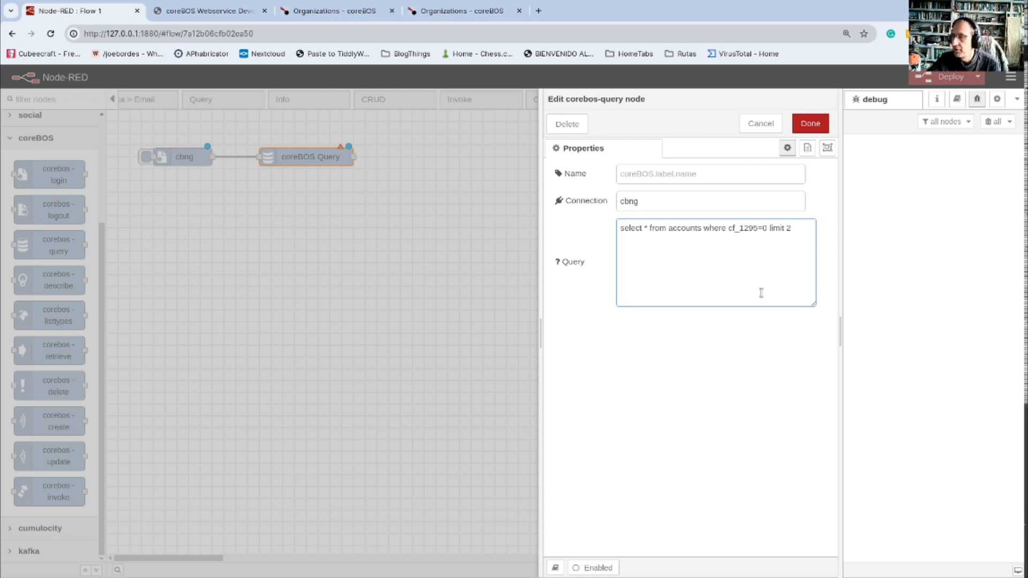
pyautogui.click(809, 125)
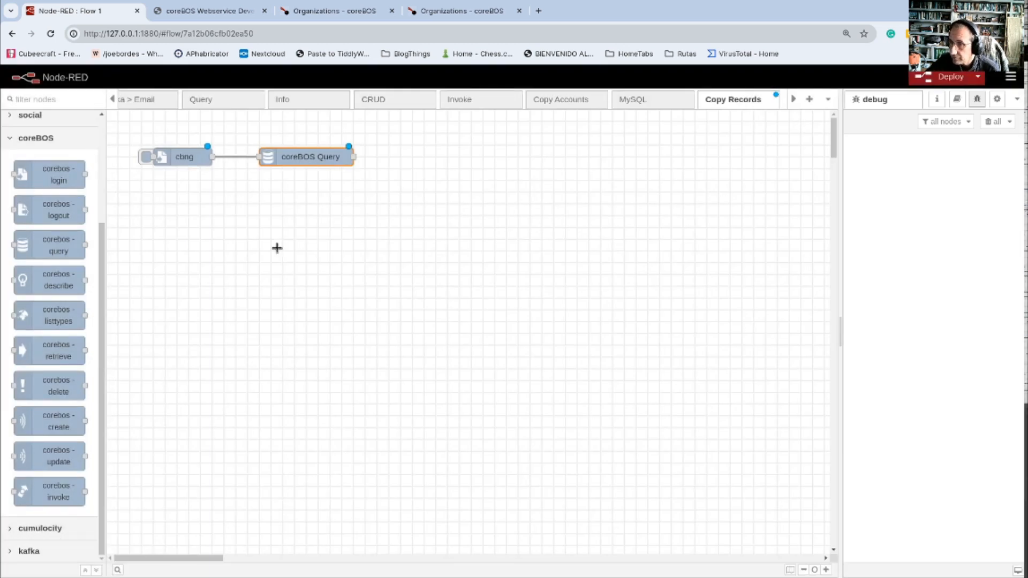
# - Add a debug node after the coreBOS Query node and wire the query output to it
pyautogui.scroll(5, 84, 345)
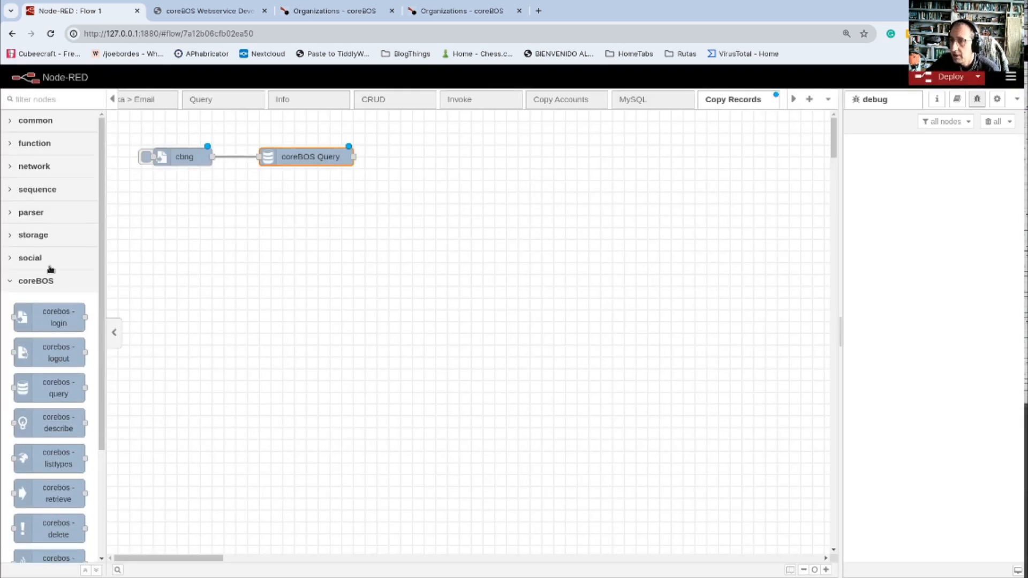
pyautogui.click(48, 122)
pyautogui.moveTo(40, 174); pyautogui.dragTo(468, 159)
pyautogui.moveTo(354, 157); pyautogui.dragTo(436, 157)
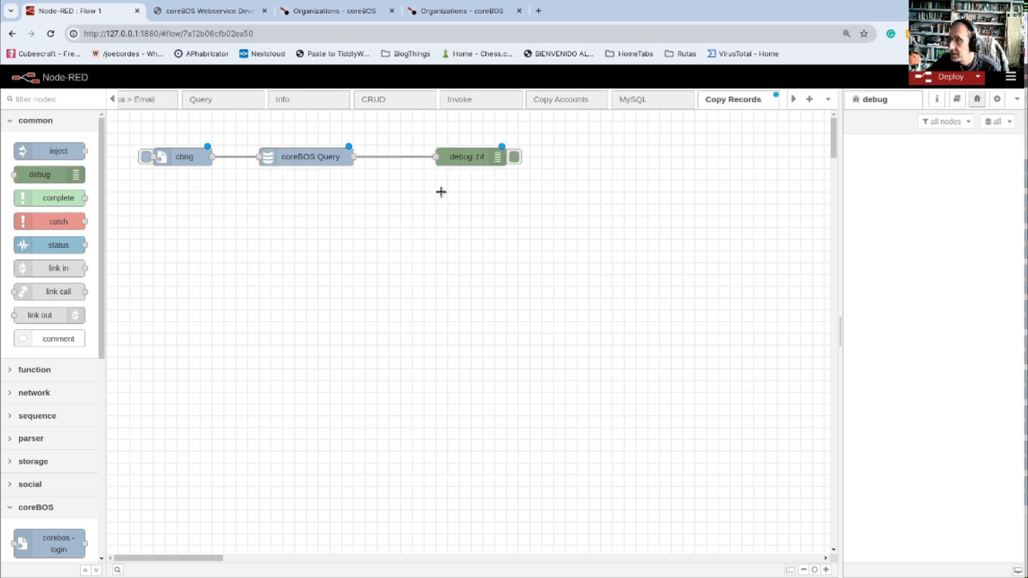
# - Set the debug node's output to the complete msg object
pyautogui.doubleClick(455, 157)
pyautogui.click(636, 175)
pyautogui.click(642, 211)
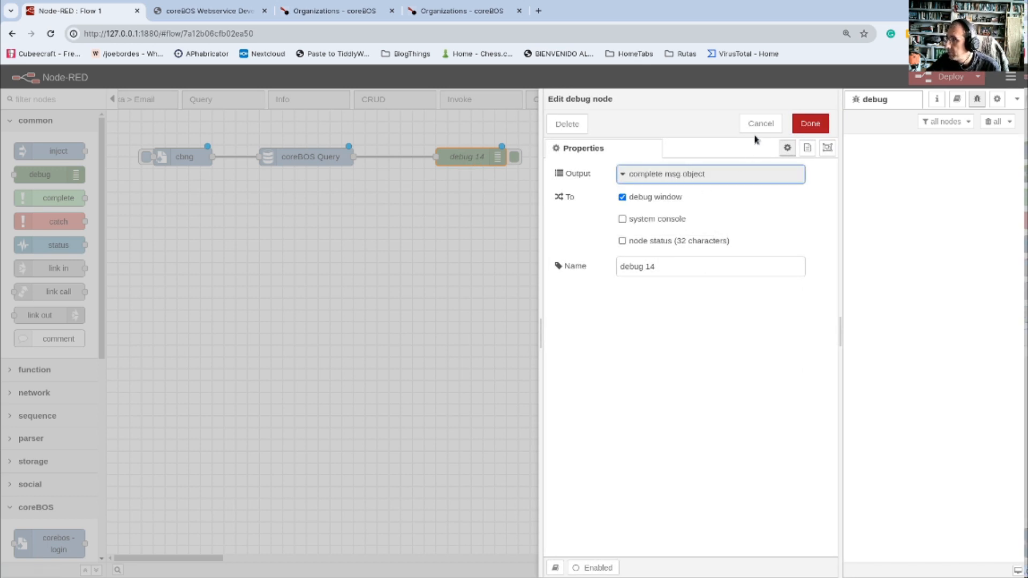
pyautogui.click(810, 123)
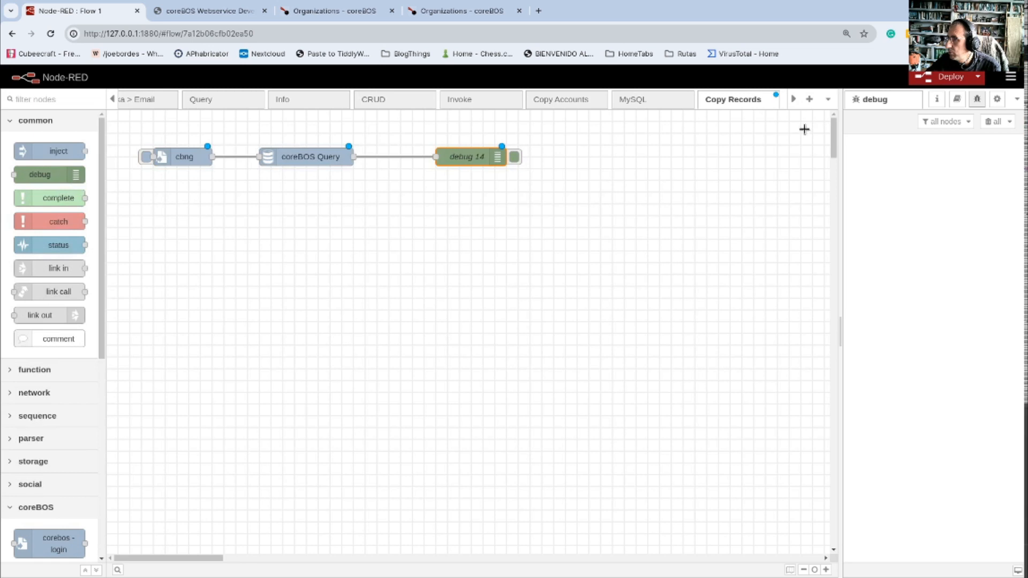
# - Deploy and run the flow from the cbng login node, then examine the record object in the first debug message
pyautogui.click(946, 80)
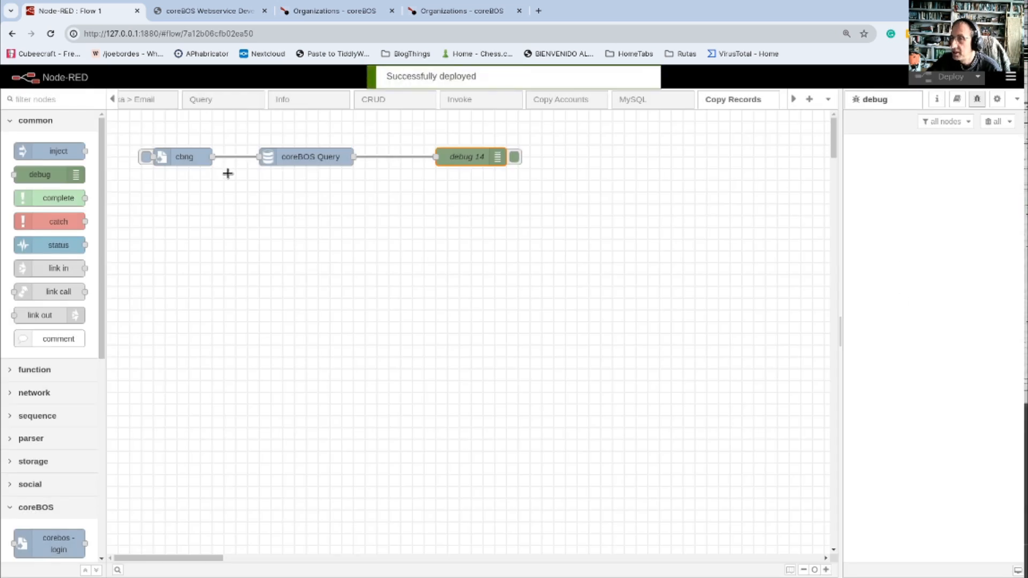
pyautogui.click(146, 156)
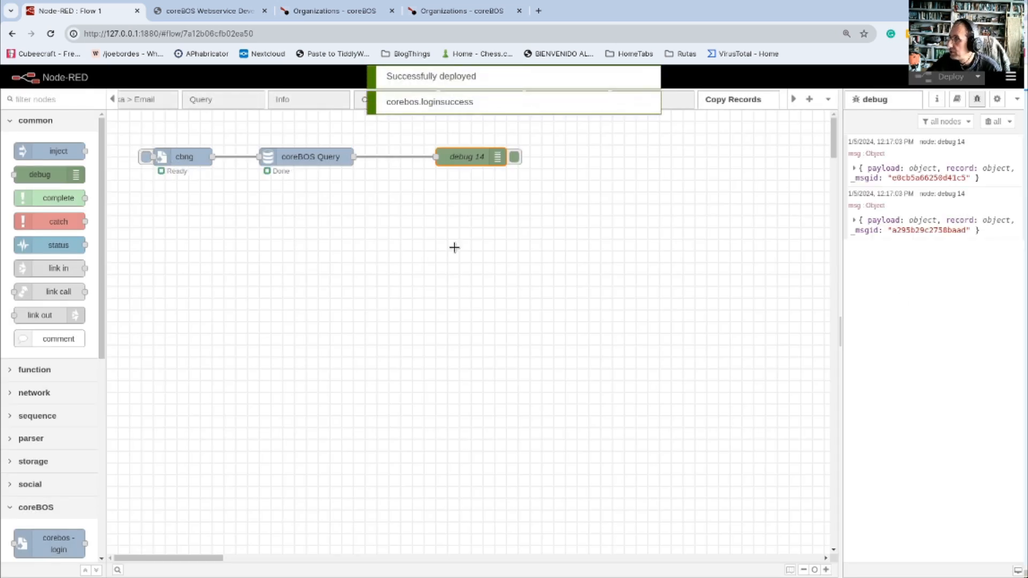
pyautogui.click(854, 168)
pyautogui.click(854, 194)
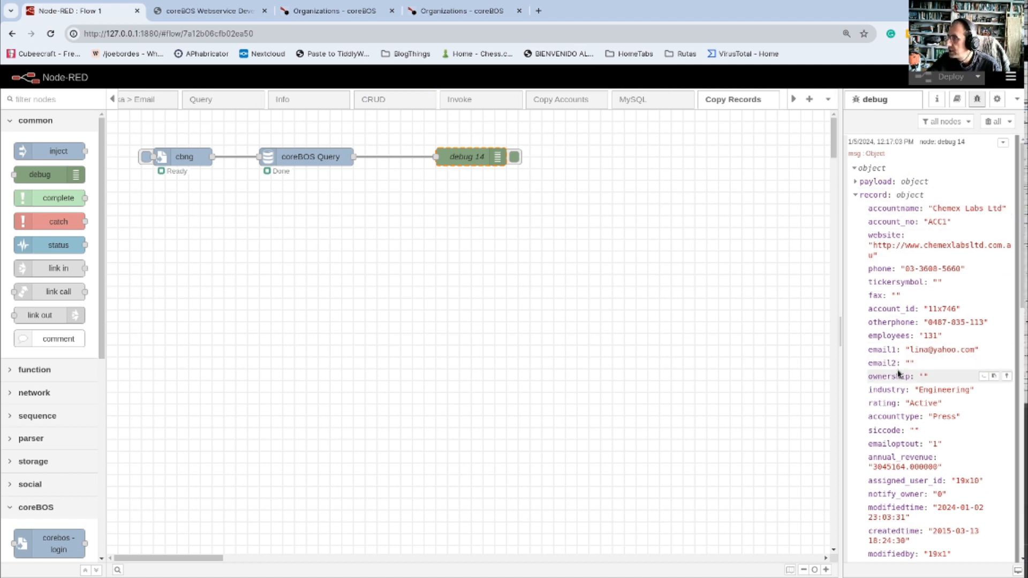
pyautogui.scroll(-10, 897, 369)
pyautogui.scroll(-5, 893, 380)
pyautogui.scroll(15, 900, 373)
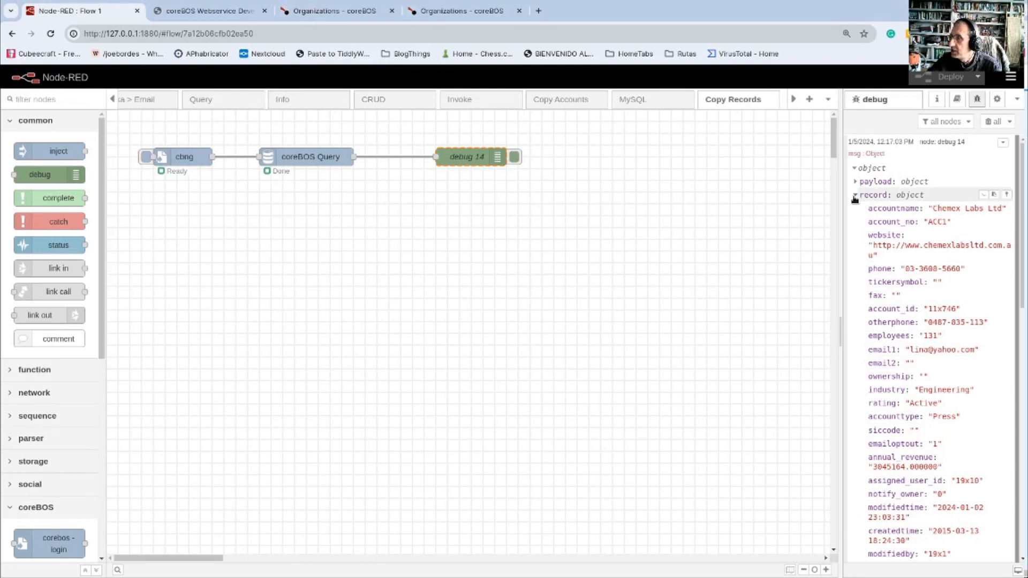
pyautogui.click(854, 196)
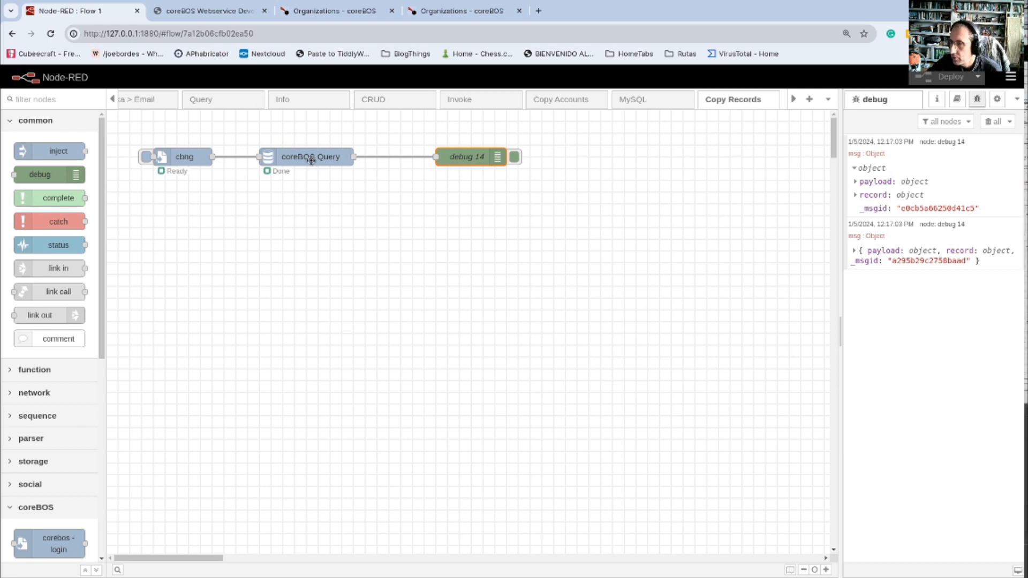
# - Move the debug node well down and away from the coreBOS Query node to make room for more nodes between them
pyautogui.moveTo(472, 160); pyautogui.dragTo(749, 408)
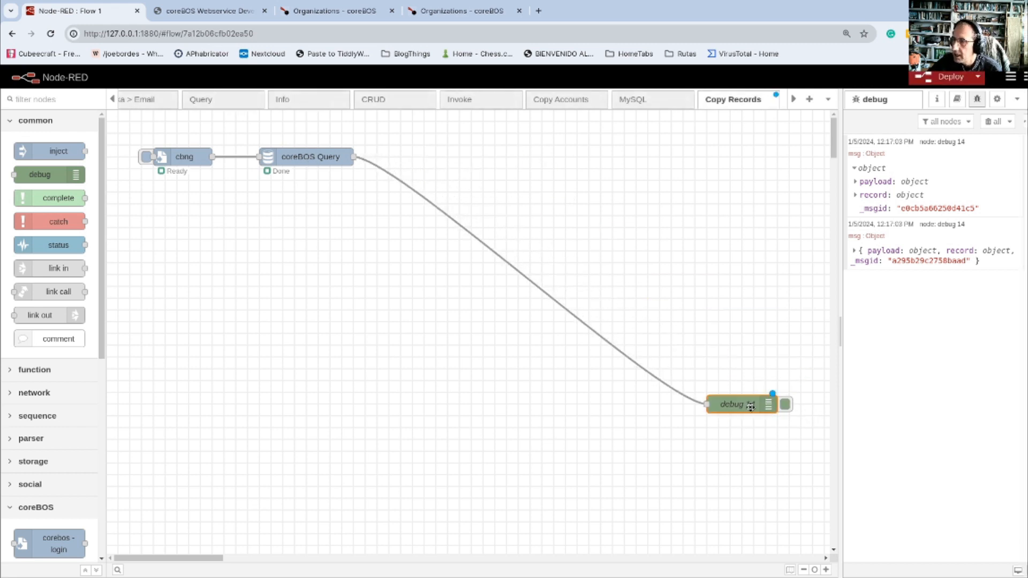
pyautogui.click(553, 299)
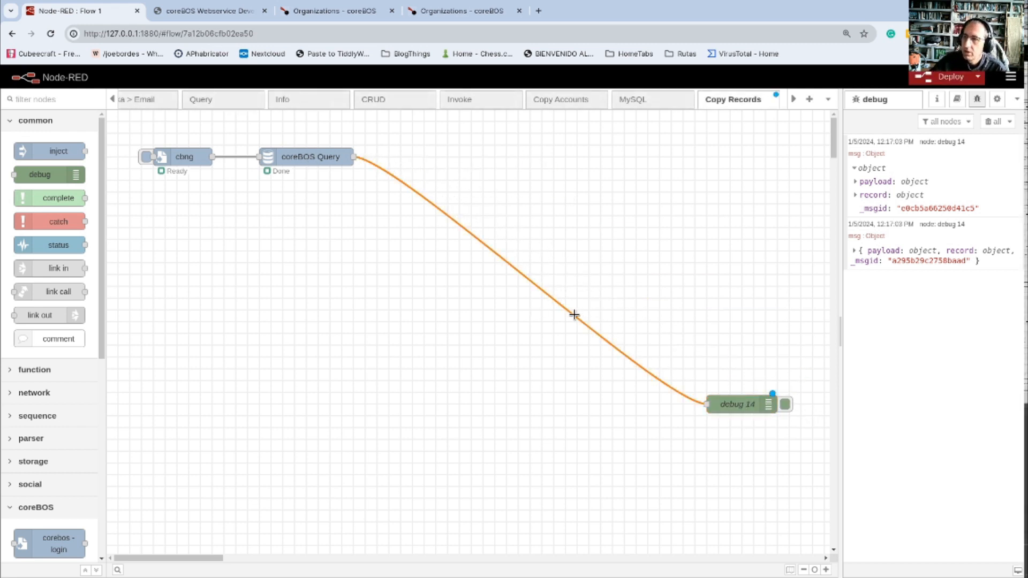
# - Insert a corebos-update node into the wire between the coreBOS Query node and the debug node
pyautogui.click(37, 122)
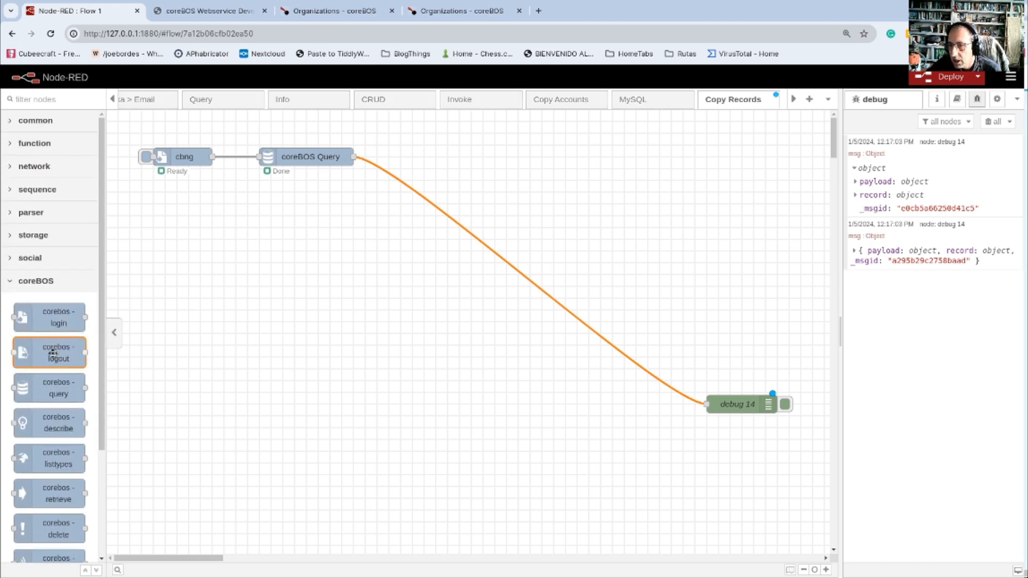
pyautogui.scroll(-3, 52, 354)
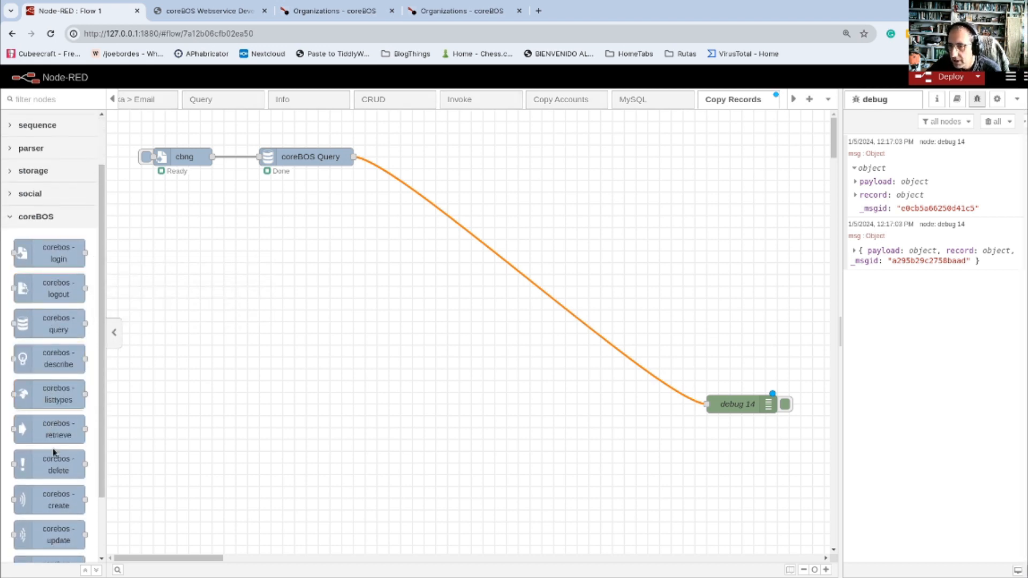
pyautogui.scroll(-2, 48, 512)
pyautogui.moveTo(48, 471); pyautogui.dragTo(492, 164)
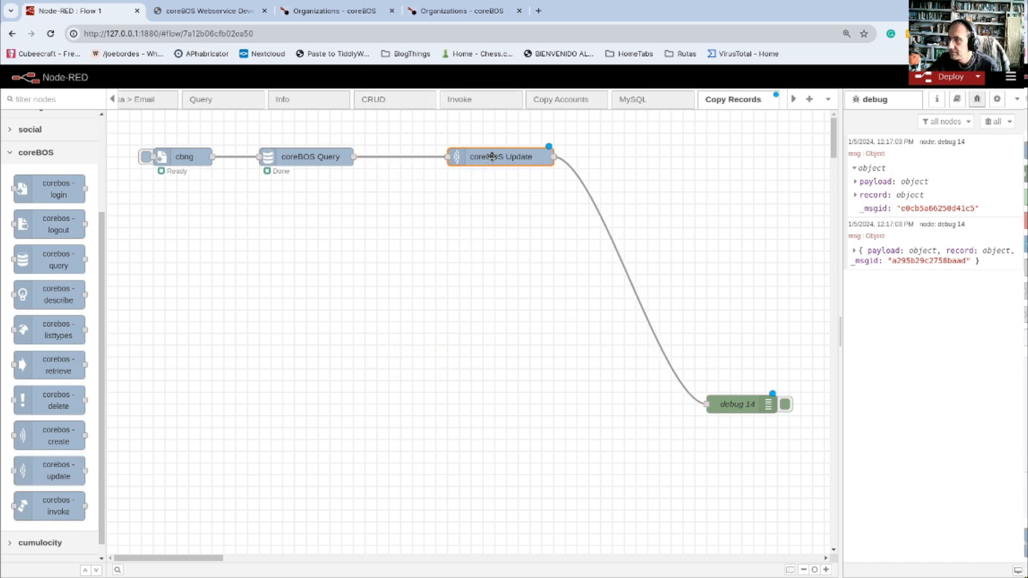
# - Check the coreBOS Update node's available settings without changing them and examine the record object's fields in the first debug message
pyautogui.doubleClick(492, 156)
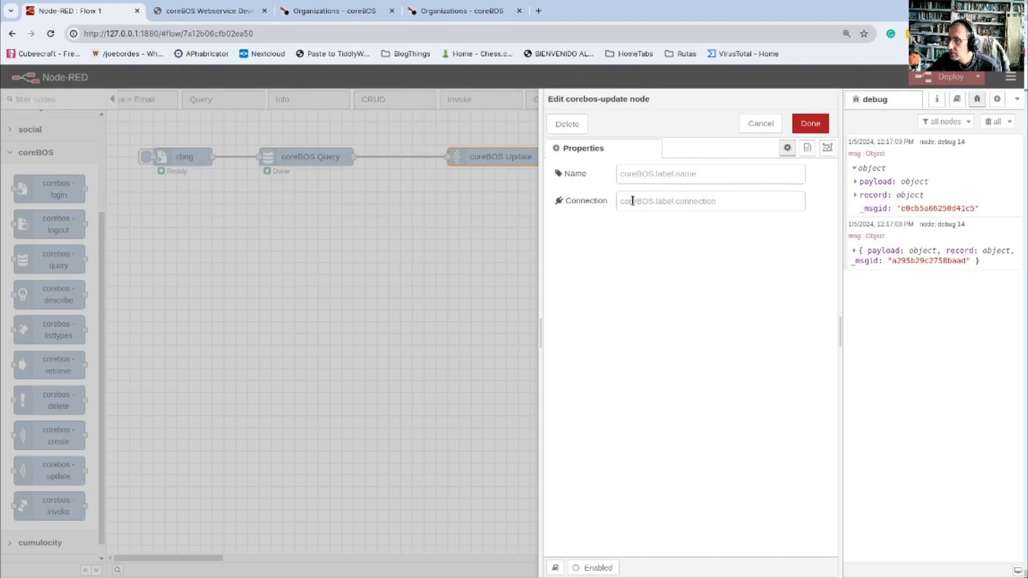
pyautogui.click(761, 123)
pyautogui.click(855, 196)
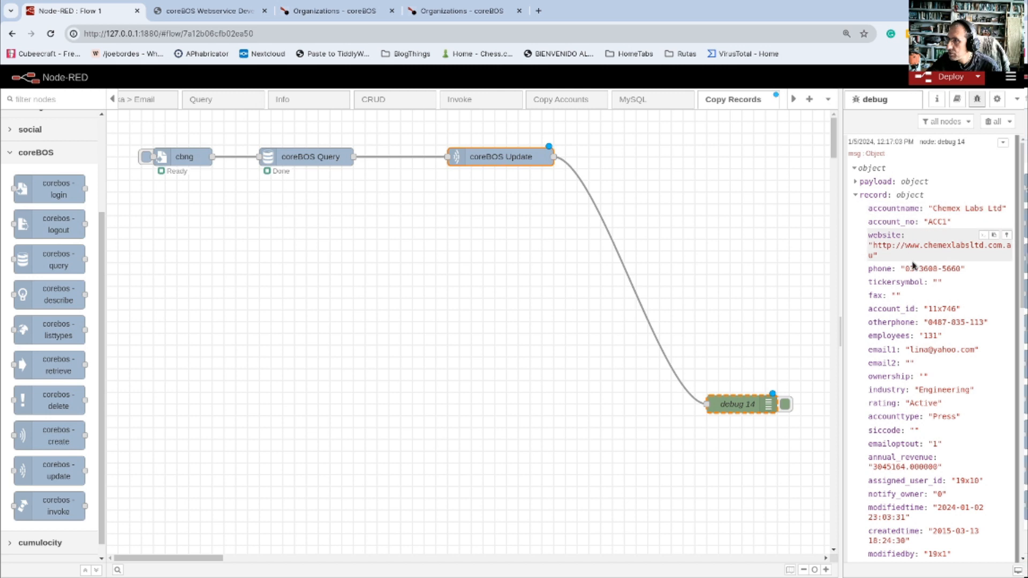
pyautogui.scroll(-8, 913, 273)
pyautogui.scroll(-3, 915, 294)
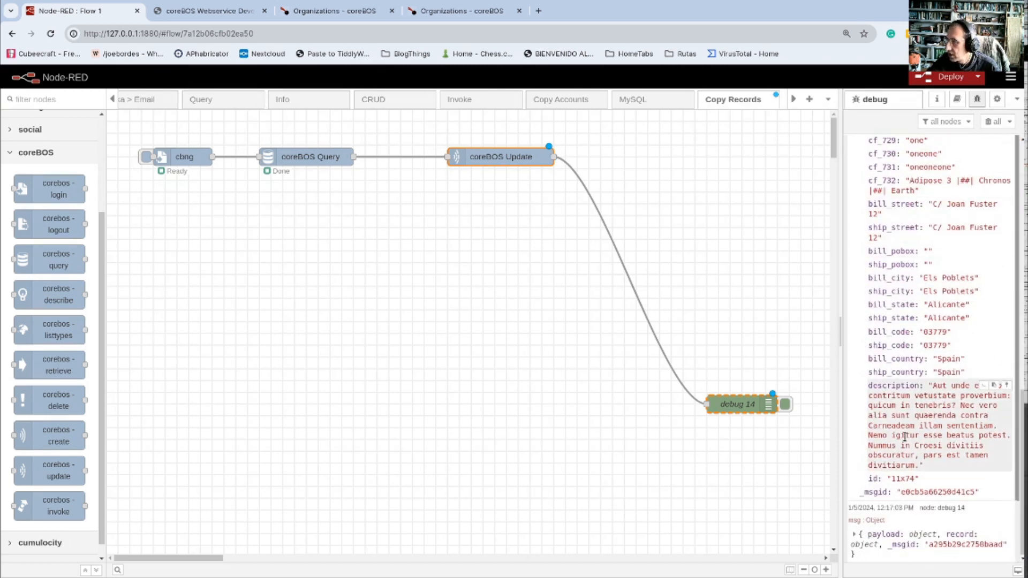
pyautogui.scroll(10, 888, 357)
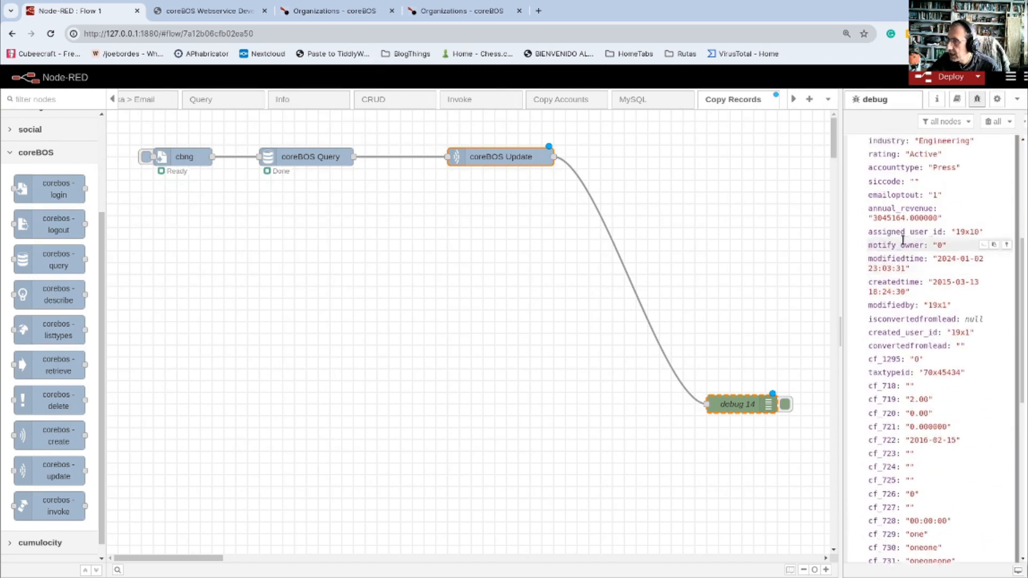
pyautogui.scroll(3, 921, 285)
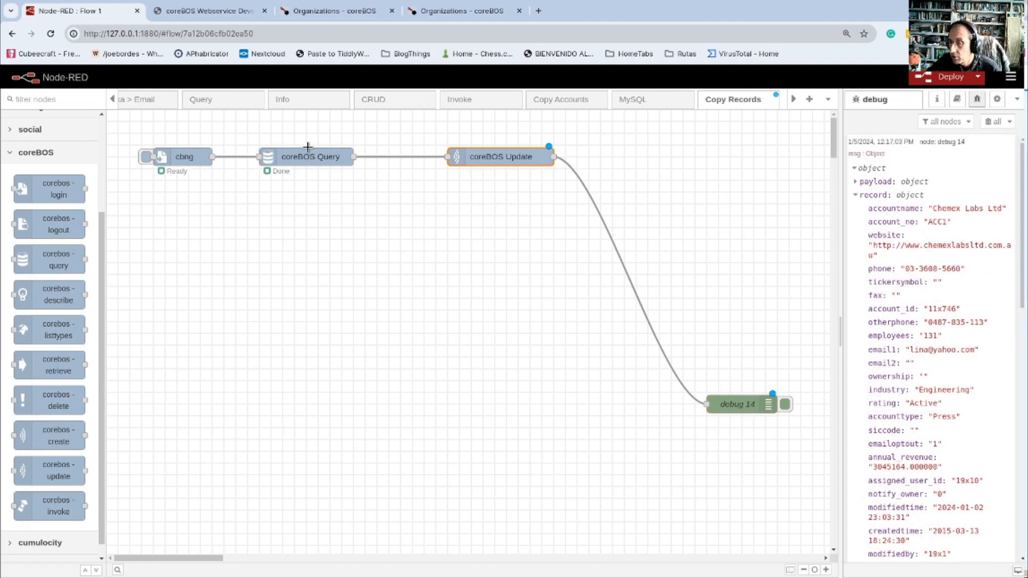
# - Set the coreBOS Update node's connection to cbng, save it and move the node farther from the coreBOS Query node
pyautogui.doubleClick(487, 163)
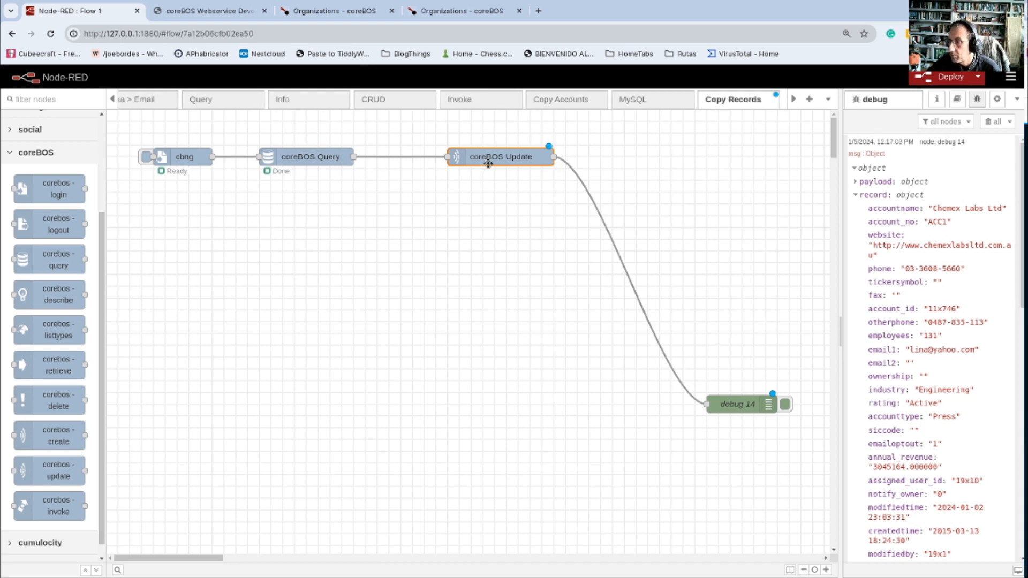
pyautogui.click(628, 203)
pyautogui.write('cbng')
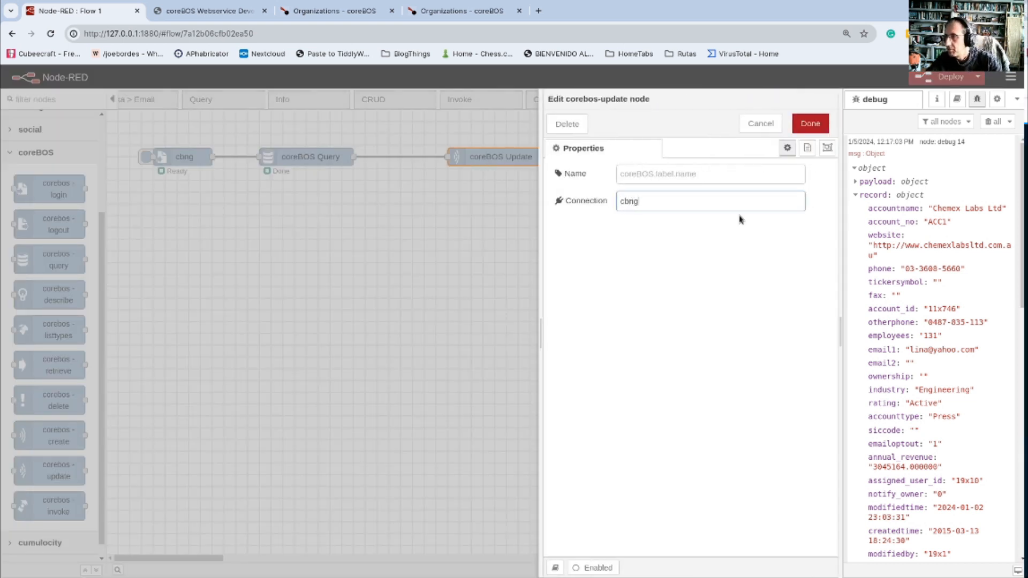
pyautogui.click(808, 125)
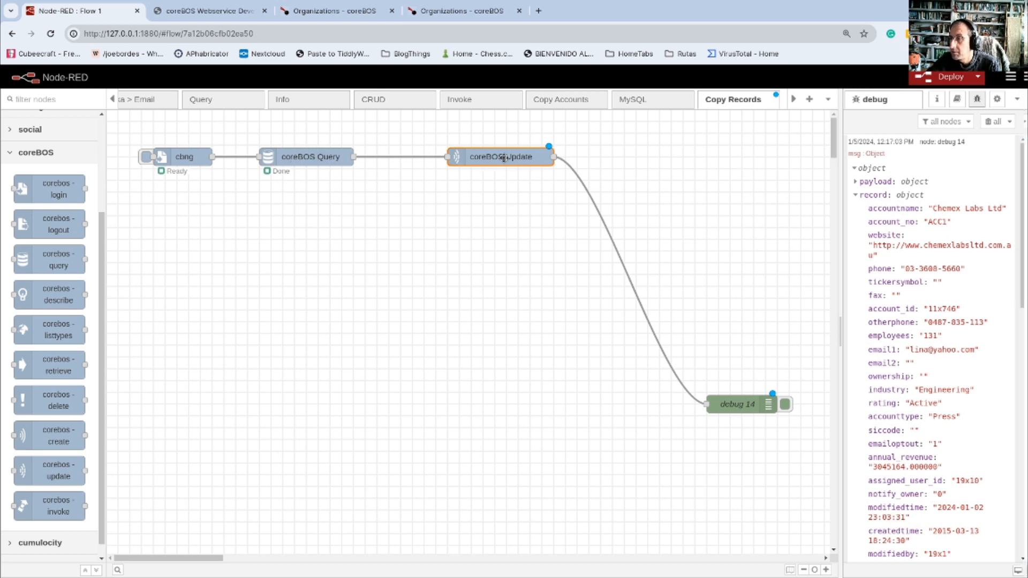
pyautogui.moveTo(491, 158); pyautogui.dragTo(618, 159)
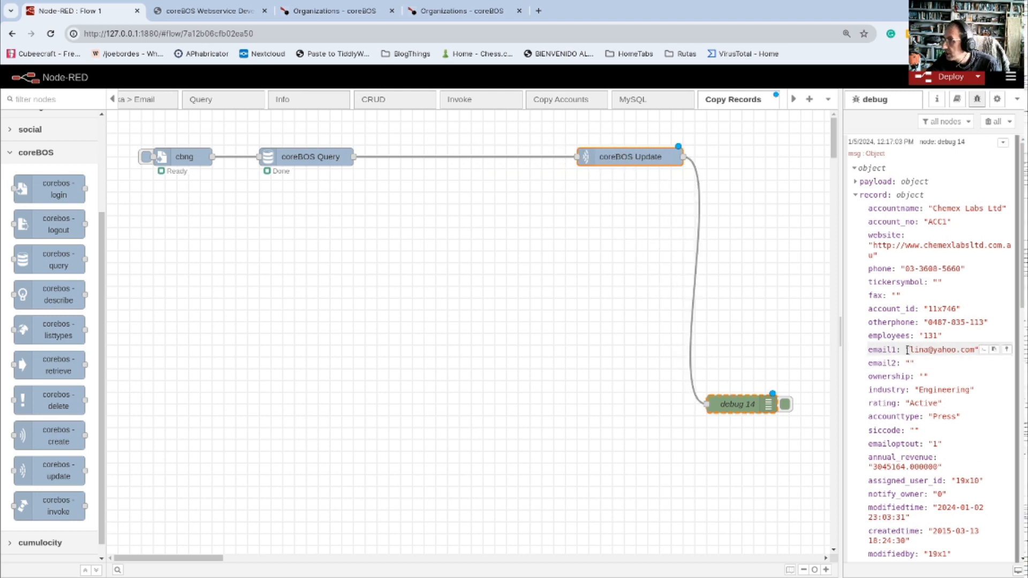
# - Locate the cf_1295 field in the debug record and insert a change node between the coreBOS Query and coreBOS Update nodes
pyautogui.scroll(-7, 907, 342)
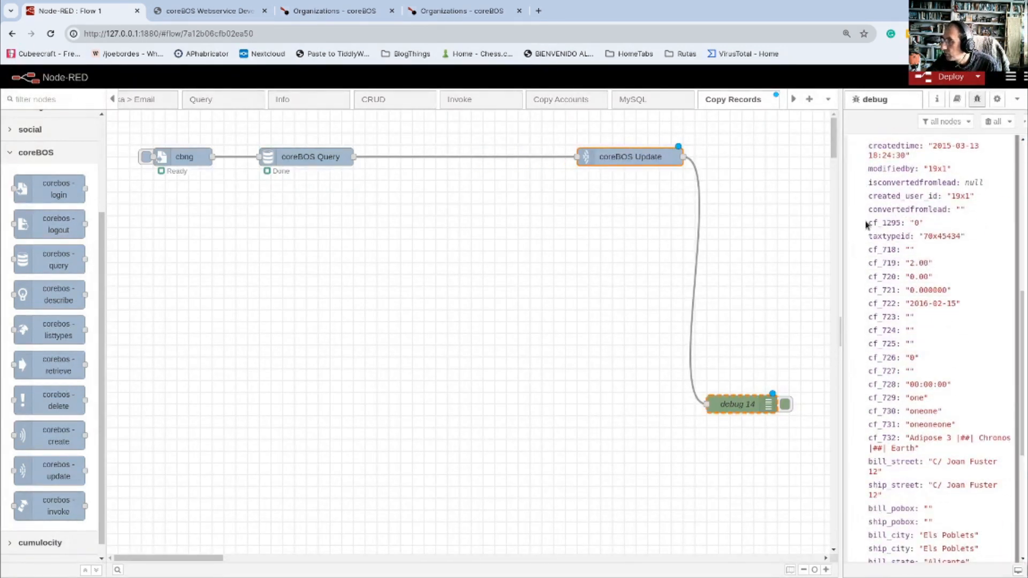
pyautogui.moveTo(865, 223); pyautogui.dragTo(924, 224)
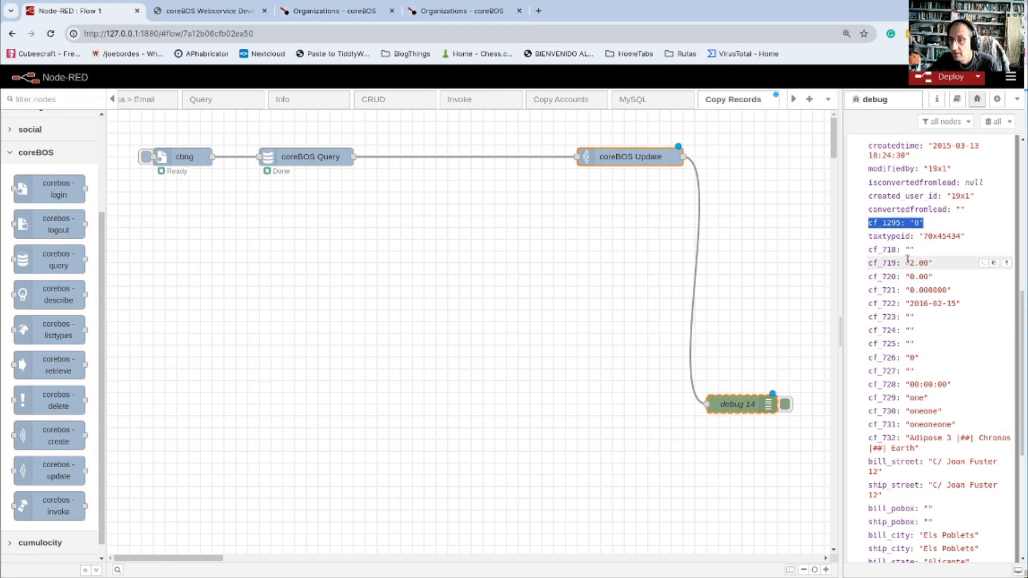
pyautogui.scroll(3, 60, 214)
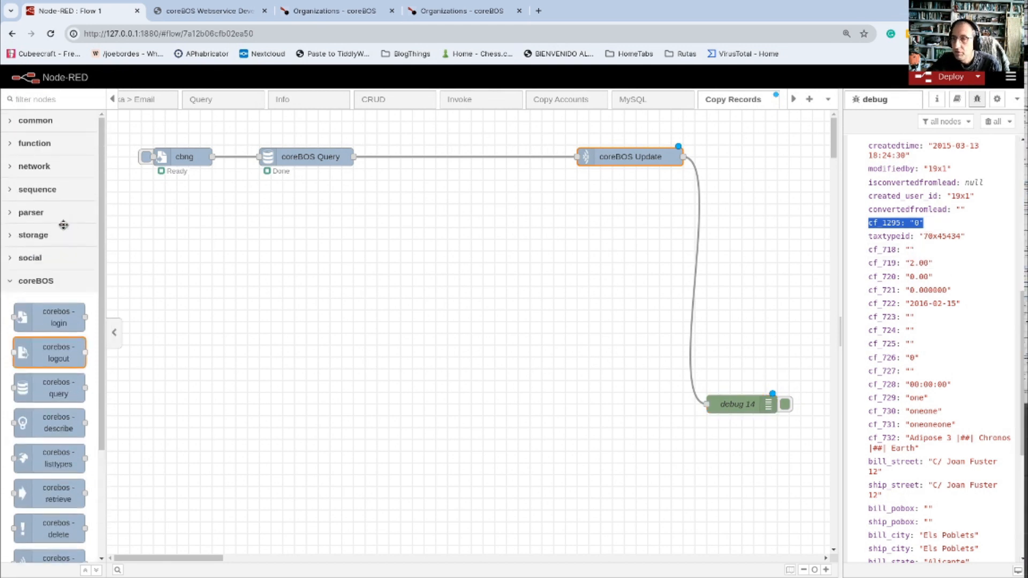
pyautogui.click(33, 122)
pyautogui.click(35, 124)
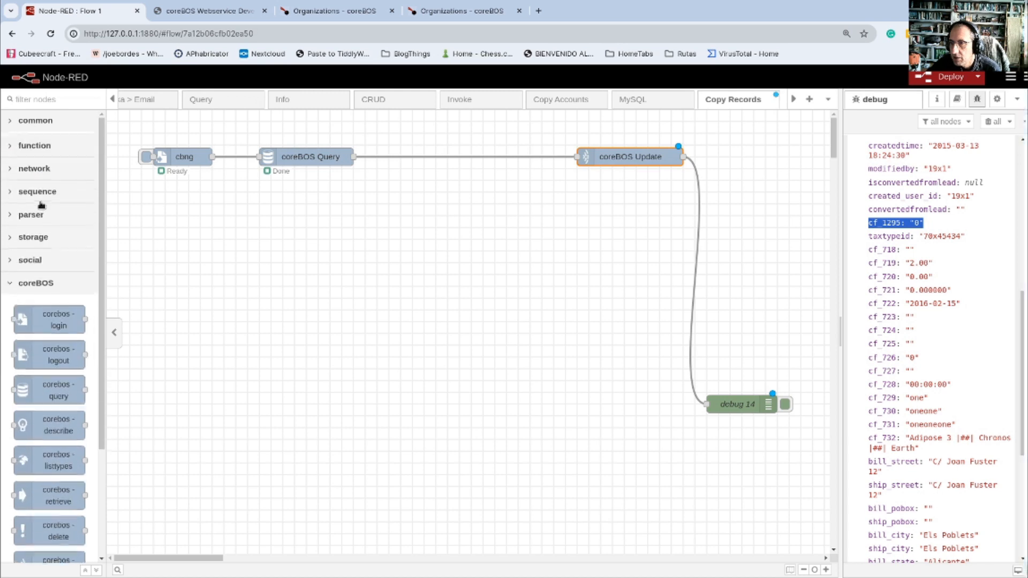
pyautogui.click(51, 145)
pyautogui.moveTo(56, 220); pyautogui.dragTo(476, 157)
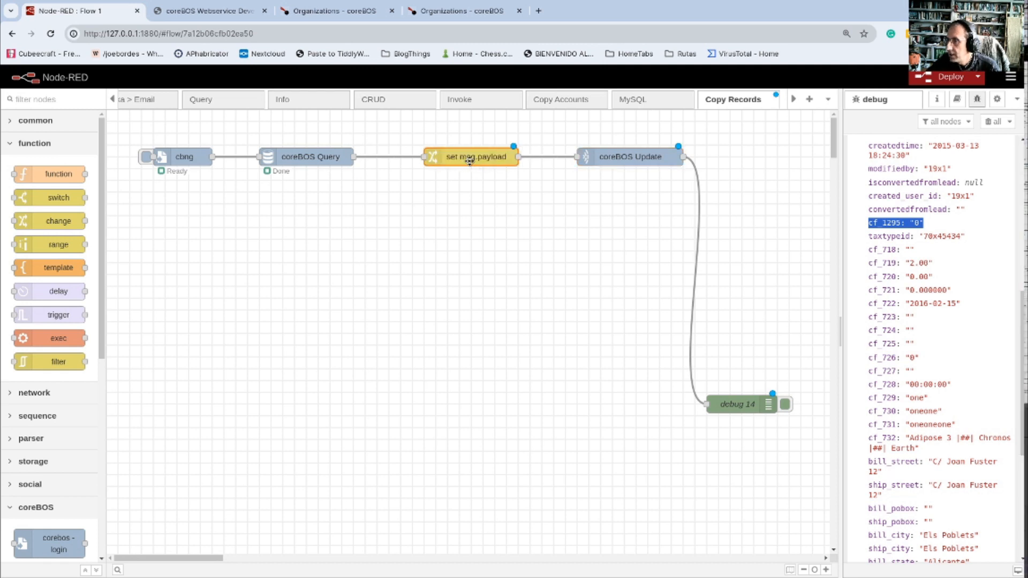
# - Configure the change node to set msg.record.cf_1295 to the string value 1 and save the node
pyautogui.doubleClick(470, 159)
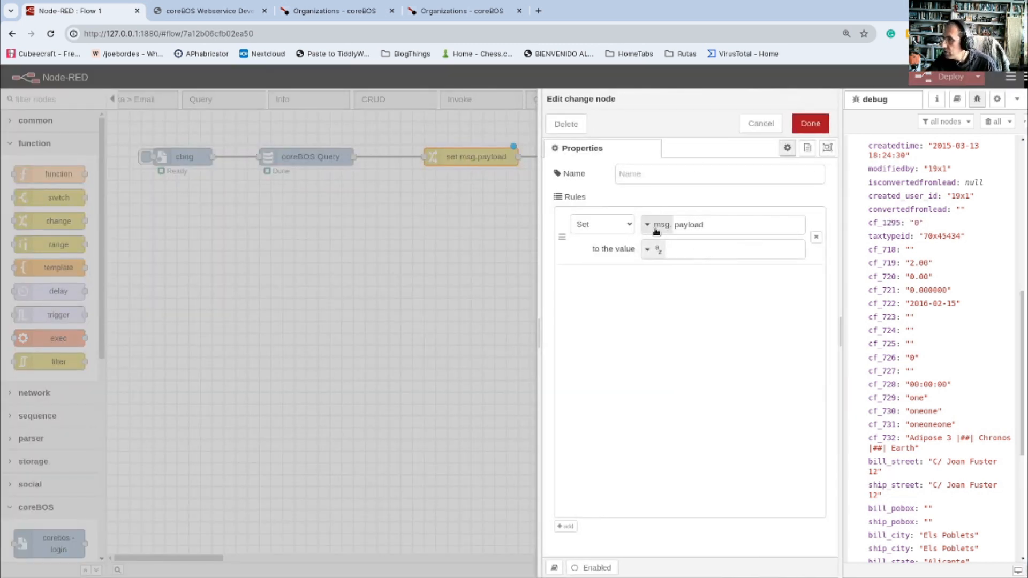
pyautogui.doubleClick(693, 225)
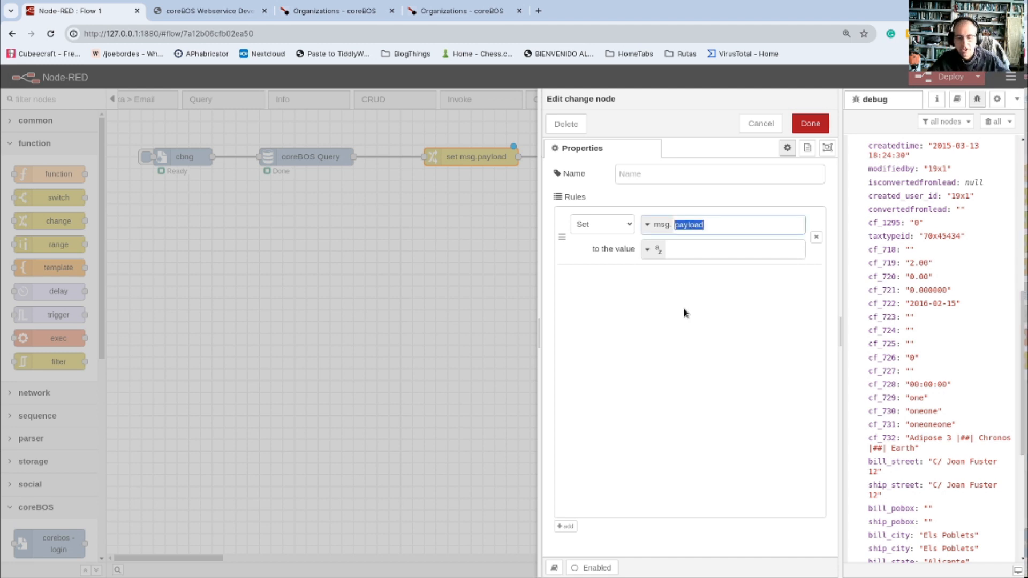
pyautogui.write('record')
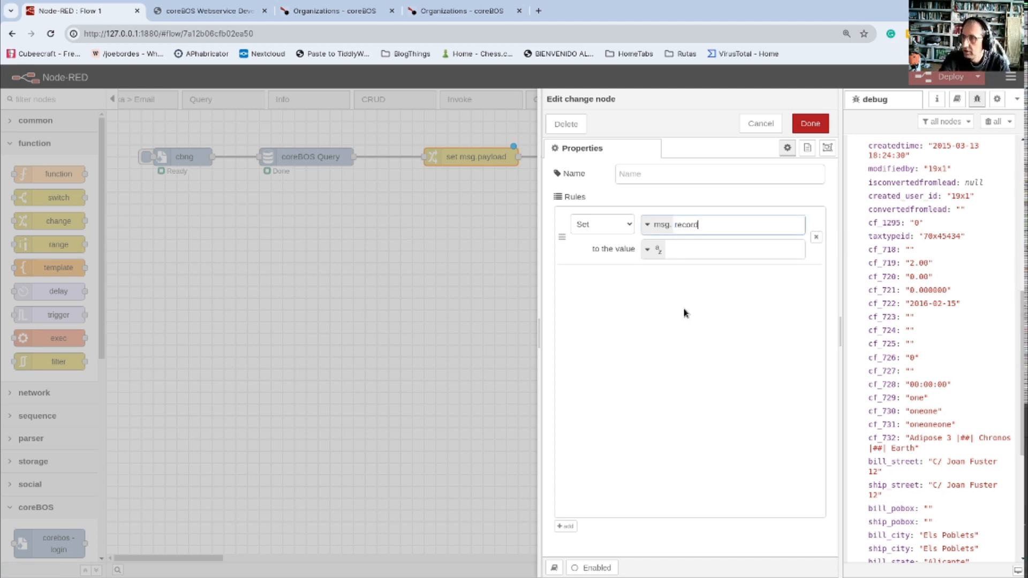
pyautogui.write('.cf_1295')
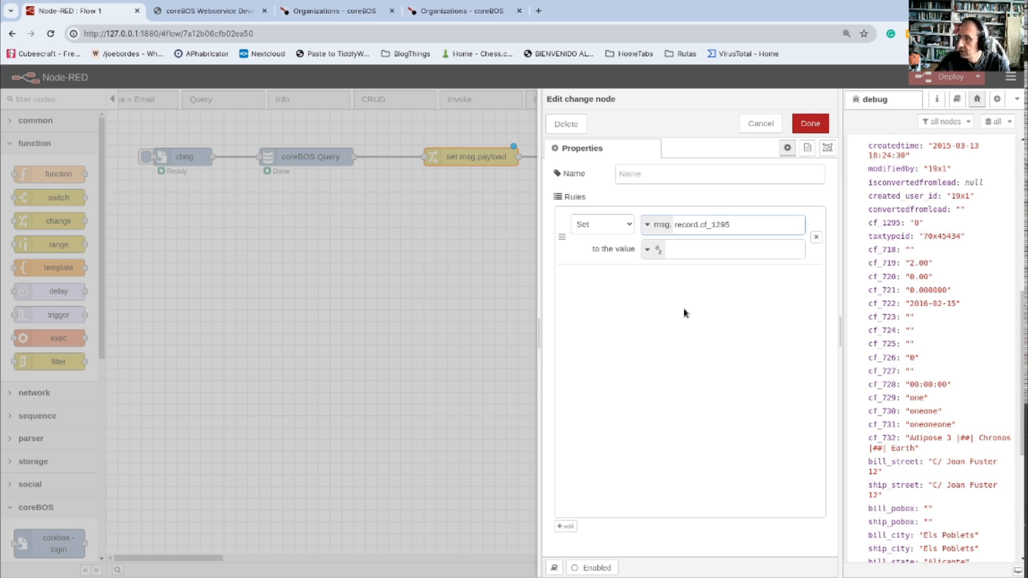
pyautogui.click(698, 246)
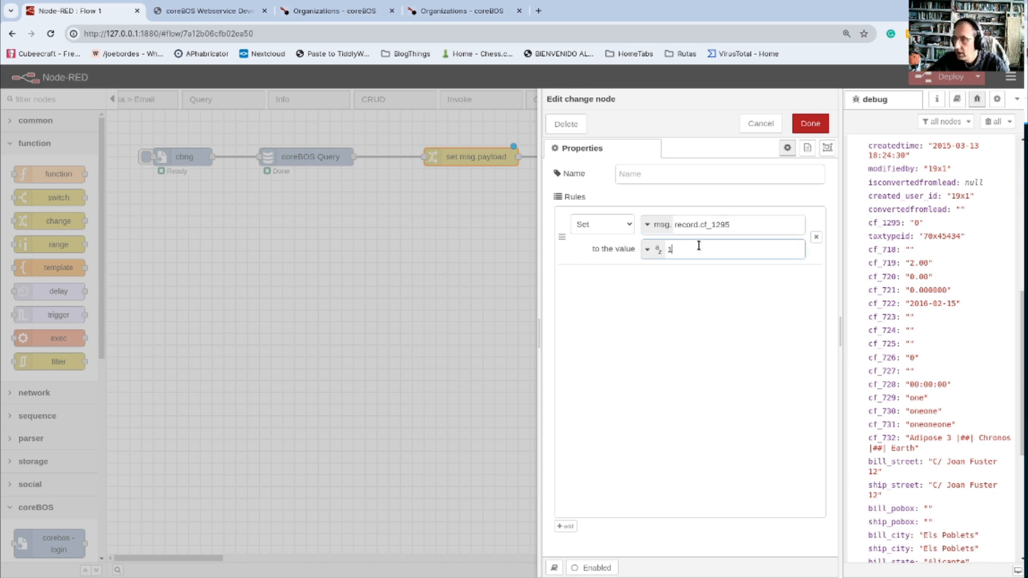
pyautogui.scroll(8, 873, 168)
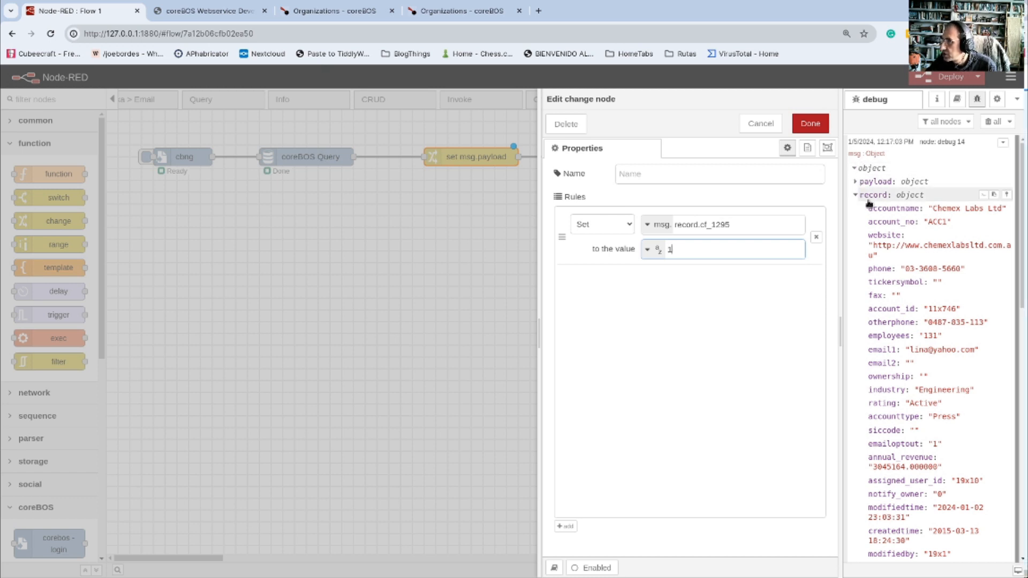
pyautogui.scroll(-6, 871, 268)
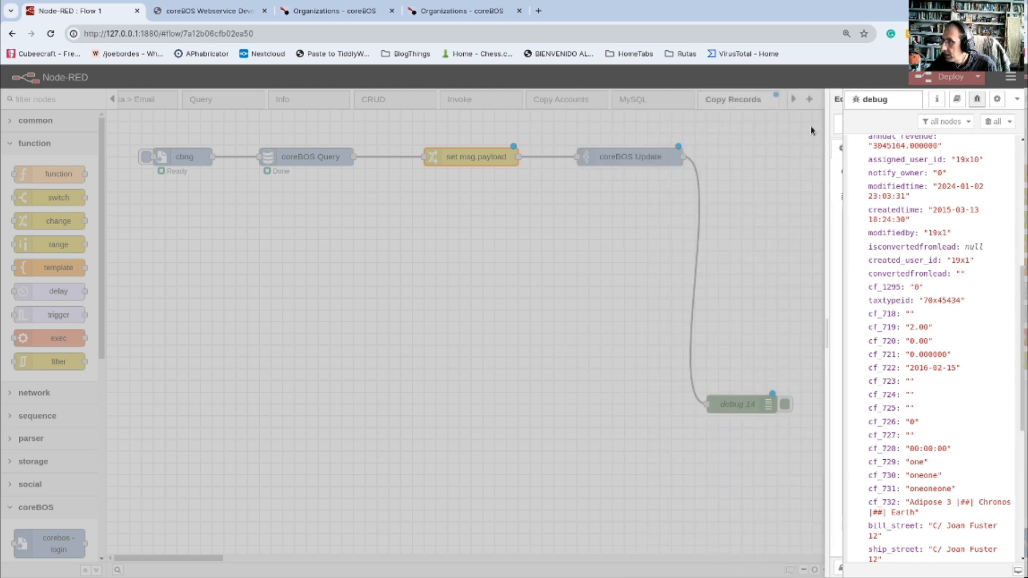
pyautogui.click(810, 124)
# - Delete the coreBOS Update node and wire the change node's output directly to the debug node
pyautogui.moveTo(630, 163); pyautogui.dragTo(684, 166)
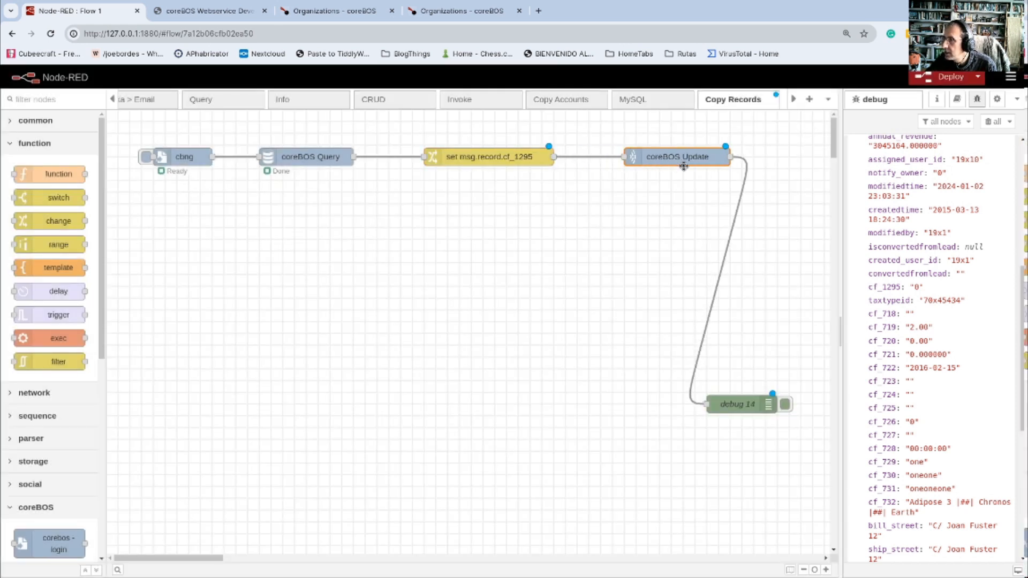
pyautogui.press('Delete')
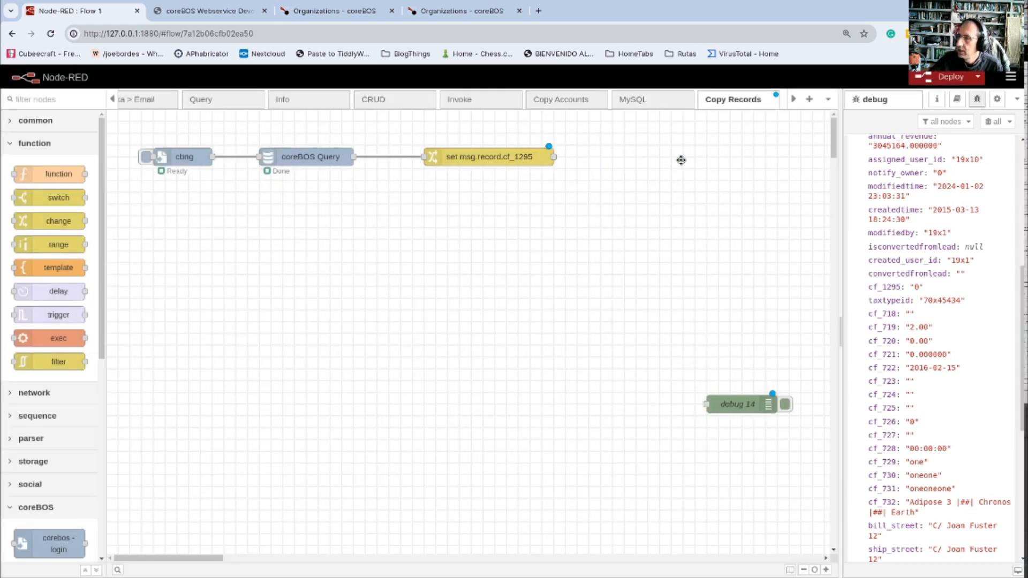
pyautogui.moveTo(553, 156); pyautogui.dragTo(707, 405)
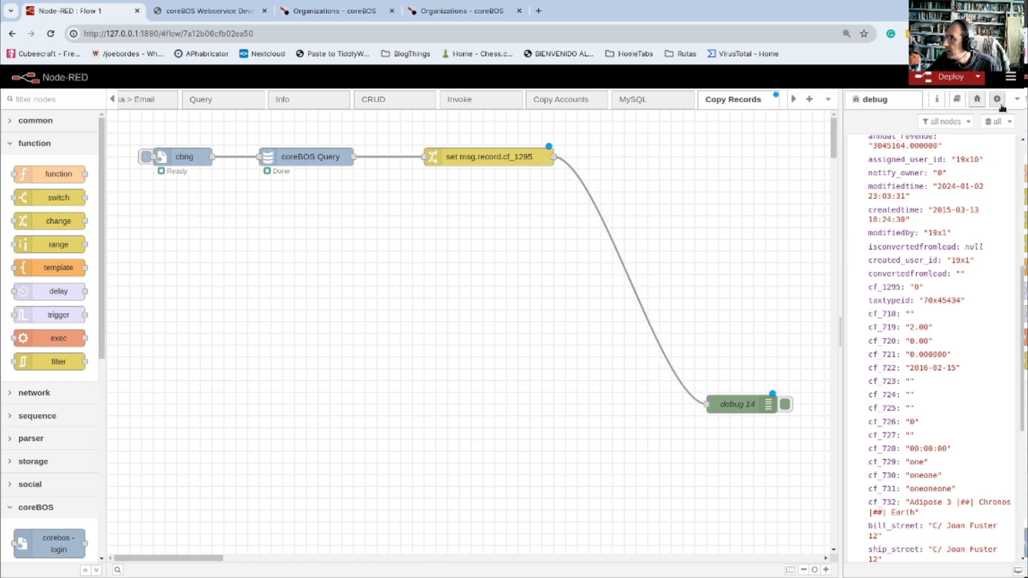
# - Collapse the first debug message, name the change node "set processed" and save it
pyautogui.scroll(6, 945, 247)
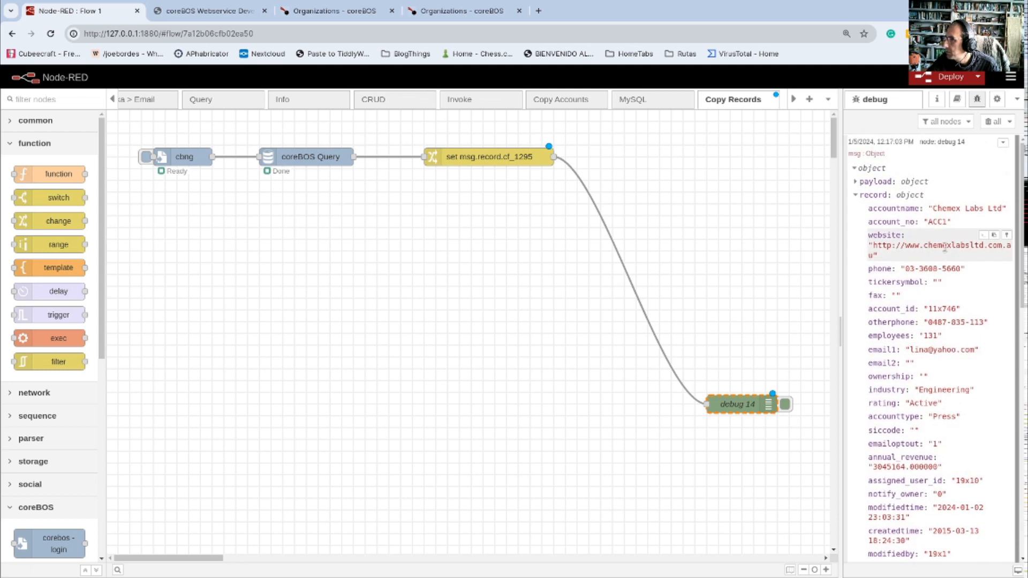
pyautogui.click(855, 168)
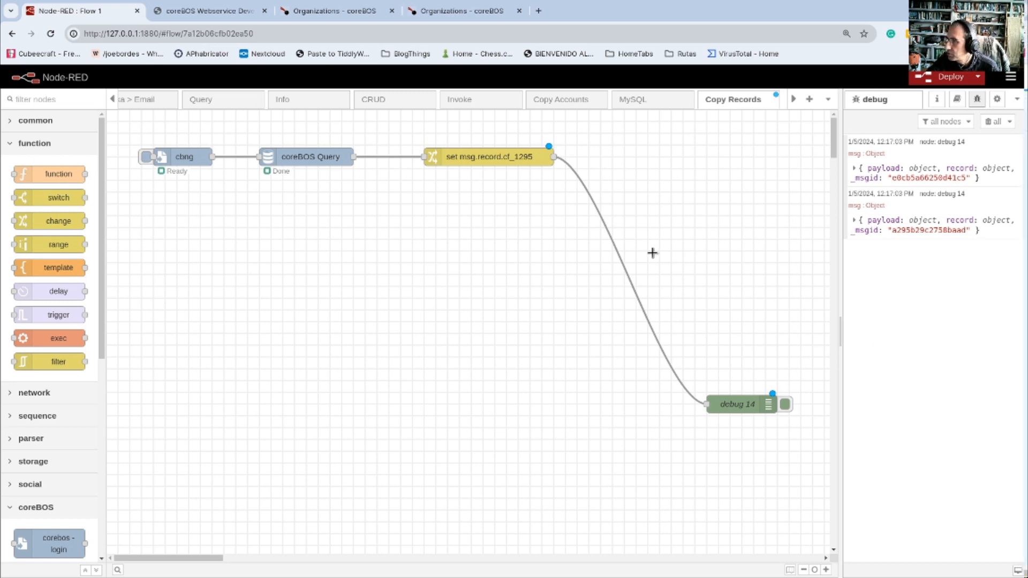
pyautogui.doubleClick(480, 156)
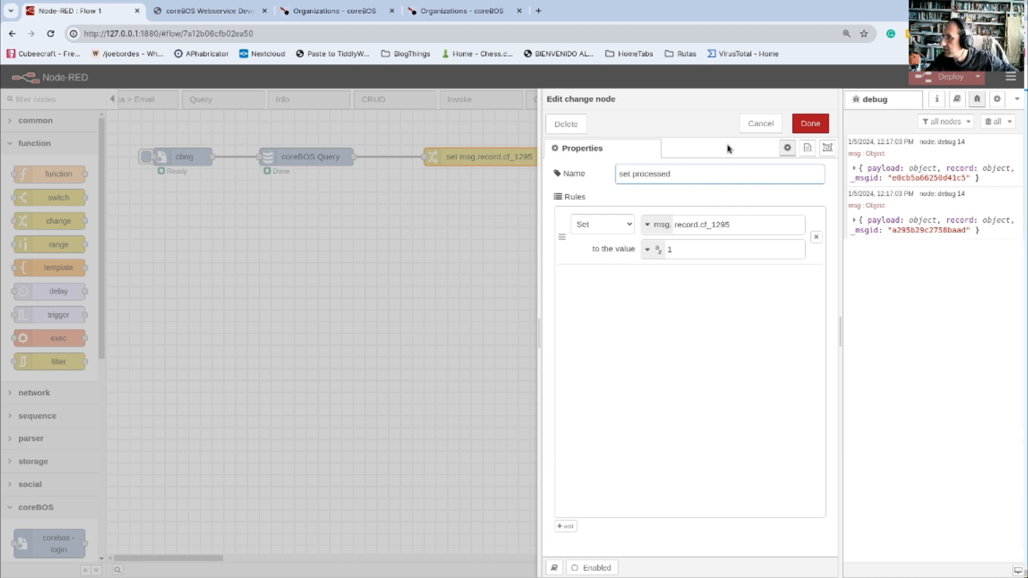
pyautogui.click(808, 124)
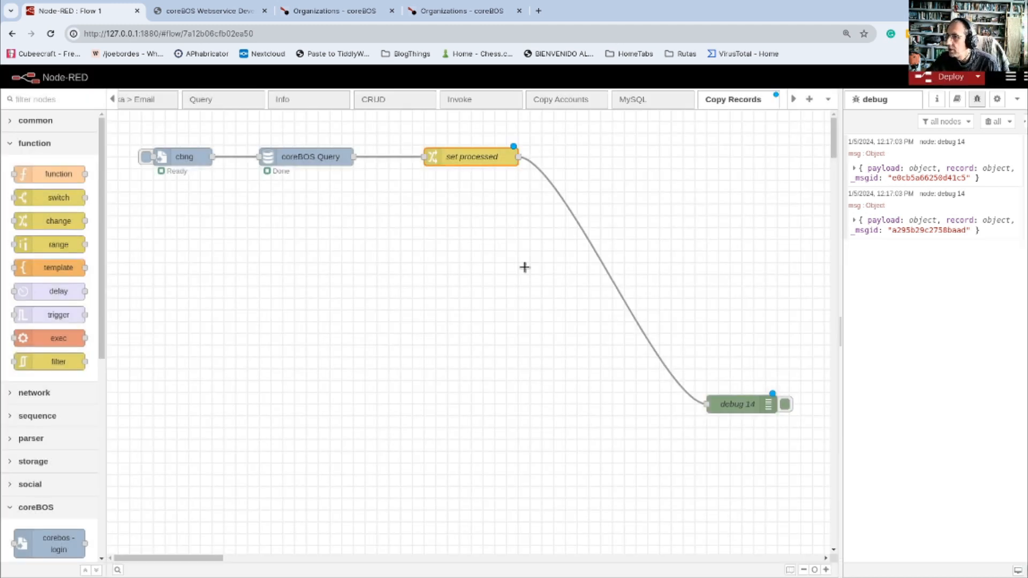
# - Deploy the changed flow and run it from the cbng login node
pyautogui.click(934, 79)
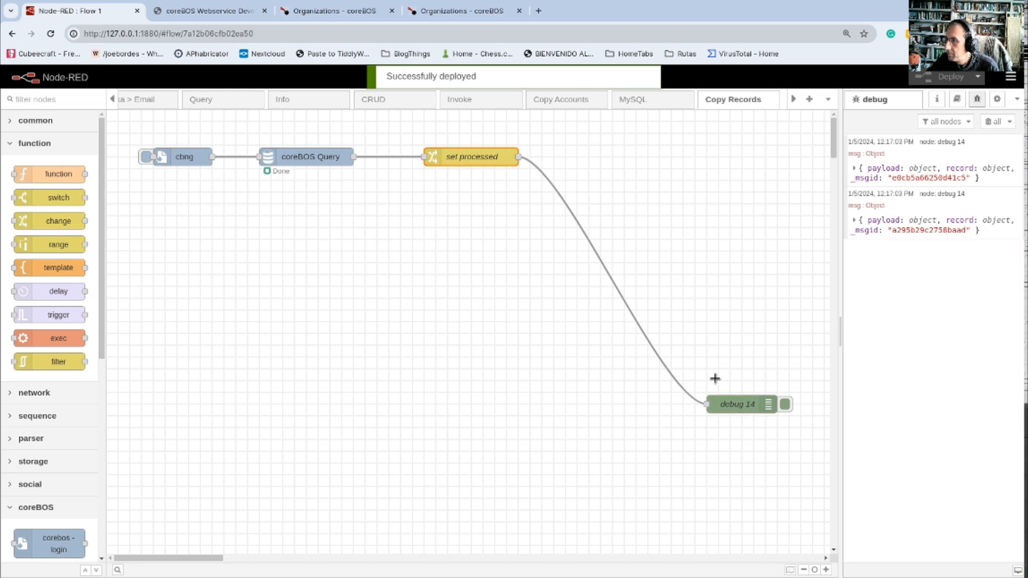
pyautogui.click(144, 159)
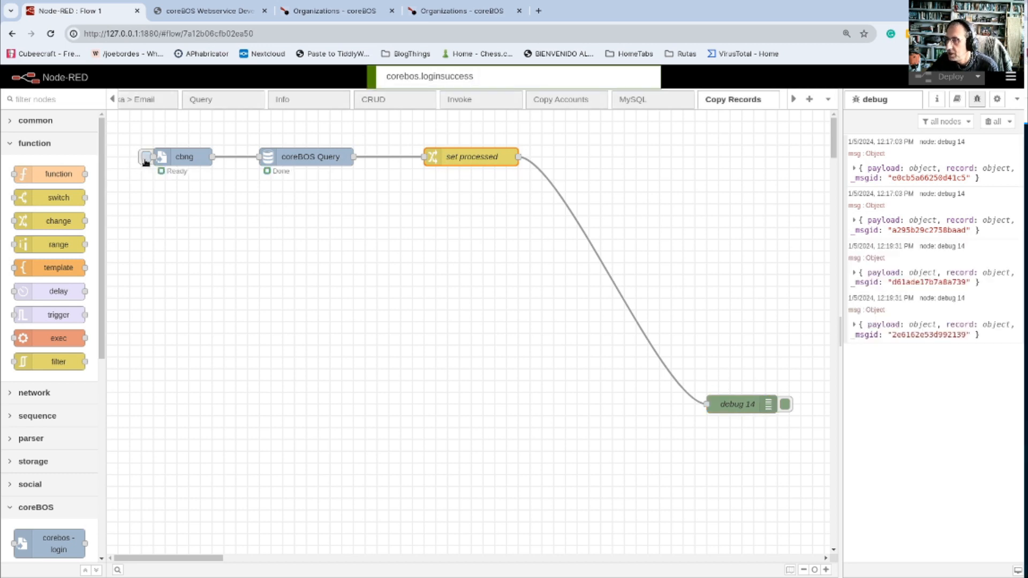
# - Expand the record in the third debug message and check the value of its cf_1295 field
pyautogui.click(854, 274)
pyautogui.click(853, 300)
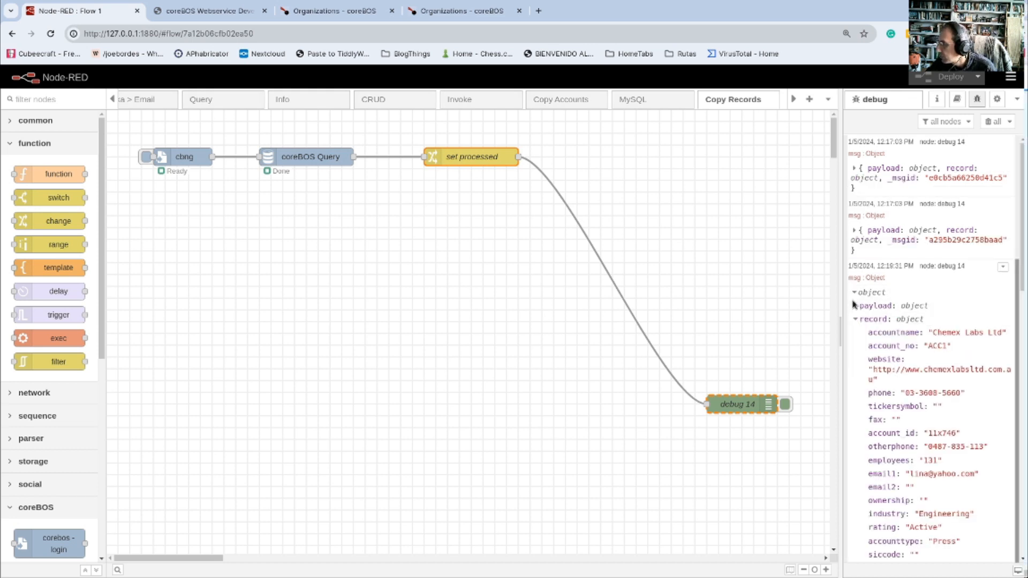
pyautogui.scroll(-6, 889, 321)
pyautogui.moveTo(867, 410); pyautogui.dragTo(923, 411)
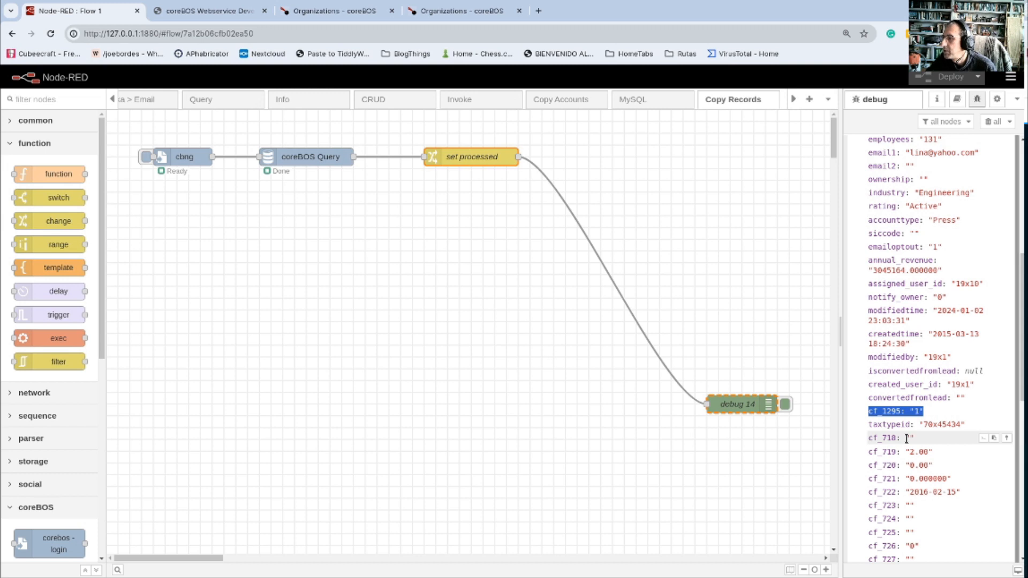
# - Insert a coreBOS Update node into the wire between the set processed node and debug 14
pyautogui.click(467, 289)
pyautogui.click(24, 144)
pyautogui.scroll(-3, 50, 321)
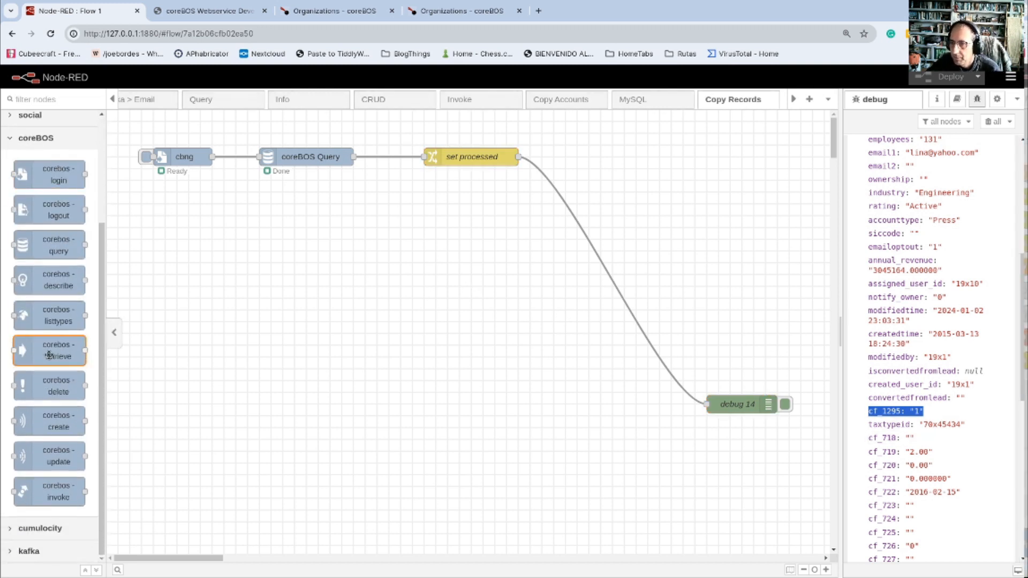
pyautogui.moveTo(41, 456); pyautogui.dragTo(618, 275)
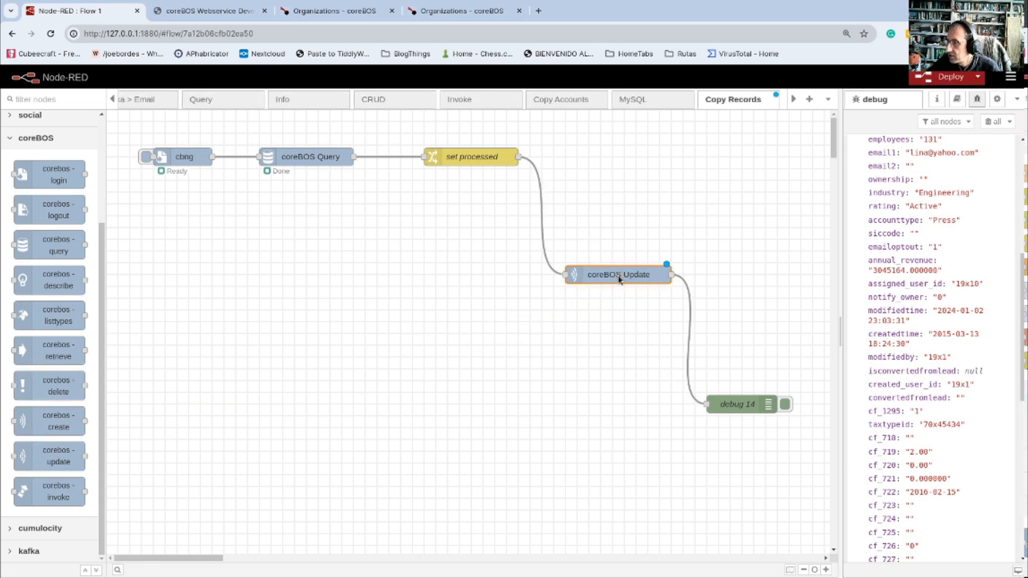
# - Set the coreBOS Update node's connection to cbng, save it and line it up in the same row as the set processed node
pyautogui.doubleClick(618, 275)
pyautogui.click(641, 207)
pyautogui.write('cbng')
pyautogui.click(810, 123)
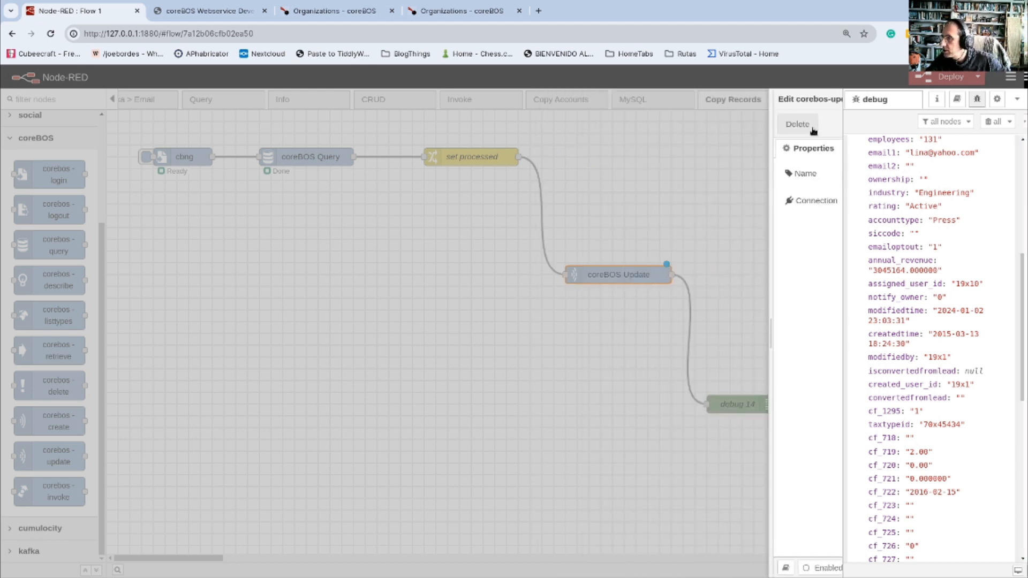
pyautogui.moveTo(601, 270); pyautogui.dragTo(600, 159)
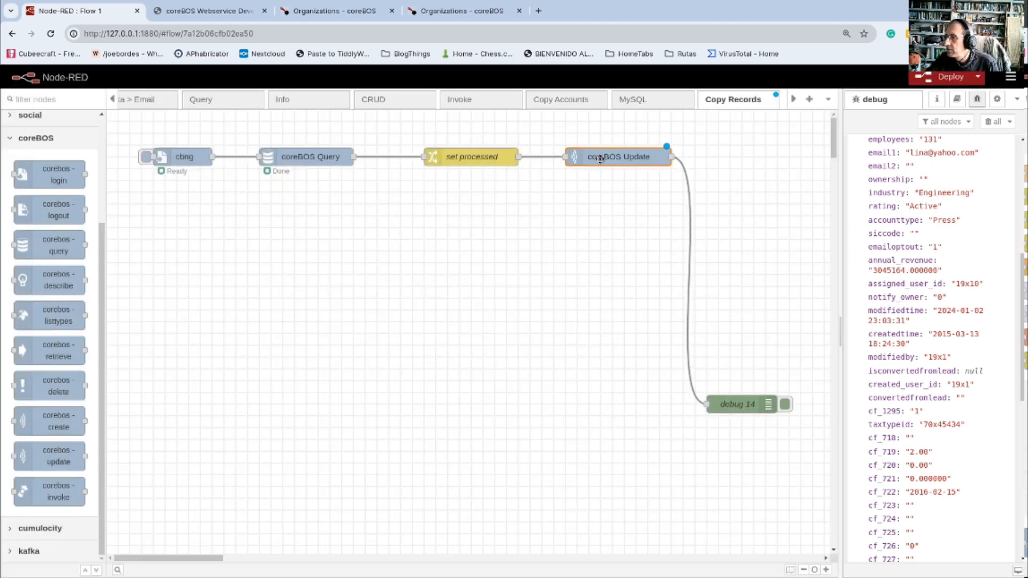
pyautogui.moveTo(456, 157); pyautogui.dragTo(444, 157)
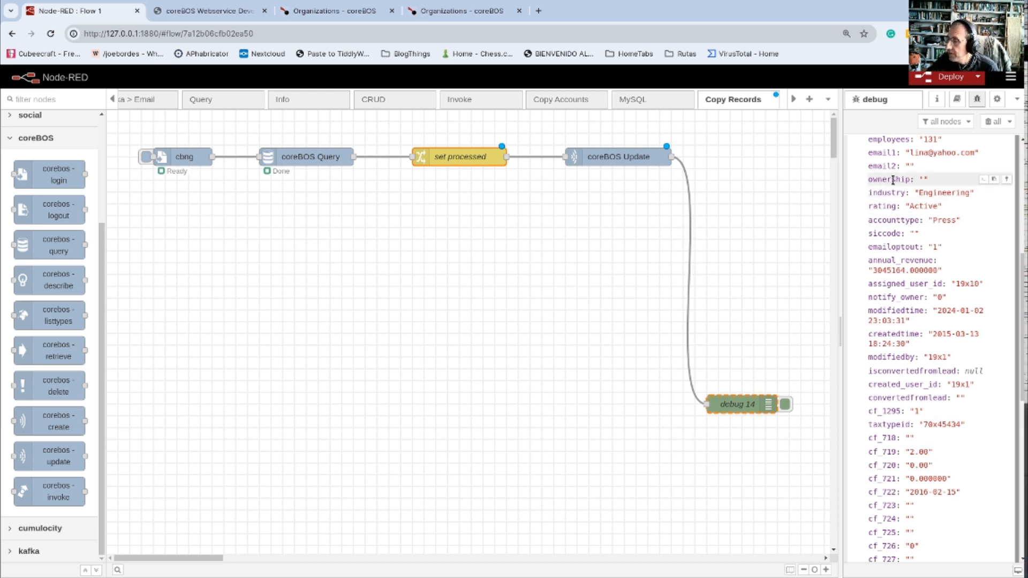
# - Review the record fields in the expanded debug message and collapse the record
pyautogui.scroll(6, 900, 306)
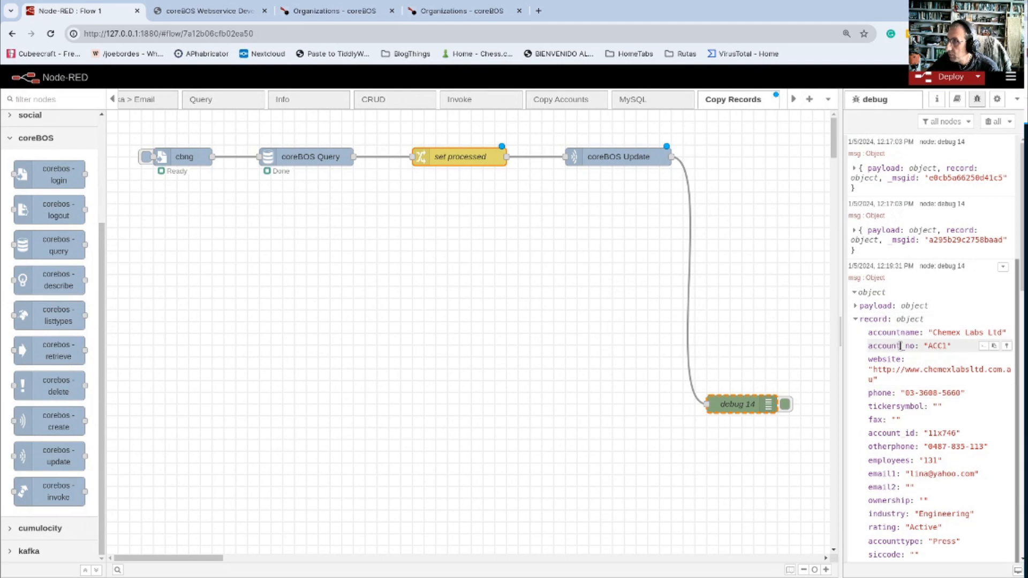
pyautogui.scroll(-6, 901, 321)
pyautogui.scroll(10, 902, 344)
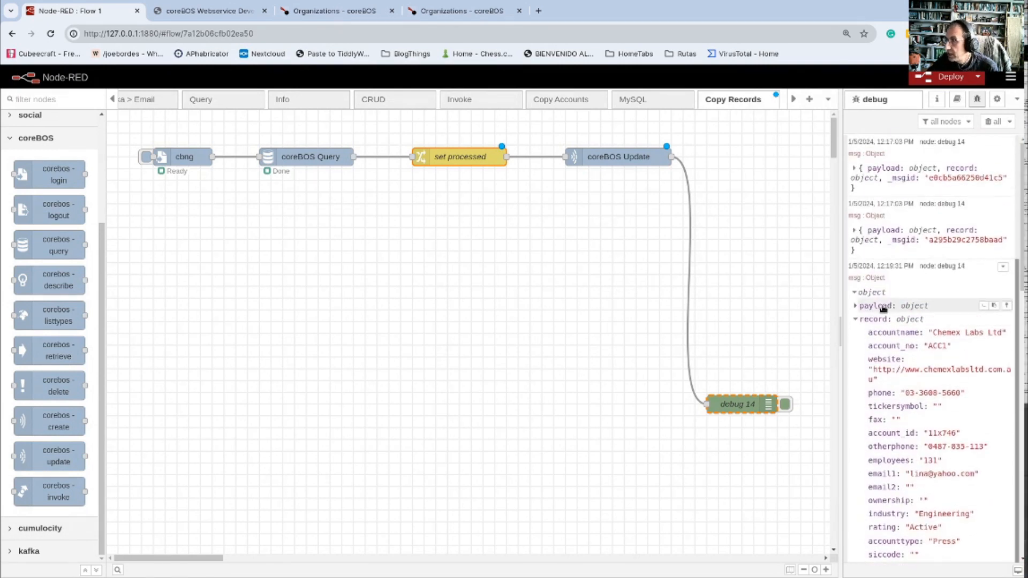
pyautogui.click(853, 319)
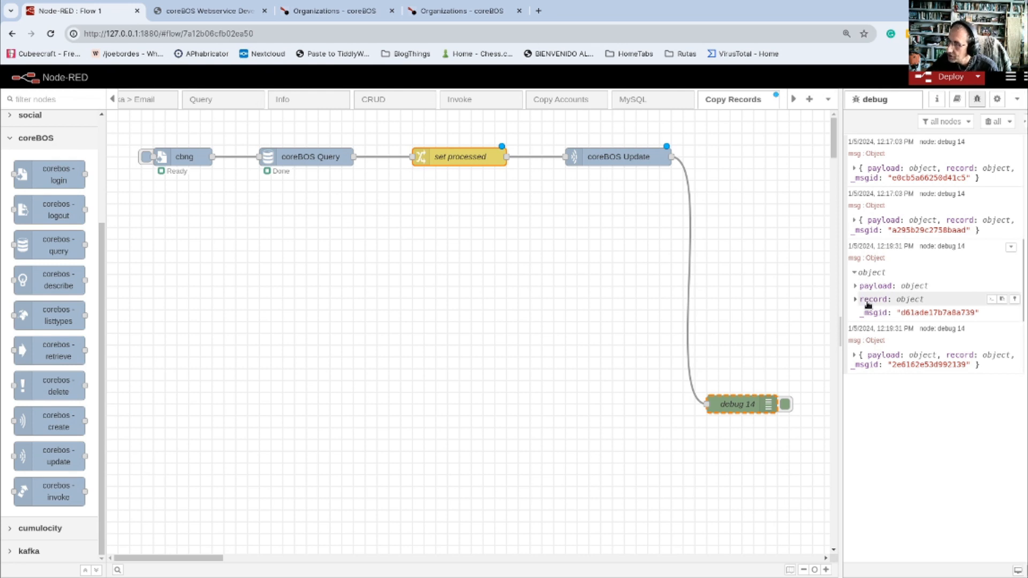
# - Examine the msg.record and msg.module properties of the CRUD flow's inject node for coreBOS Create, and return to the Copy Records flow
pyautogui.click(361, 100)
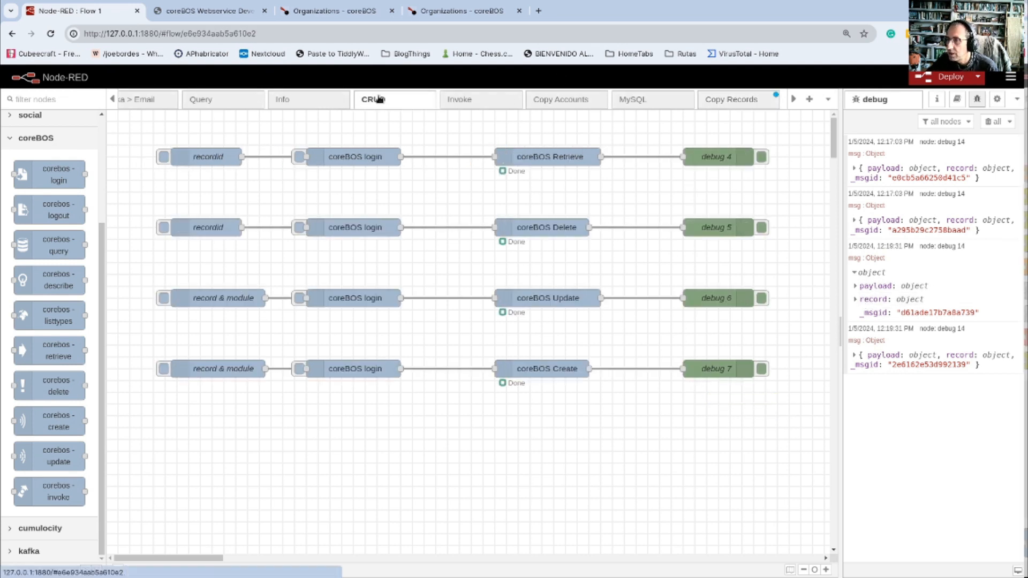
pyautogui.doubleClick(231, 375)
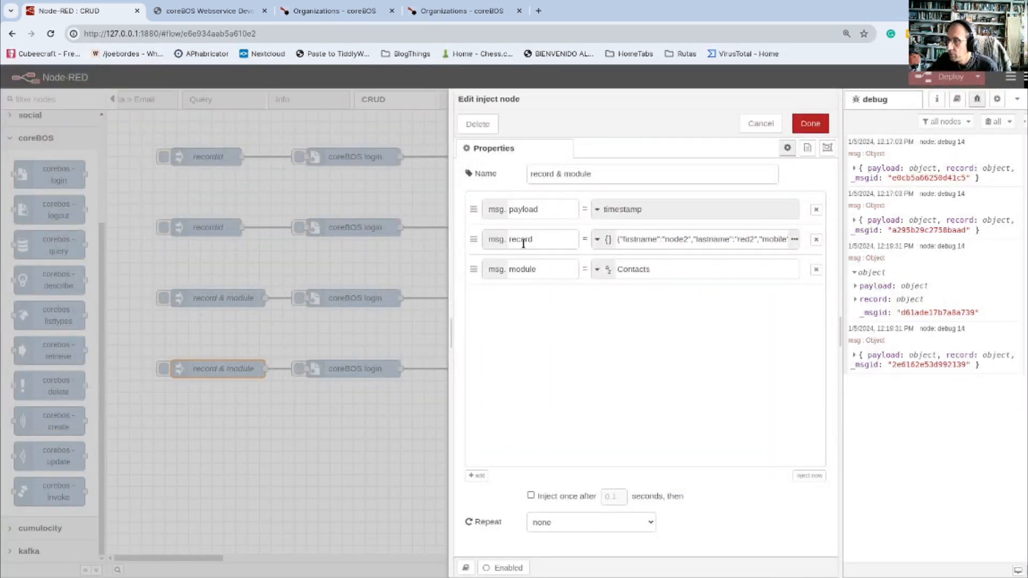
pyautogui.doubleClick(523, 239)
pyautogui.click(522, 269)
pyautogui.doubleClick(522, 270)
pyautogui.doubleClick(522, 240)
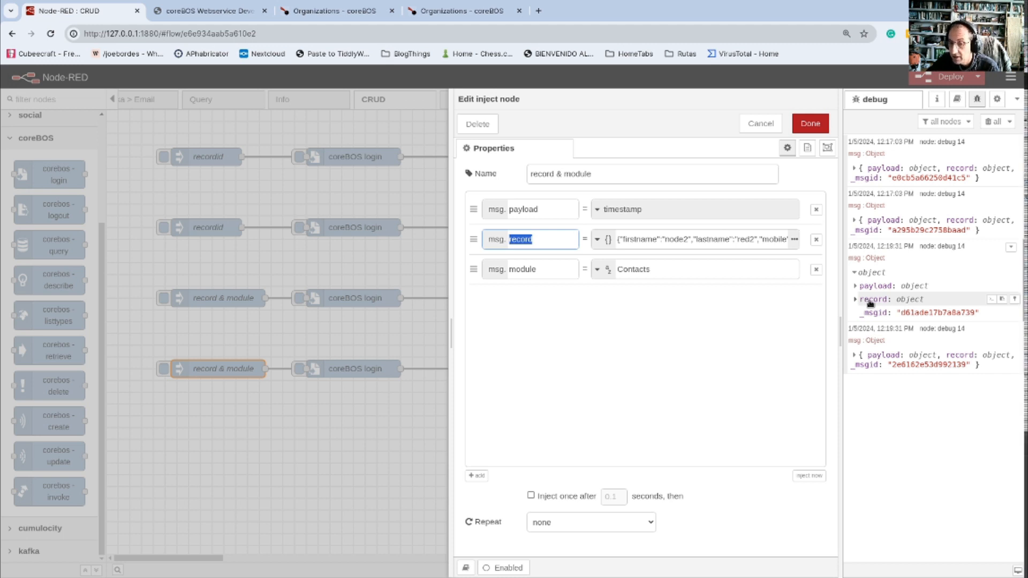
pyautogui.doubleClick(532, 270)
pyautogui.click(761, 124)
pyautogui.click(712, 100)
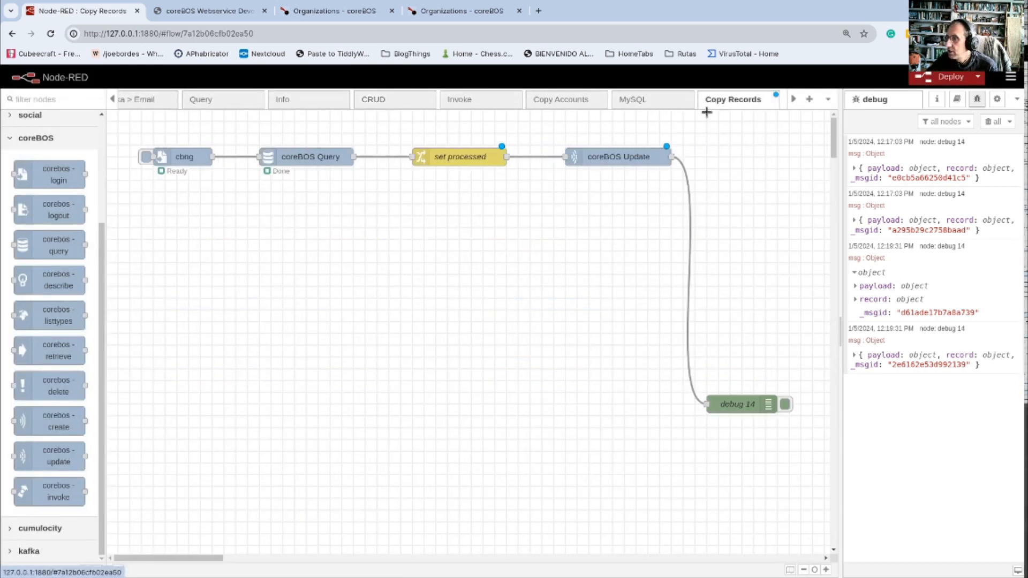
pyautogui.scroll(3, 75, 244)
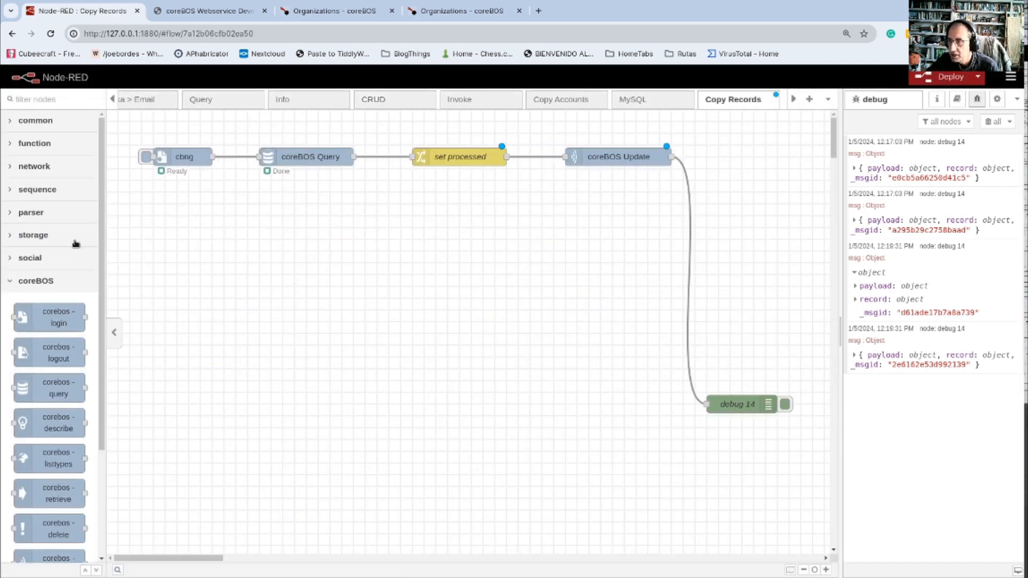
pyautogui.doubleClick(452, 156)
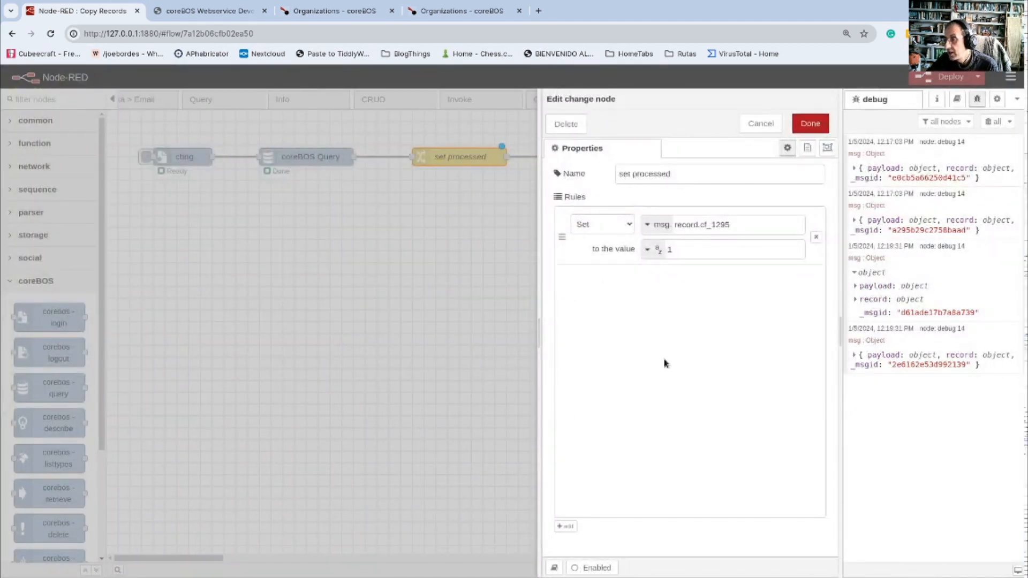
pyautogui.click(565, 526)
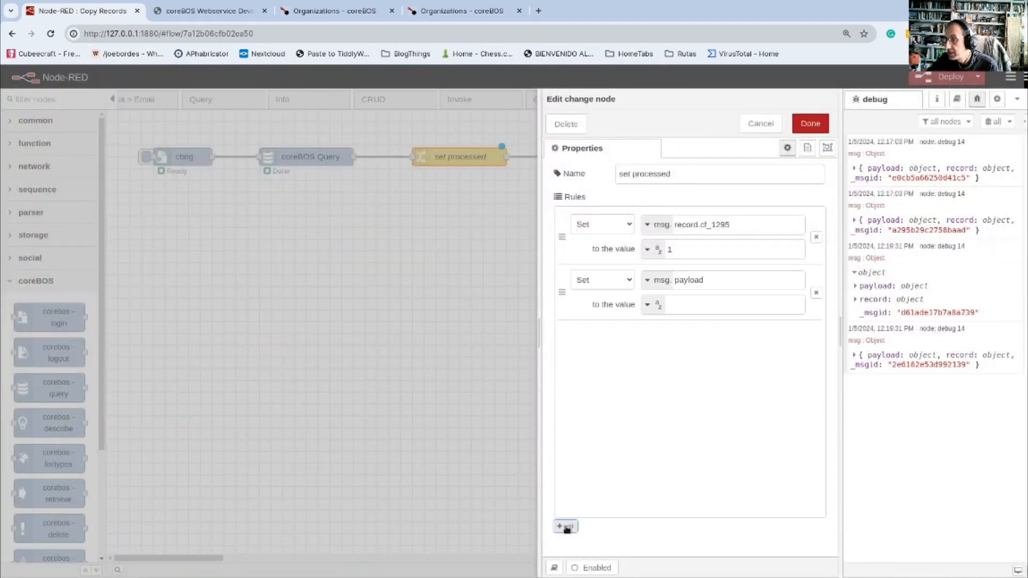
pyautogui.click(685, 282)
pyautogui.doubleClick(685, 283)
pyautogui.write('module')
pyautogui.click(685, 309)
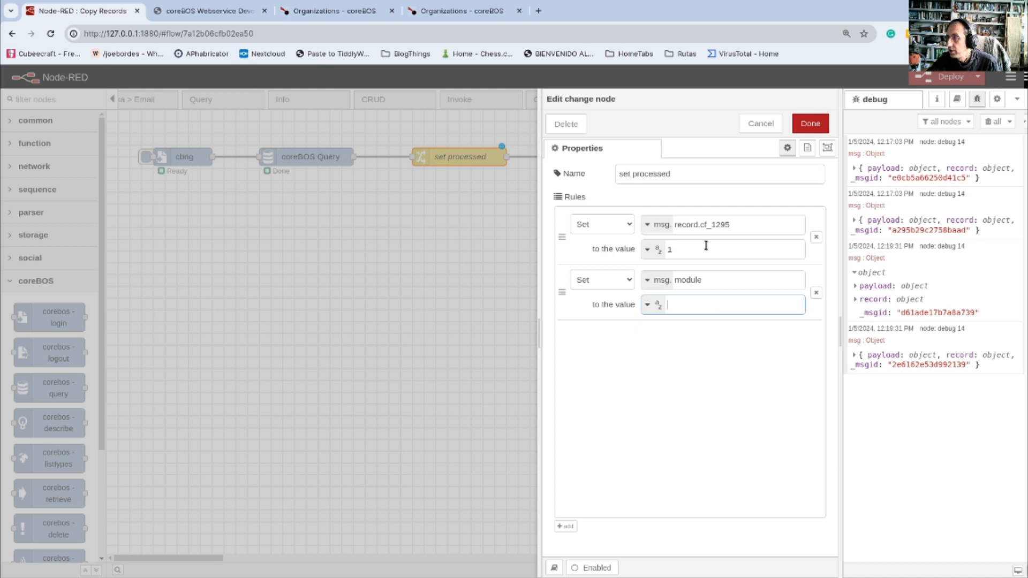
pyautogui.click(753, 123)
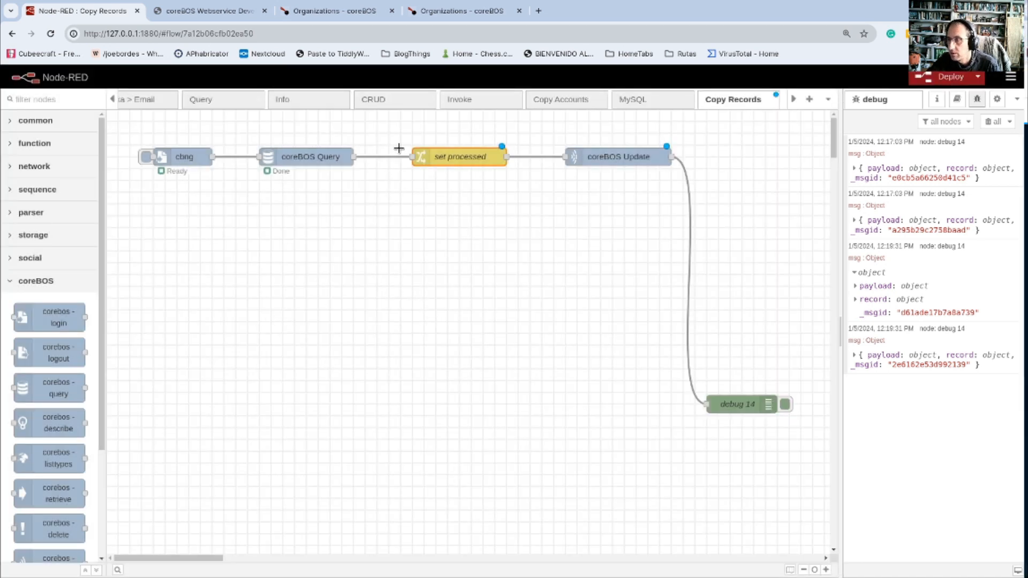
pyautogui.doubleClick(452, 158)
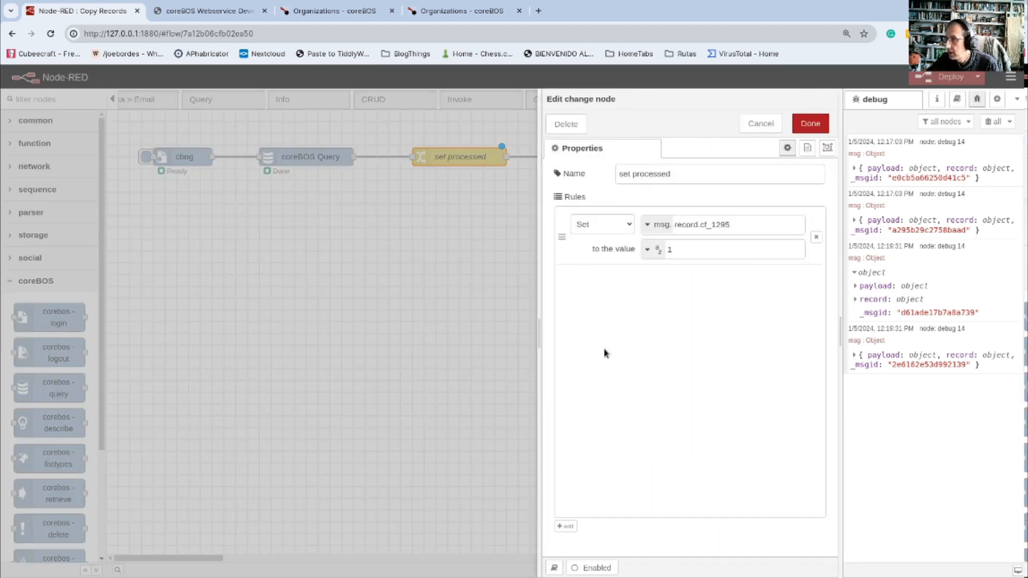
pyautogui.click(760, 123)
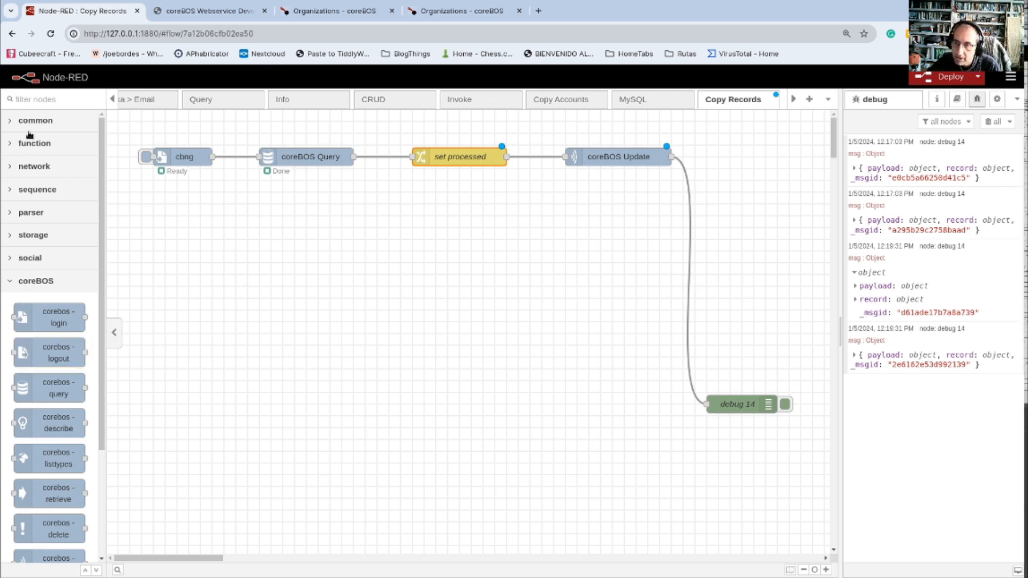
# - Insert a change node named "set module" between coreBOS Update and debug 14 that sets msg.module to the string Accounts
pyautogui.click(40, 152)
pyautogui.moveTo(43, 224); pyautogui.dragTo(320, 247)
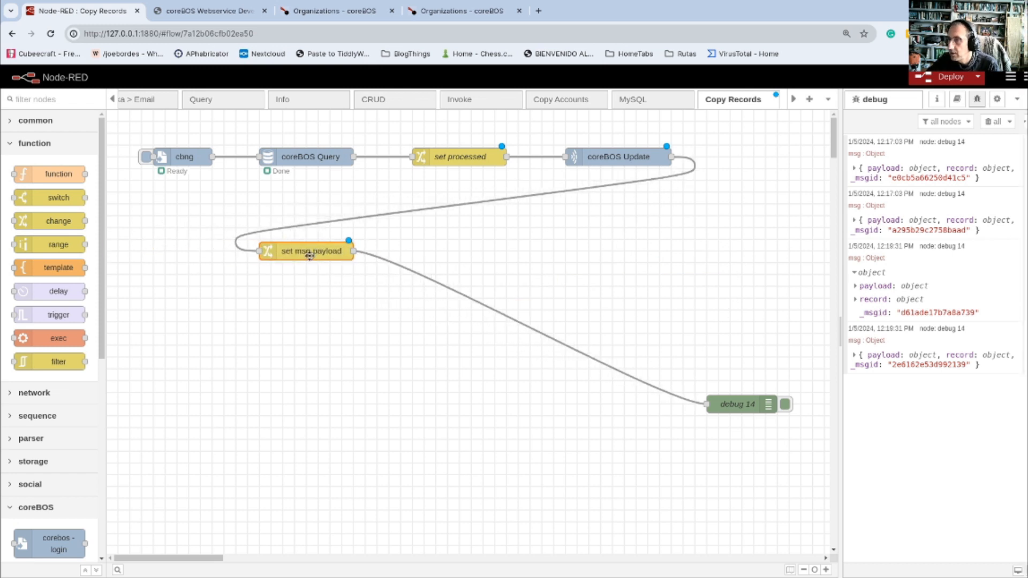
pyautogui.doubleClick(309, 255)
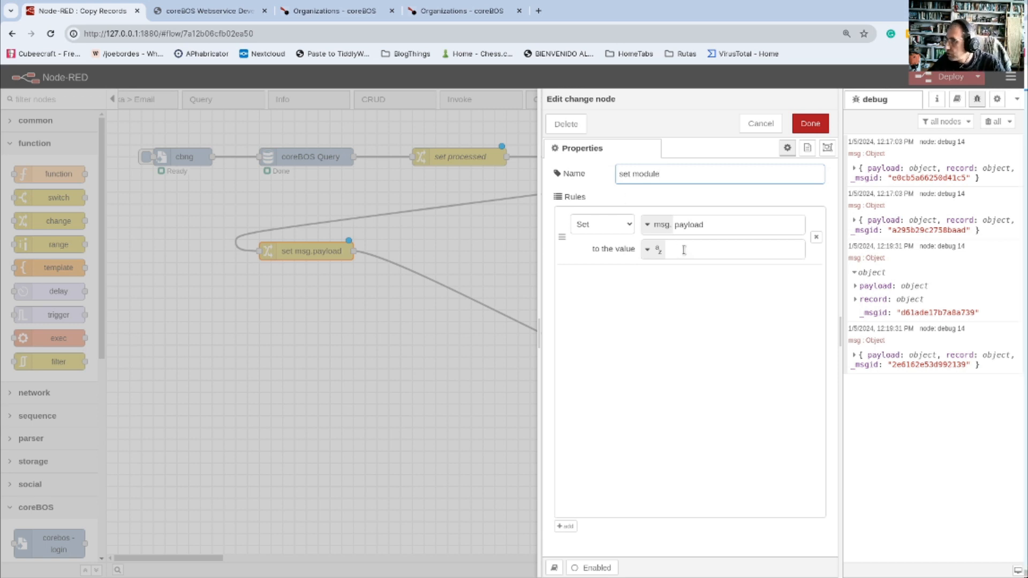
pyautogui.doubleClick(684, 226)
pyautogui.write('modu')
pyautogui.click(688, 247)
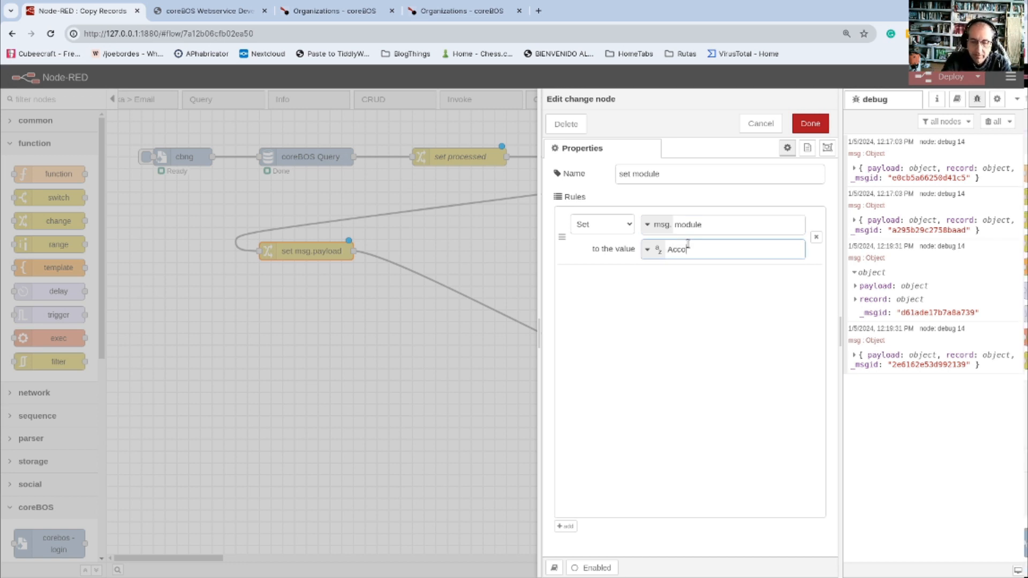
pyautogui.click(811, 124)
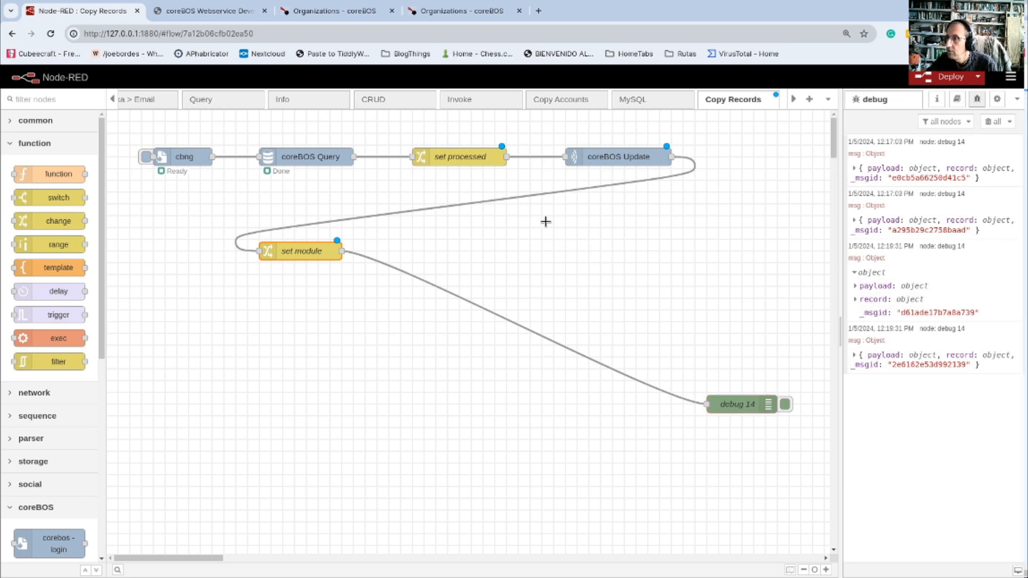
# - Deploy the flow, collapse the expanded debug message and run the flow from the cbng login node
pyautogui.click(941, 77)
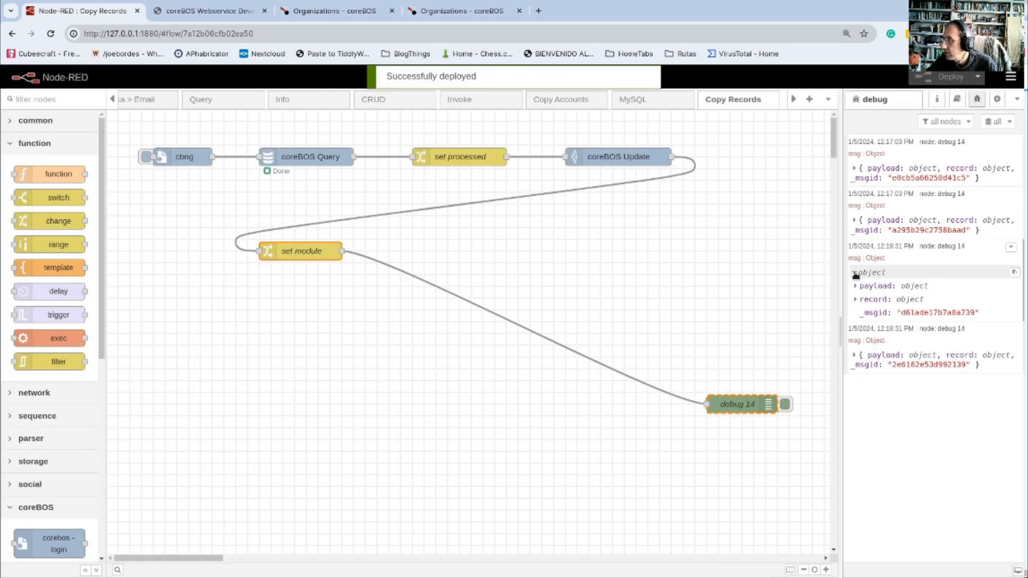
pyautogui.click(855, 274)
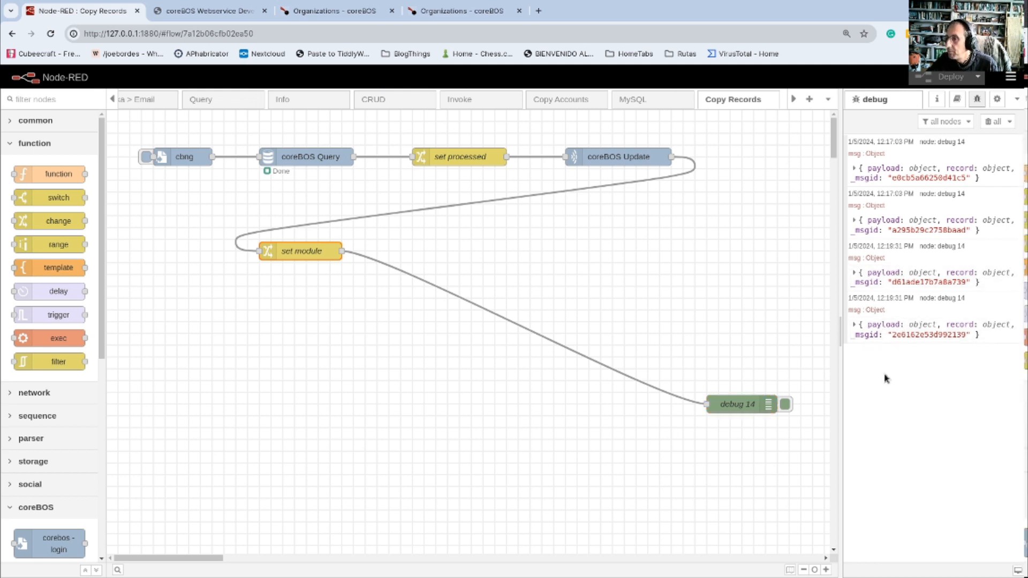
pyautogui.click(146, 157)
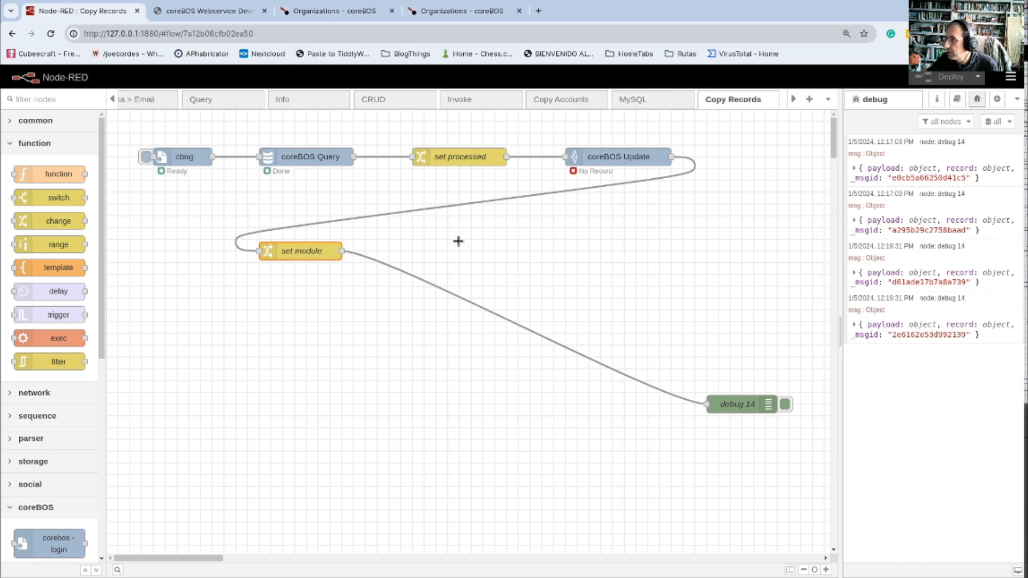
# - Check the settings of the coreBOS Update, set processed and coreBOS Query nodes
pyautogui.doubleClick(608, 158)
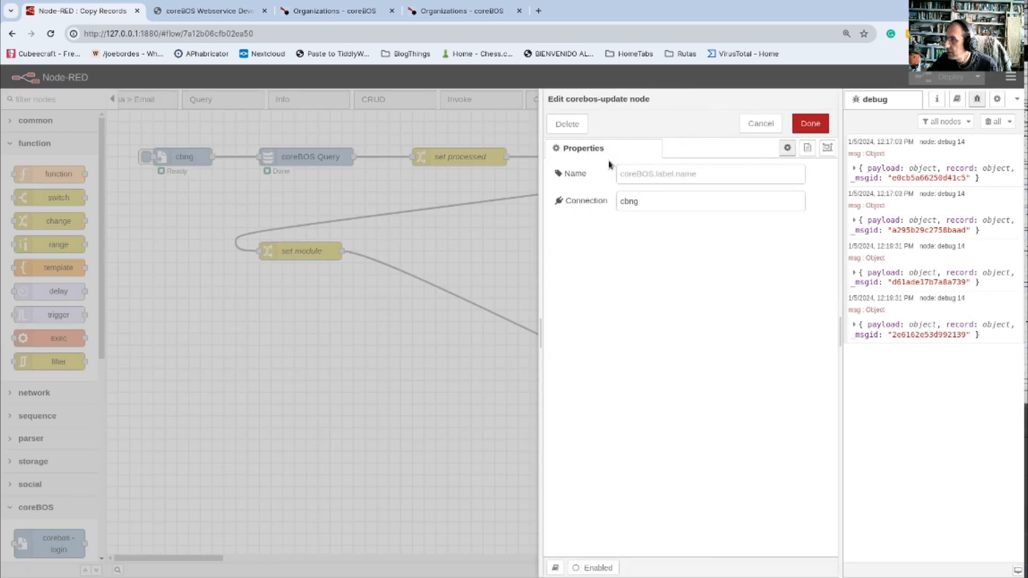
pyautogui.click(809, 123)
pyautogui.doubleClick(470, 157)
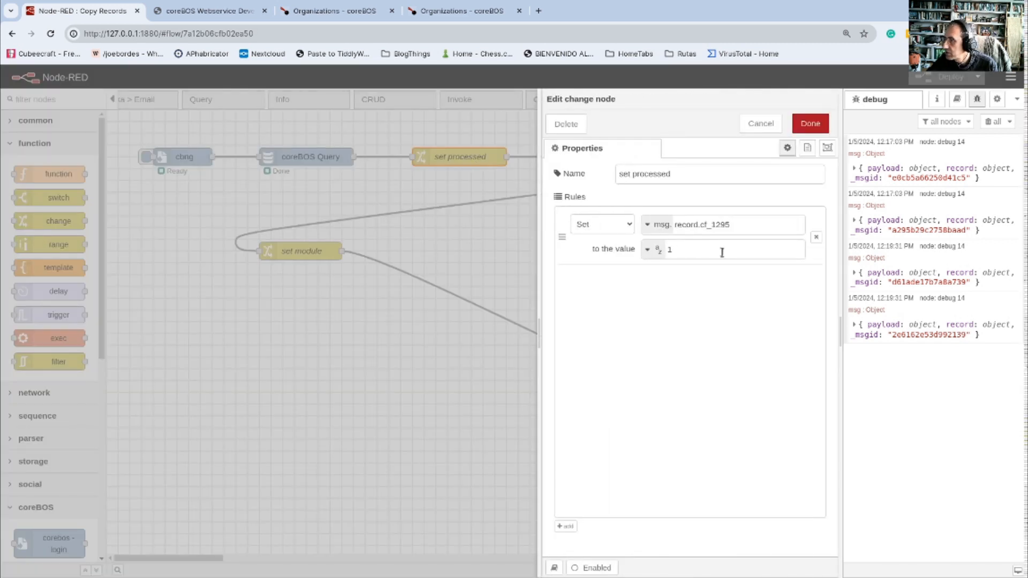
pyautogui.click(805, 128)
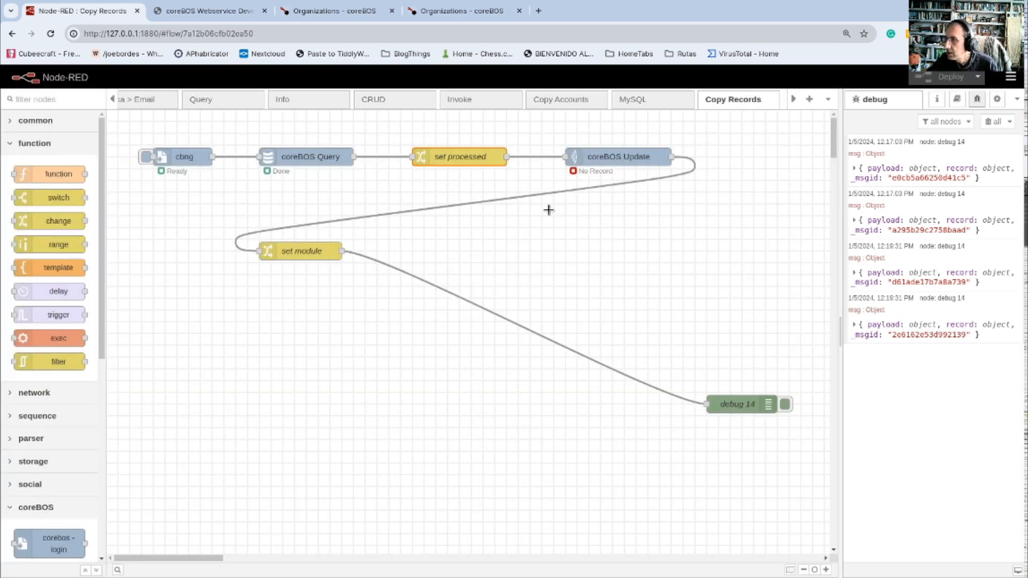
pyautogui.doubleClick(298, 157)
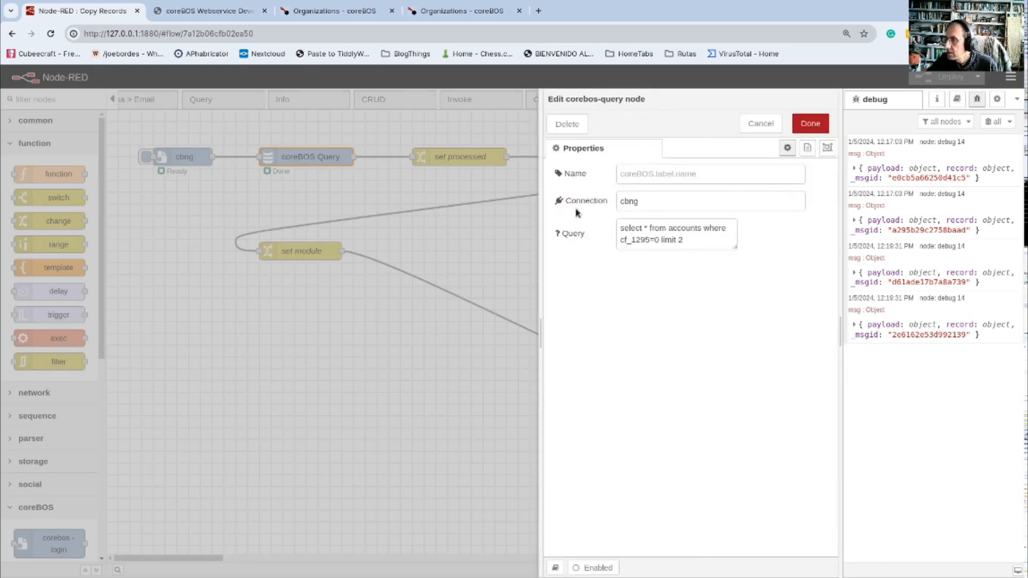
pyautogui.click(810, 124)
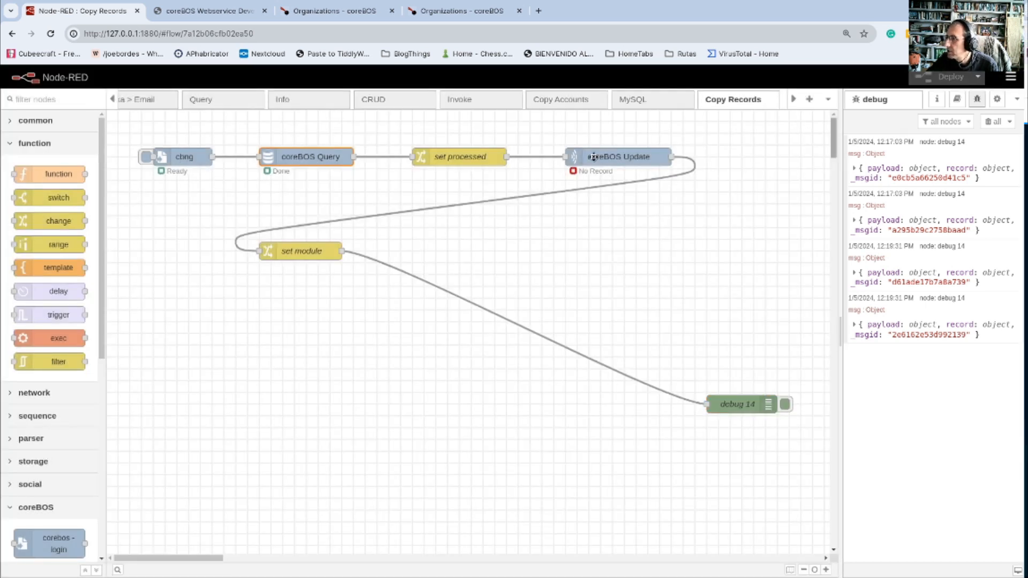
# - Search the coreBOSNG organizations for the value 1 in the Processed field, and return to the Copy Records flow
pyautogui.click(321, 11)
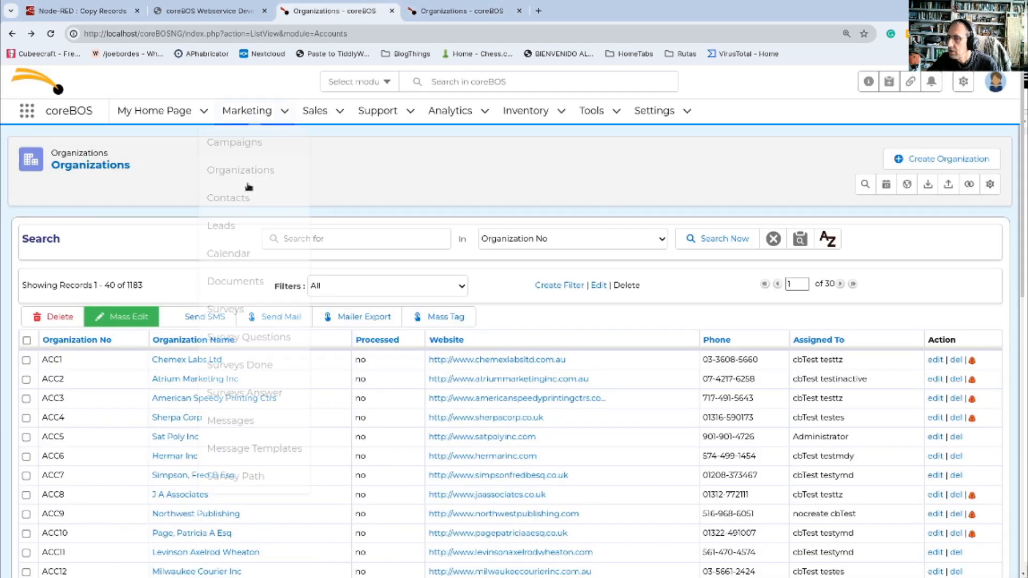
pyautogui.click(211, 10)
pyautogui.hotkey('ctrl', 'Tab')
pyautogui.click(348, 239)
pyautogui.write('1')
pyautogui.click(559, 241)
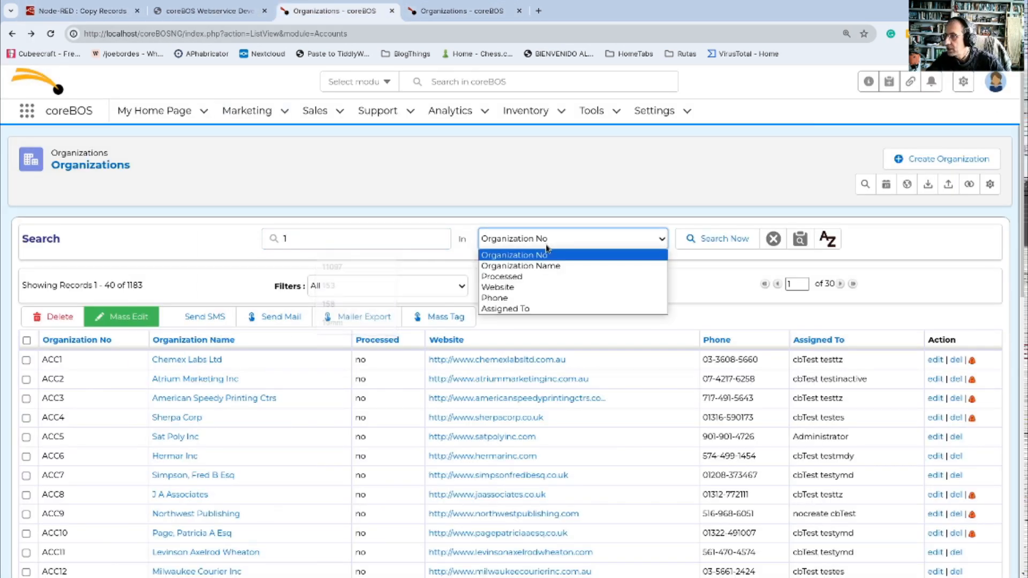
pyautogui.click(524, 277)
pyautogui.click(692, 240)
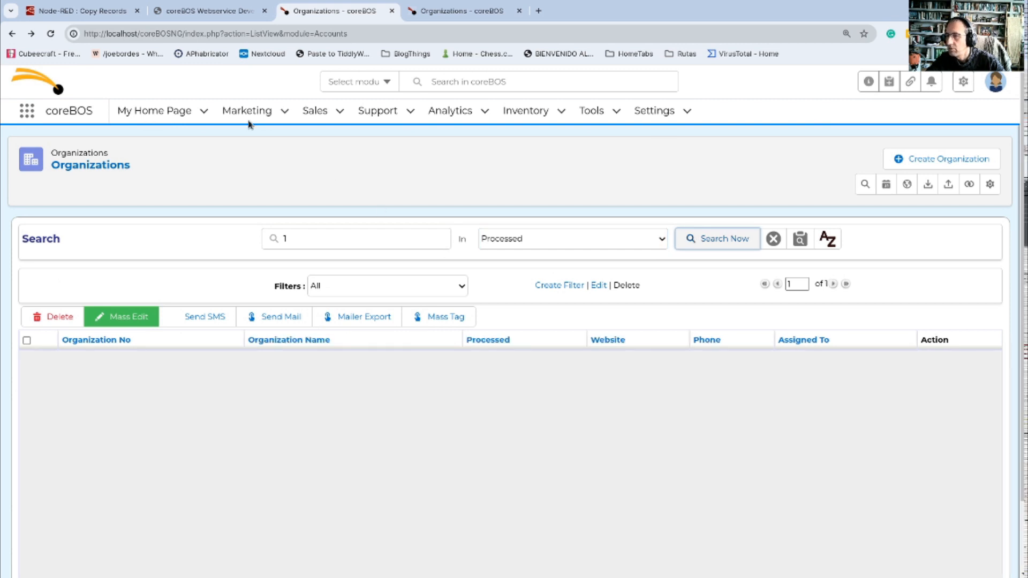
pyautogui.click(80, 11)
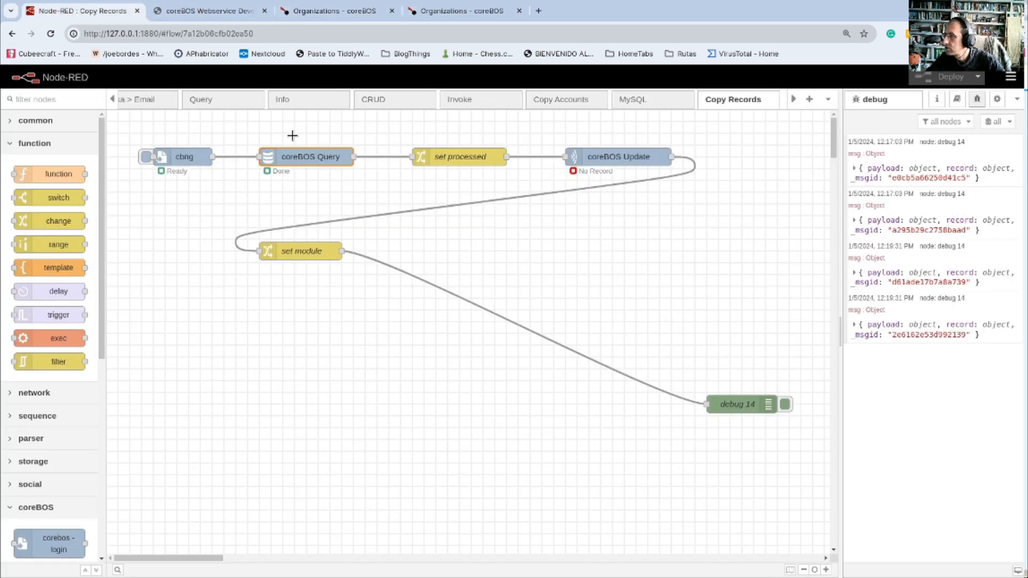
# - Run the flow from the cbng login node and check the Node-RED log in the terminal
pyautogui.click(146, 157)
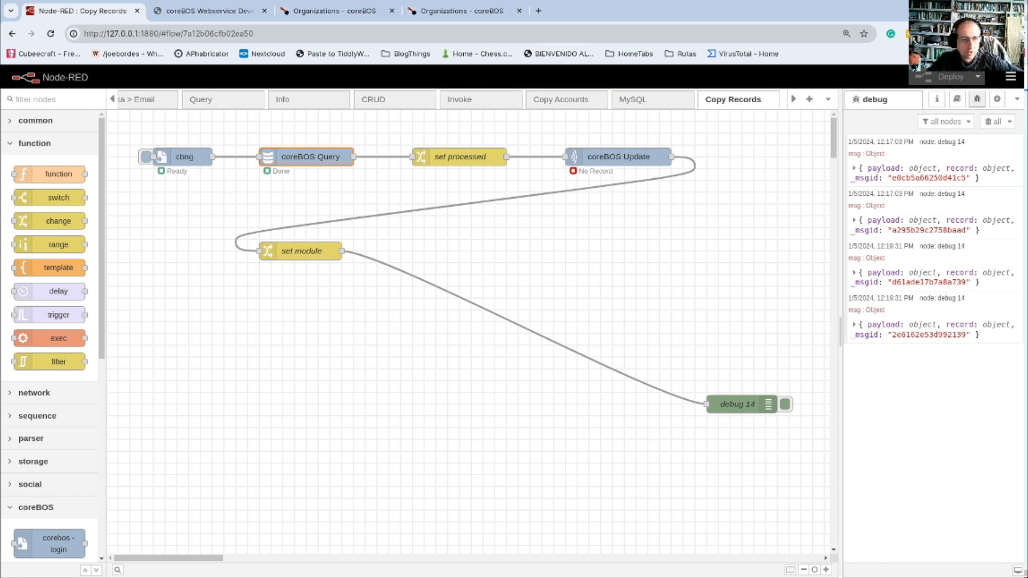
pyautogui.hotkey('alt', 'Tab')
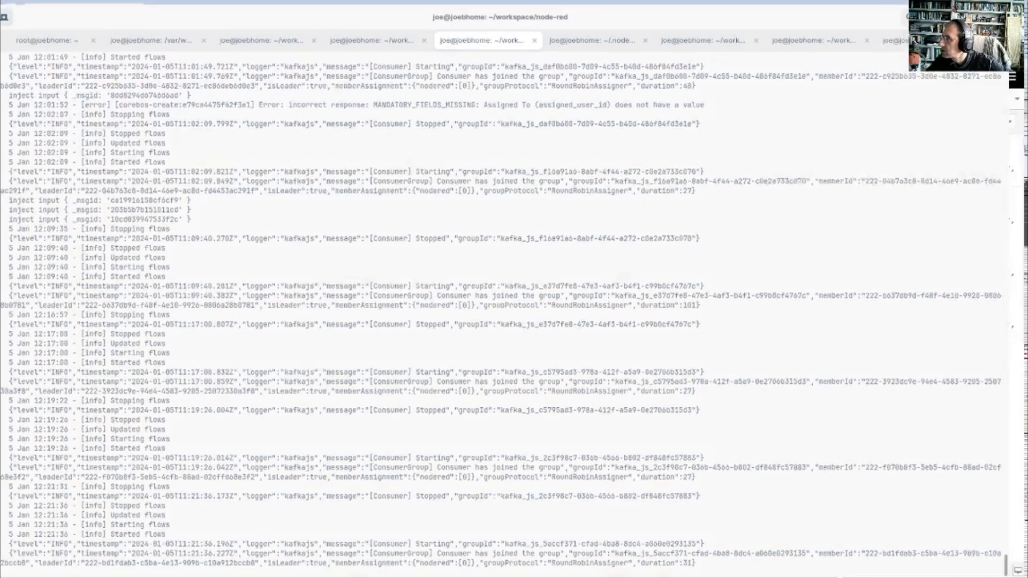
pyautogui.hotkey('alt', 'Tab')
# - Move the coreBOS Update node slightly further from set processed, redeploy the flow and run it again
pyautogui.click(596, 158)
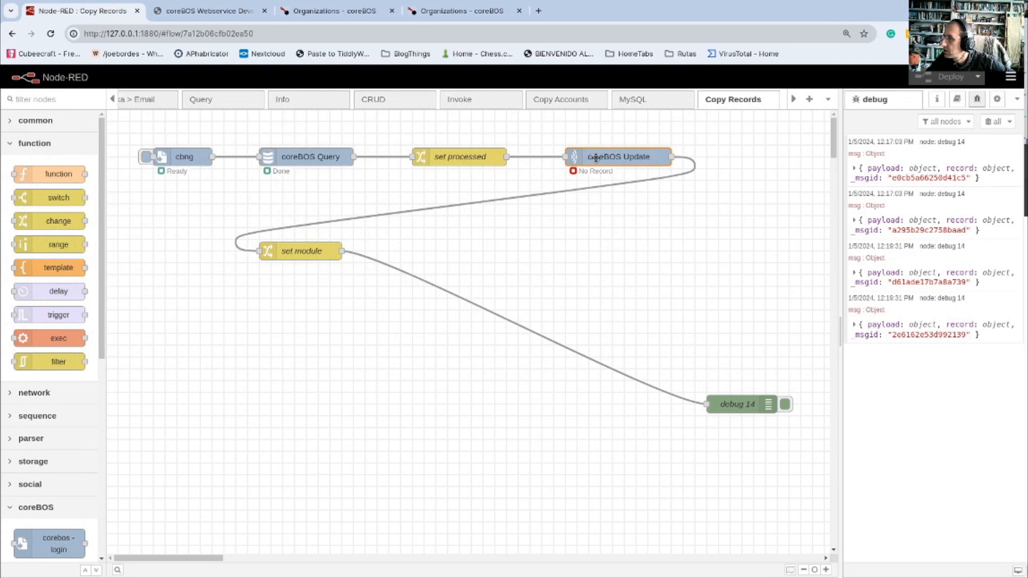
pyautogui.moveTo(596, 158); pyautogui.dragTo(619, 158)
pyautogui.click(918, 71)
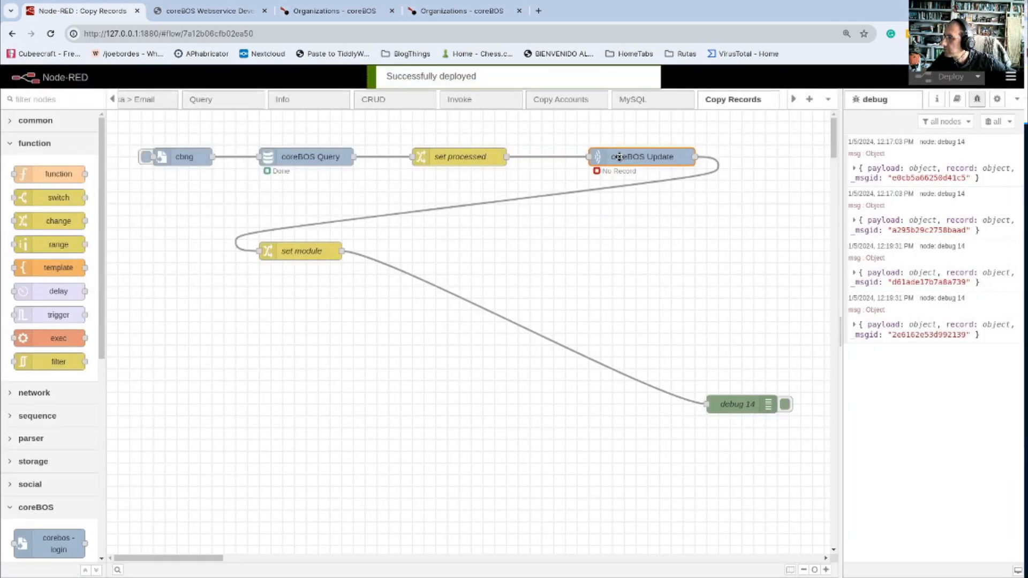
pyautogui.doubleClick(619, 156)
pyautogui.click(759, 121)
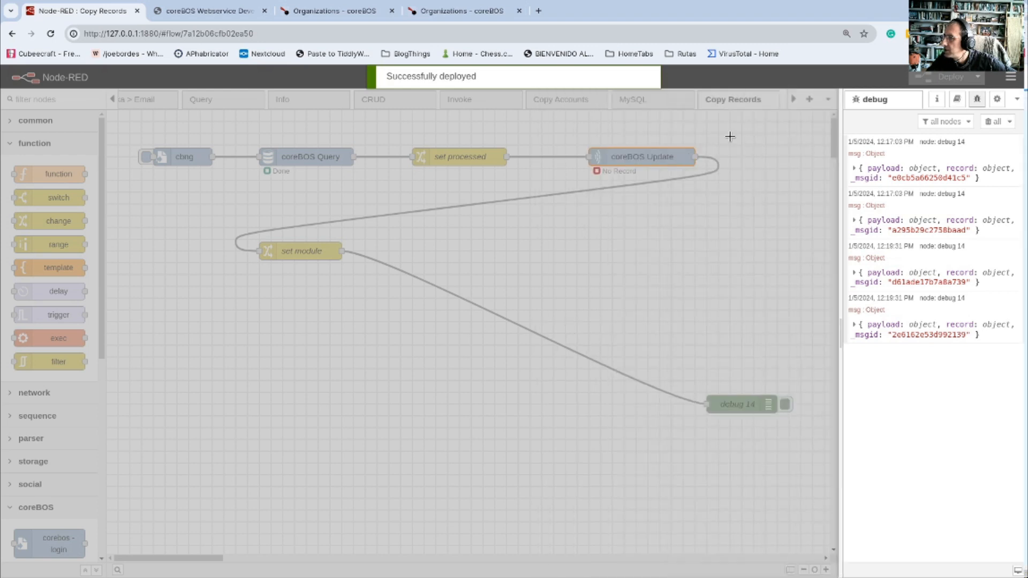
pyautogui.click(147, 157)
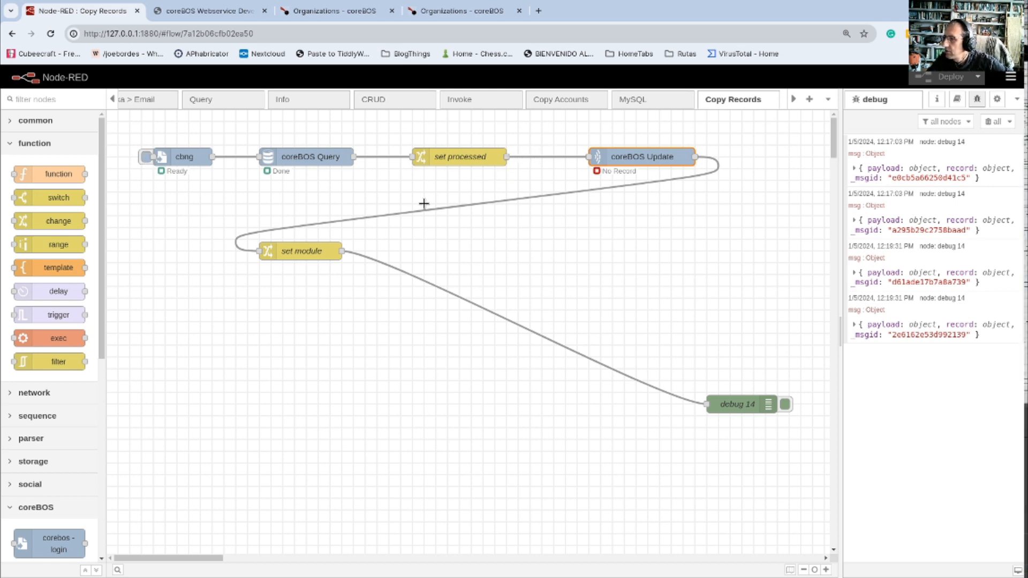
# - Wire set processed to debug 14 as well, deploy, and run the flow with the old debug messages cleared
pyautogui.moveTo(506, 157); pyautogui.dragTo(706, 405)
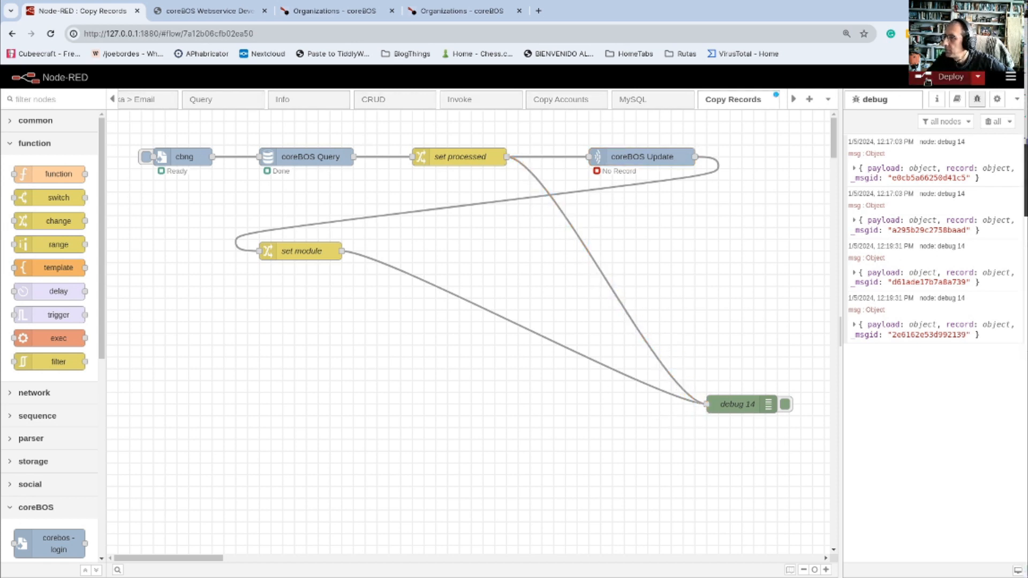
pyautogui.click(945, 78)
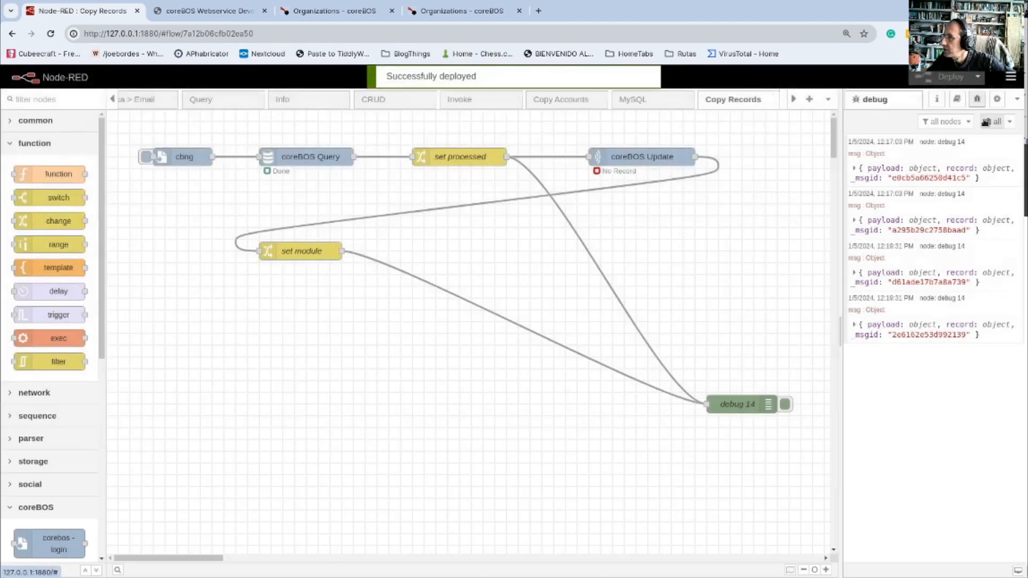
pyautogui.click(998, 122)
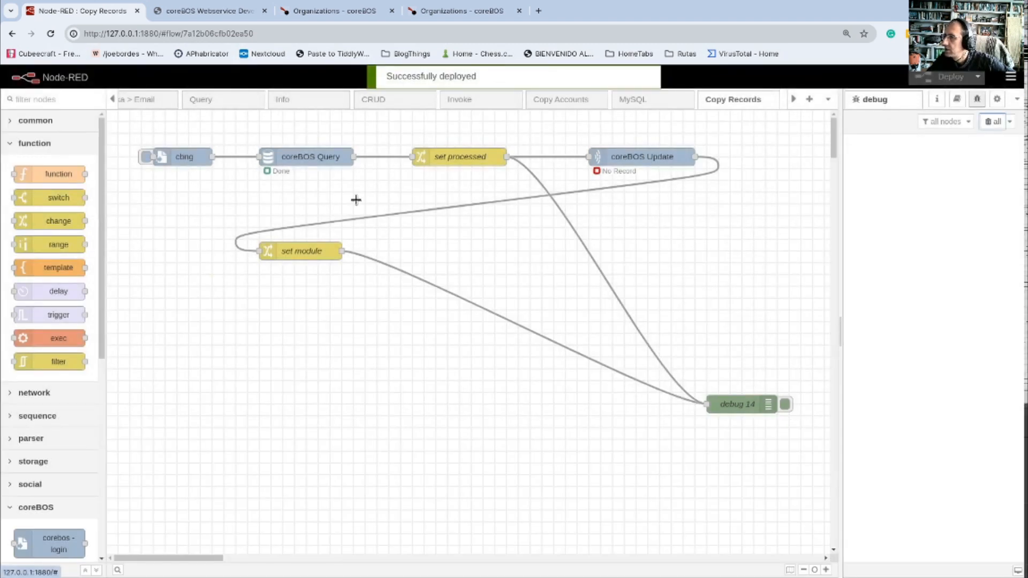
pyautogui.click(144, 158)
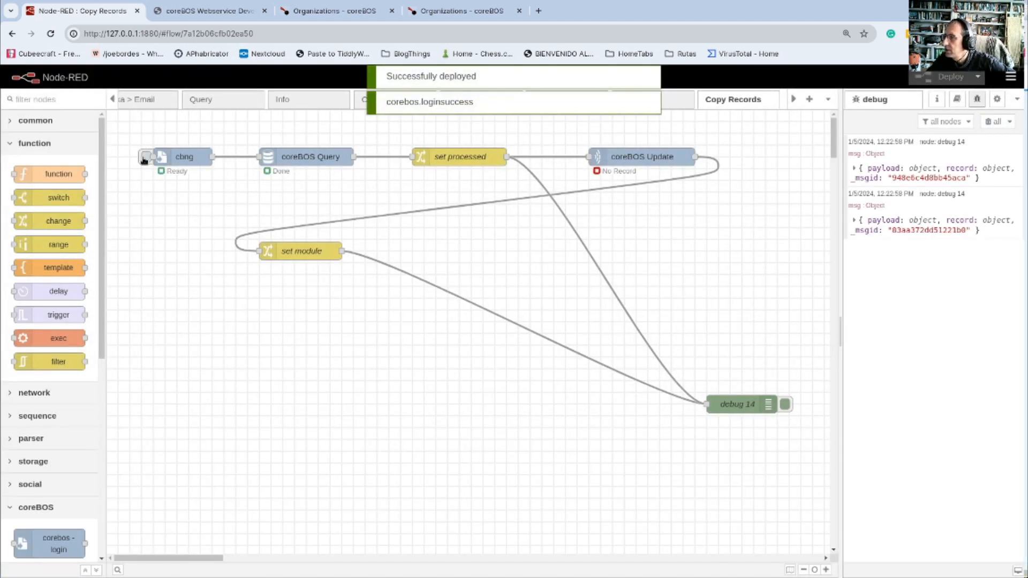
# - Examine the contents of the record object in the second debug message
pyautogui.click(855, 221)
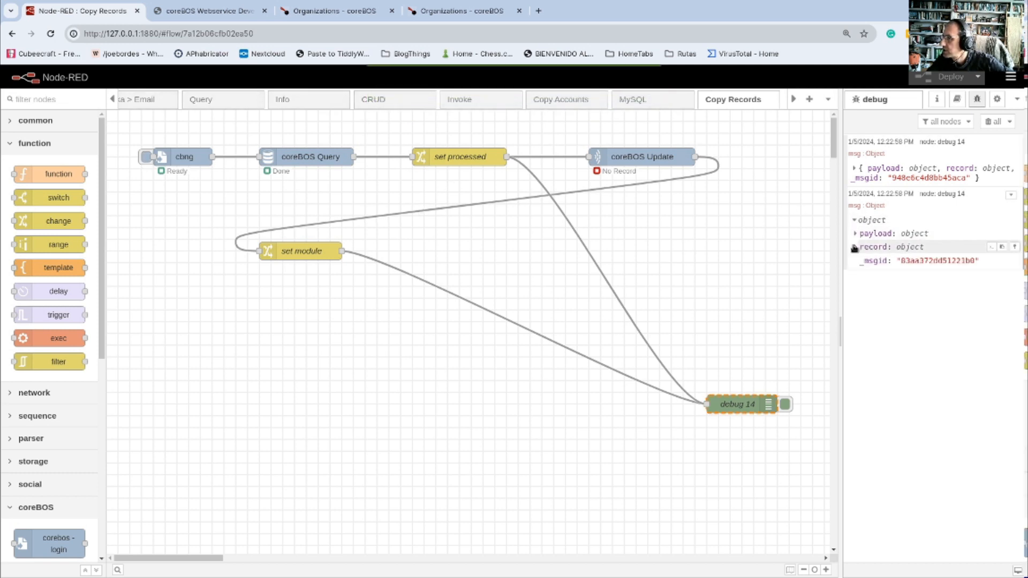
pyautogui.click(854, 247)
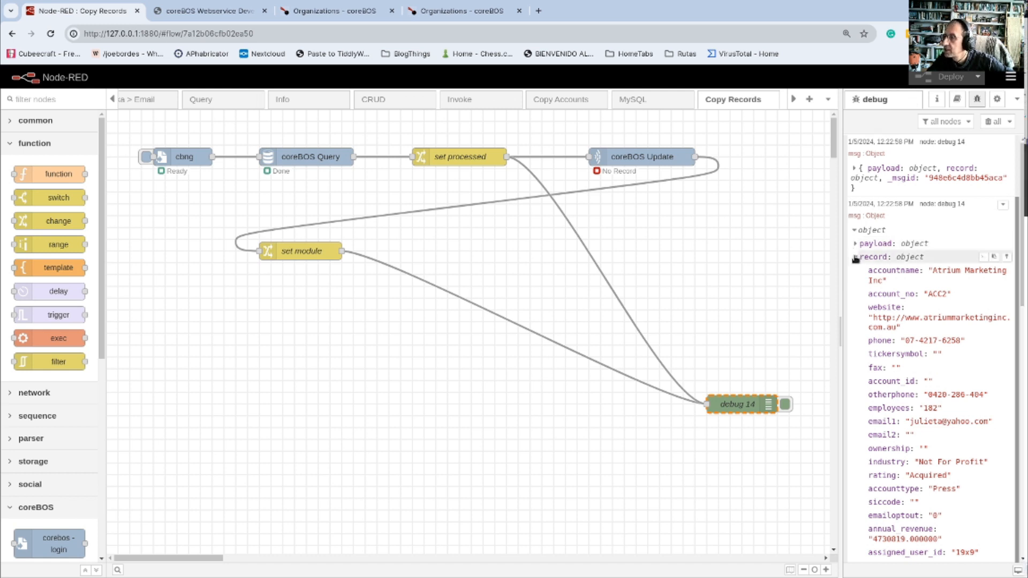
pyautogui.click(855, 258)
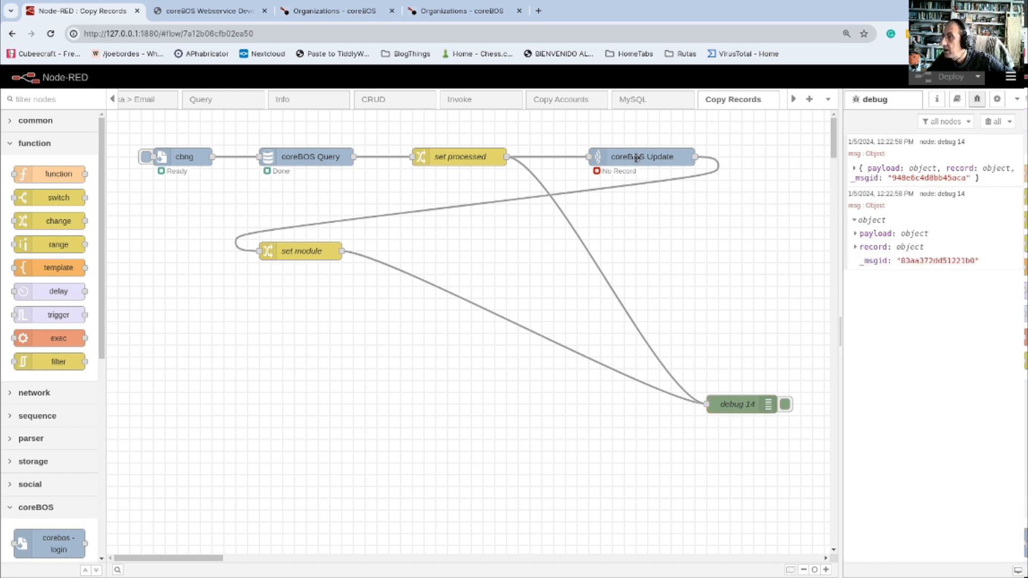
# - Check the CRUD flow's coreBOS Update node and the msg.record and msg.module properties of its inject node
pyautogui.click(378, 101)
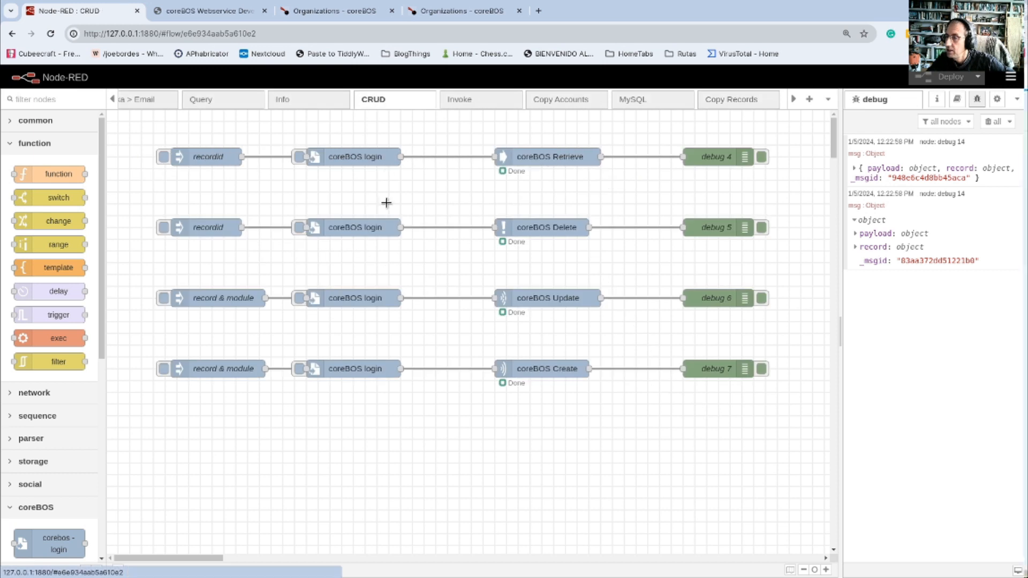
pyautogui.doubleClick(538, 300)
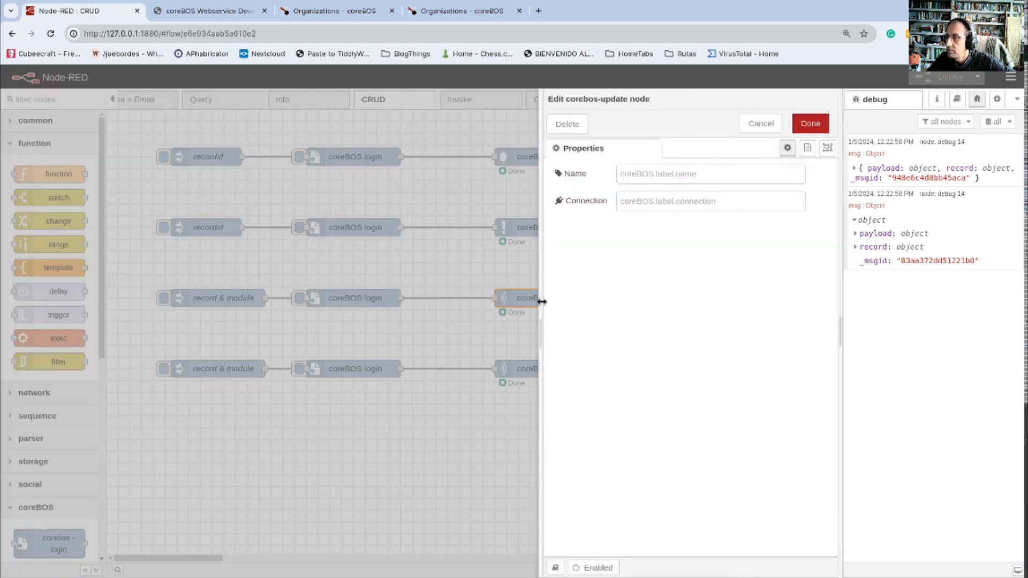
pyautogui.click(761, 124)
pyautogui.doubleClick(203, 297)
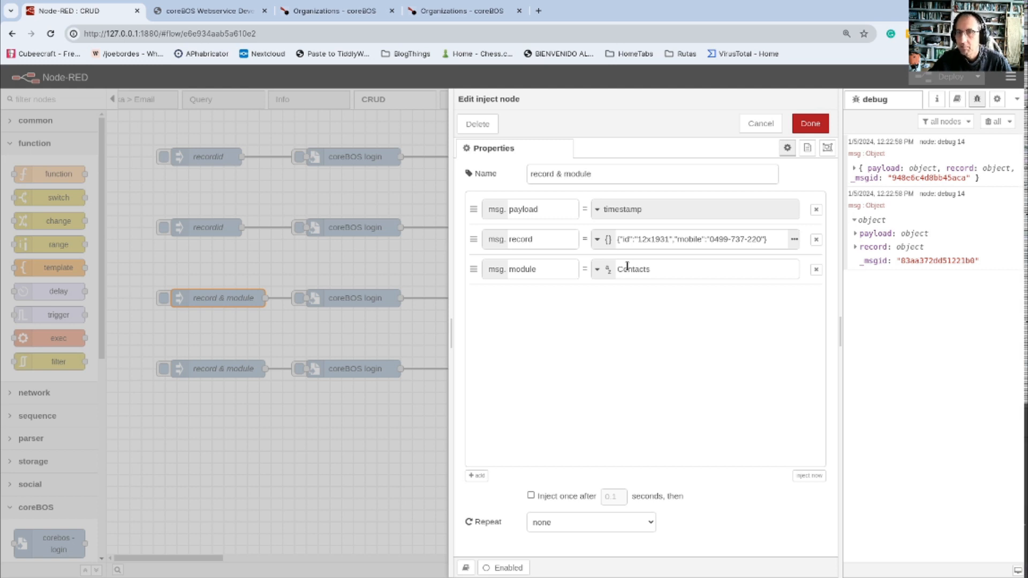
pyautogui.doubleClick(633, 269)
pyautogui.click(756, 125)
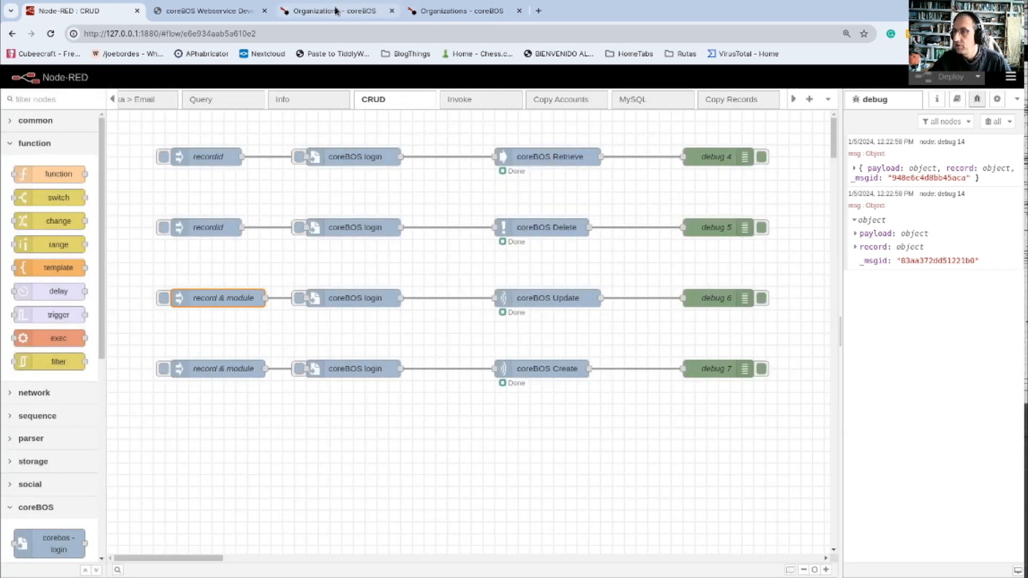
# - In the Copy Records flow, remove both wires of set module and the direct wire from set processed to debug 14
pyautogui.click(732, 99)
pyautogui.moveTo(622, 168); pyautogui.dragTo(669, 251)
pyautogui.click(368, 247)
pyautogui.moveTo(305, 252); pyautogui.dragTo(524, 225)
pyautogui.click(408, 286)
pyautogui.press('Delete')
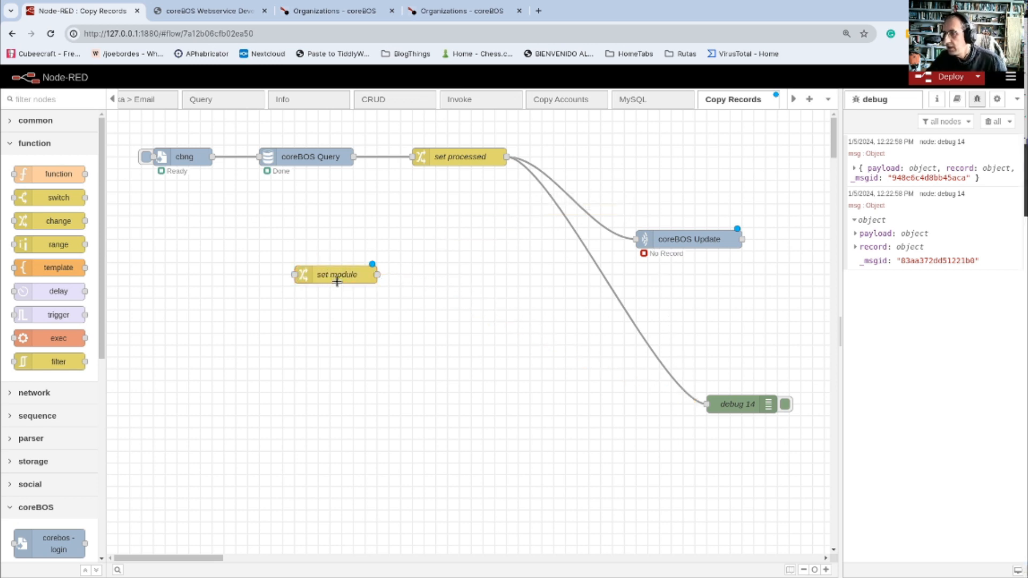
pyautogui.click(577, 234)
pyautogui.press('Delete')
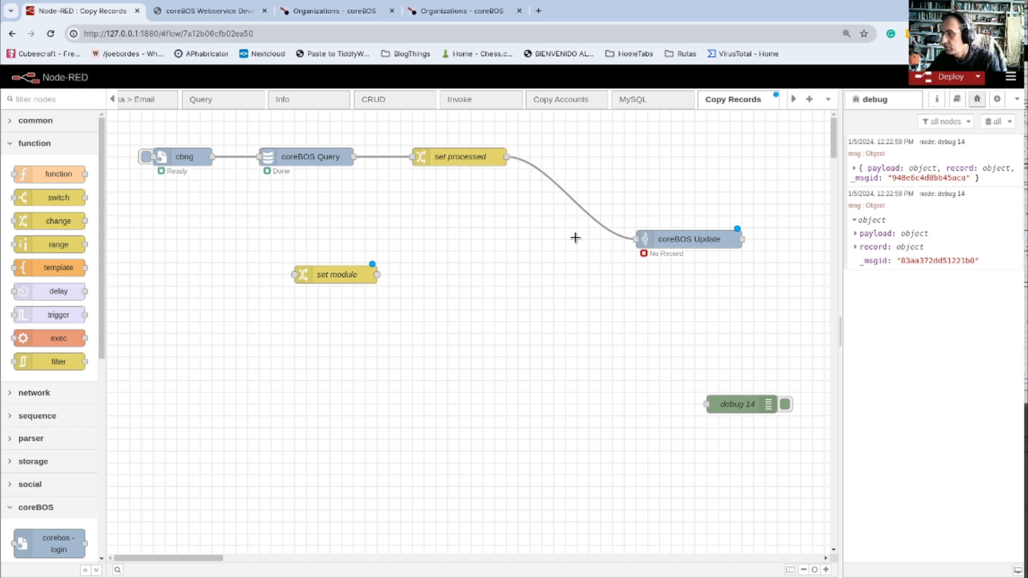
# - Insert set module between set processed and coreBOS Update, and wire the coreBOS Update output to debug 14
pyautogui.moveTo(334, 276); pyautogui.dragTo(579, 209)
pyautogui.moveTo(670, 230); pyautogui.dragTo(435, 277)
pyautogui.moveTo(577, 202); pyautogui.dragTo(611, 155)
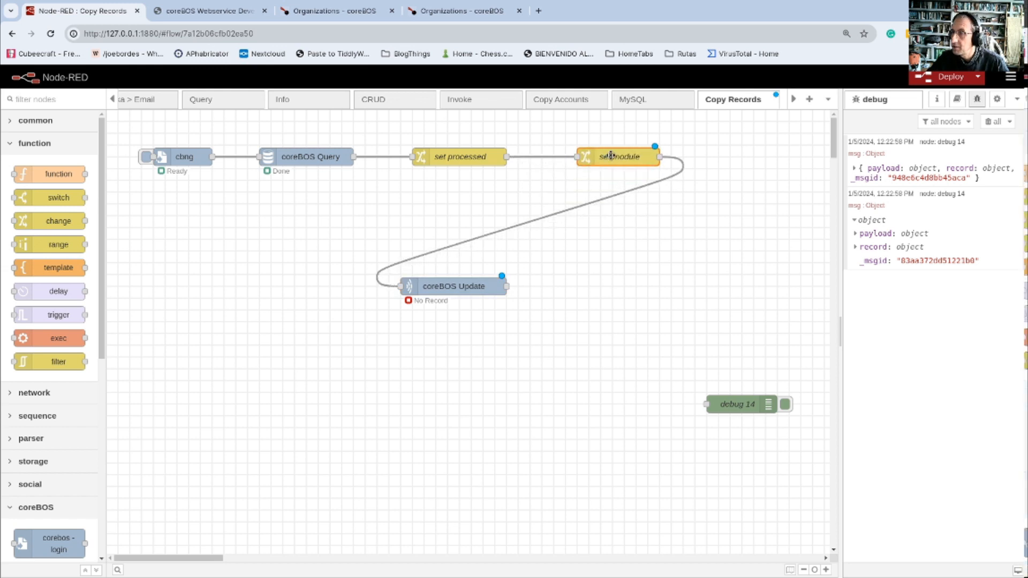
pyautogui.click(457, 158)
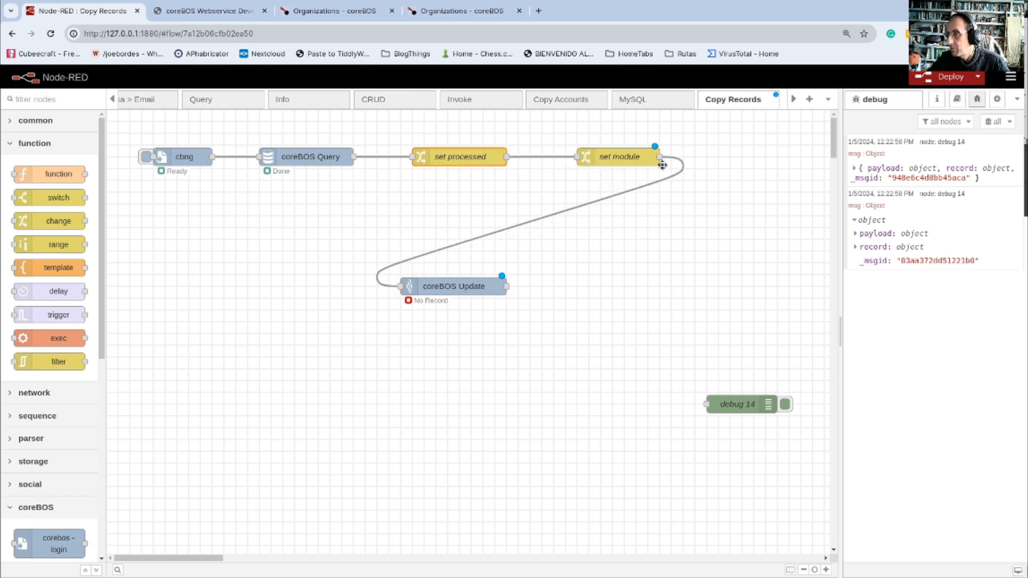
pyautogui.doubleClick(623, 158)
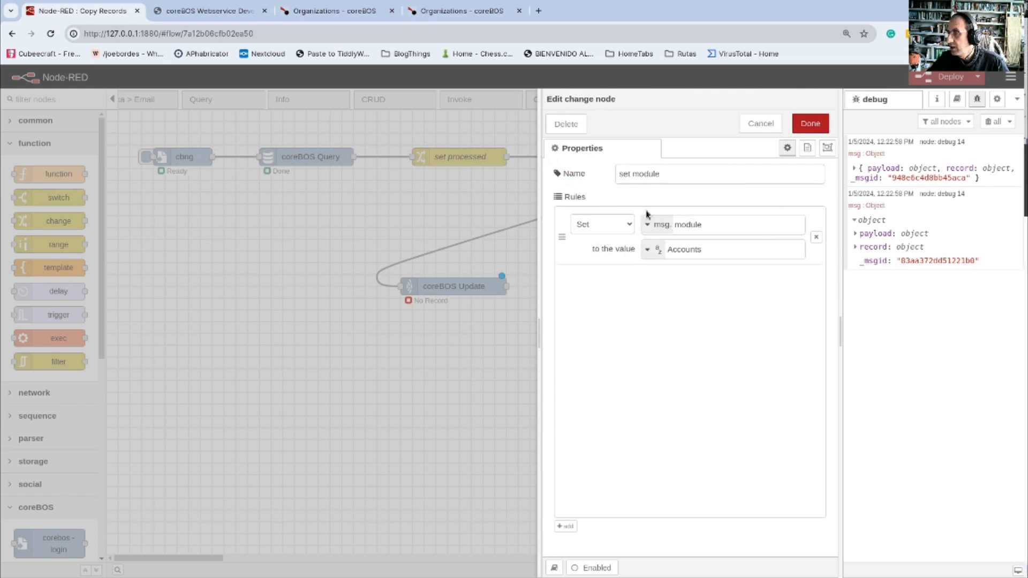
pyautogui.click(809, 128)
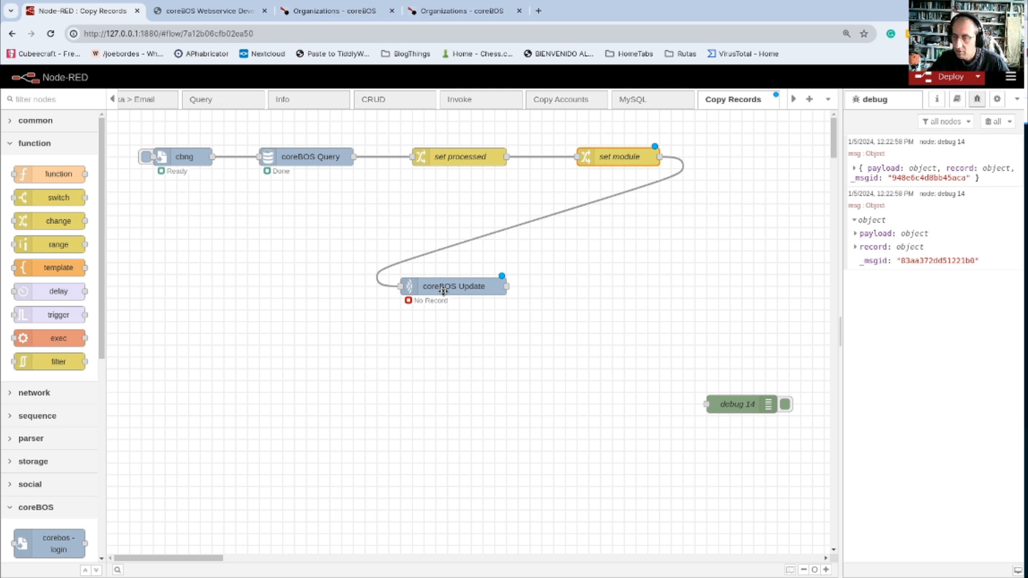
pyautogui.moveTo(506, 287); pyautogui.dragTo(707, 404)
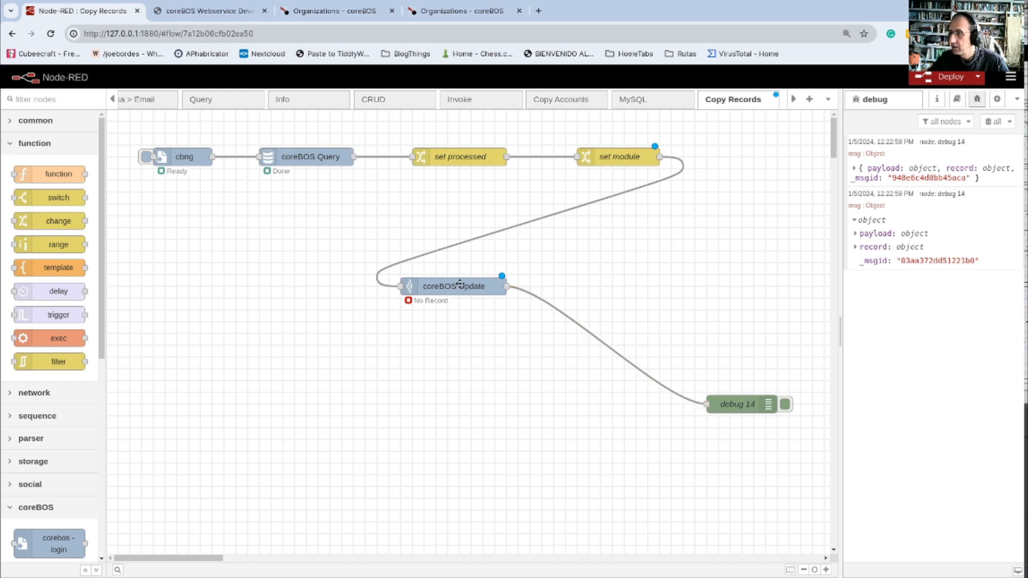
# - Check the set processed rule, deploy the rewired flow and run it with the debug messages cleared
pyautogui.doubleClick(462, 157)
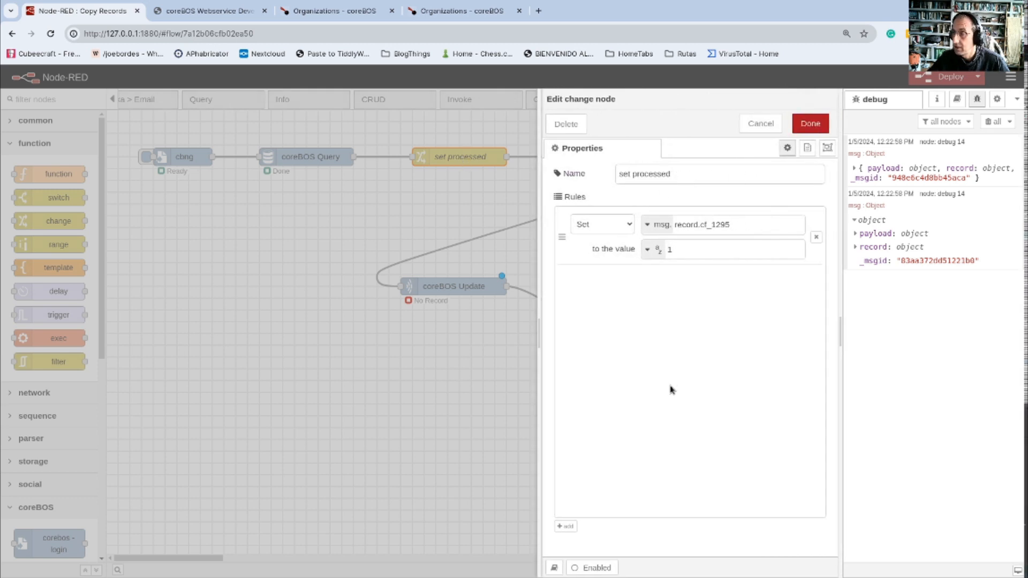
pyautogui.click(757, 120)
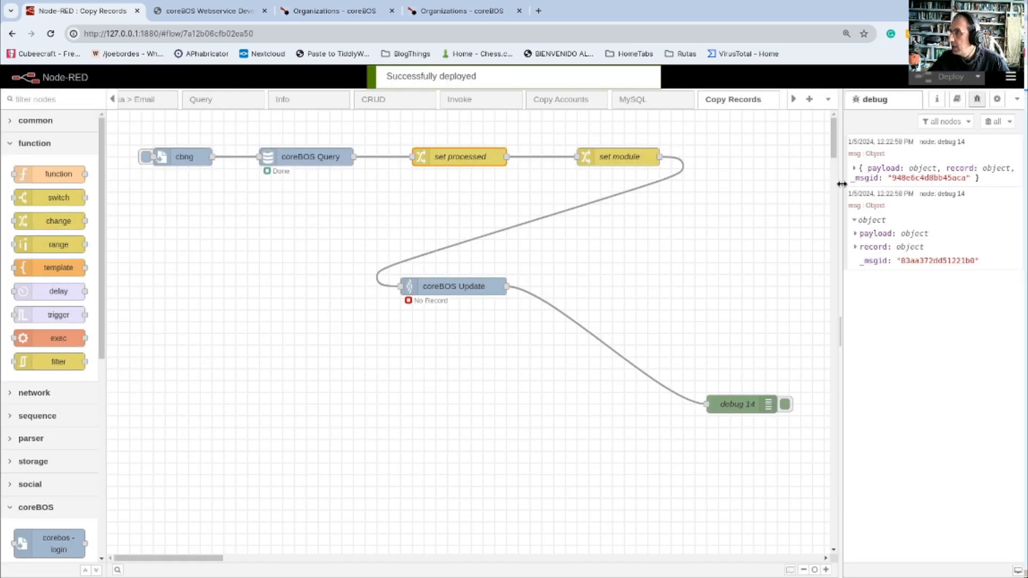
pyautogui.click(992, 122)
pyautogui.click(147, 156)
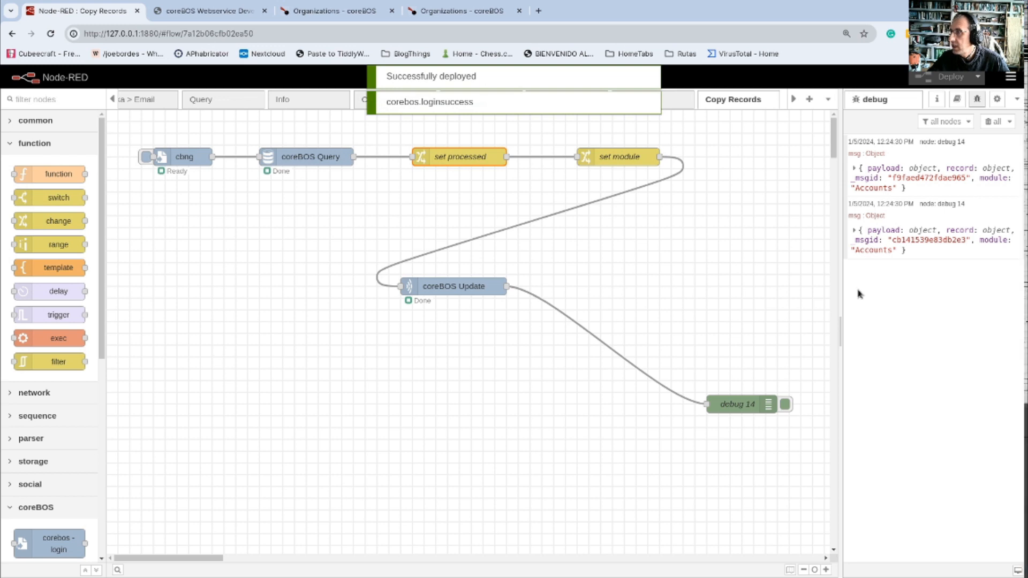
# - Examine the updated property in the payload of the first debug message
pyautogui.click(853, 168)
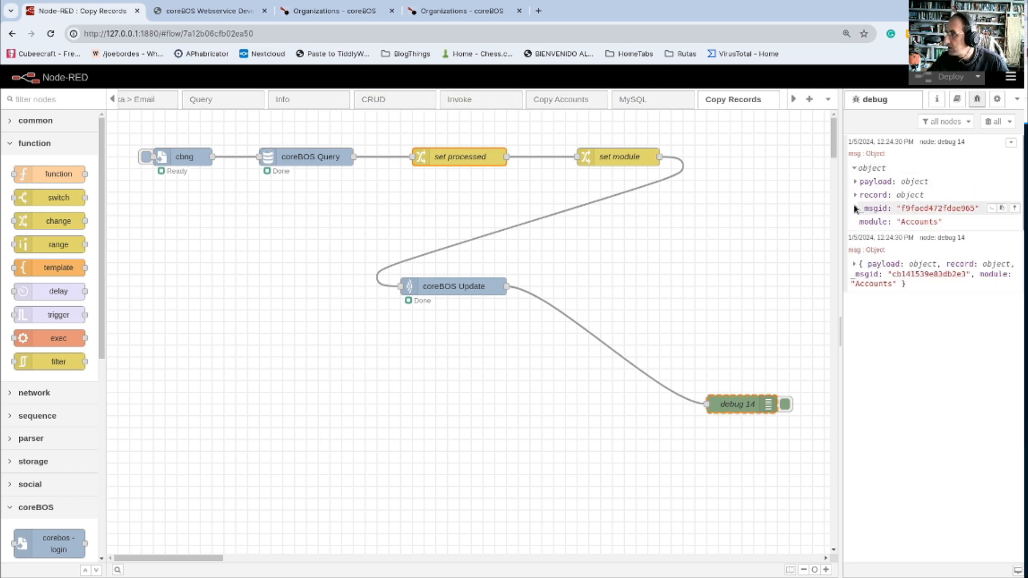
pyautogui.click(855, 182)
pyautogui.moveTo(869, 235); pyautogui.dragTo(930, 236)
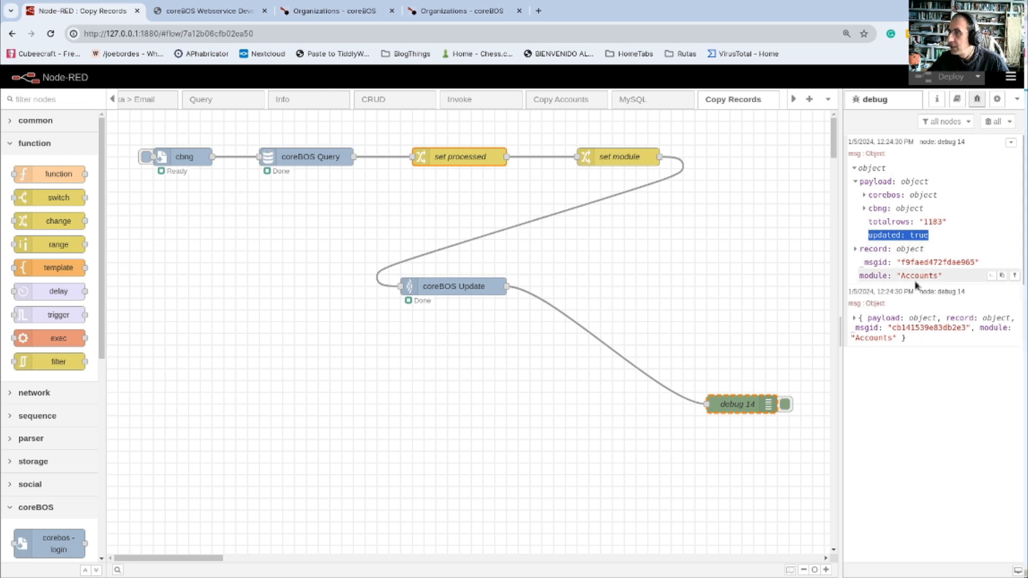
# - Repeat the search for processed organizations in coreBOSNG and return to the Copy Records flow
pyautogui.click(343, 11)
pyautogui.click(714, 237)
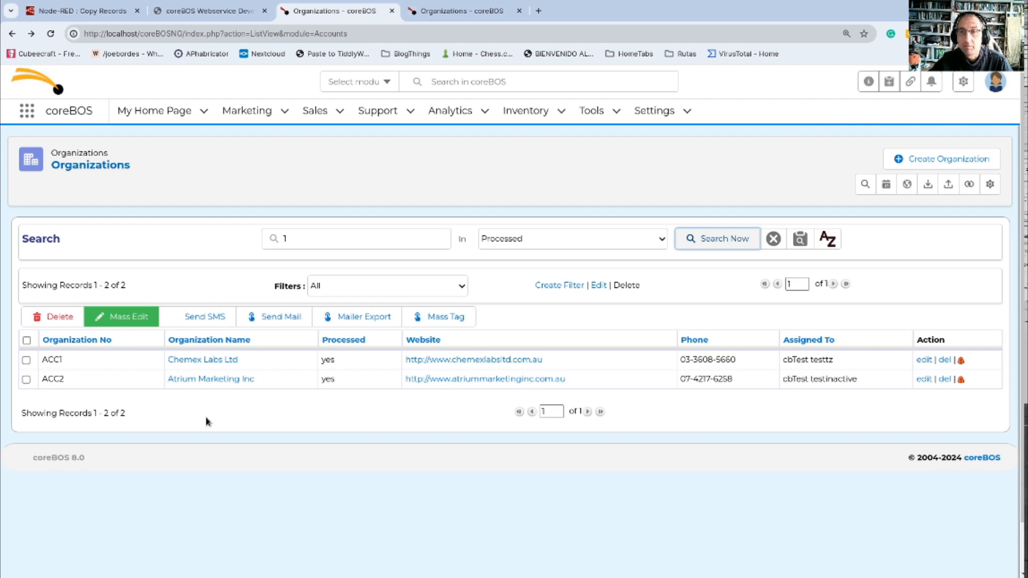
pyautogui.click(85, 11)
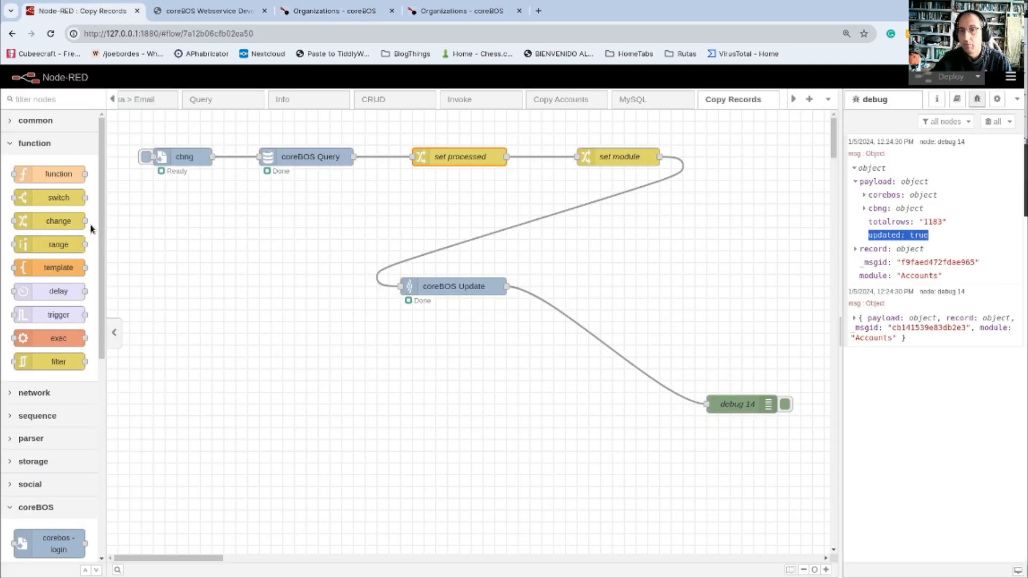
# - Place coreBOS Update right after set module and move the row from coreBOS Query to coreBOS Update beneath the cbng login node
pyautogui.moveTo(436, 286); pyautogui.dragTo(719, 155)
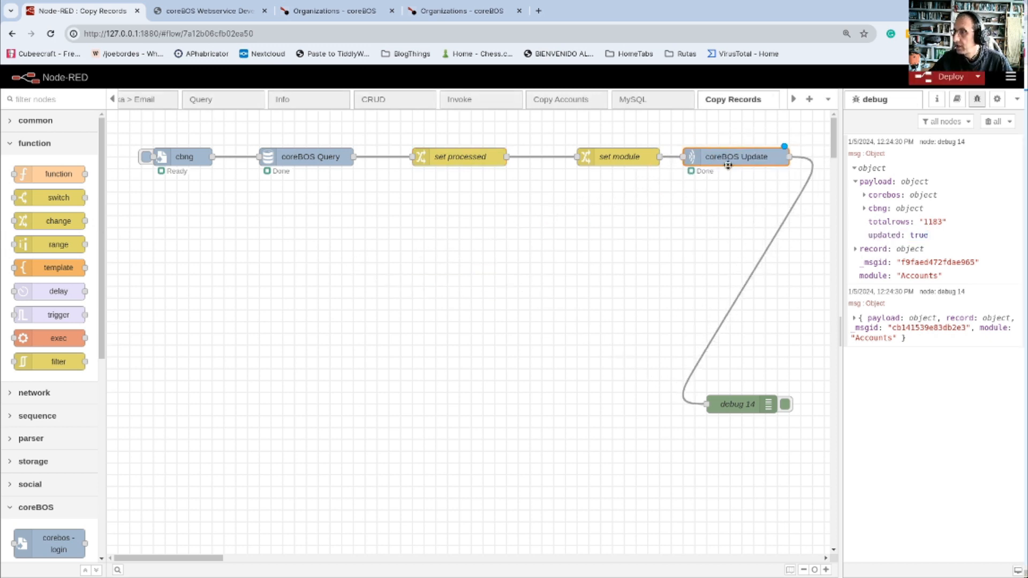
pyautogui.moveTo(237, 129); pyautogui.dragTo(814, 195)
pyautogui.moveTo(293, 171); pyautogui.dragTo(210, 242)
pyautogui.click(381, 328)
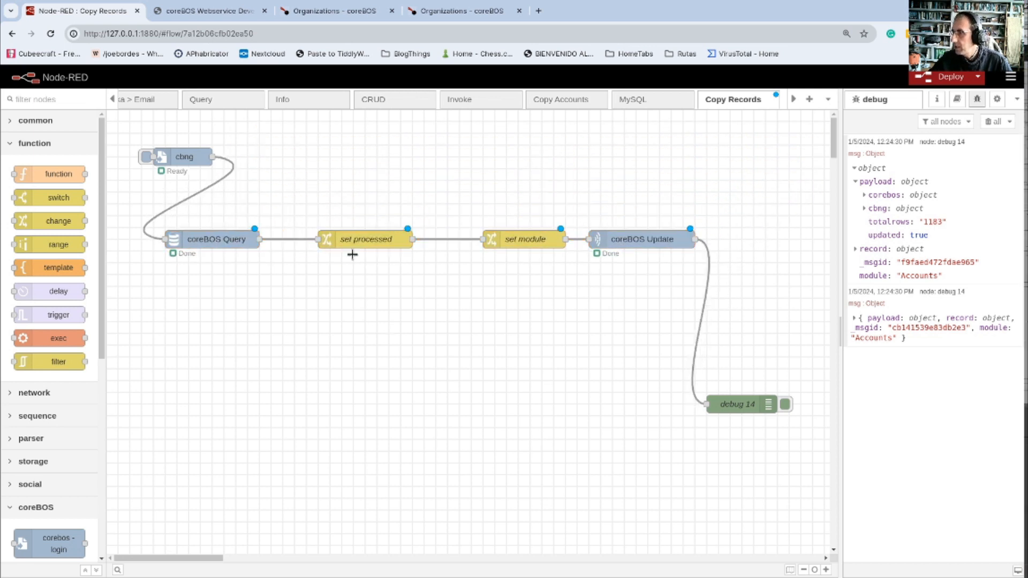
pyautogui.moveTo(492, 239); pyautogui.dragTo(481, 238)
pyautogui.click(459, 313)
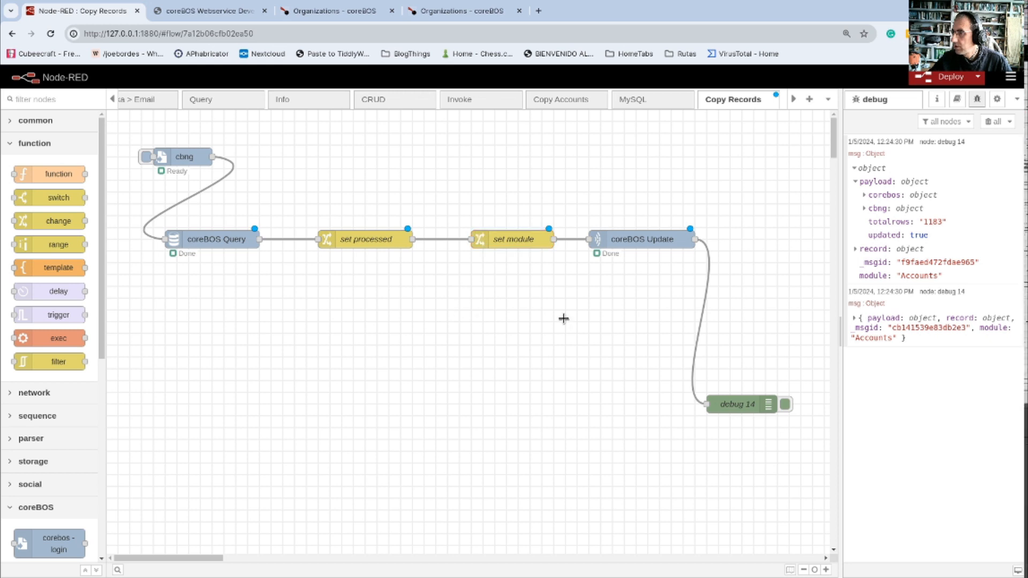
# - Add a corebos-login node beneath coreBOS Query and set its server to EV Inst
pyautogui.click(46, 143)
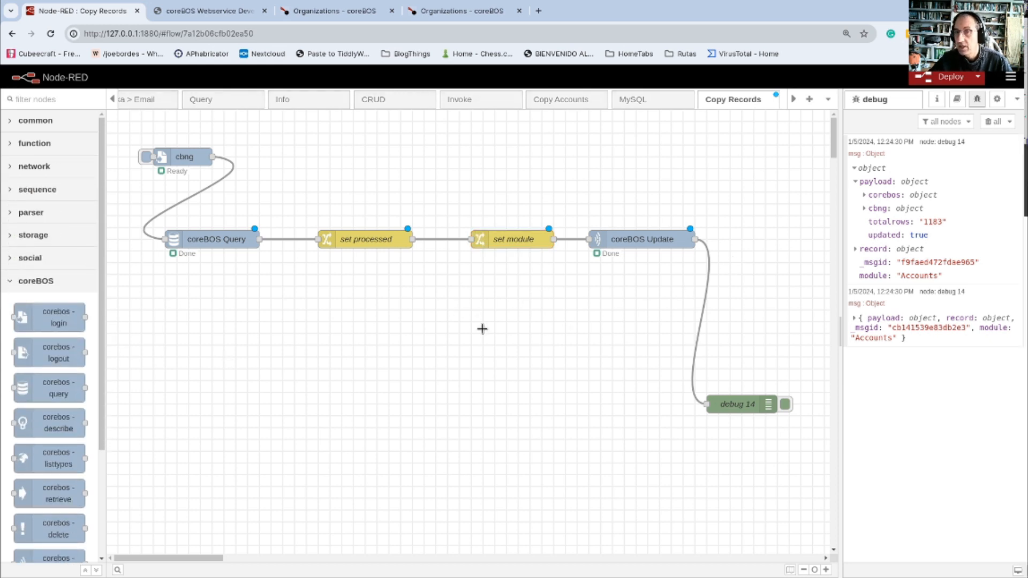
pyautogui.scroll(-2, 87, 281)
pyautogui.scroll(-2, 87, 281)
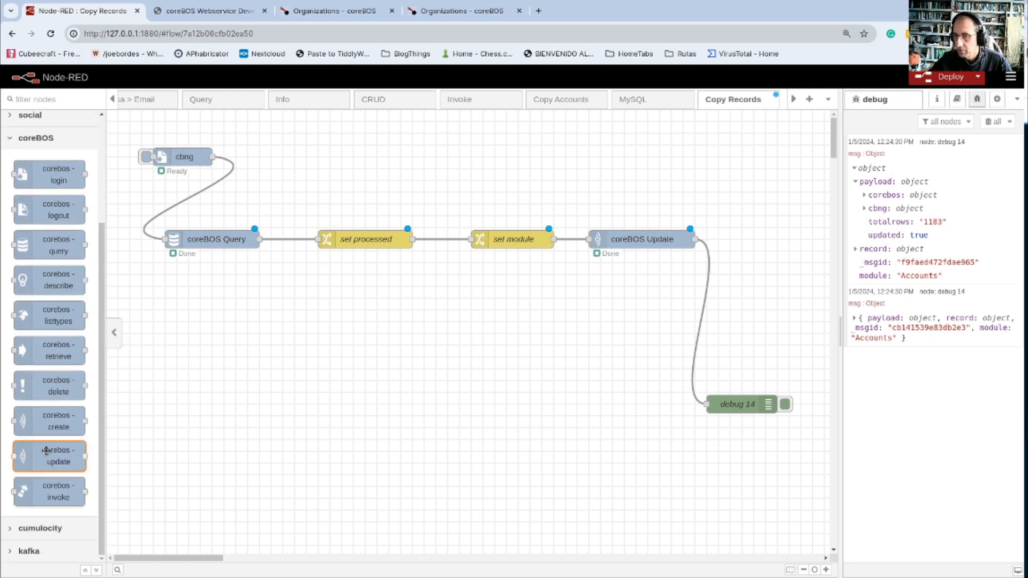
pyautogui.moveTo(62, 174); pyautogui.dragTo(234, 320)
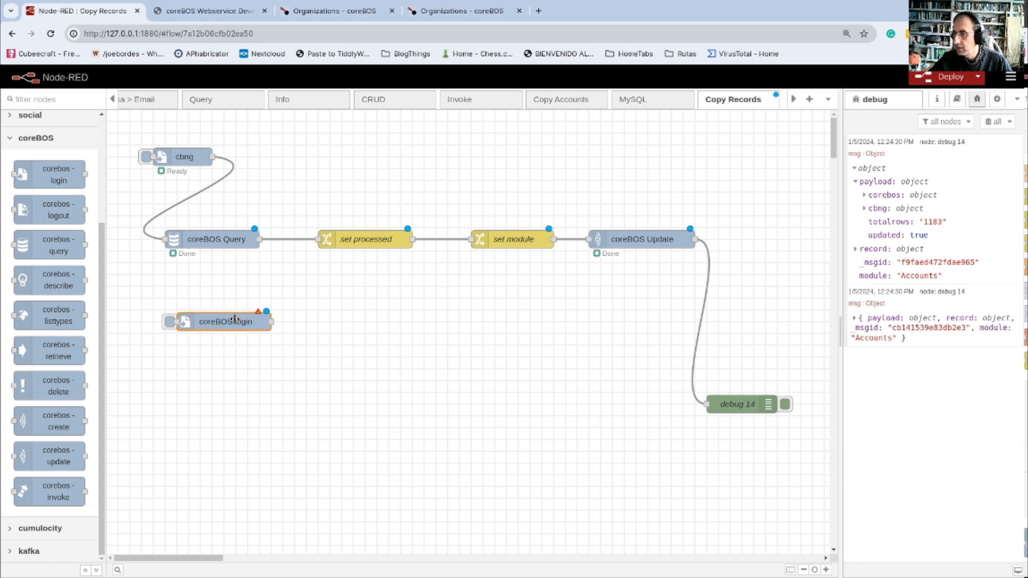
pyautogui.doubleClick(223, 326)
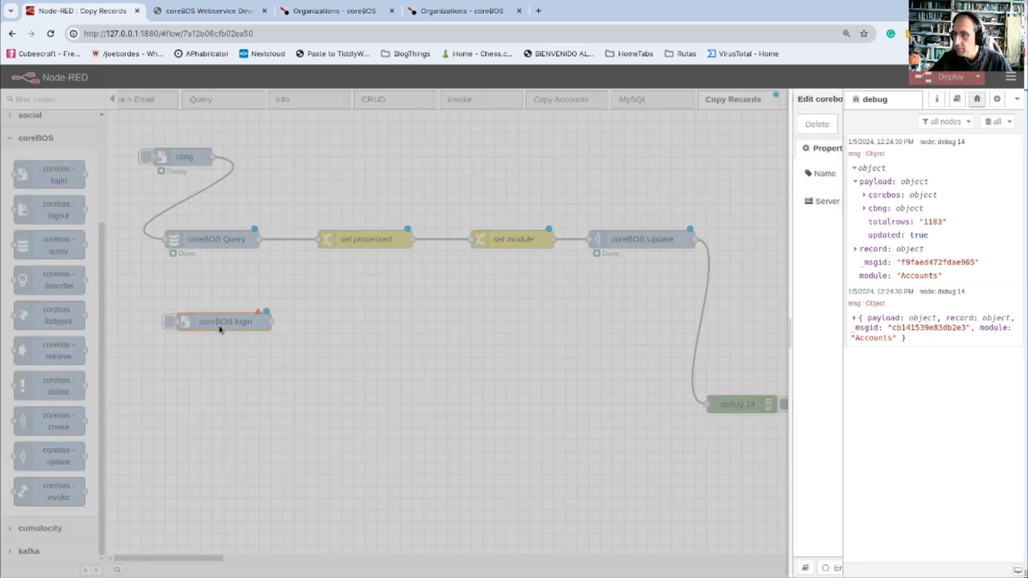
pyautogui.click(775, 203)
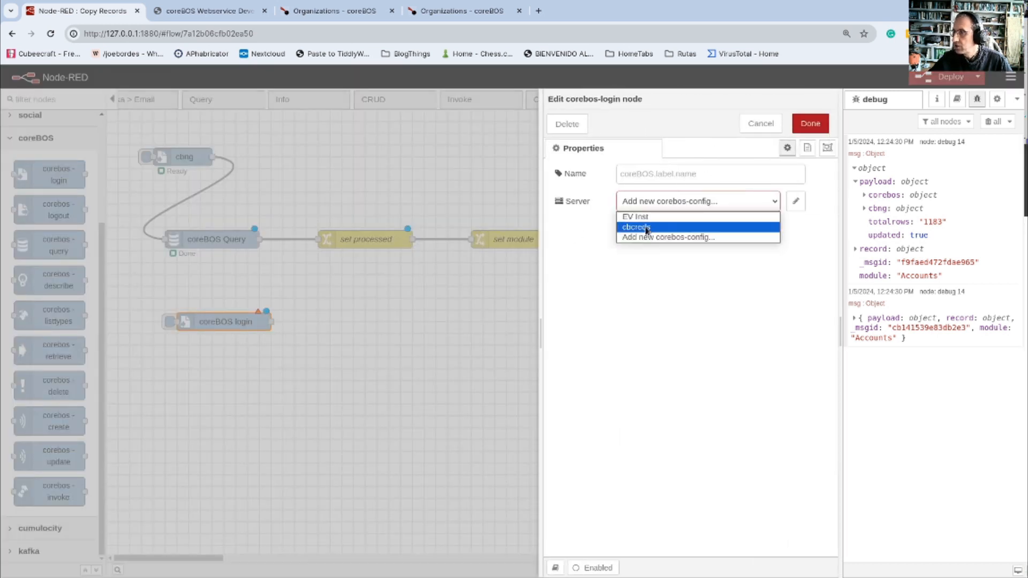
pyautogui.click(634, 217)
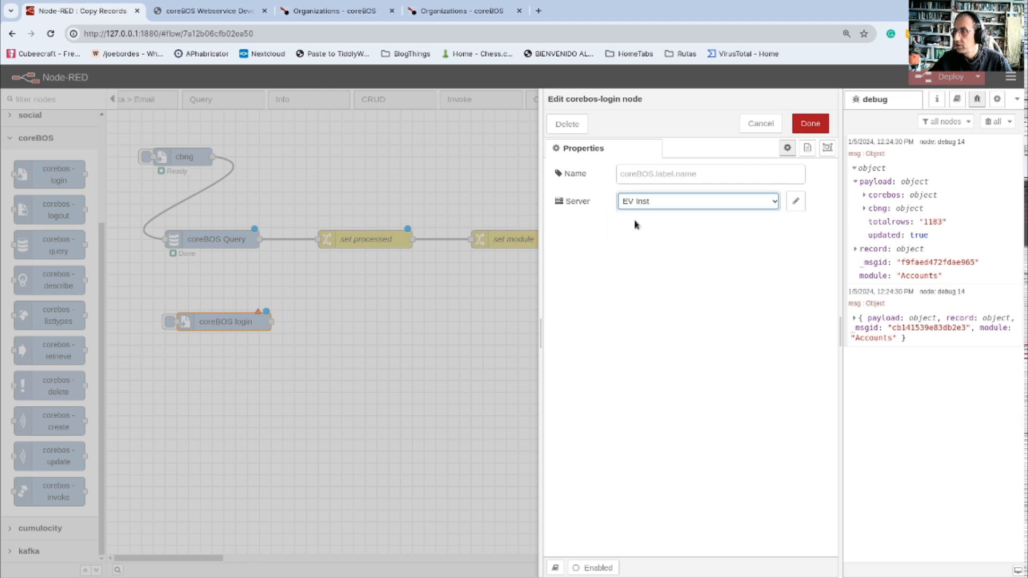
# - Review the server address in the EV Inst configuration and return to the login node settings
pyautogui.click(795, 201)
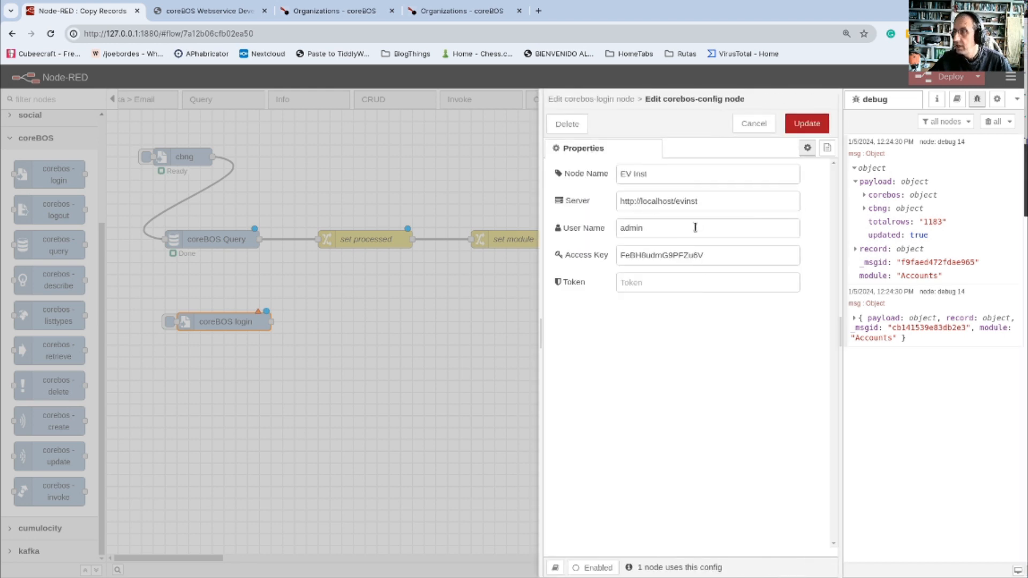
pyautogui.doubleClick(677, 200)
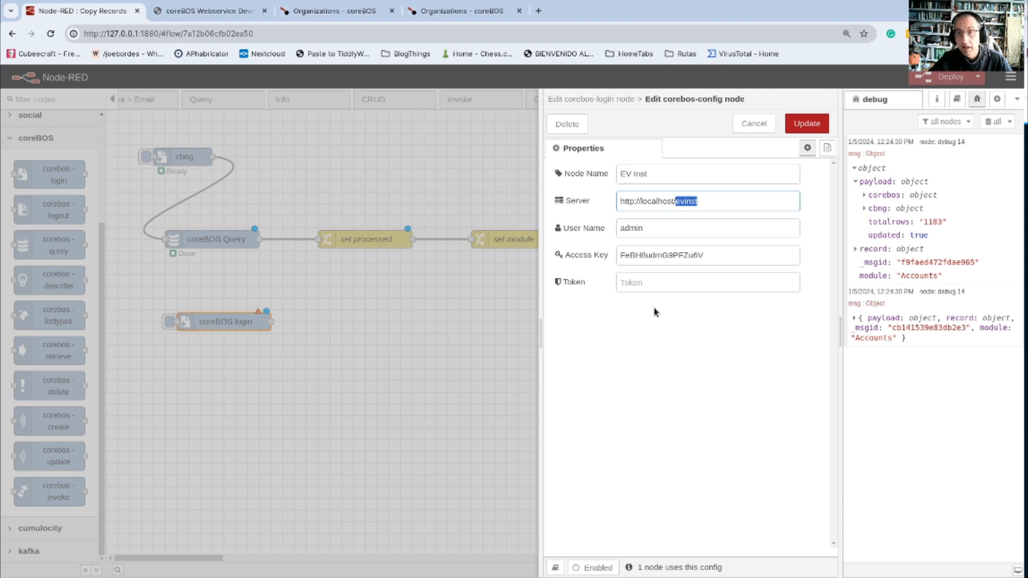
pyautogui.click(754, 123)
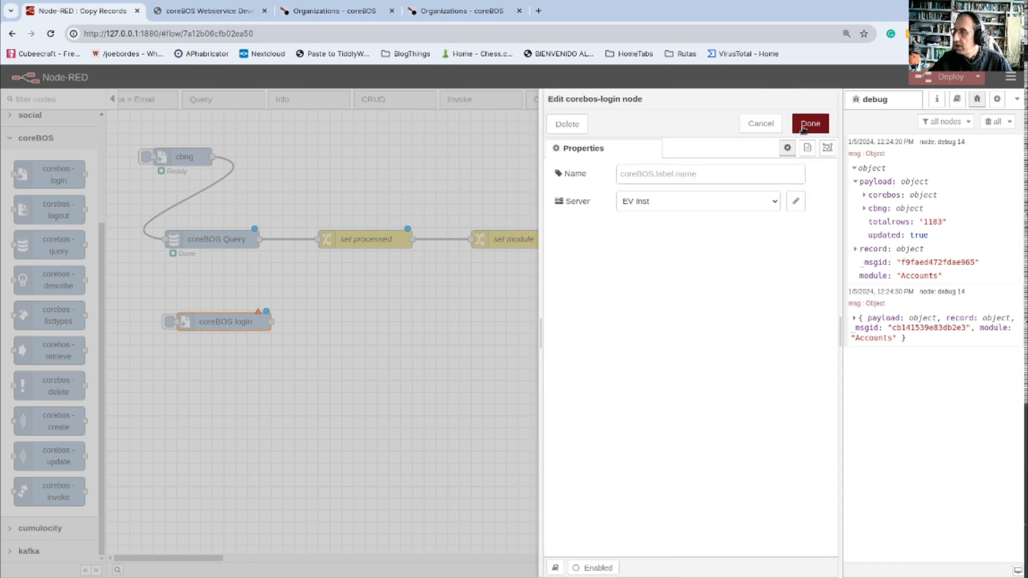
# - Name the new corebos-login node EV inst and save its settings
pyautogui.click(651, 174)
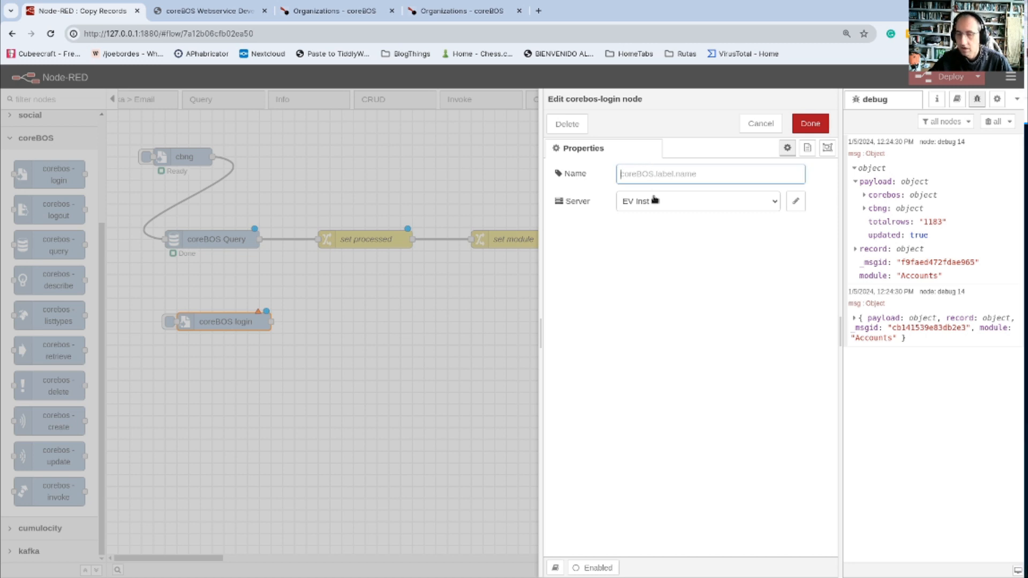
pyautogui.write('EV inst')
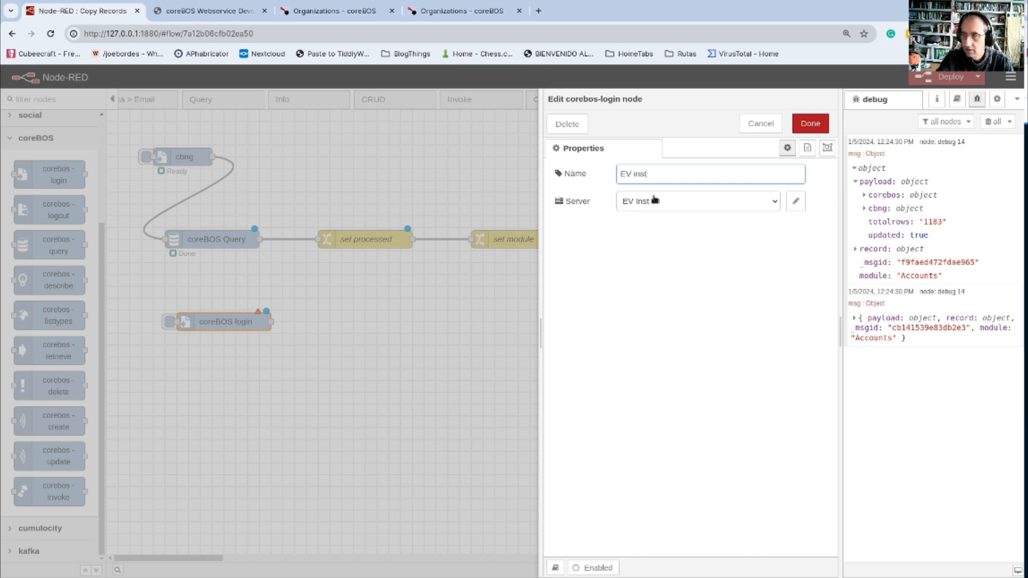
pyautogui.click(810, 124)
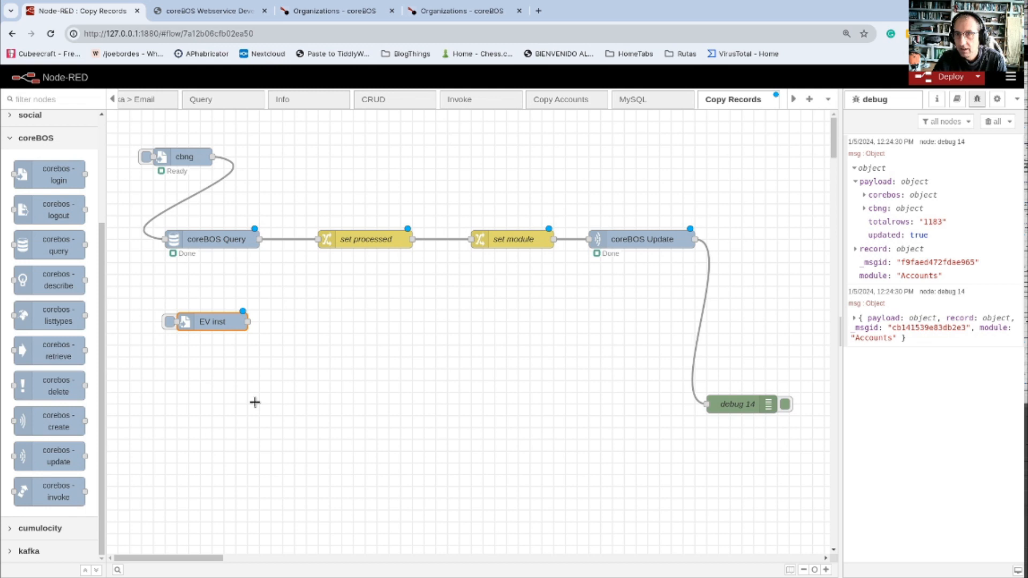
# - Recheck the EV inst login settings and rewire the coreBOS Update output from debug 14 to EV inst
pyautogui.doubleClick(212, 323)
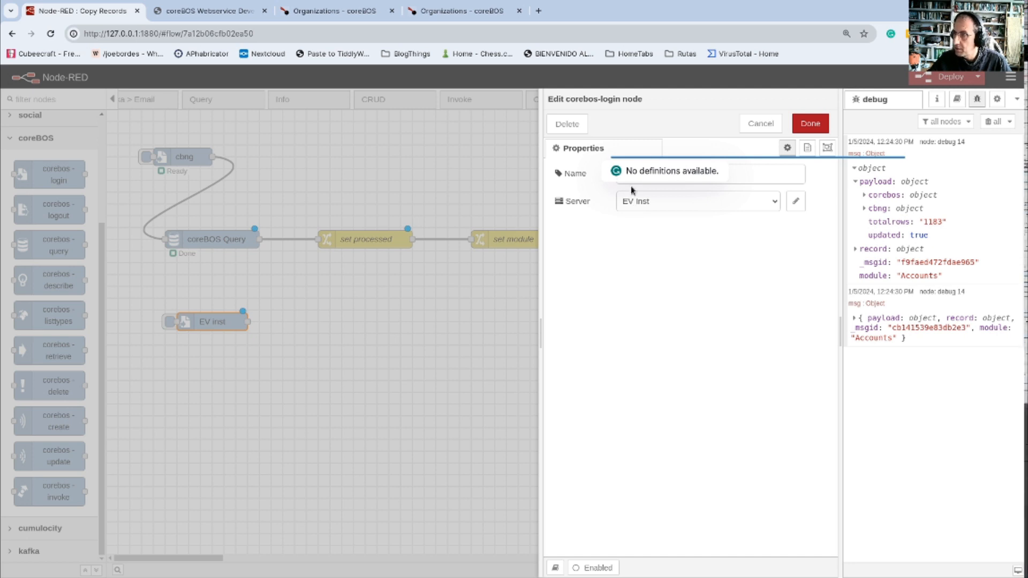
pyautogui.click(808, 125)
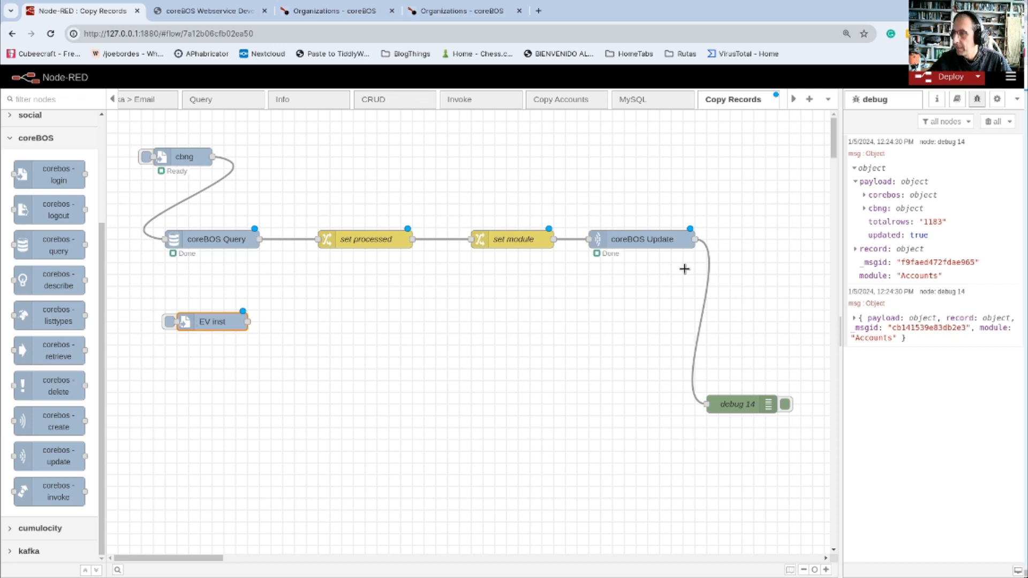
pyautogui.moveTo(694, 239); pyautogui.dragTo(179, 324)
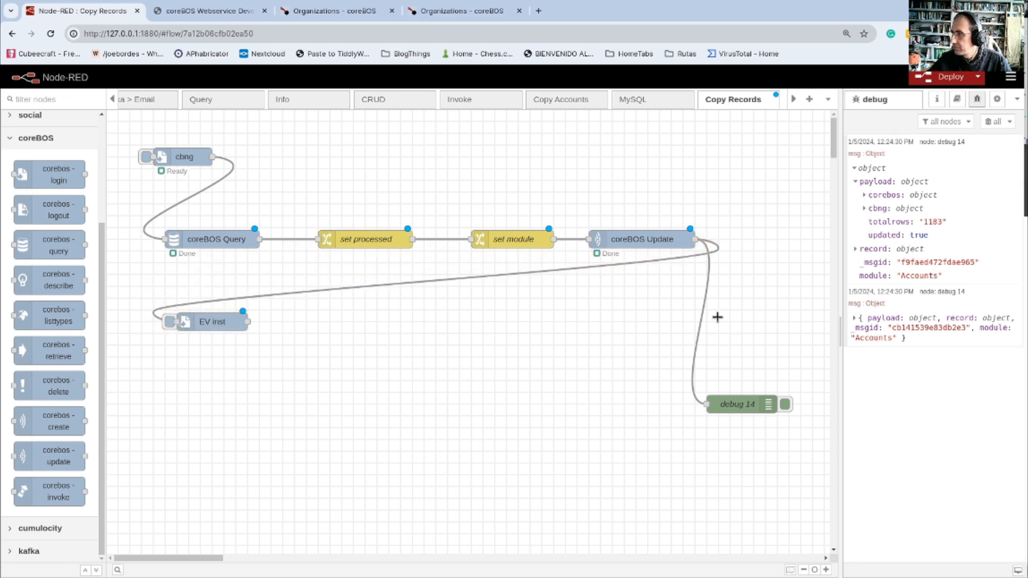
pyautogui.press('Delete')
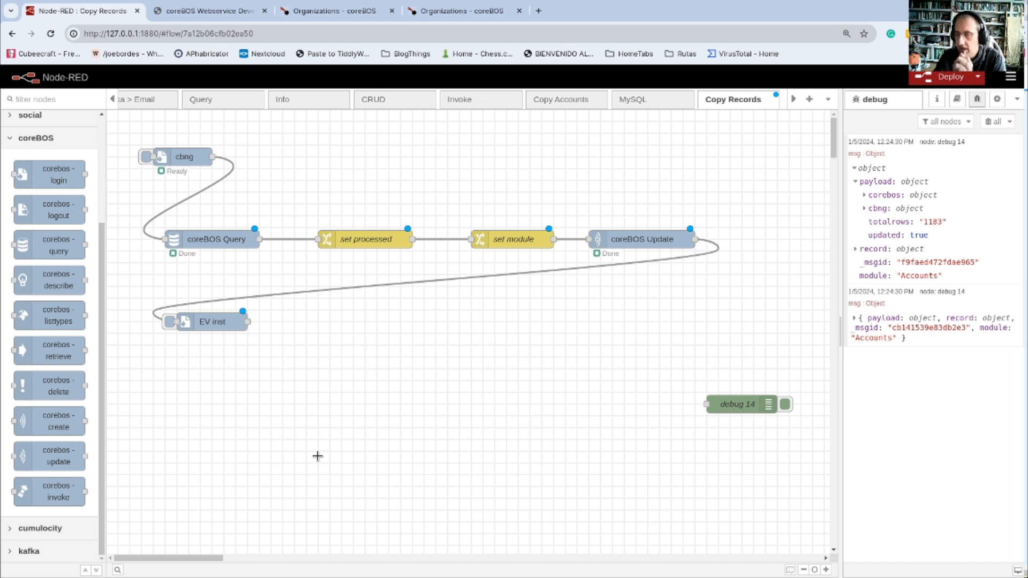
# - Compare the corebos and cbng connection objects in the first debug payload with the connection set in coreBOS Query
pyautogui.click(864, 208)
pyautogui.click(864, 196)
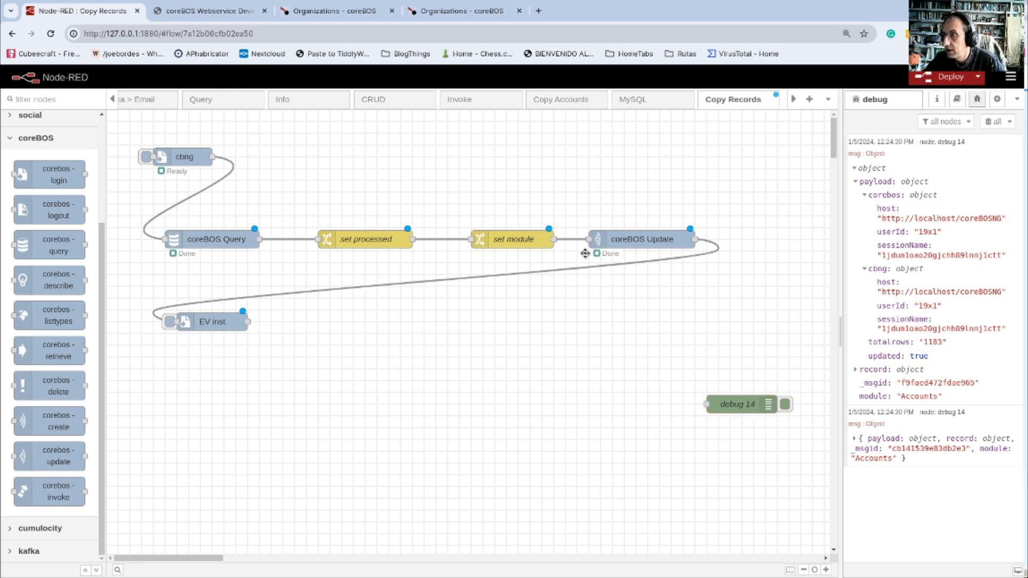
pyautogui.doubleClick(239, 245)
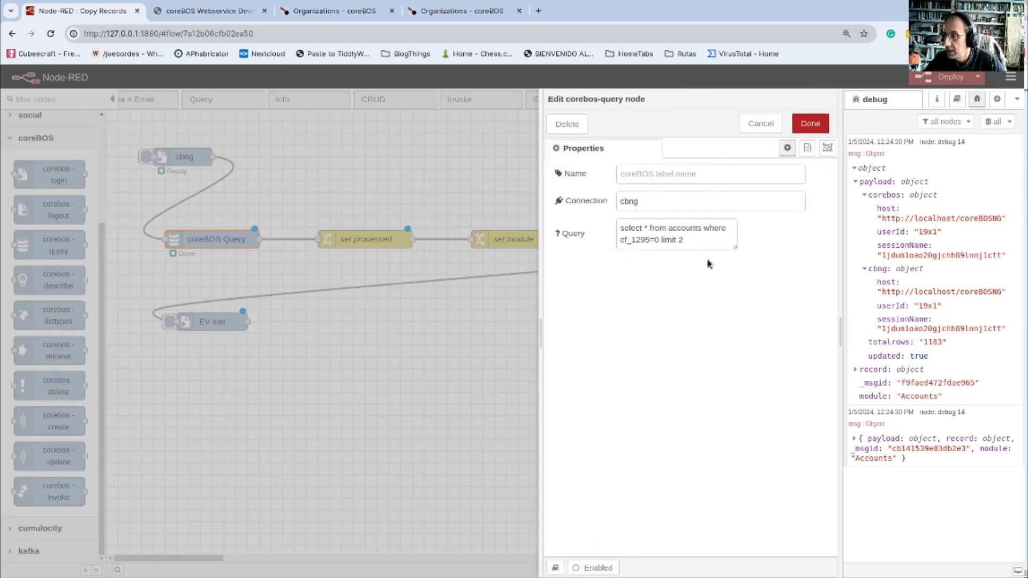
pyautogui.click(758, 126)
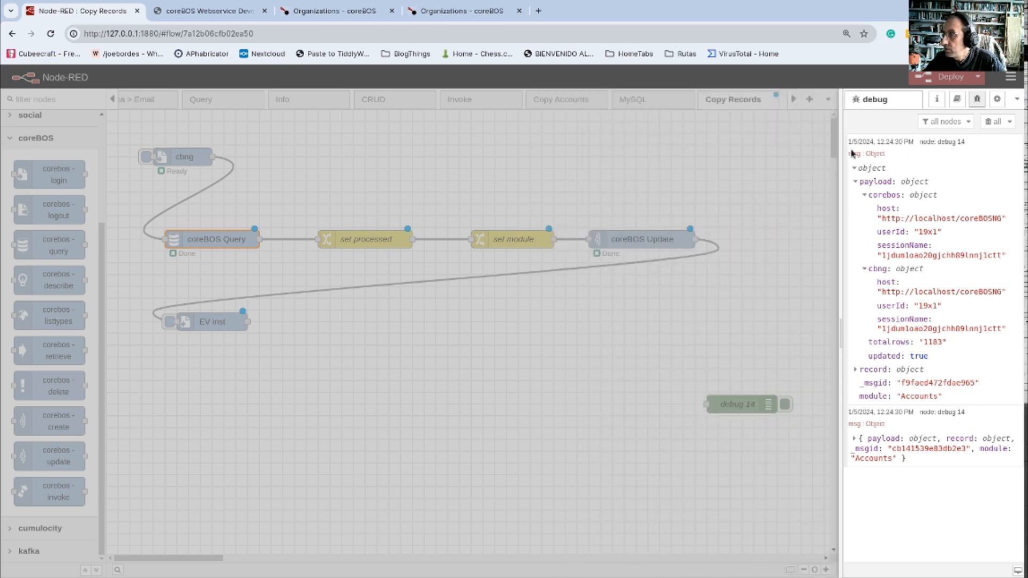
pyautogui.click(862, 196)
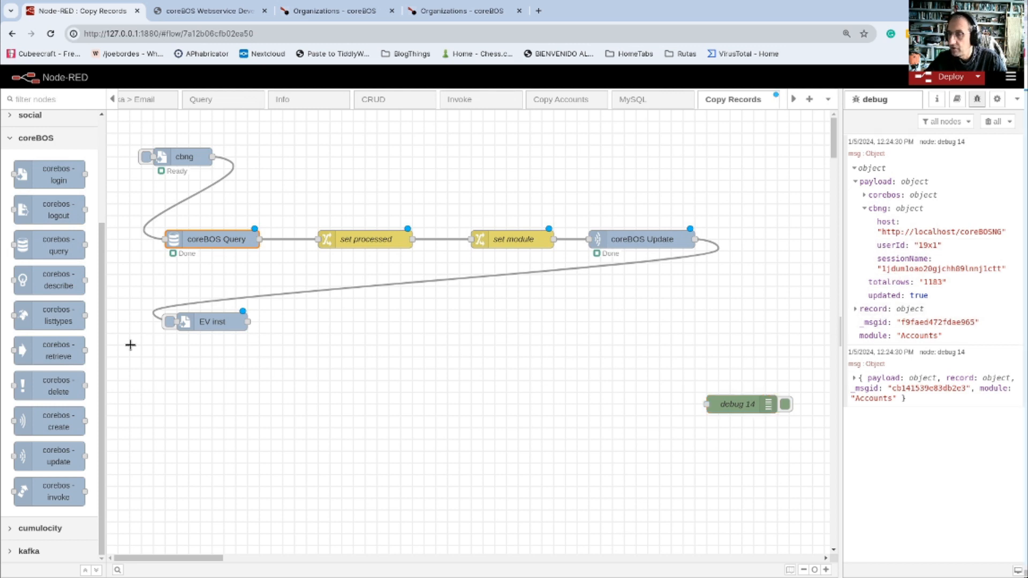
pyautogui.click(864, 208)
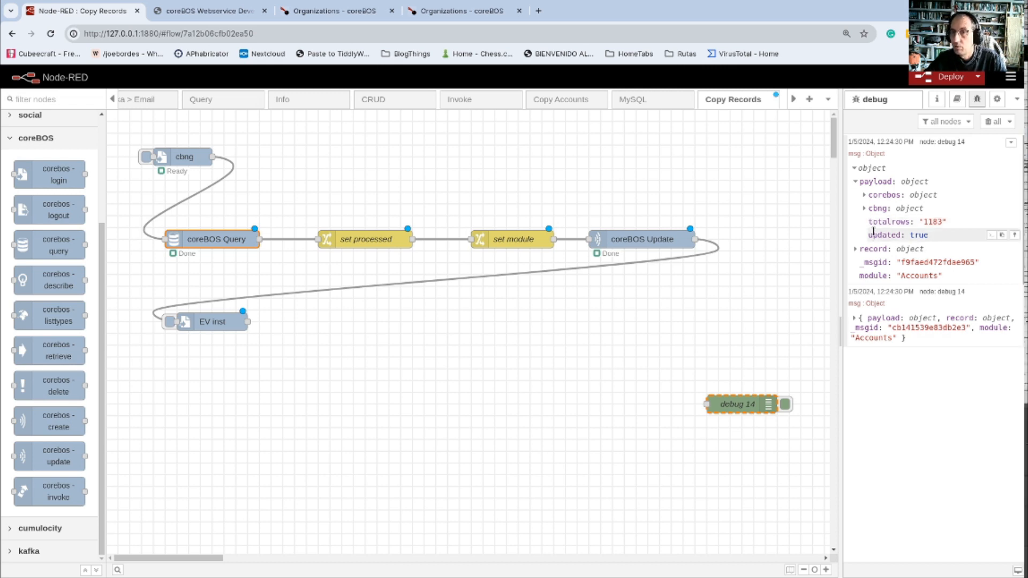
# - Check which connection the coreBOS Update and coreBOS Query nodes use
pyautogui.doubleClick(632, 237)
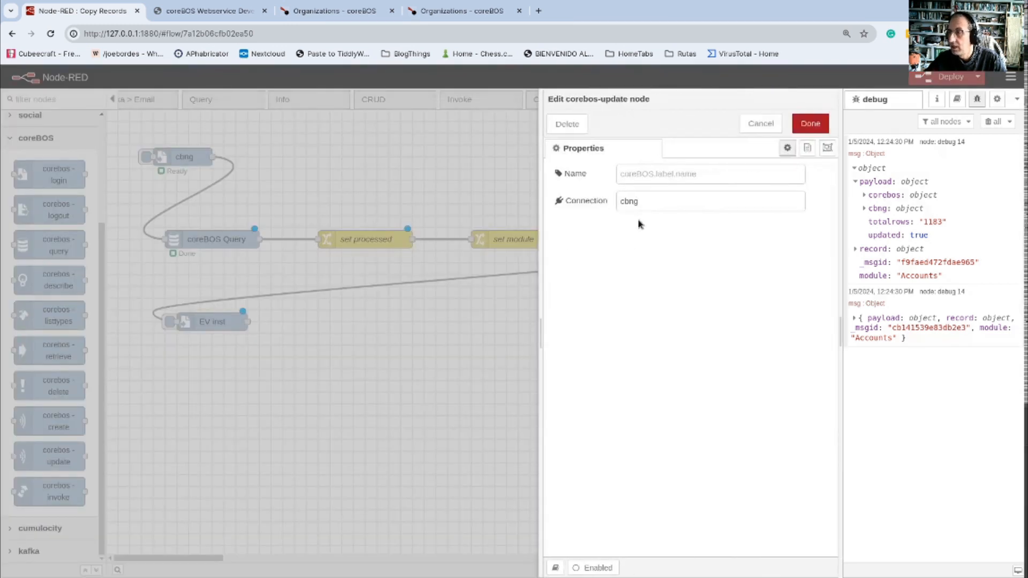
pyautogui.click(752, 124)
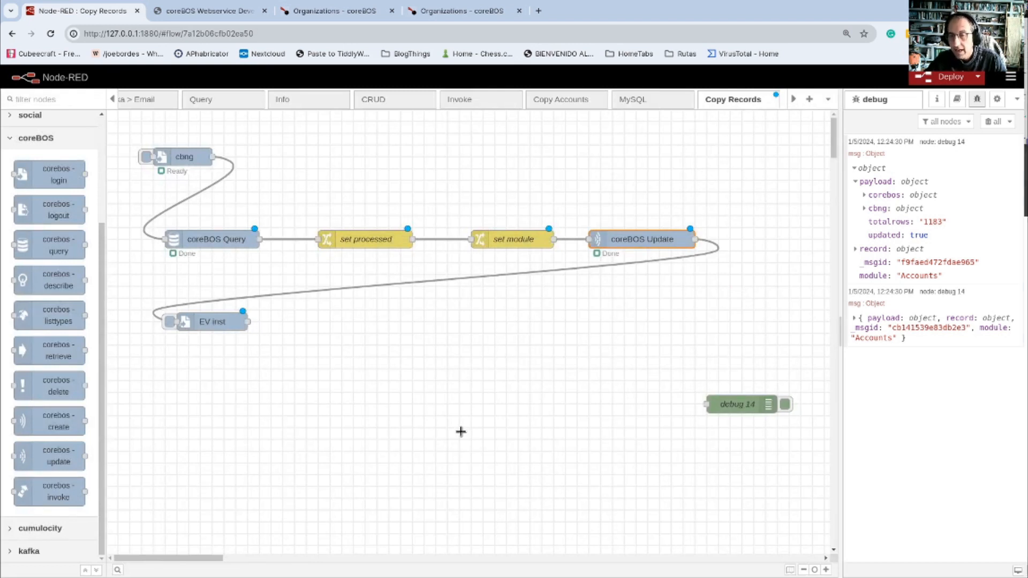
pyautogui.click(211, 240)
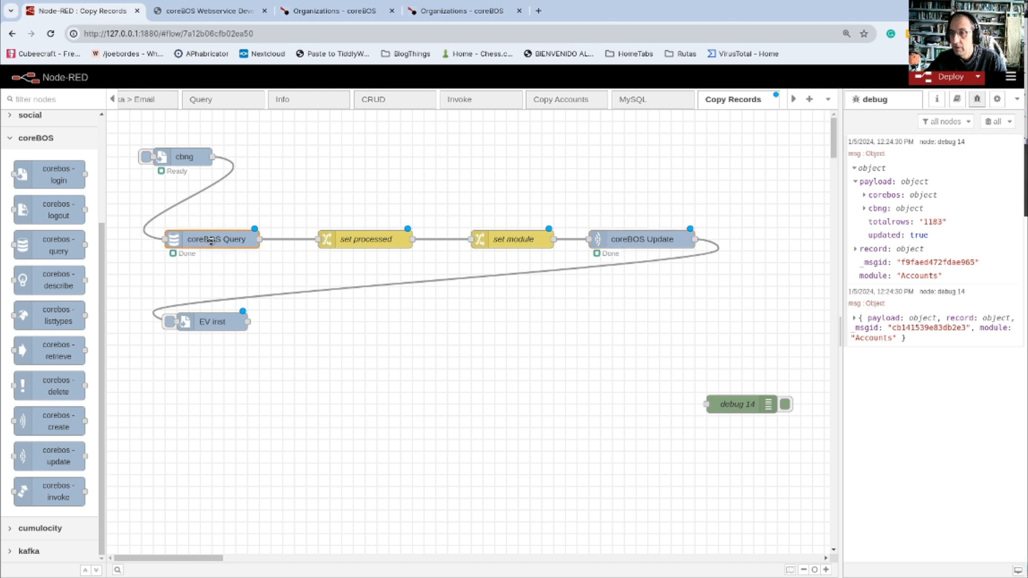
pyautogui.doubleClick(211, 241)
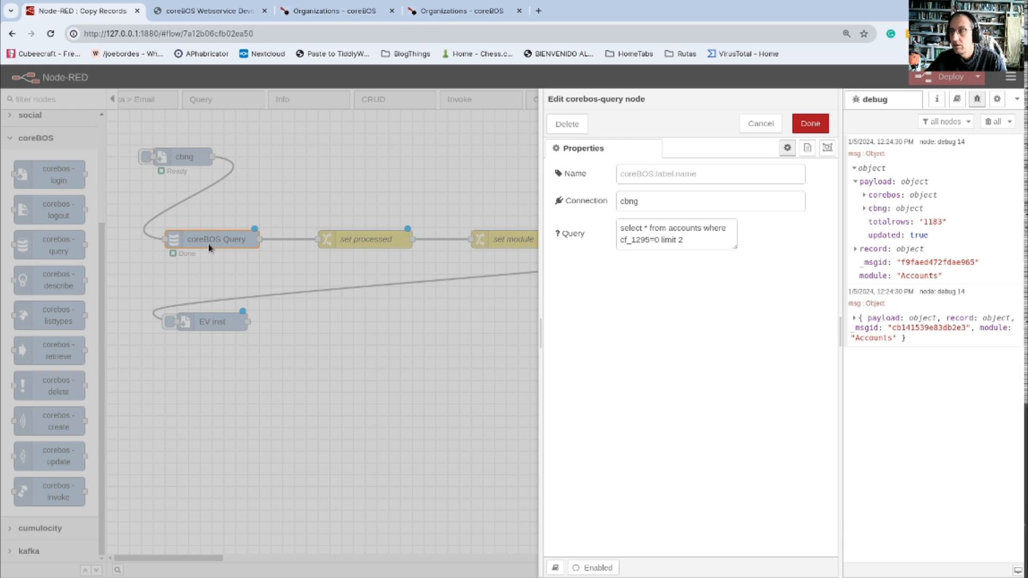
pyautogui.click(745, 126)
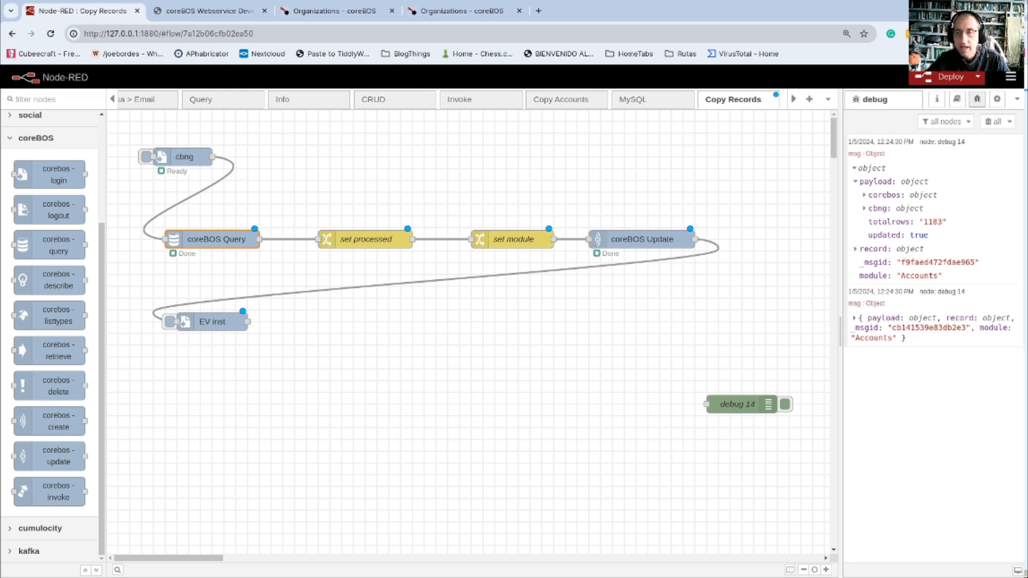
# - Add a coreBOS Create node in the row of EV inst and wire the EV inst output to it
pyautogui.moveTo(51, 424); pyautogui.dragTo(451, 333)
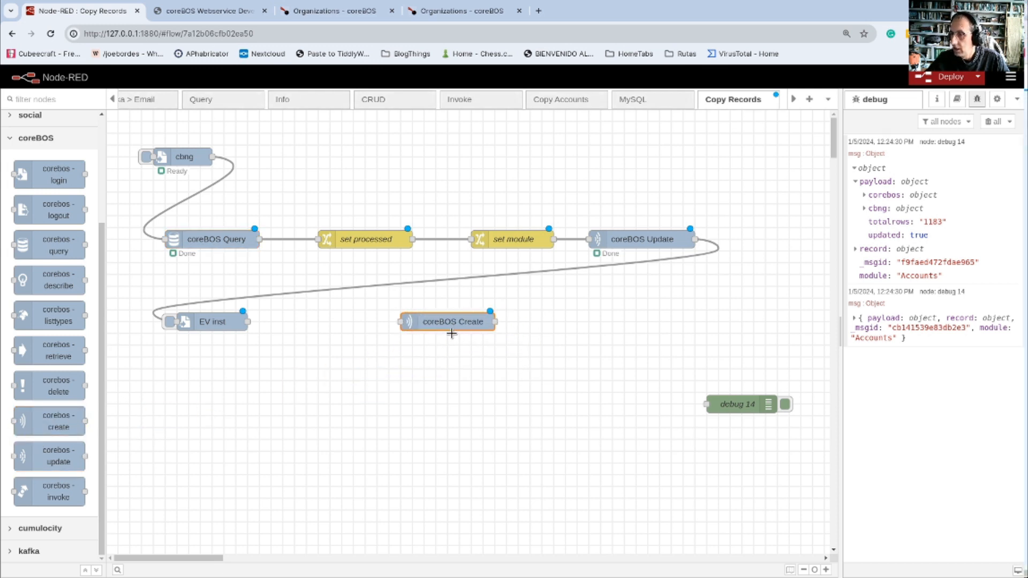
pyautogui.moveTo(248, 321); pyautogui.dragTo(403, 320)
pyautogui.click(435, 323)
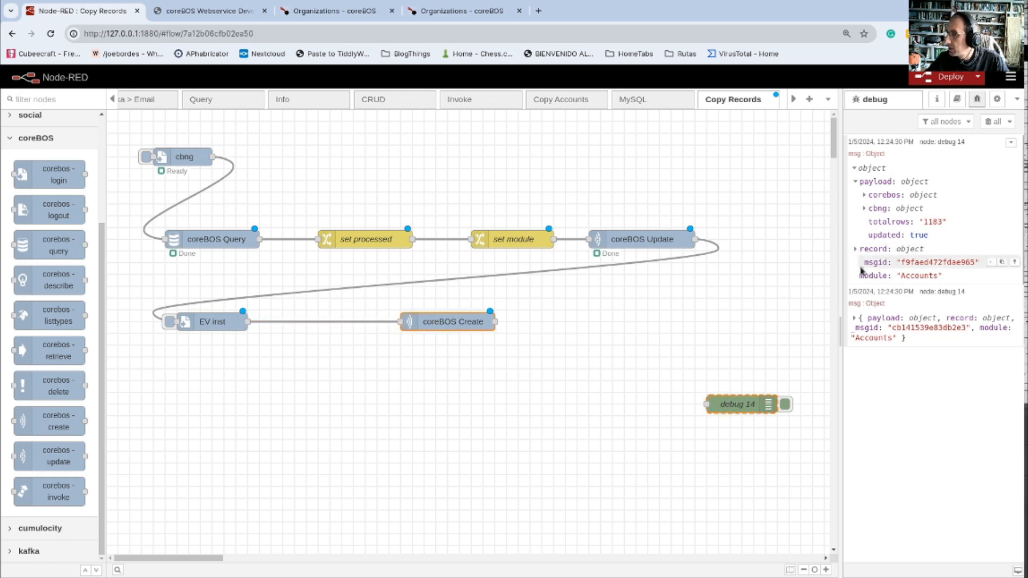
# - Examine the fields of the record object in the first debug message
pyautogui.click(856, 249)
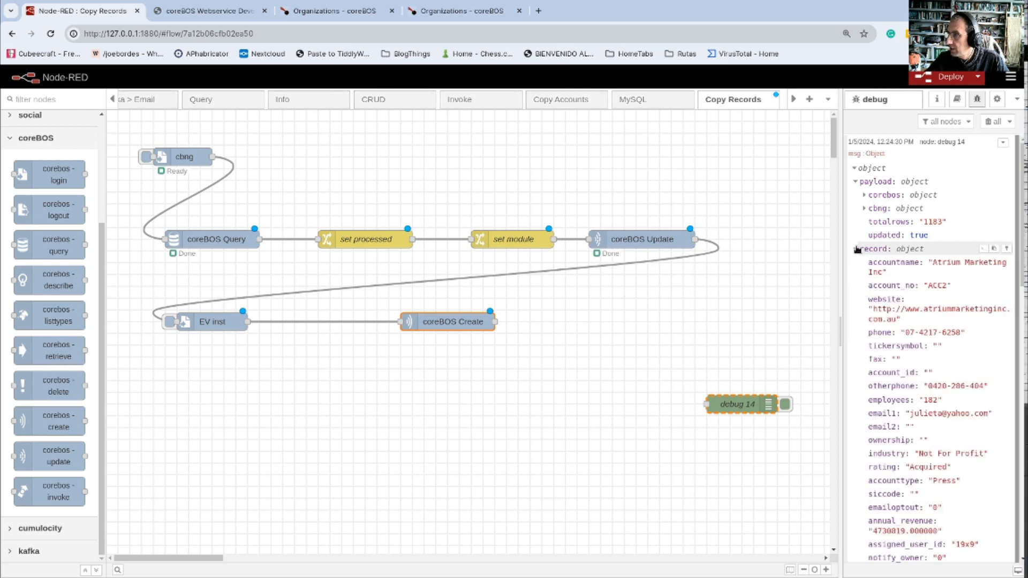
pyautogui.click(855, 249)
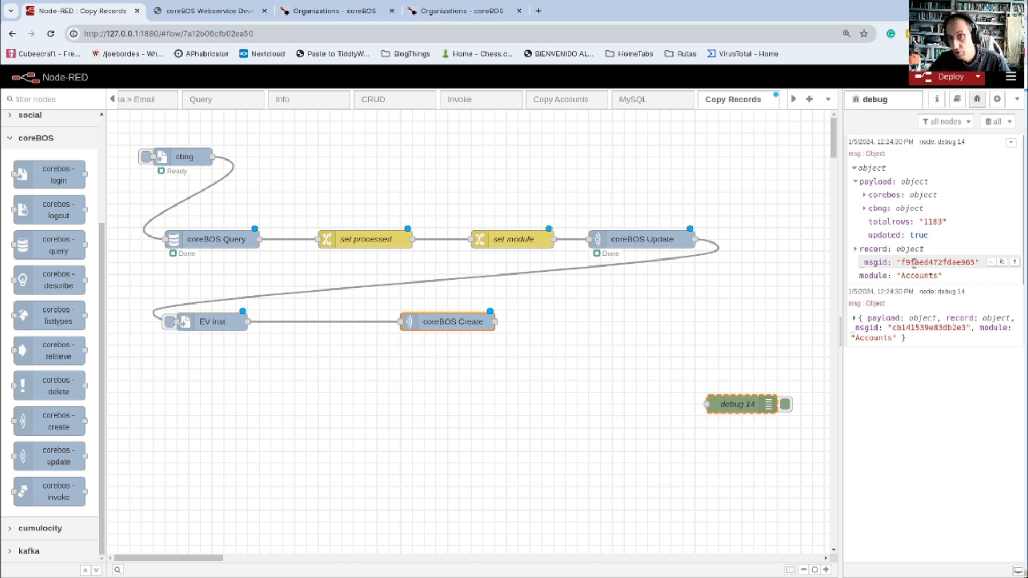
pyautogui.scroll(1, 86, 276)
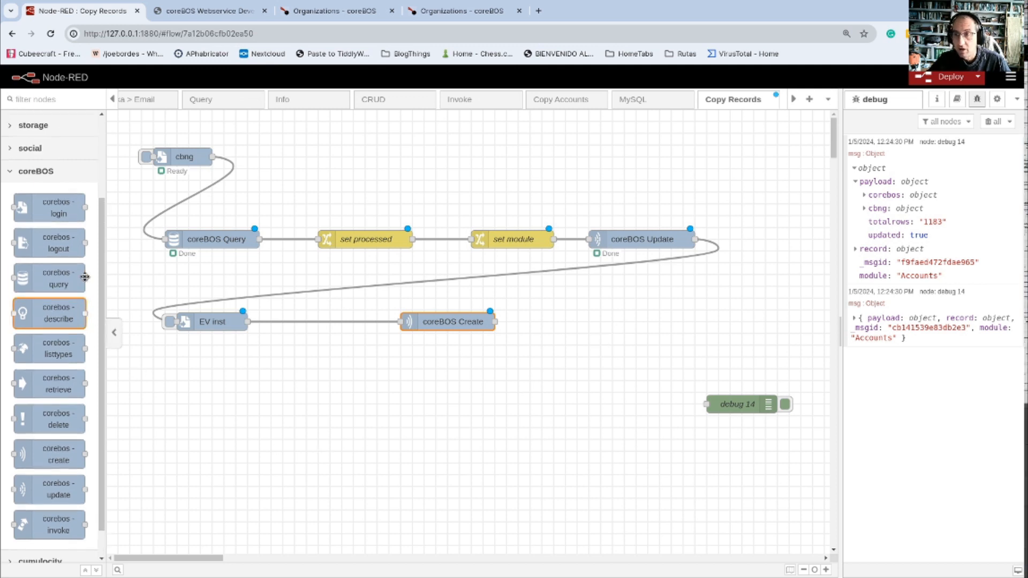
pyautogui.scroll(3, 85, 277)
pyautogui.click(31, 354)
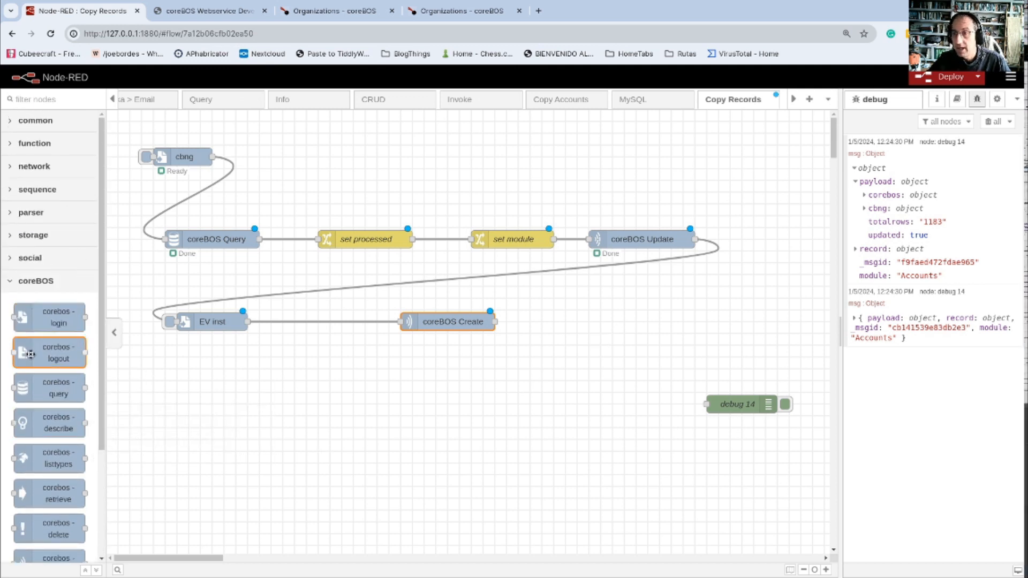
pyautogui.scroll(-4, 30, 354)
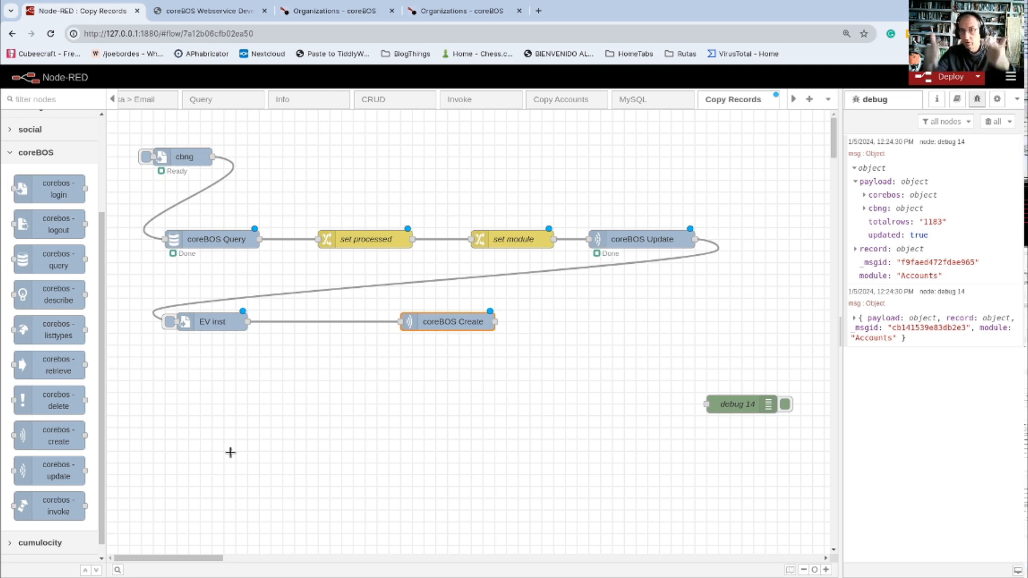
# - Recheck which record data in the first debug message is available to the coreBOS Create node
pyautogui.click(856, 249)
pyautogui.scroll(-4, 866, 266)
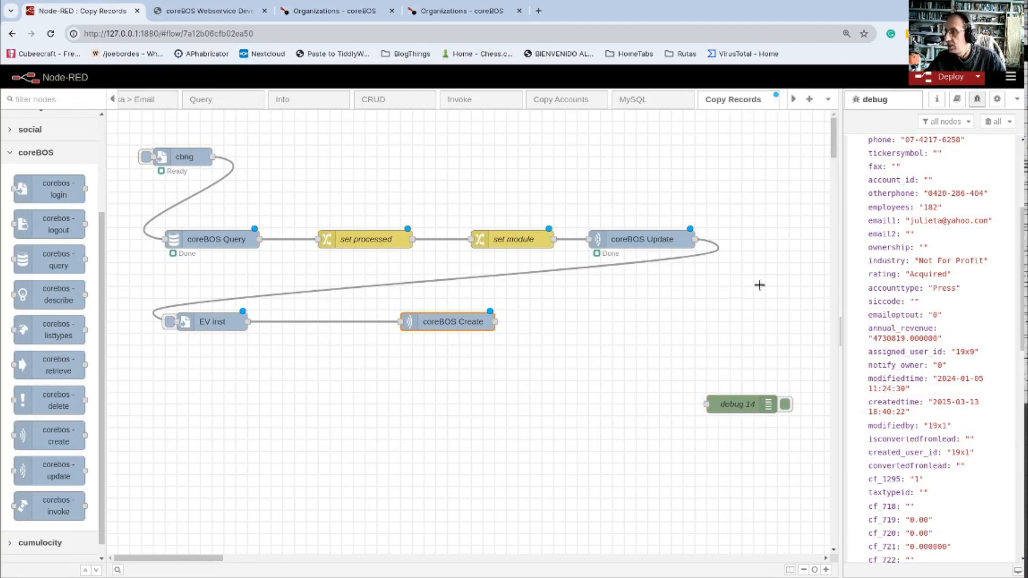
pyautogui.scroll(5, 851, 256)
pyautogui.click(854, 250)
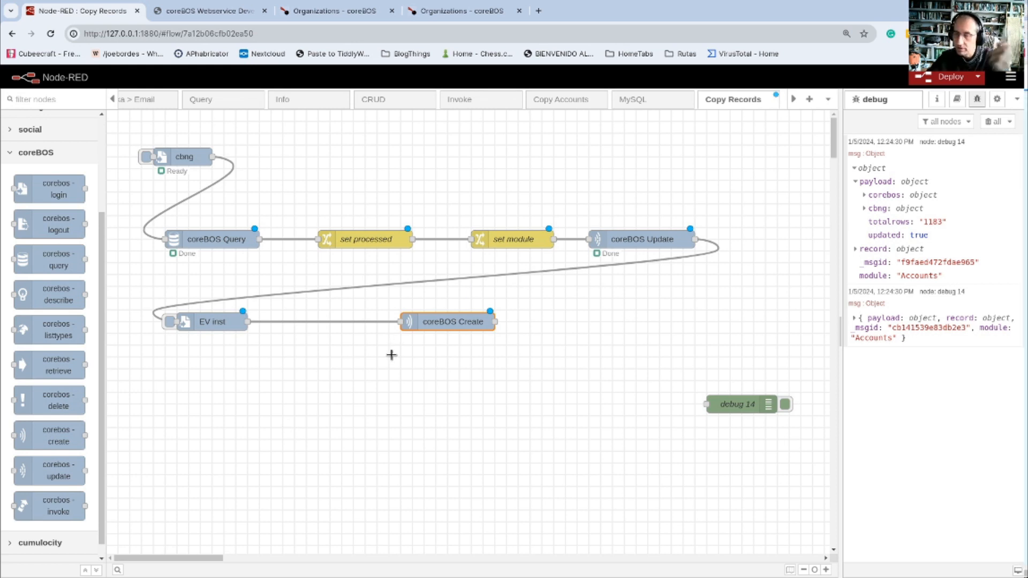
# - Set the connection of the coreBOS Create node to EVinst
pyautogui.doubleClick(439, 322)
pyautogui.click(645, 205)
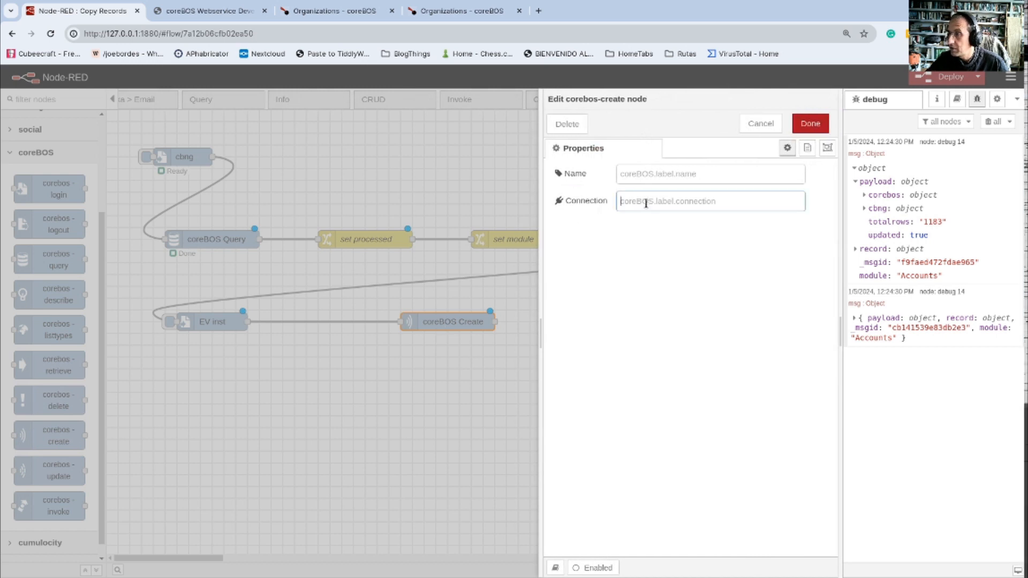
pyautogui.write('EV')
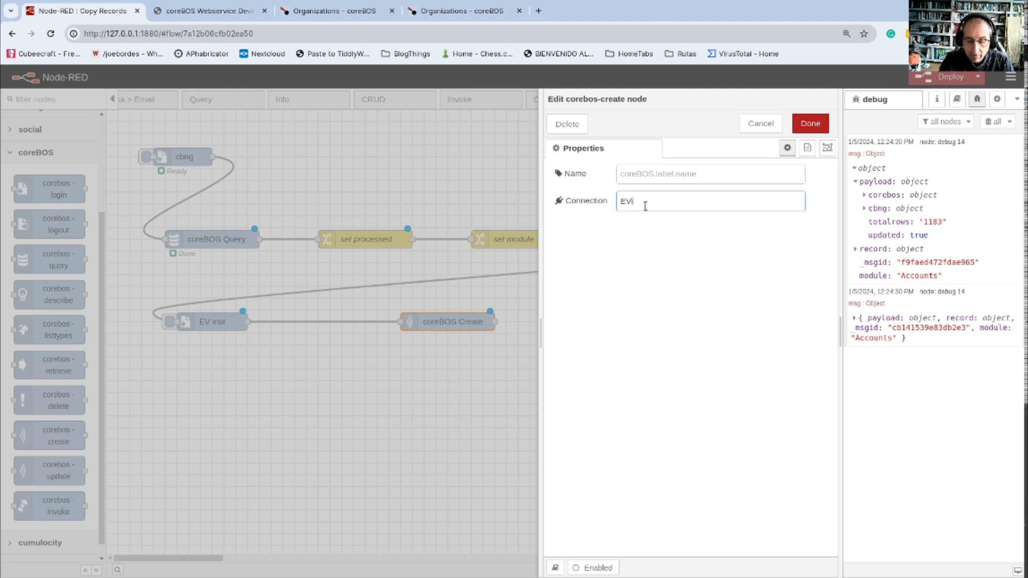
pyautogui.write('inst')
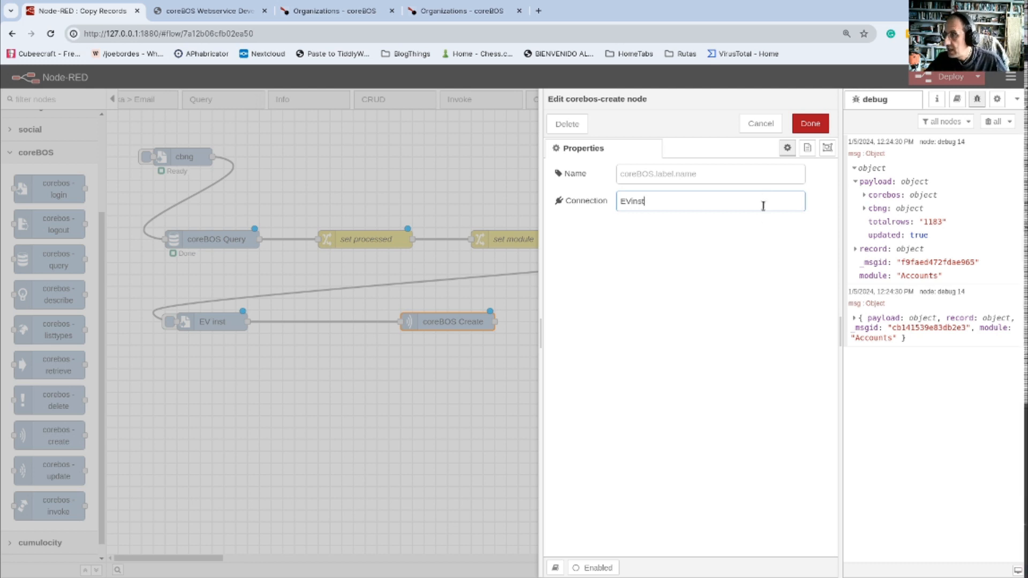
pyautogui.click(806, 128)
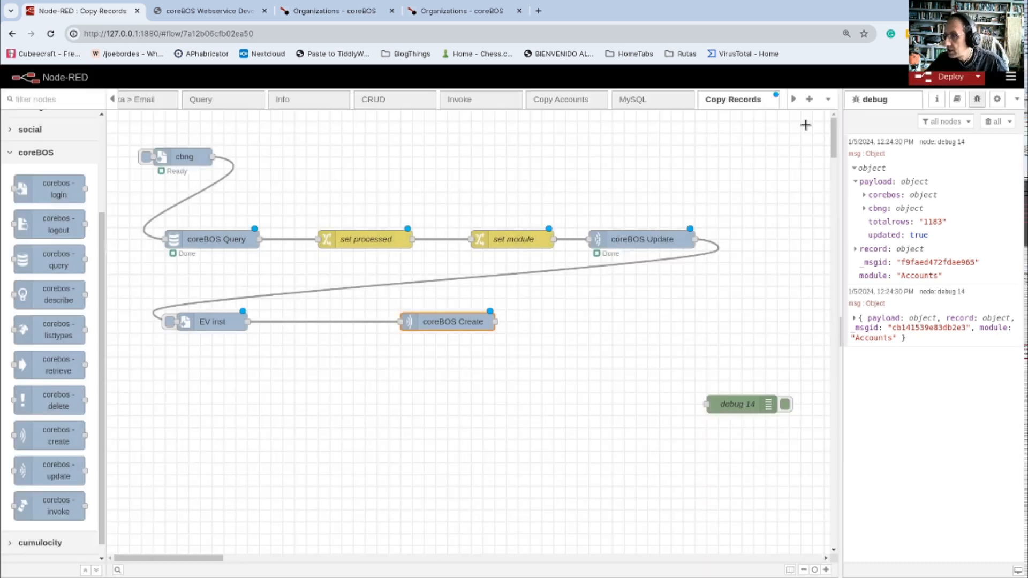
# - Compare the EV inst login node's name and server with the connection entered in coreBOS Create
pyautogui.doubleClick(205, 323)
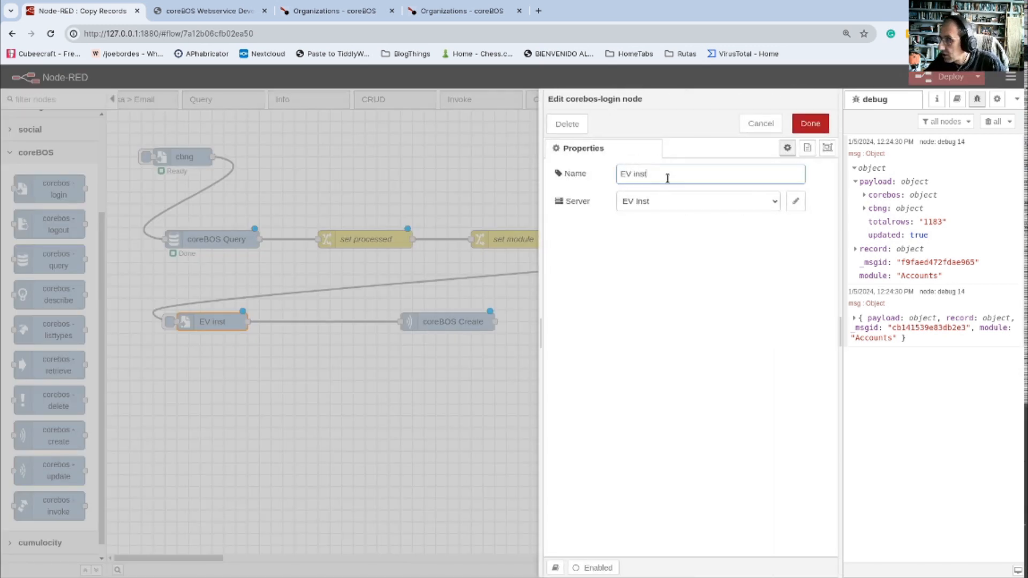
pyautogui.doubleClick(633, 174)
pyautogui.click(646, 174)
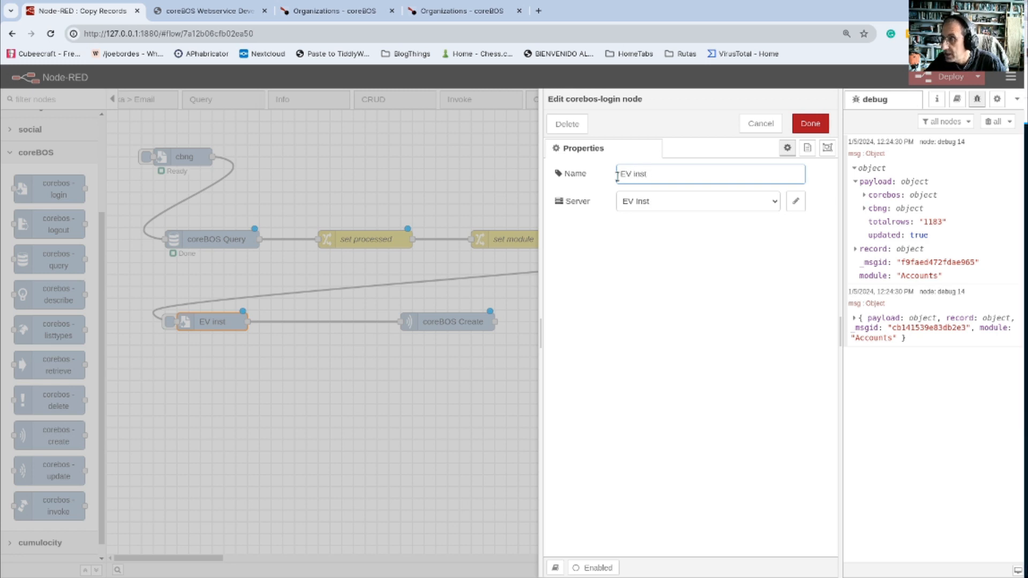
pyautogui.moveTo(618, 174); pyautogui.dragTo(646, 174)
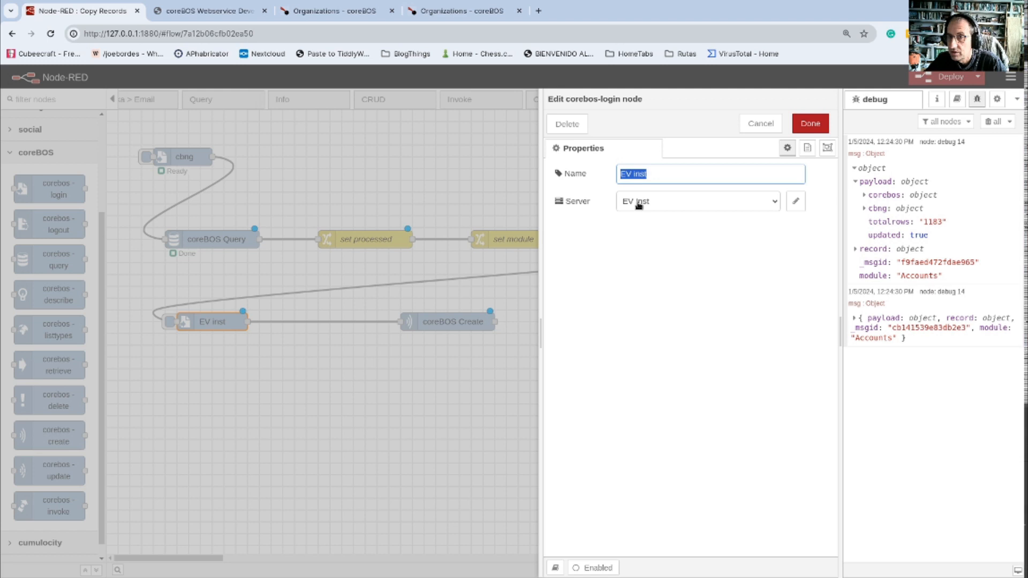
pyautogui.click(634, 173)
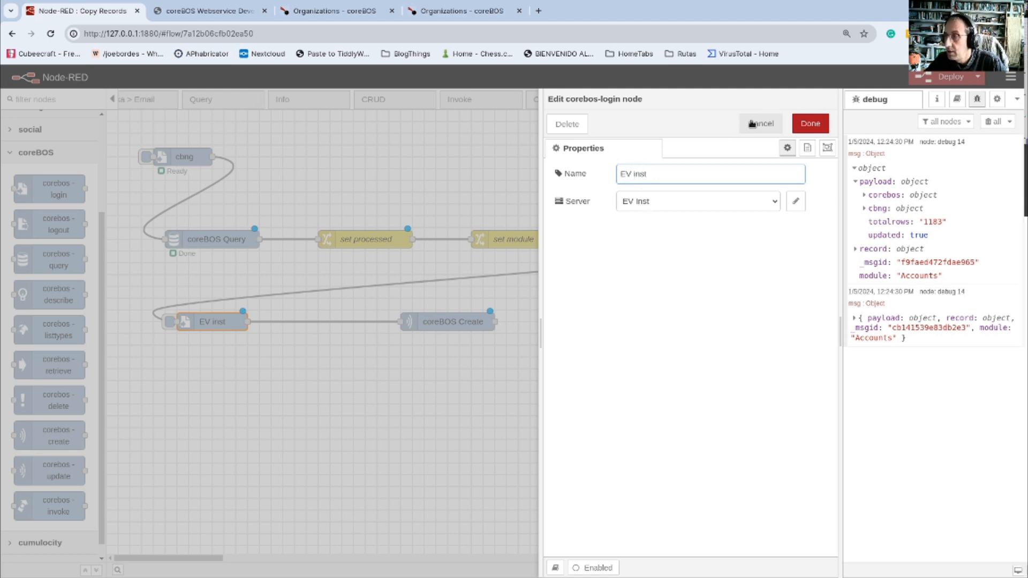
pyautogui.click(795, 126)
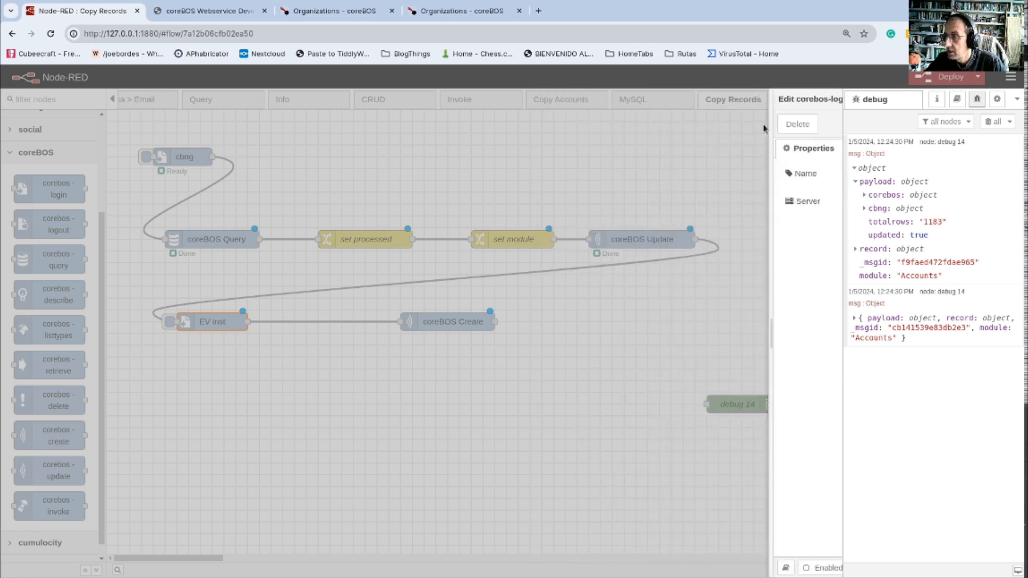
pyautogui.click(448, 324)
pyautogui.doubleClick(449, 324)
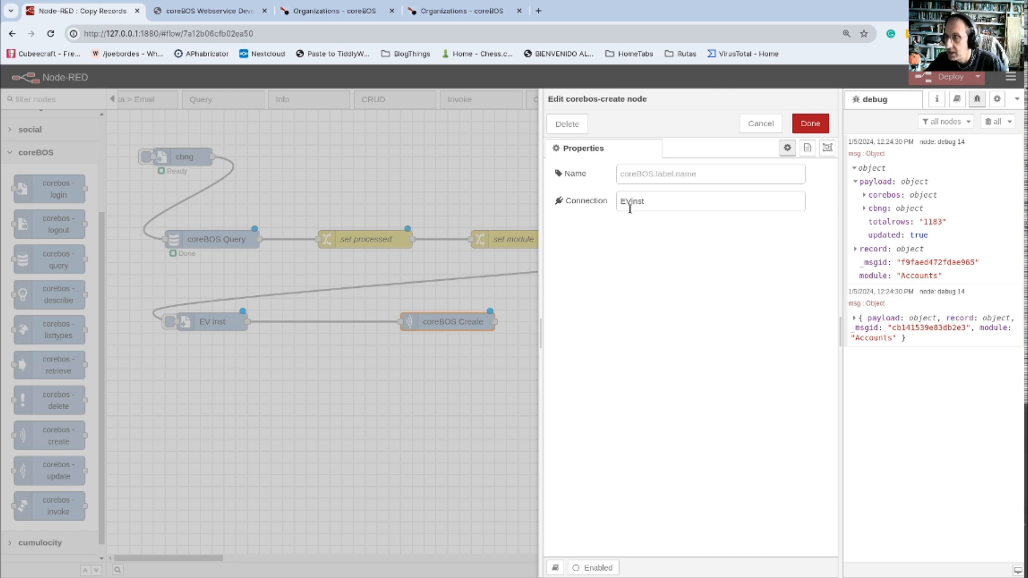
pyautogui.click(811, 122)
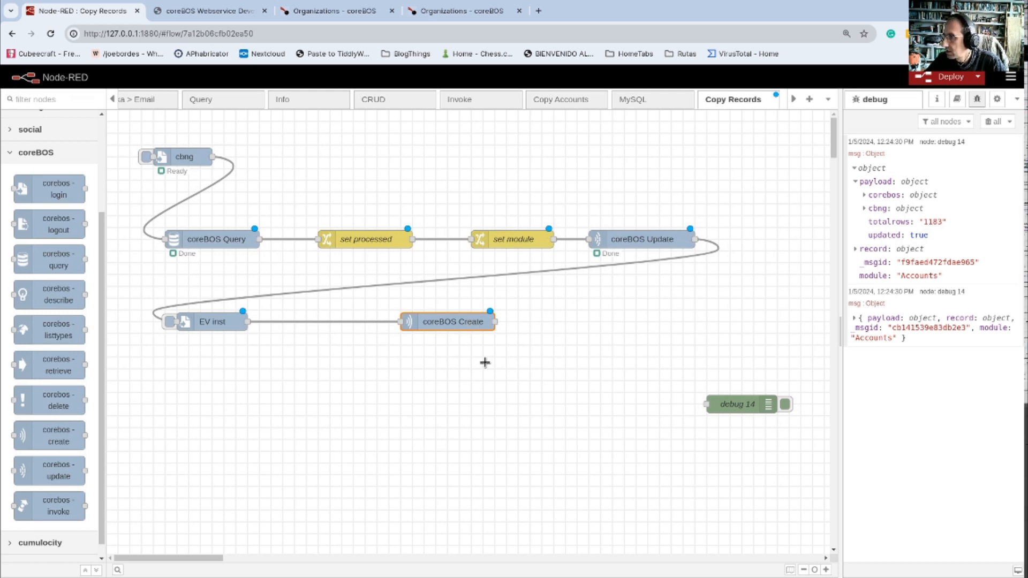
# - Move debug 14 into the row beside coreBOS Create and wire the coreBOS Create output to it
pyautogui.moveTo(741, 407); pyautogui.dragTo(647, 324)
pyautogui.moveTo(495, 321); pyautogui.dragTo(612, 321)
# - Clear all debug messages, deploy the flow and run it from the cbng login node
pyautogui.click(988, 123)
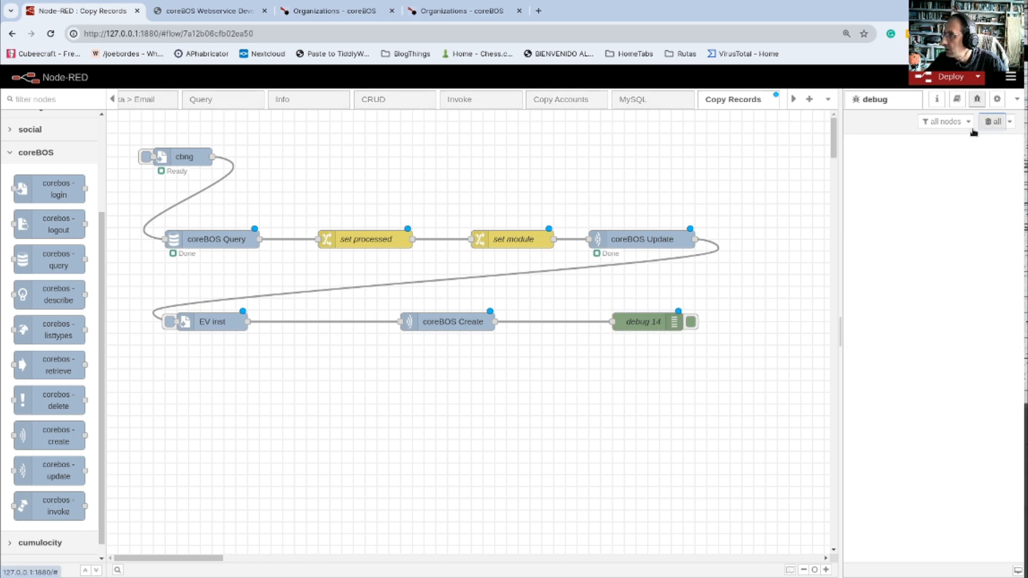
pyautogui.click(942, 76)
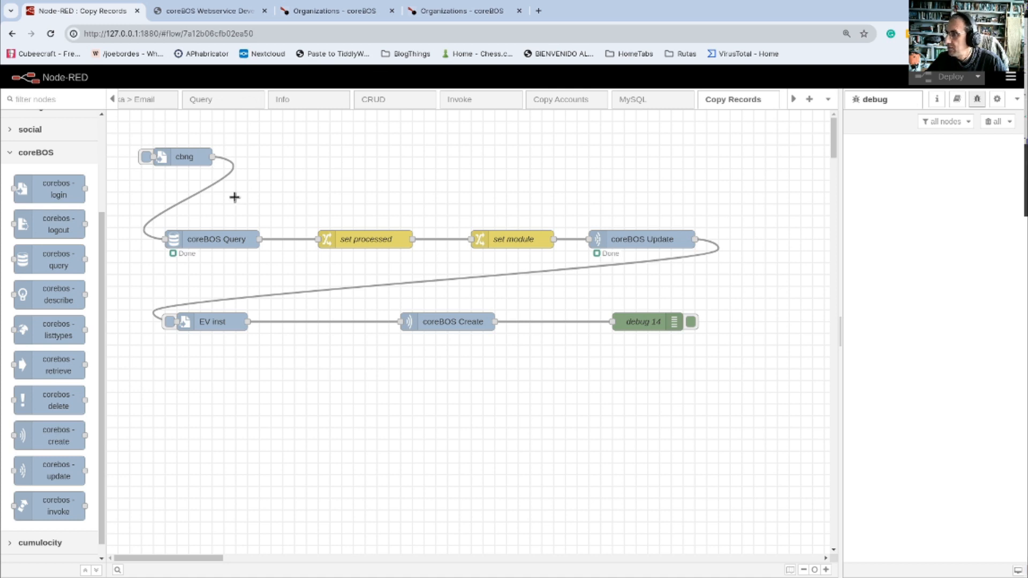
pyautogui.click(146, 159)
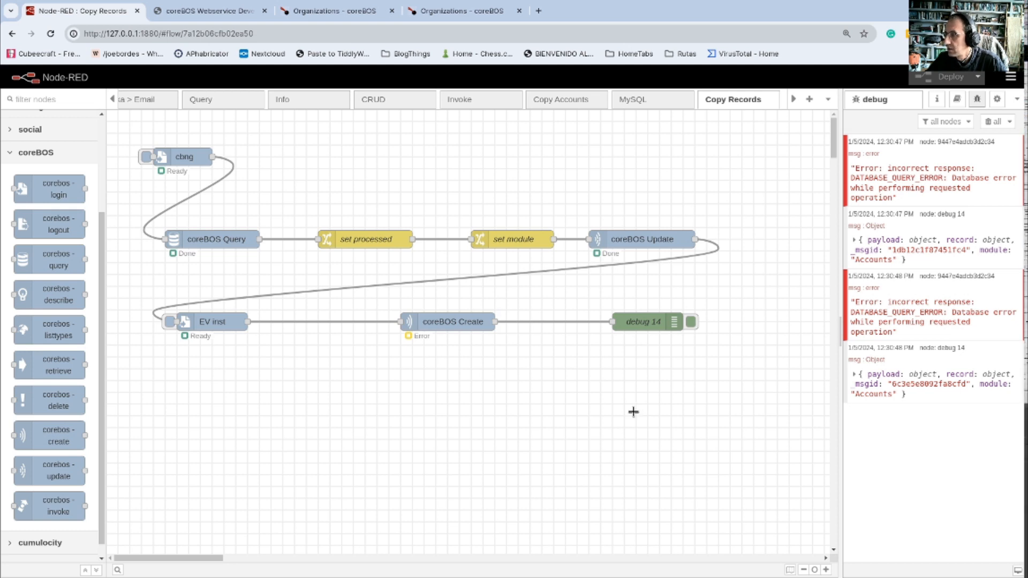
# - Examine the record fields in the first debug message after the create error, including assigned_user_id
pyautogui.click(853, 240)
pyautogui.click(856, 267)
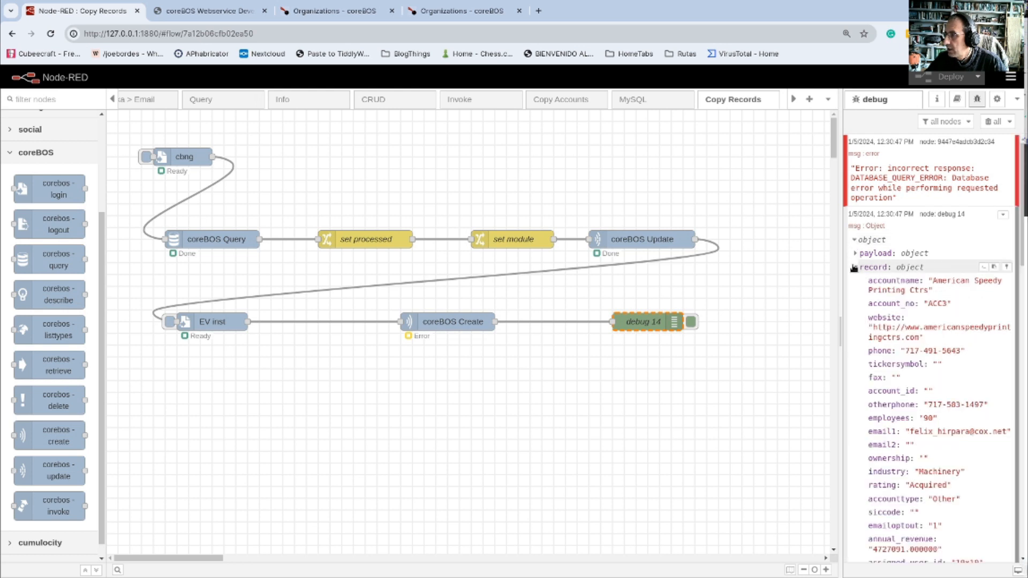
pyautogui.scroll(-15, 930, 343)
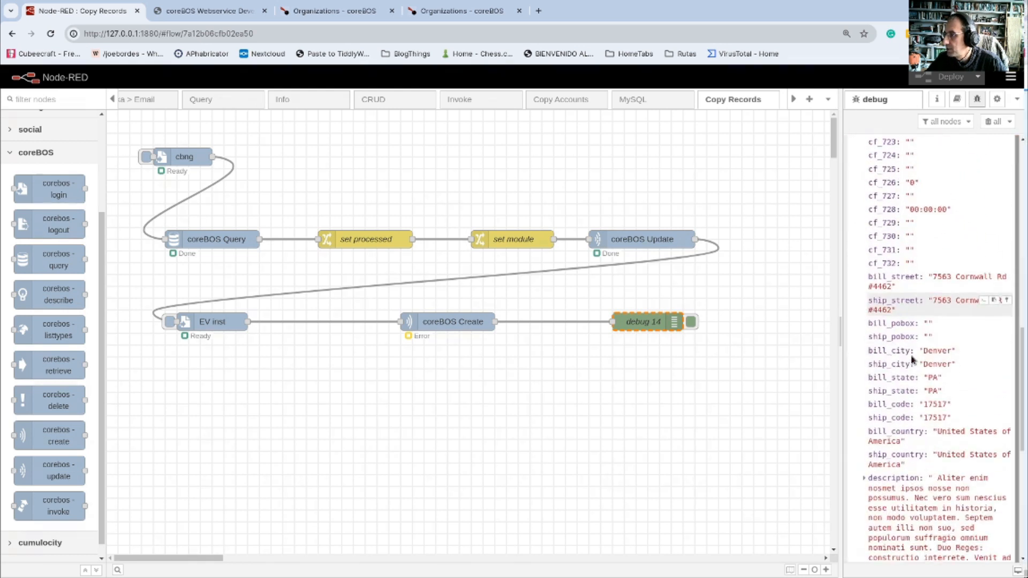
pyautogui.scroll(-8, 912, 360)
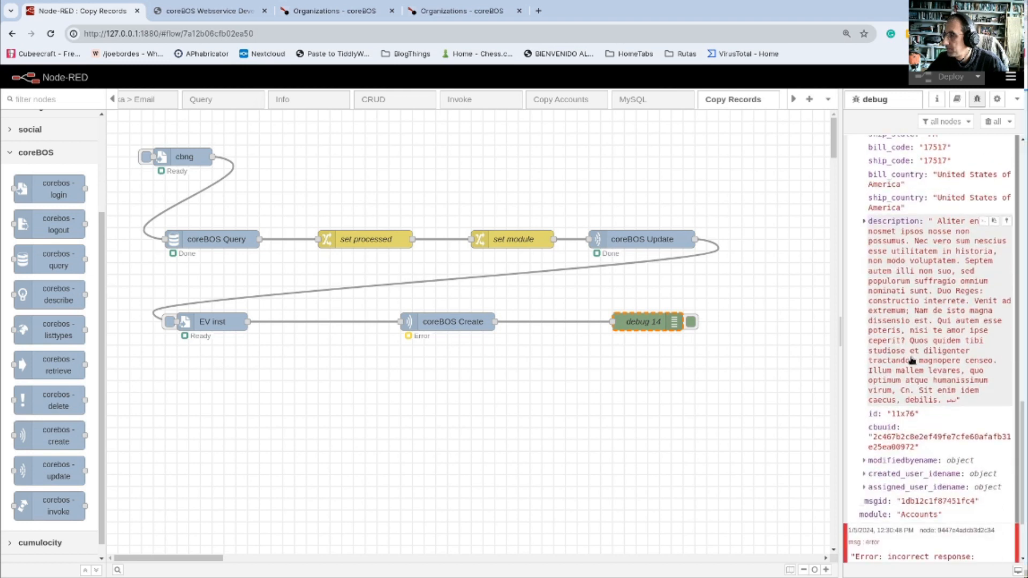
pyautogui.scroll(6, 911, 360)
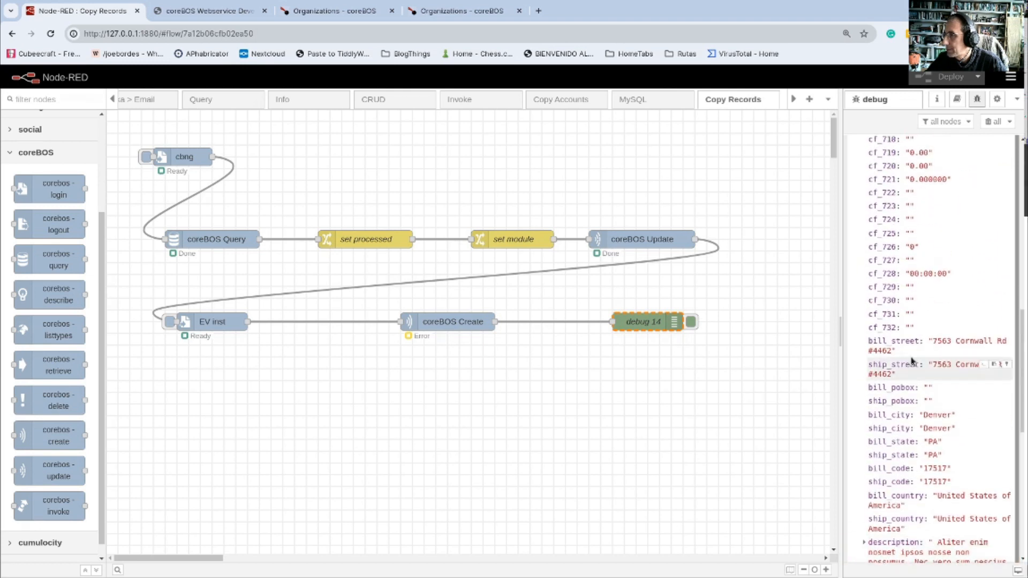
pyautogui.scroll(8, 911, 361)
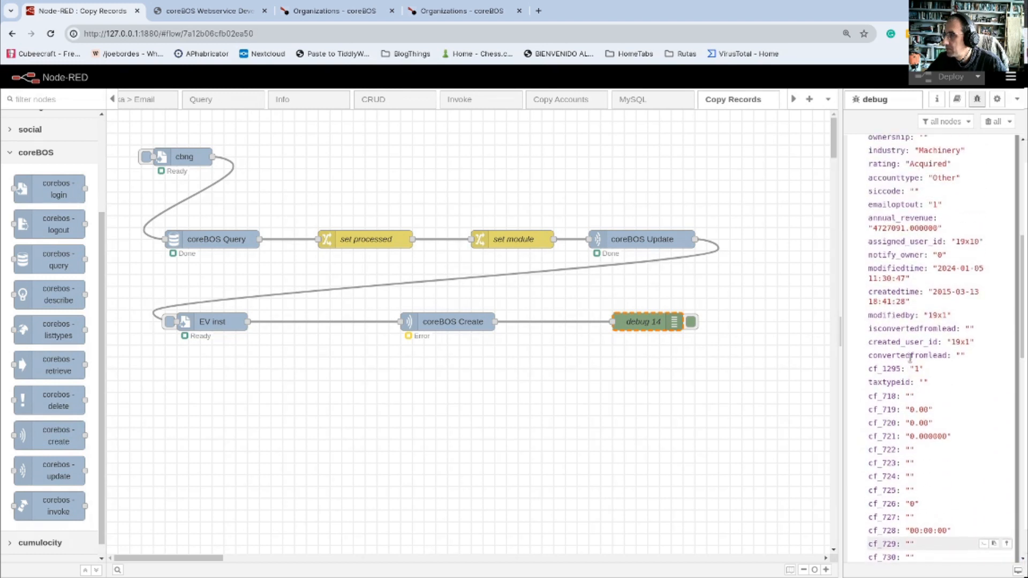
pyautogui.scroll(4, 909, 358)
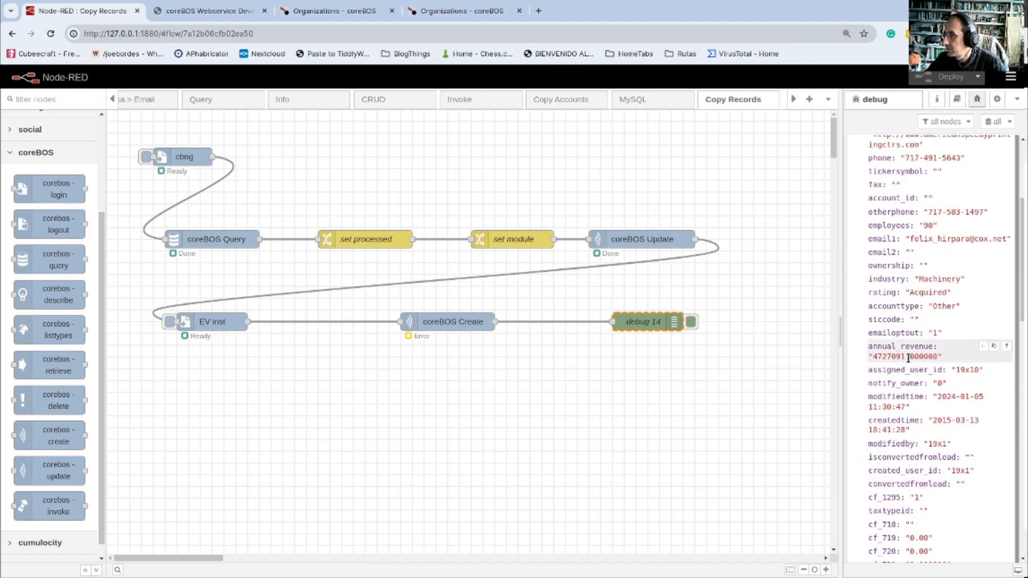
pyautogui.scroll(3, 908, 358)
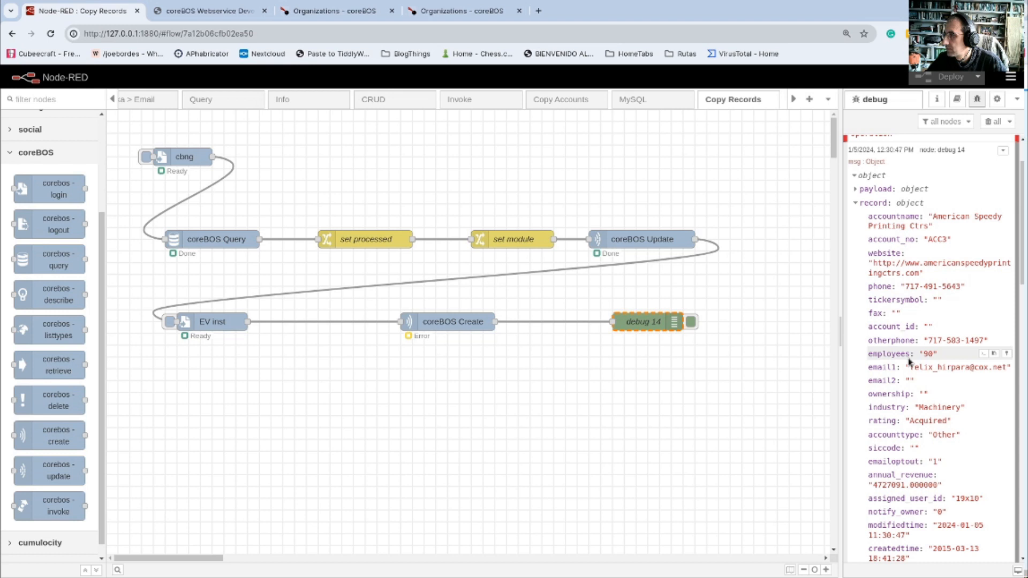
pyautogui.scroll(-3, 908, 361)
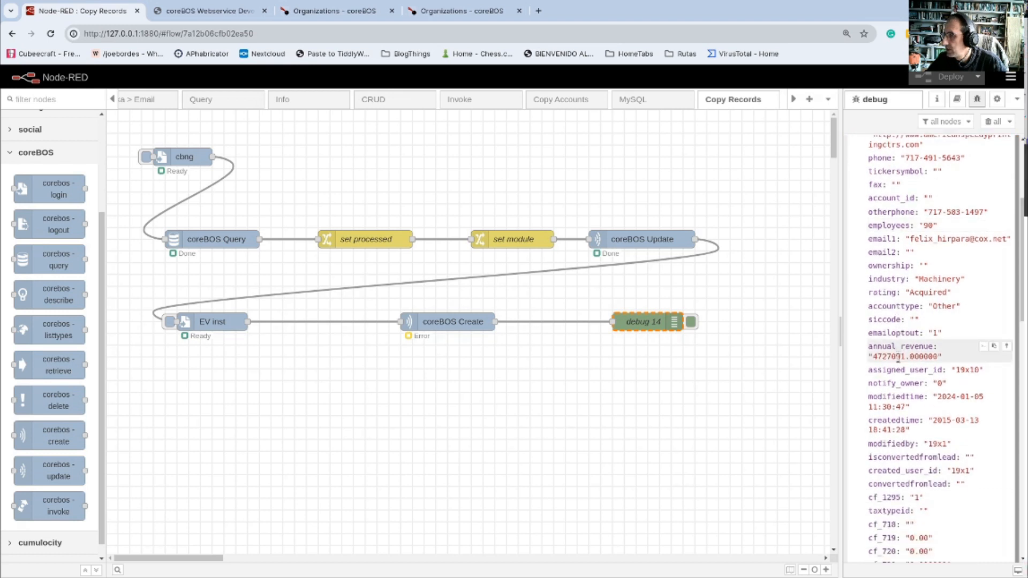
pyautogui.moveTo(868, 369); pyautogui.dragTo(980, 370)
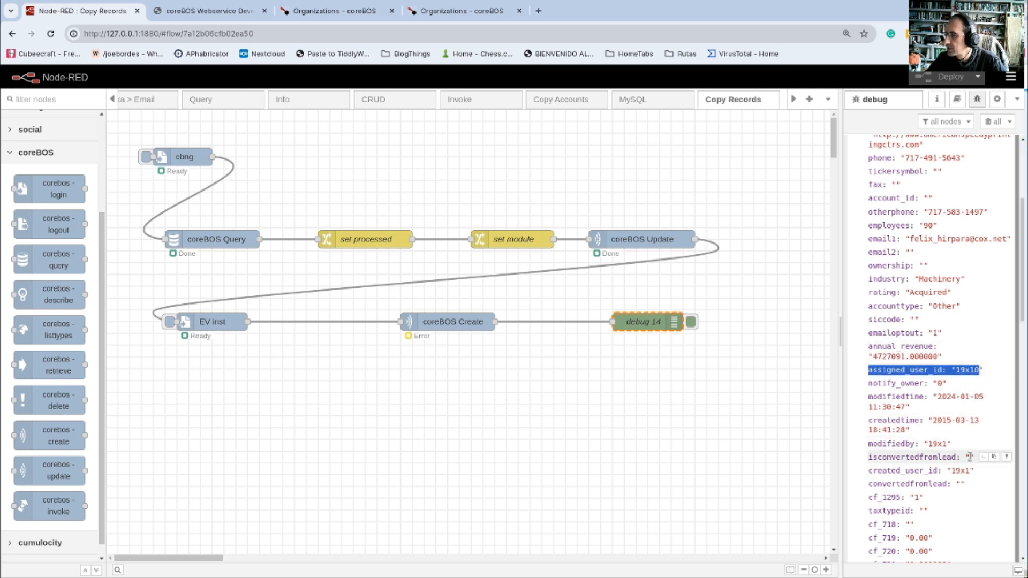
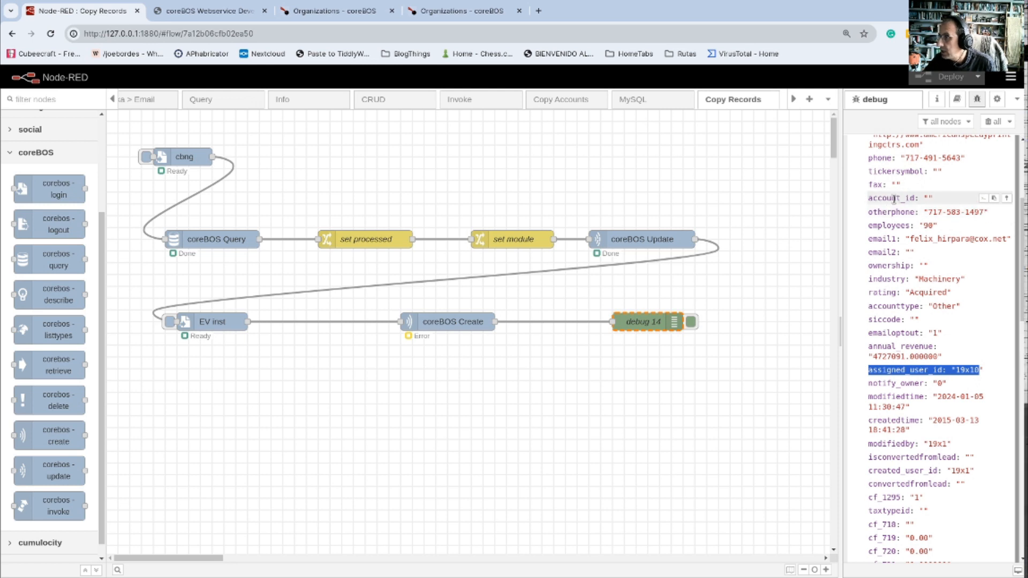
# - Compare the record's account_id field with the Member Of relation of Chemex Labs Ltd in coreBOS, then return to the Node-RED flow
pyautogui.moveTo(868, 198); pyautogui.dragTo(941, 201)
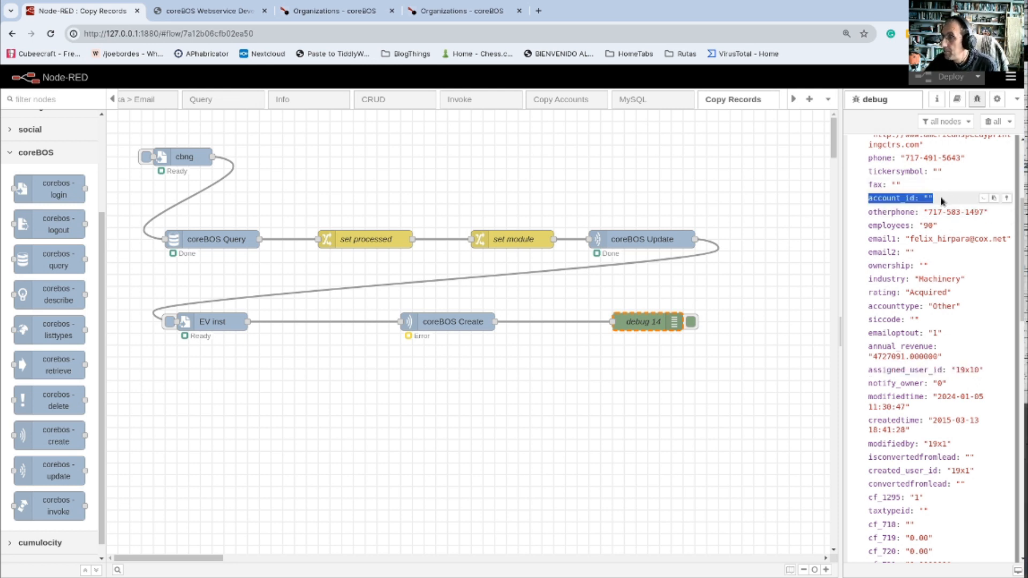
pyautogui.click(309, 12)
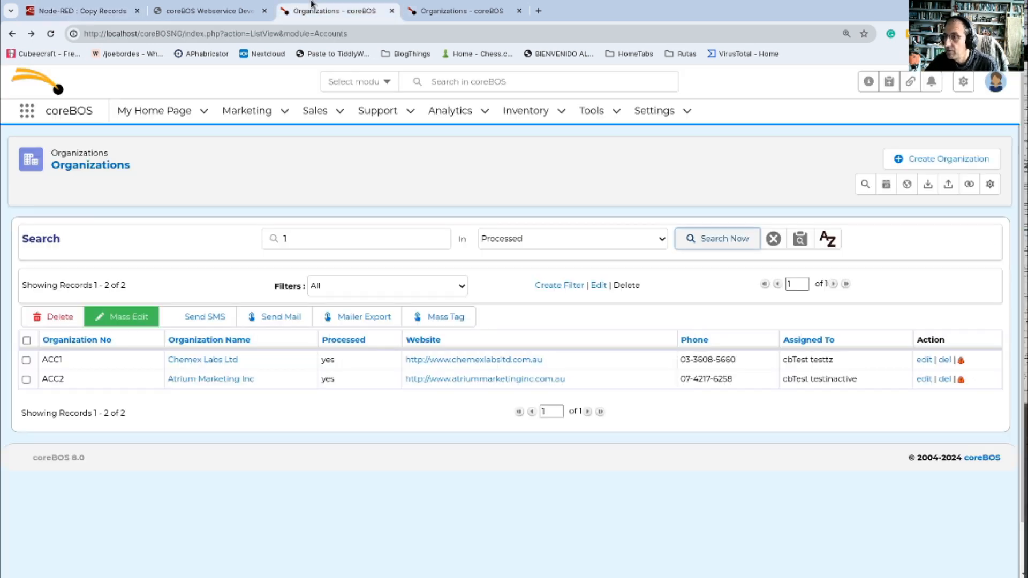
pyautogui.click(204, 362)
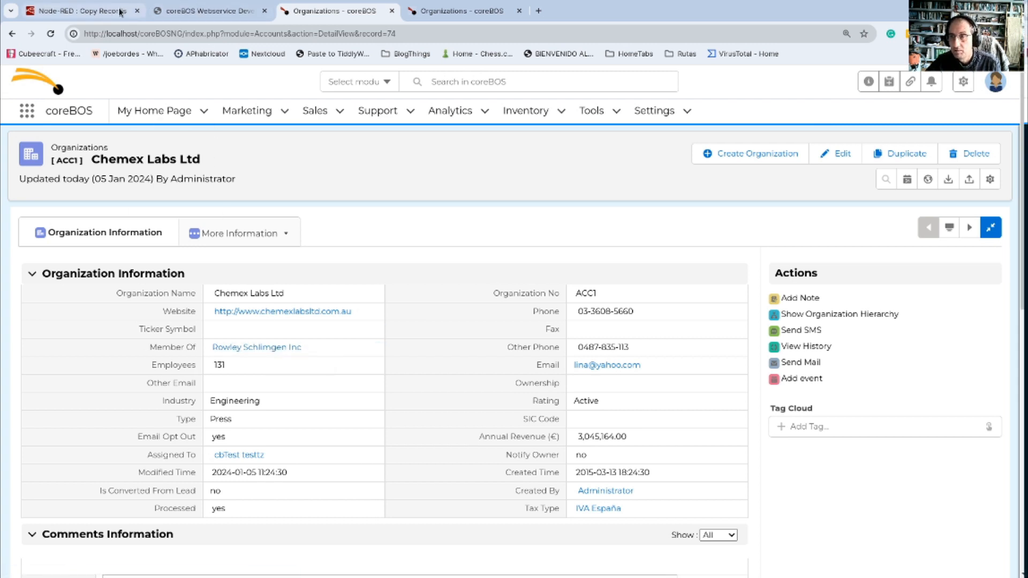
pyautogui.click(85, 11)
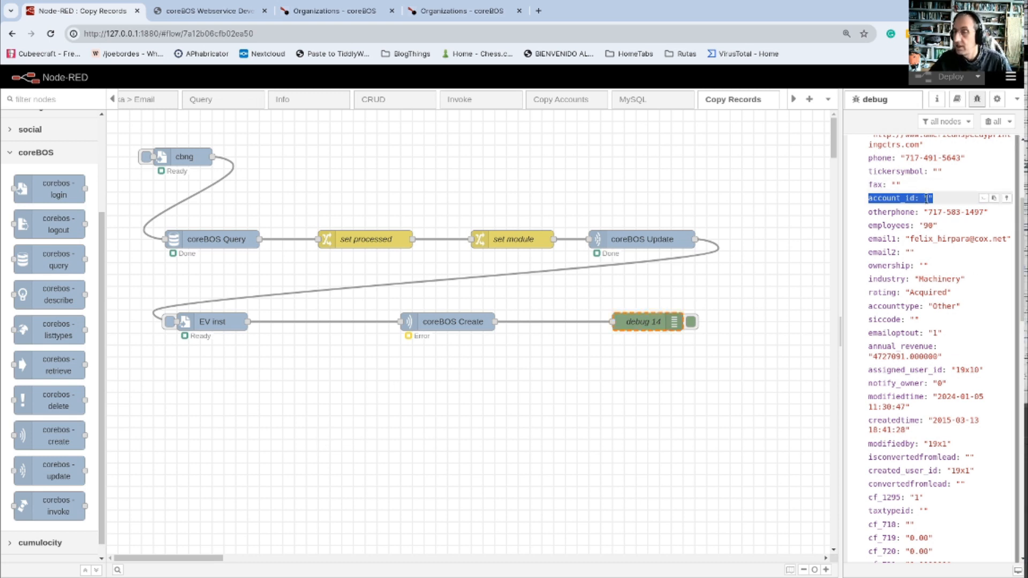
# - Find the id and cbuuid fields at the end of the record in the first debug message
pyautogui.scroll(-15, 926, 198)
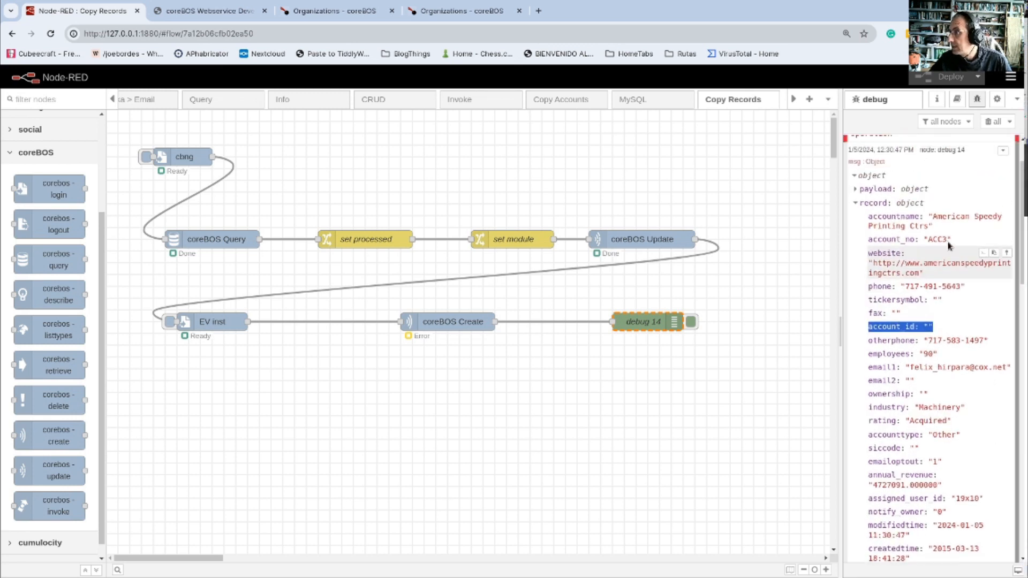
pyautogui.scroll(-1, 926, 267)
pyautogui.moveTo(896, 309); pyautogui.dragTo(914, 309)
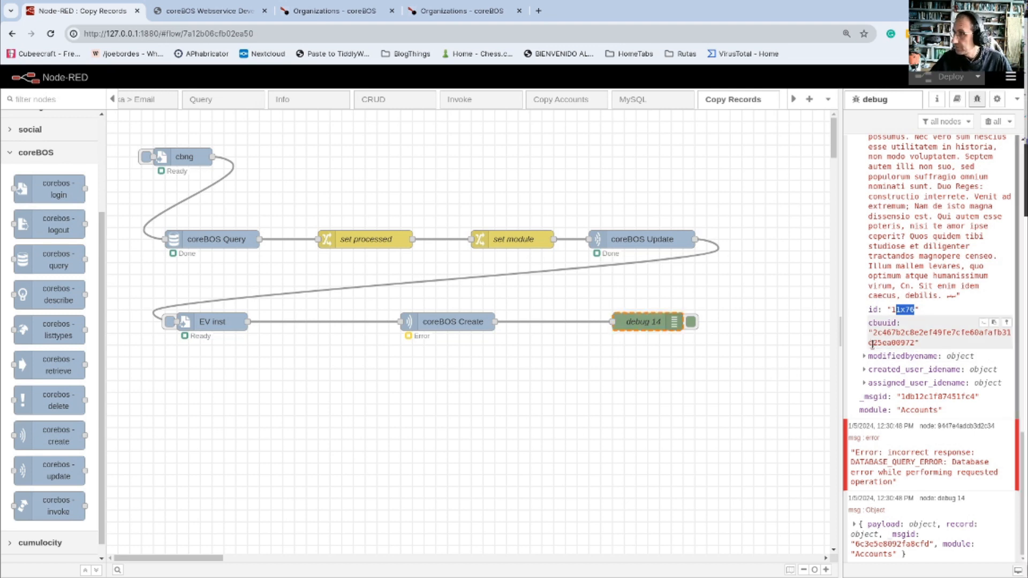
# - Examine the American Speedy Printing Ctrs record in the debug output for fields that could break the create, especially assigned_user_id
pyautogui.scroll(10, 888, 341)
pyautogui.scroll(2, 888, 340)
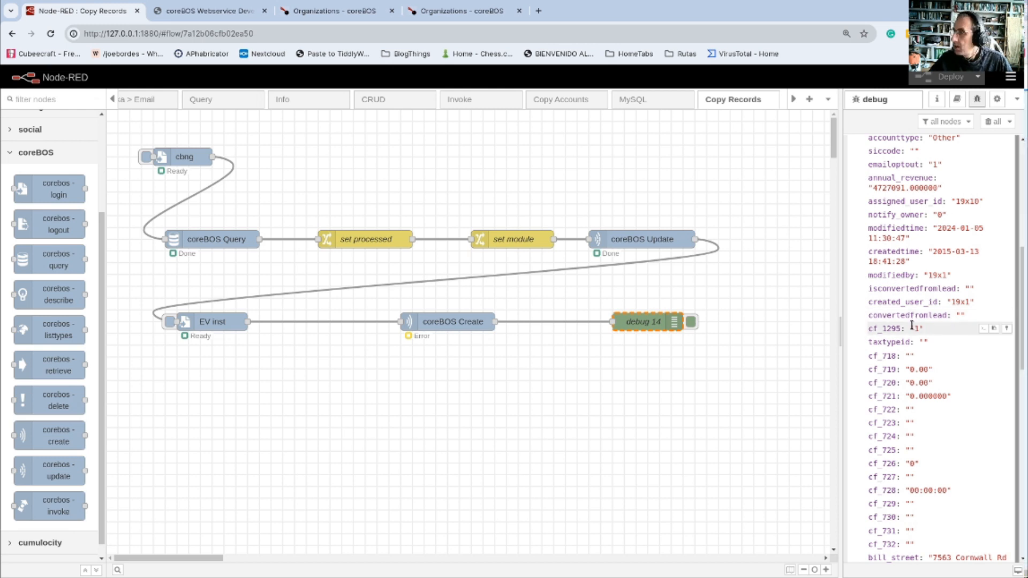
pyautogui.scroll(4, 914, 321)
pyautogui.scroll(5, 914, 328)
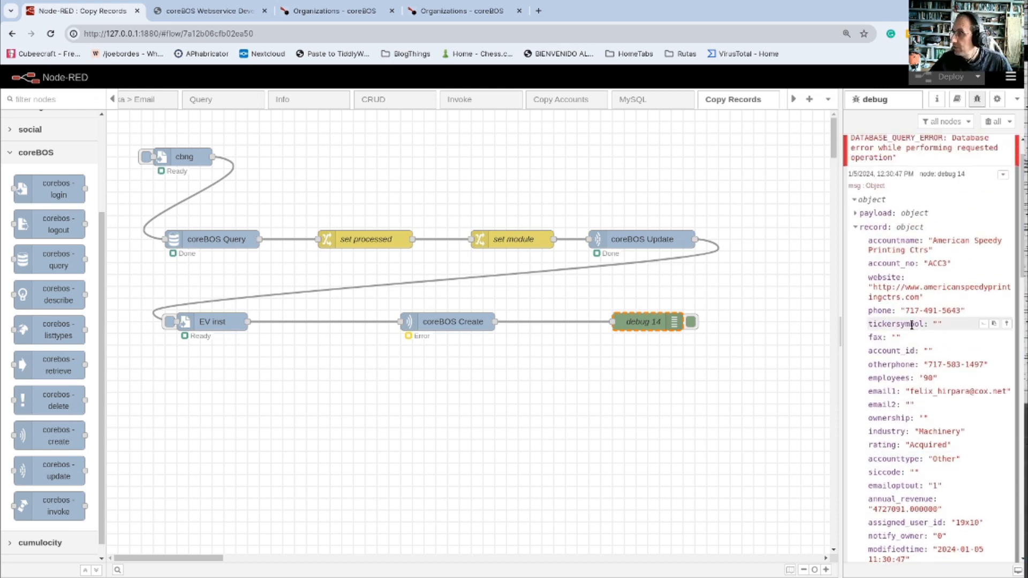
pyautogui.scroll(-3, 911, 325)
pyautogui.scroll(-3, 912, 324)
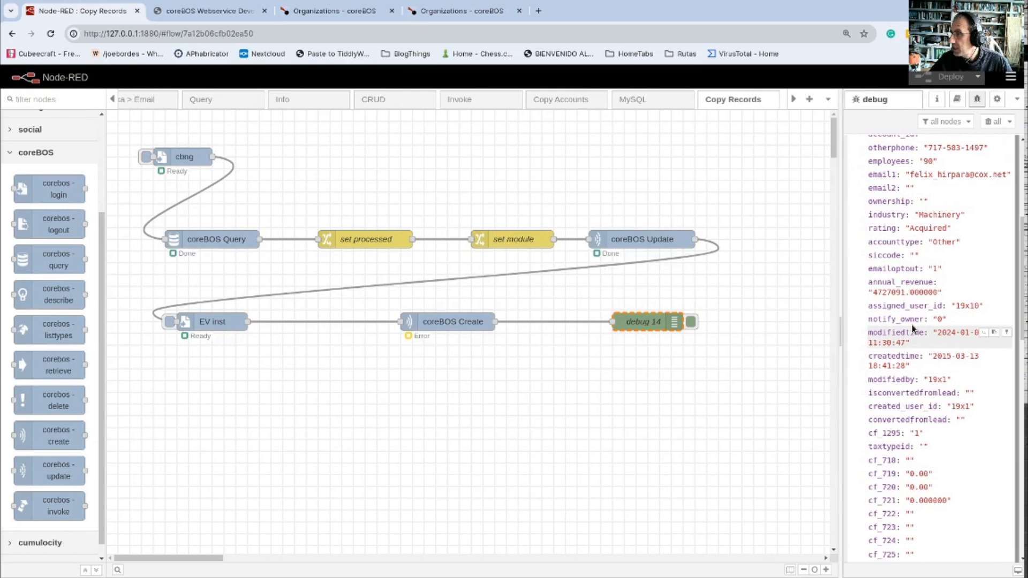
pyautogui.scroll(3, 912, 327)
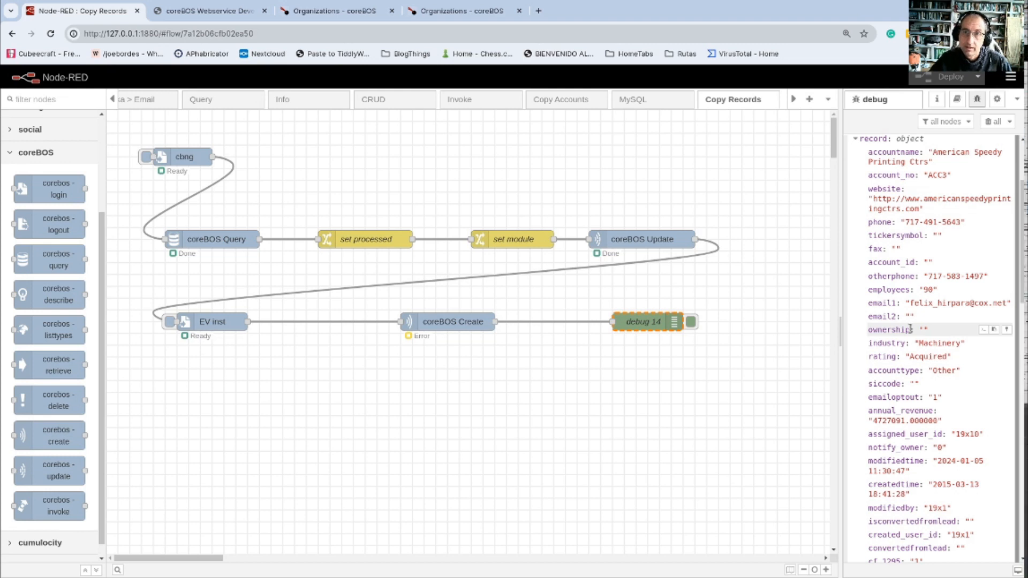
pyautogui.scroll(-2, 910, 334)
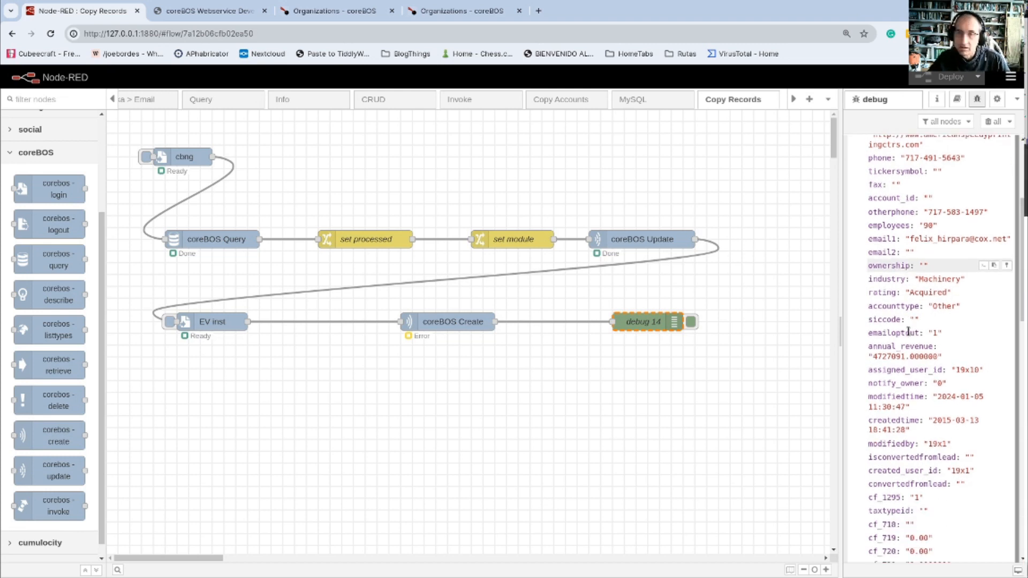
pyautogui.scroll(-2, 913, 343)
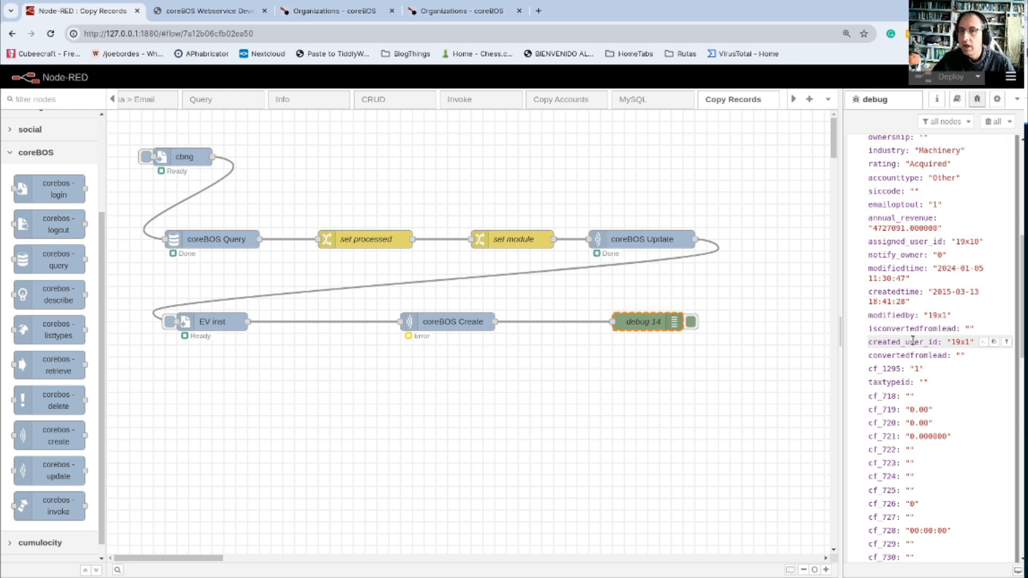
pyautogui.scroll(-3, 899, 341)
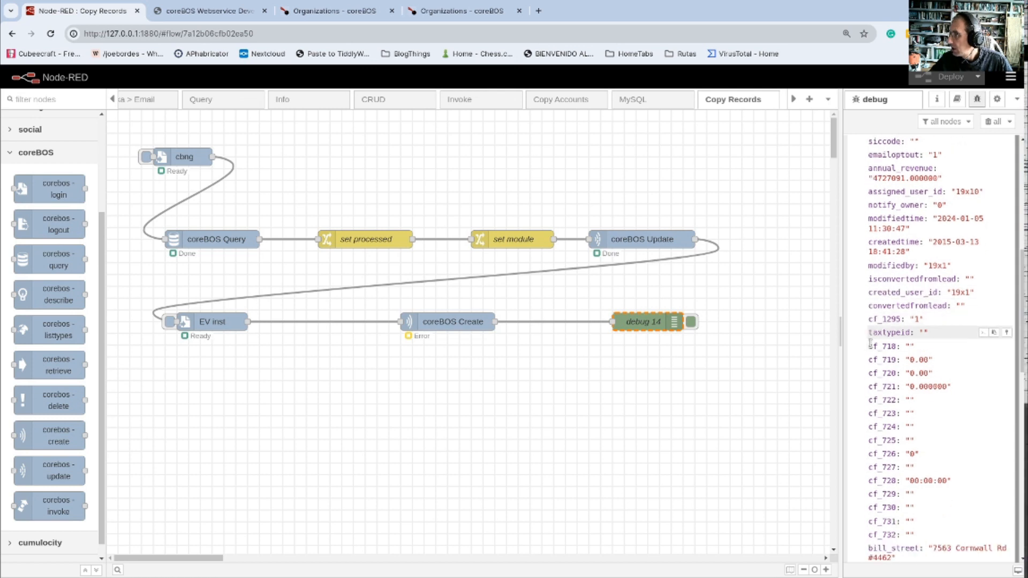
pyautogui.scroll(-5, 868, 344)
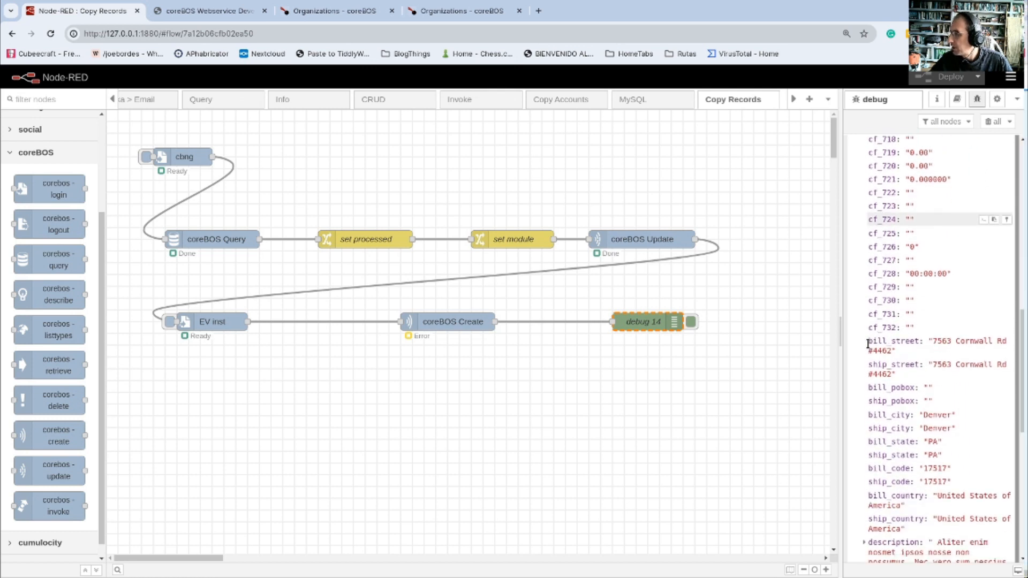
pyautogui.scroll(9, 869, 345)
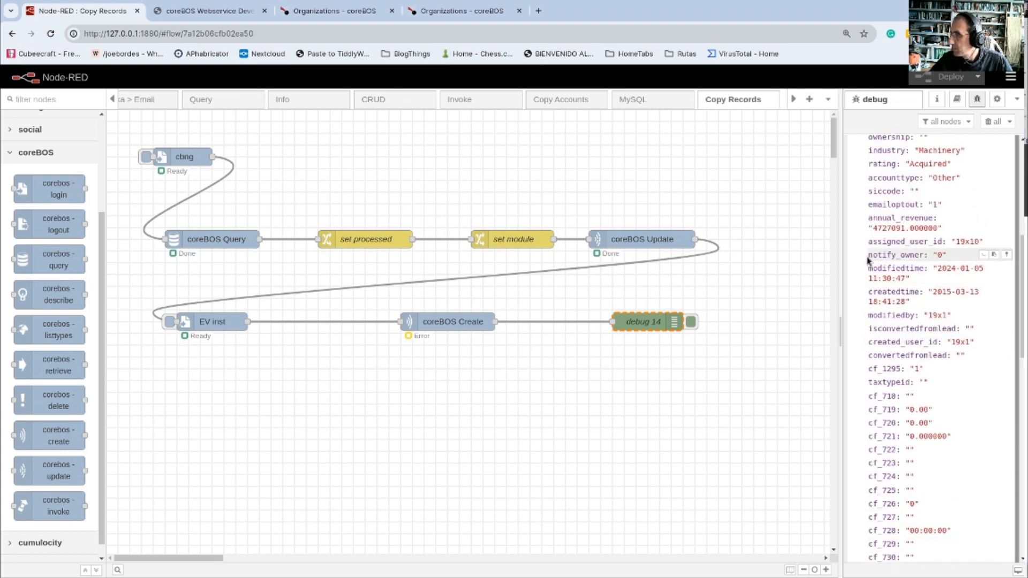
pyautogui.moveTo(867, 241); pyautogui.dragTo(980, 242)
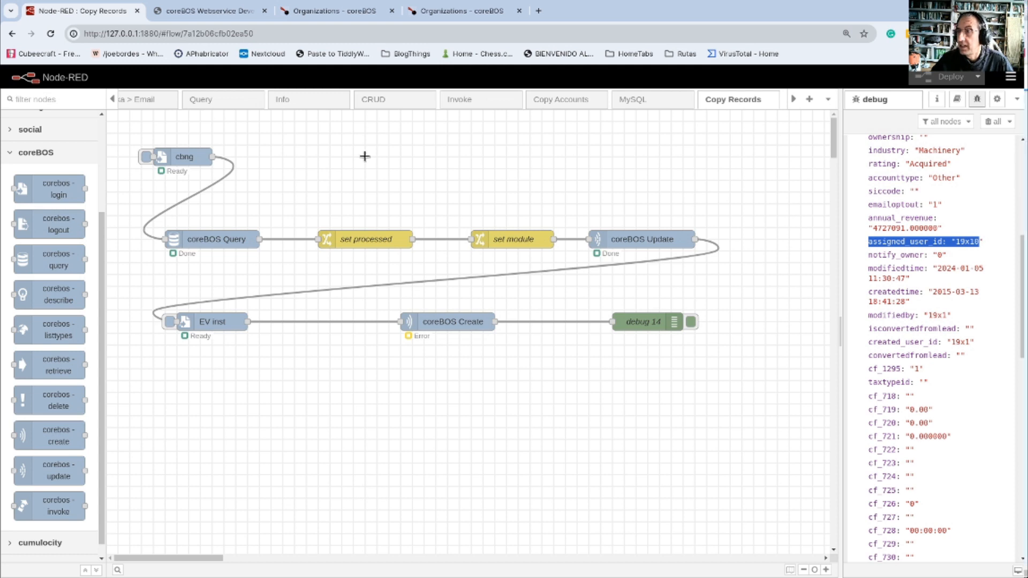
# - Open the evinst application settings separately and check the Users list for the users that exist there
pyautogui.click(455, 11)
pyautogui.click(963, 81)
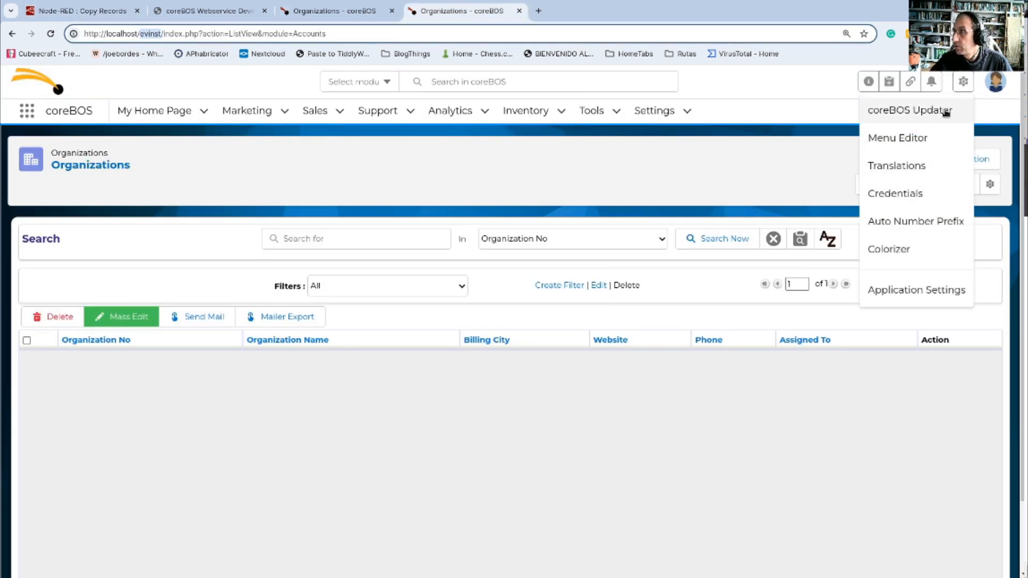
pyautogui.middleClick(908, 289)
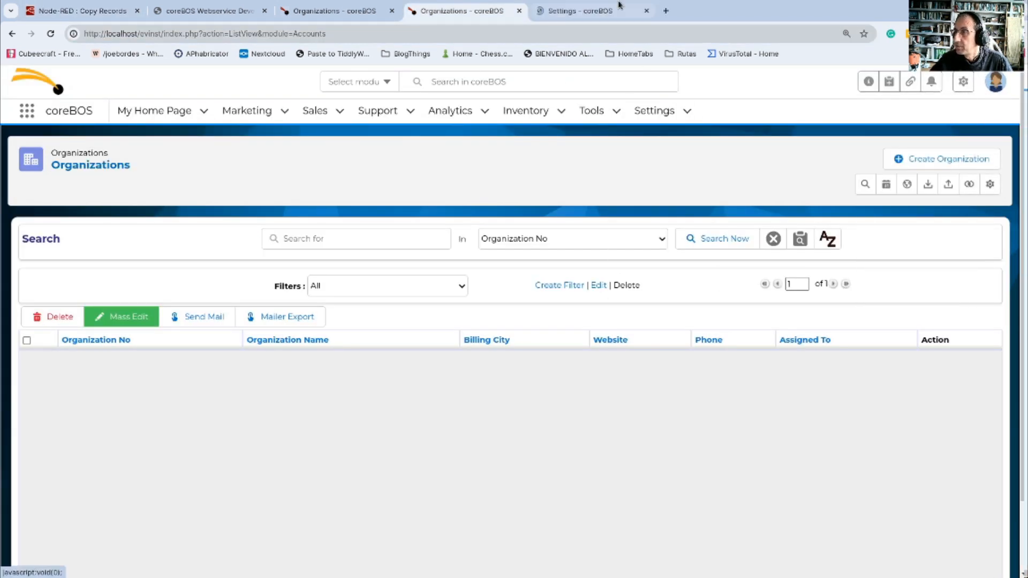
pyautogui.click(619, 6)
pyautogui.click(122, 302)
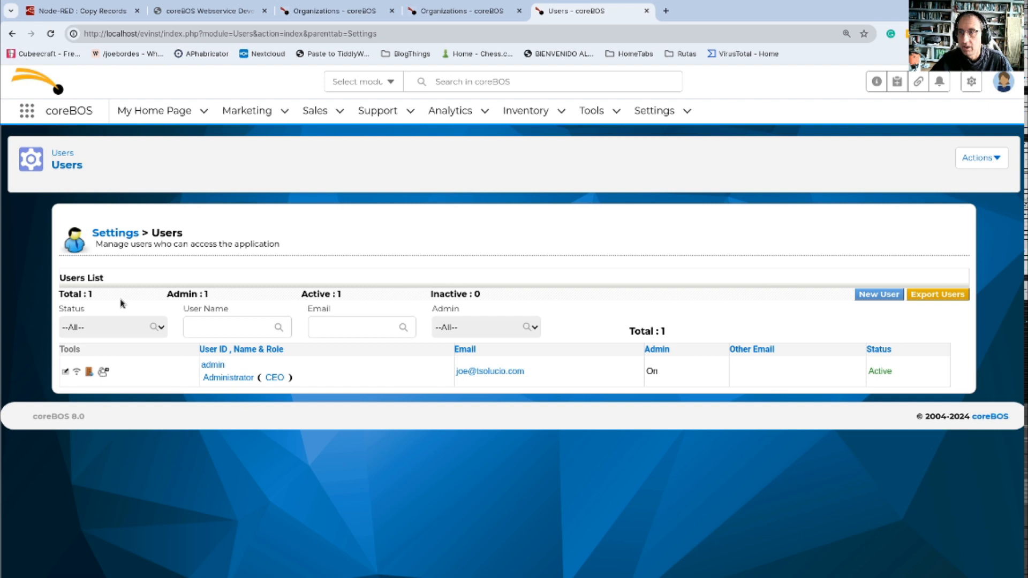
# - Back in the Node-RED flow, add the condition and assigned_user_id='19x1' before the limit in the coreBOS Query node's query
pyautogui.click(80, 11)
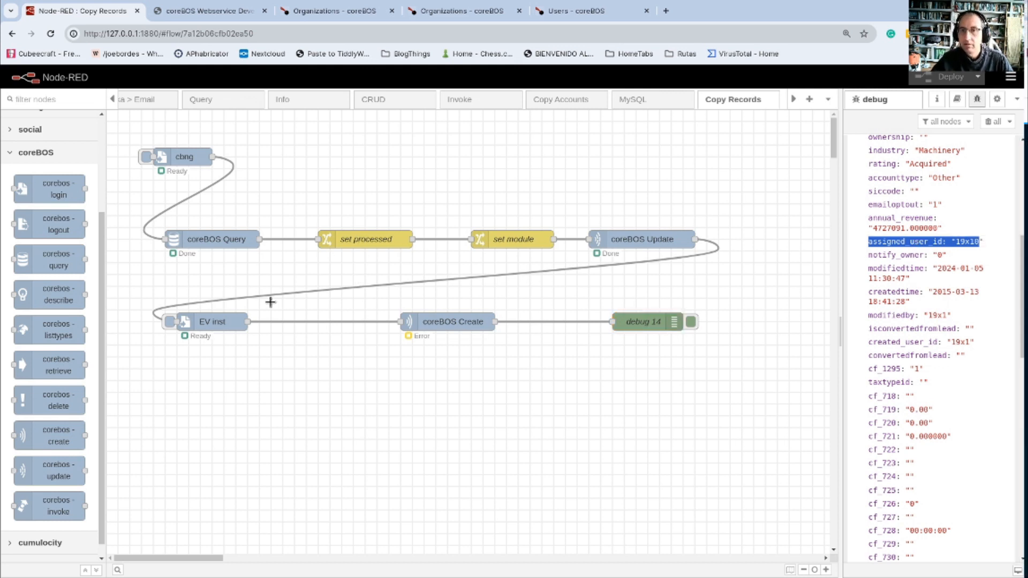
pyautogui.doubleClick(213, 239)
pyautogui.moveTo(734, 247); pyautogui.dragTo(792, 353)
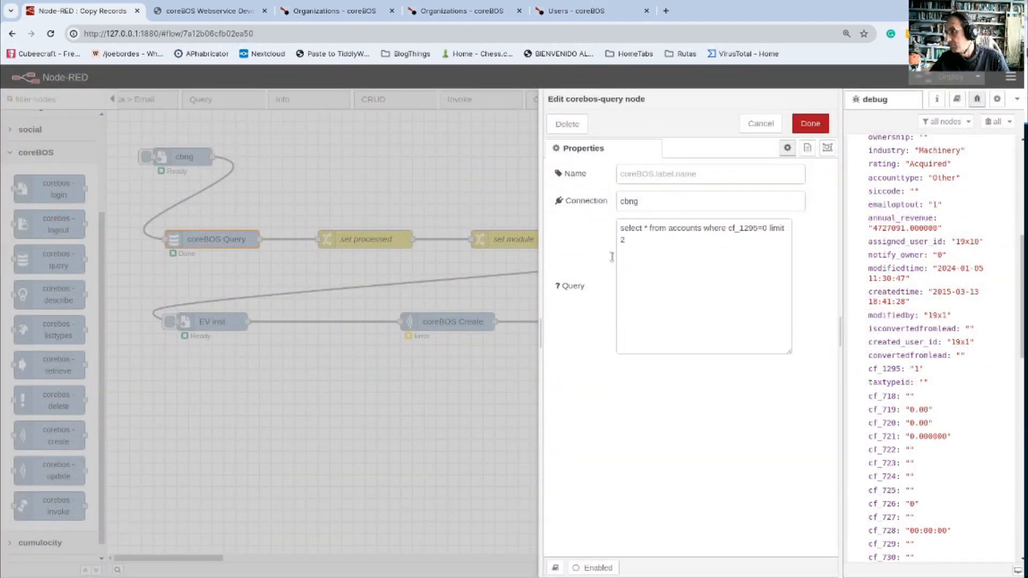
pyautogui.click(769, 227)
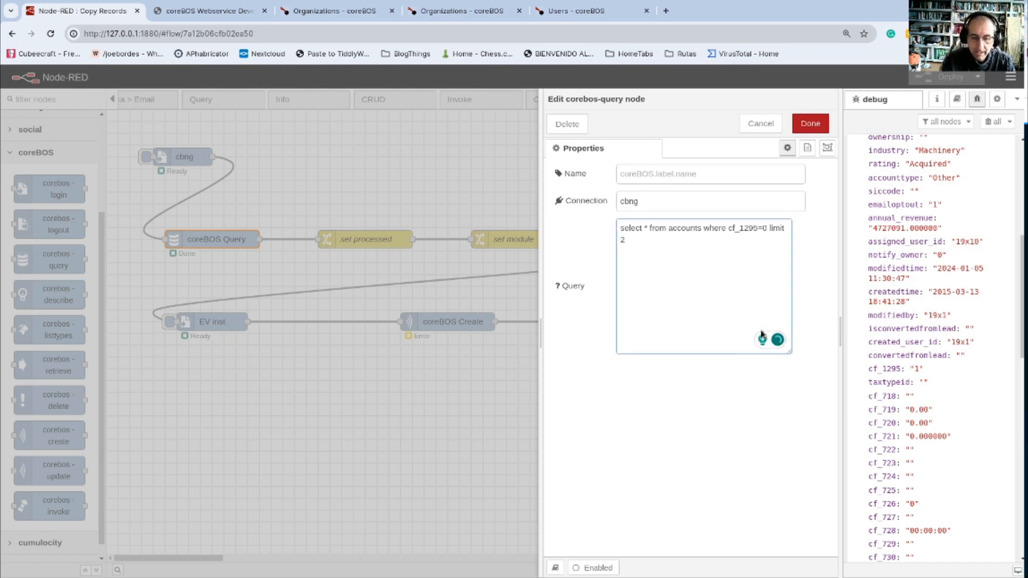
pyautogui.write('and ')
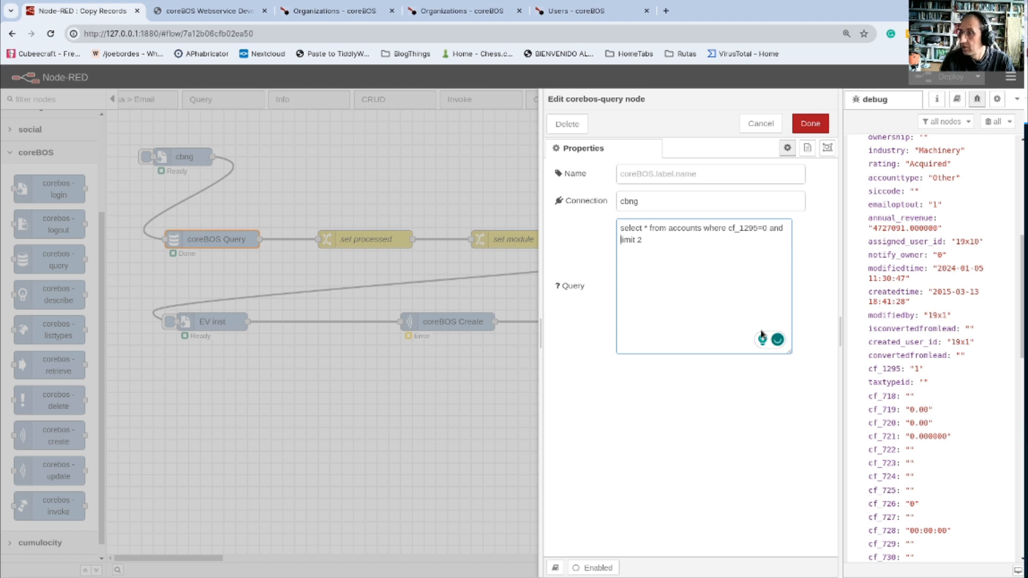
pyautogui.write('assigned')
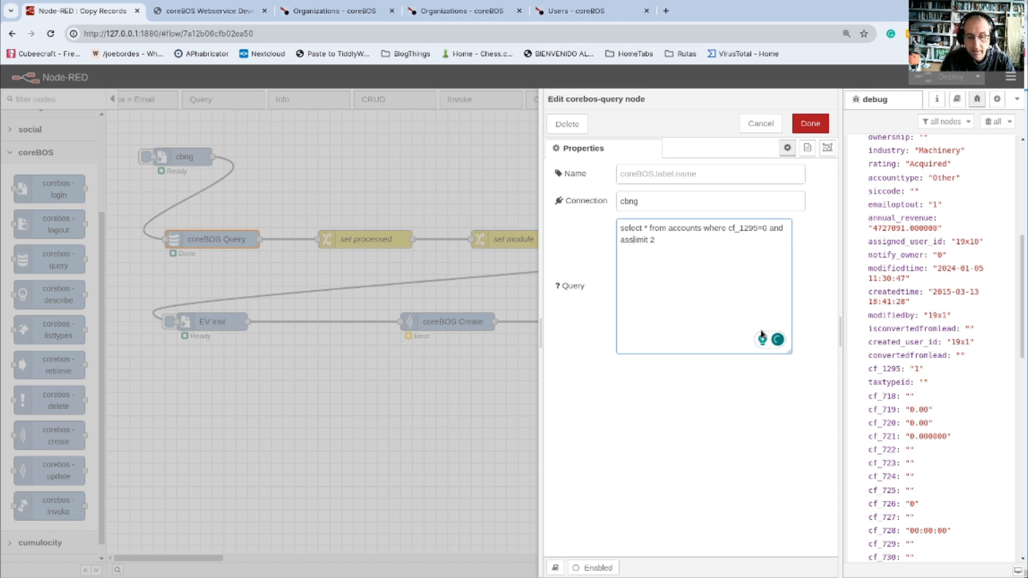
pyautogui.write('_user')
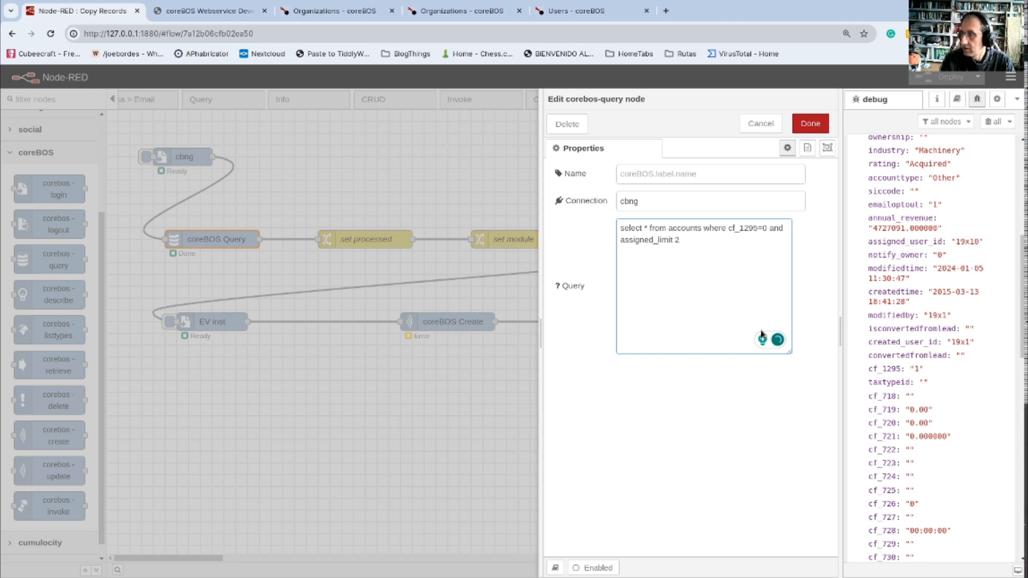
pyautogui.write("_id='1")
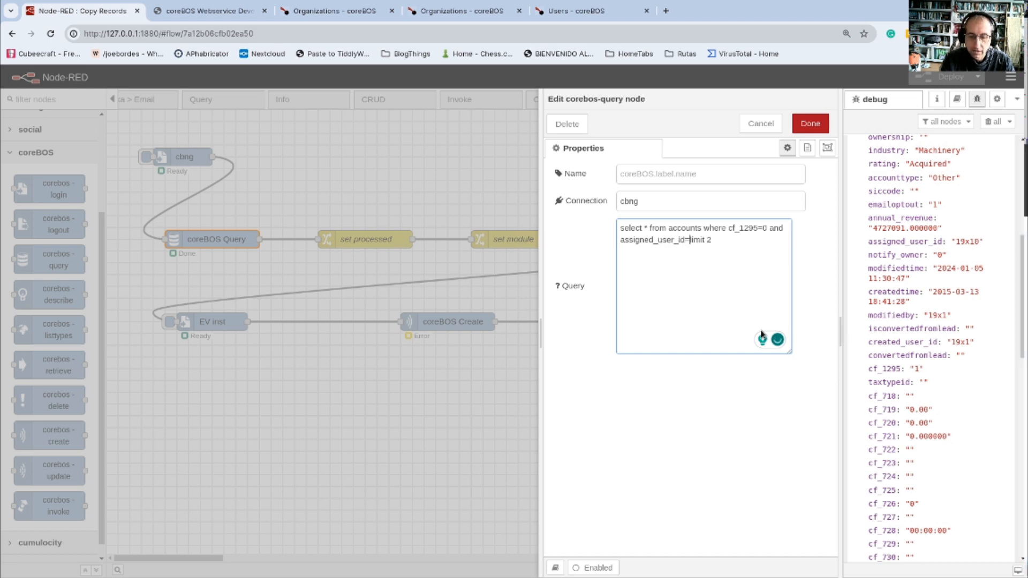
pyautogui.write("9x1'")
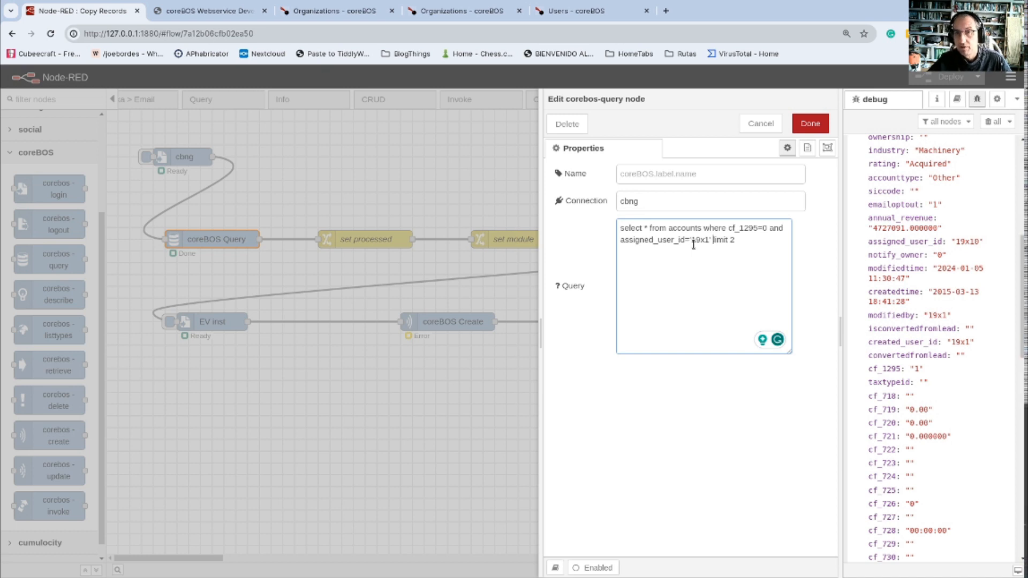
pyautogui.click(809, 125)
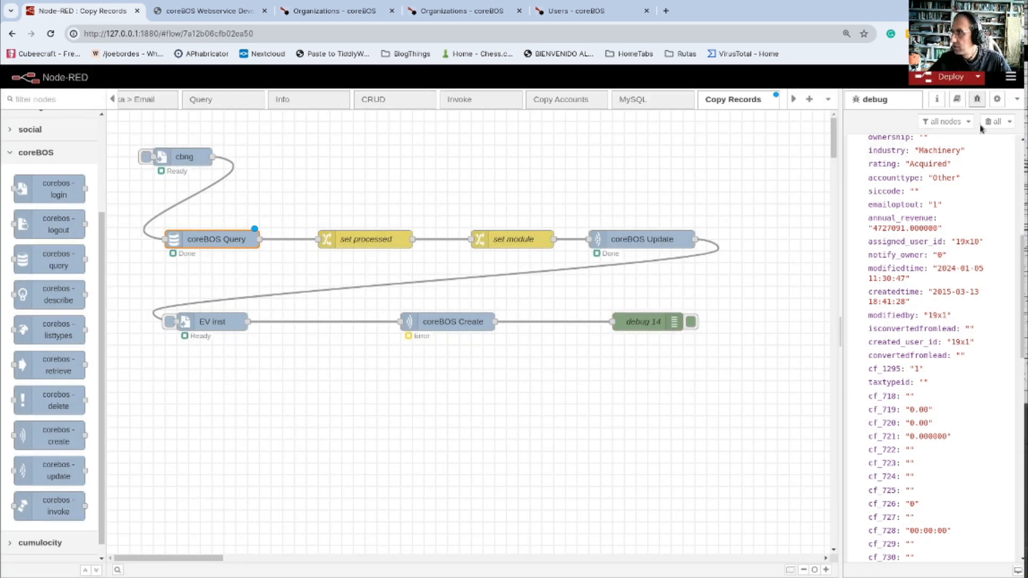
# - Clear all debug messages, deploy the changed flow and run it from the cbng login node
pyautogui.click(991, 121)
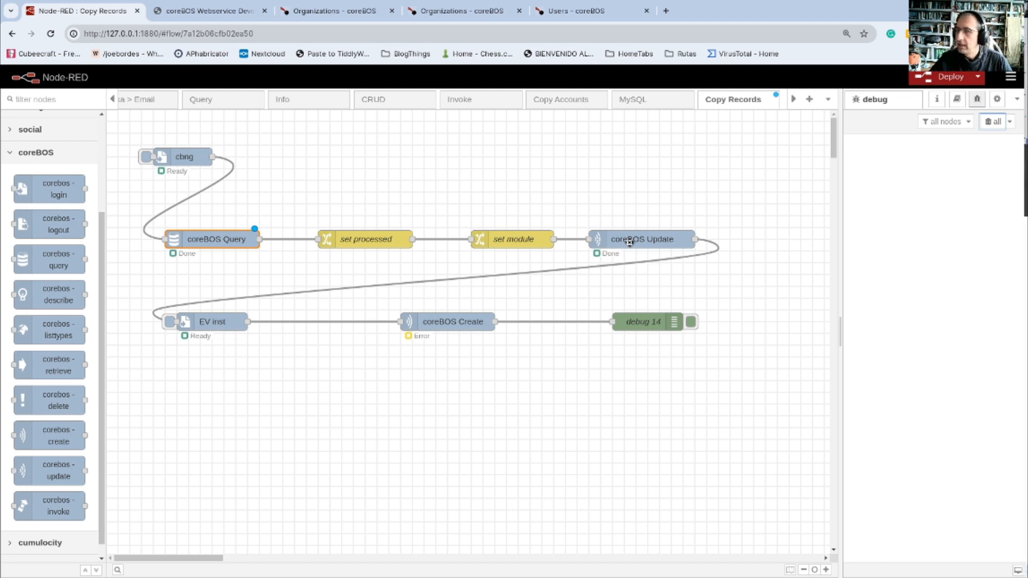
pyautogui.click(936, 78)
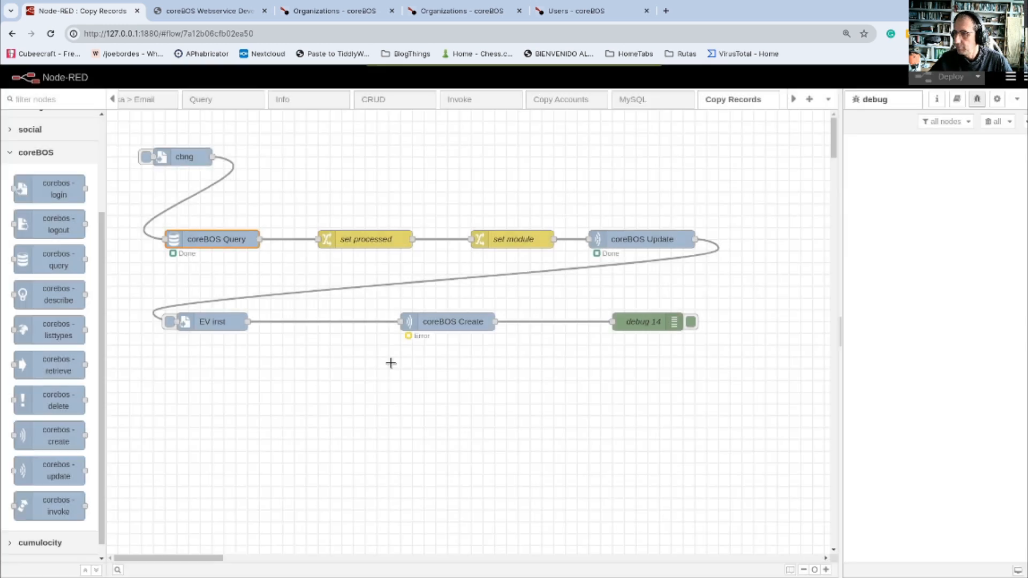
pyautogui.click(146, 157)
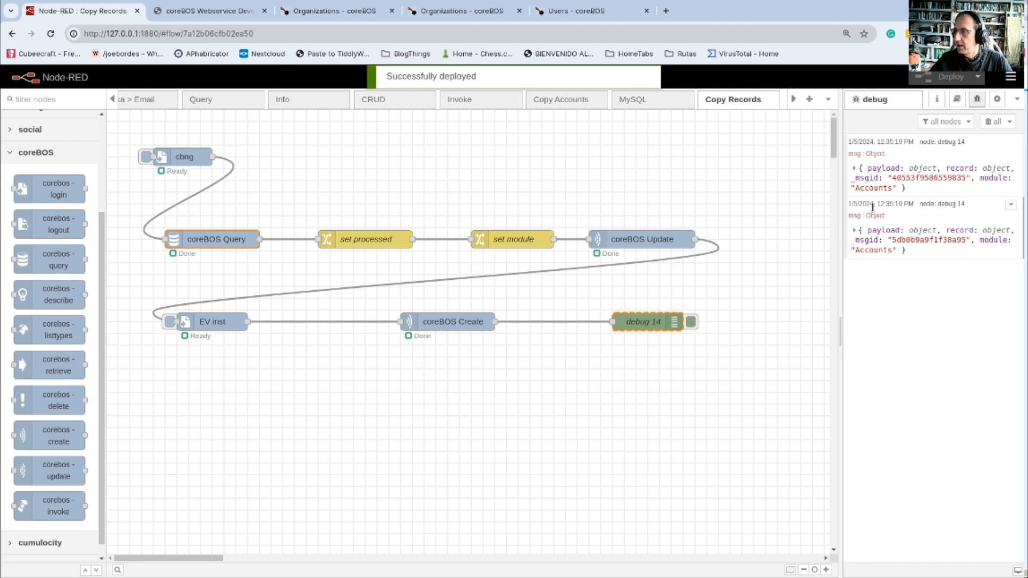
# - Expand both new debug messages and check the created flag and EVinst connection details in the first one's payload
pyautogui.click(855, 169)
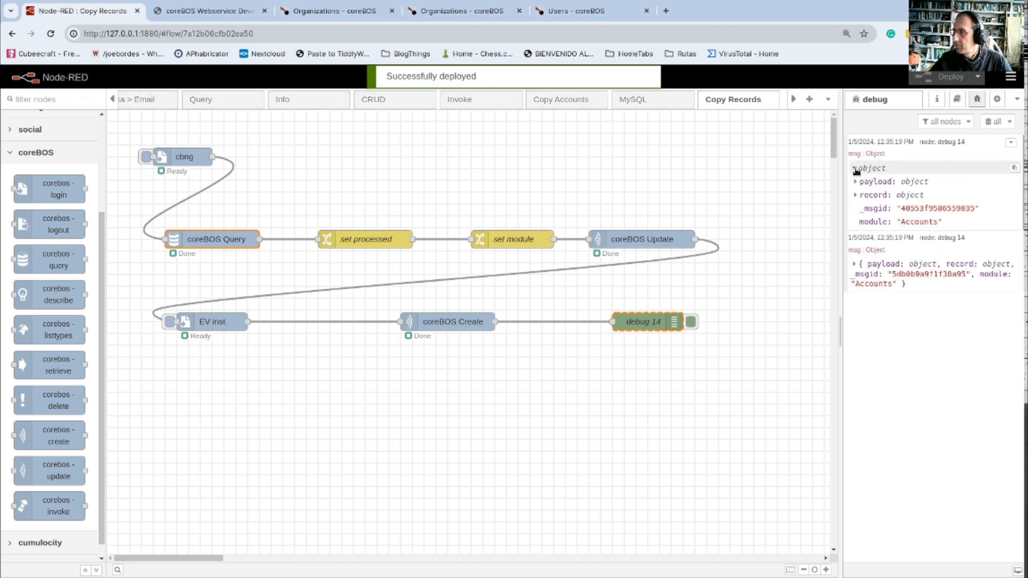
pyautogui.click(854, 265)
pyautogui.click(855, 182)
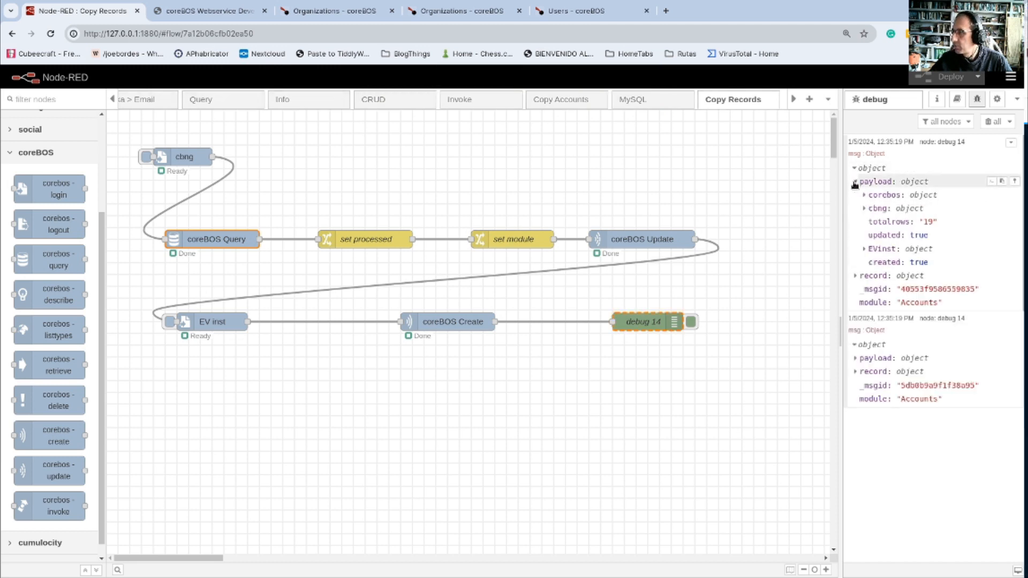
pyautogui.moveTo(867, 262); pyautogui.dragTo(934, 262)
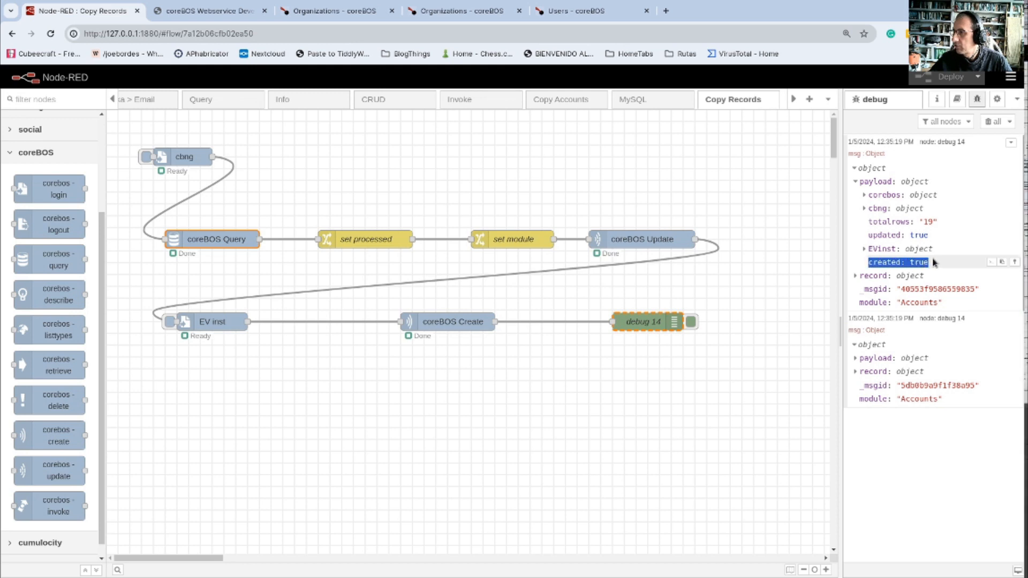
pyautogui.click(871, 251)
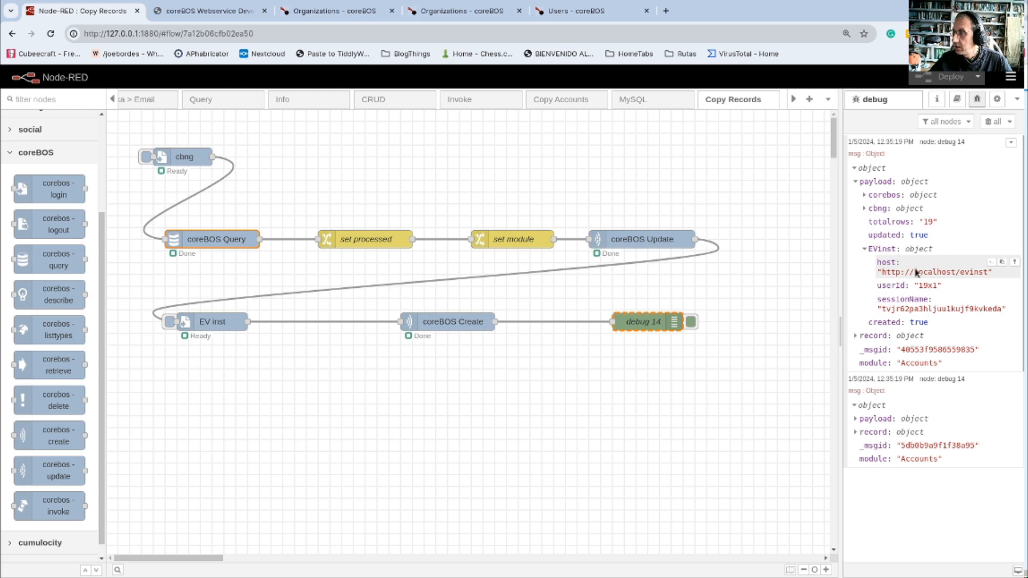
pyautogui.click(865, 250)
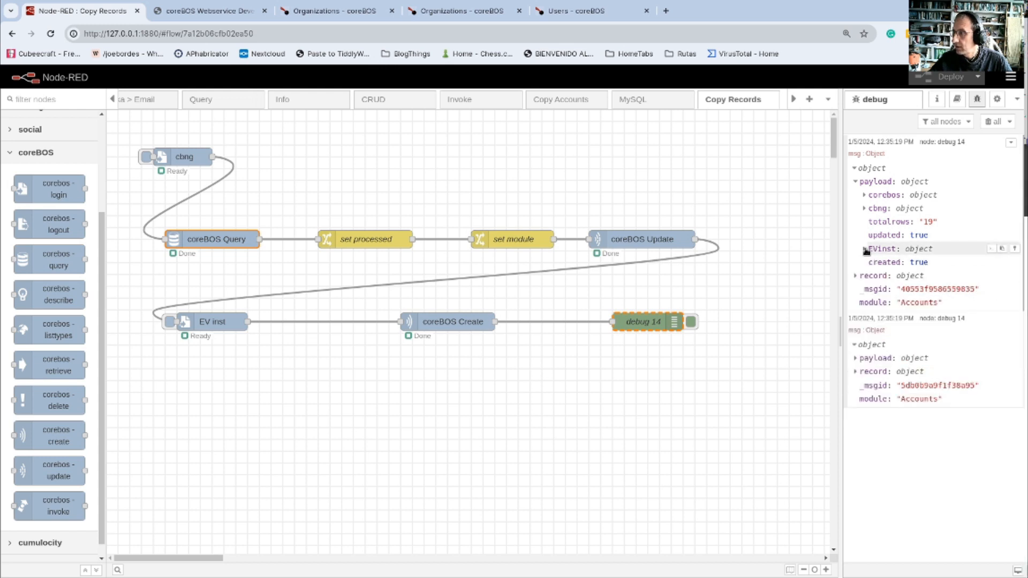
# - Expand the record in the first debug message and review its fields through id and cbuuid
pyautogui.click(856, 277)
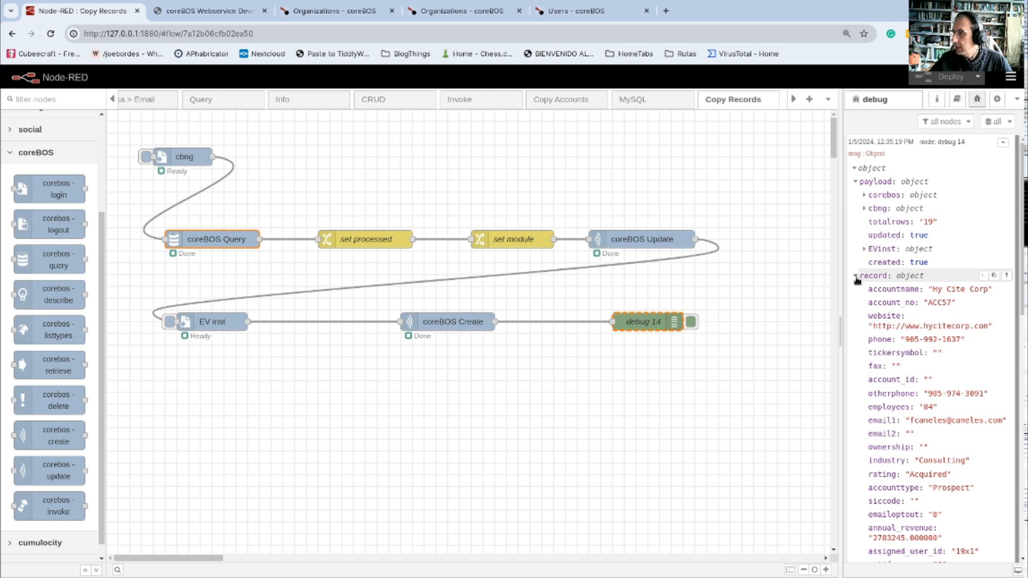
pyautogui.scroll(-12, 923, 308)
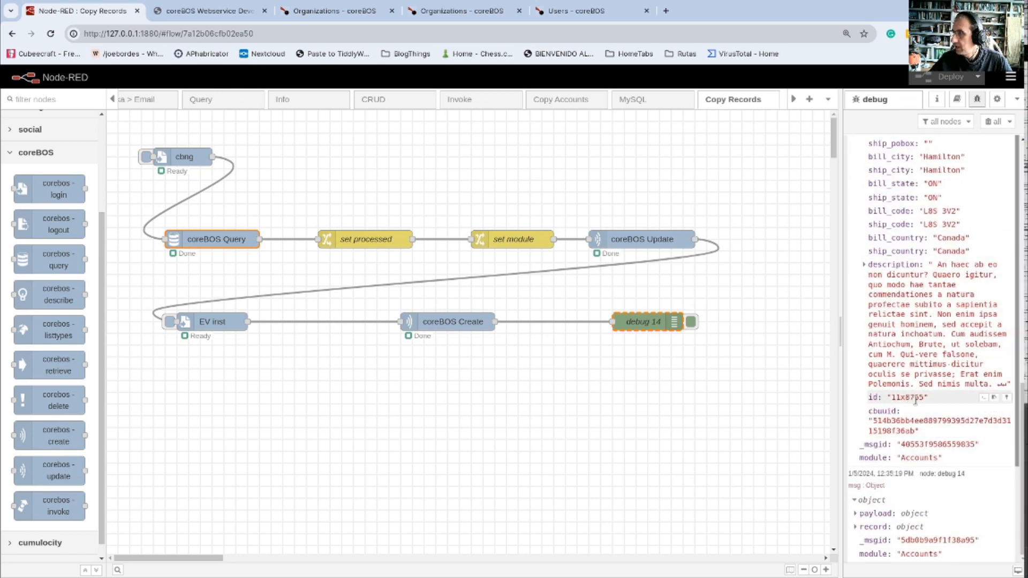
pyautogui.scroll(10, 916, 397)
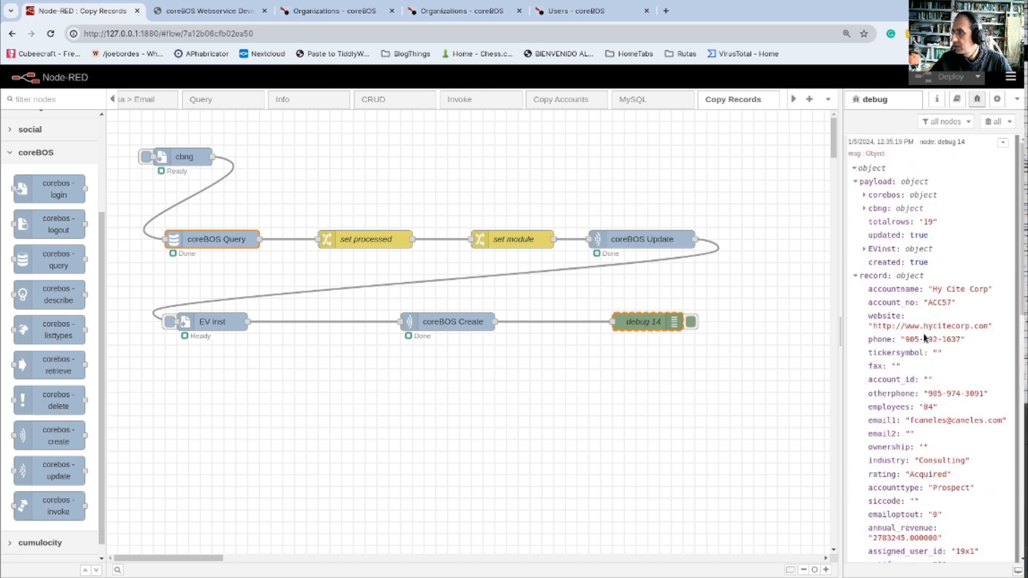
pyautogui.scroll(-8, 966, 446)
pyautogui.scroll(-3, 966, 446)
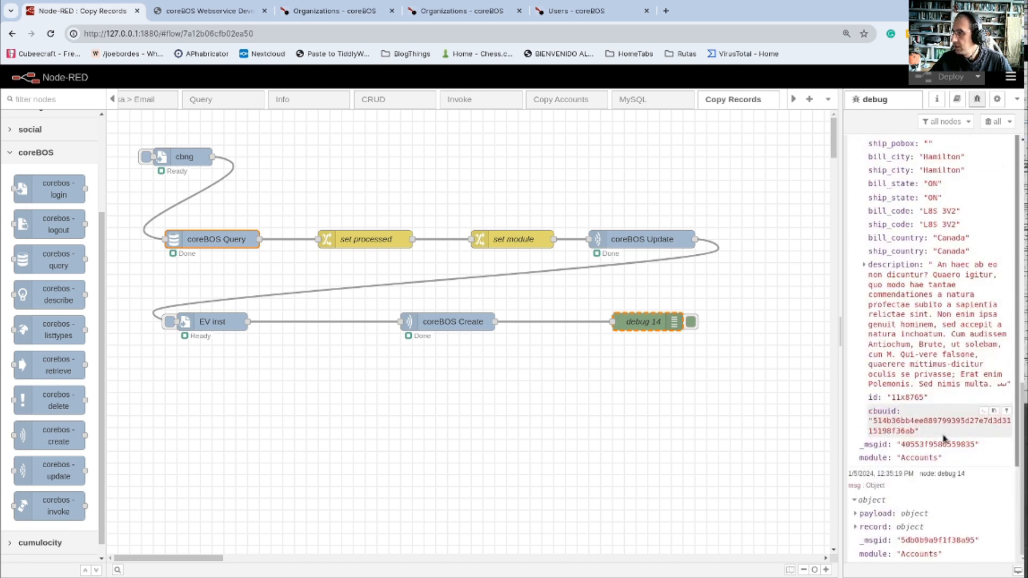
pyautogui.scroll(10, 936, 433)
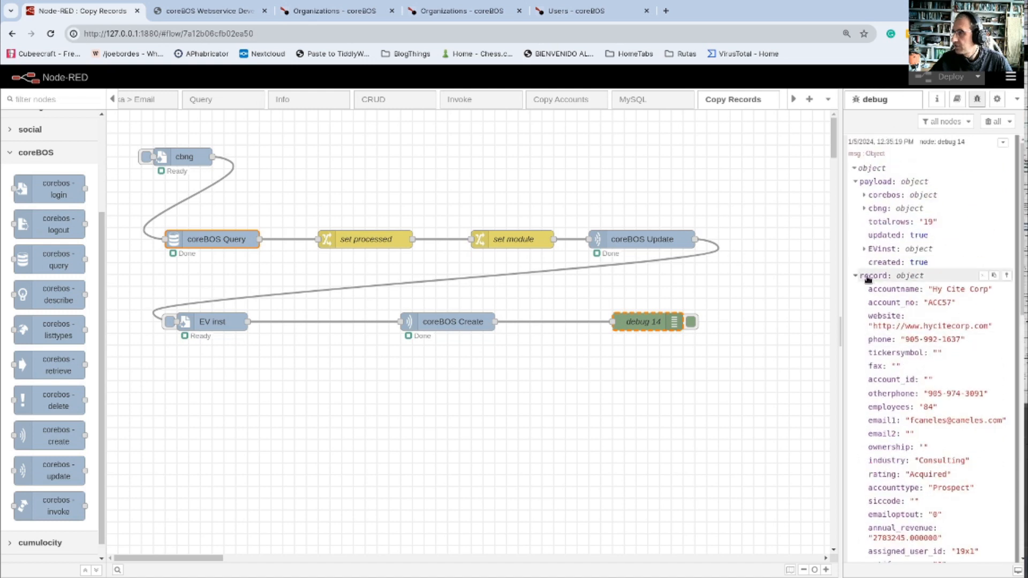
# - Collapse the record in the first debug message and expand the record in the second one to check its organization
pyautogui.click(853, 276)
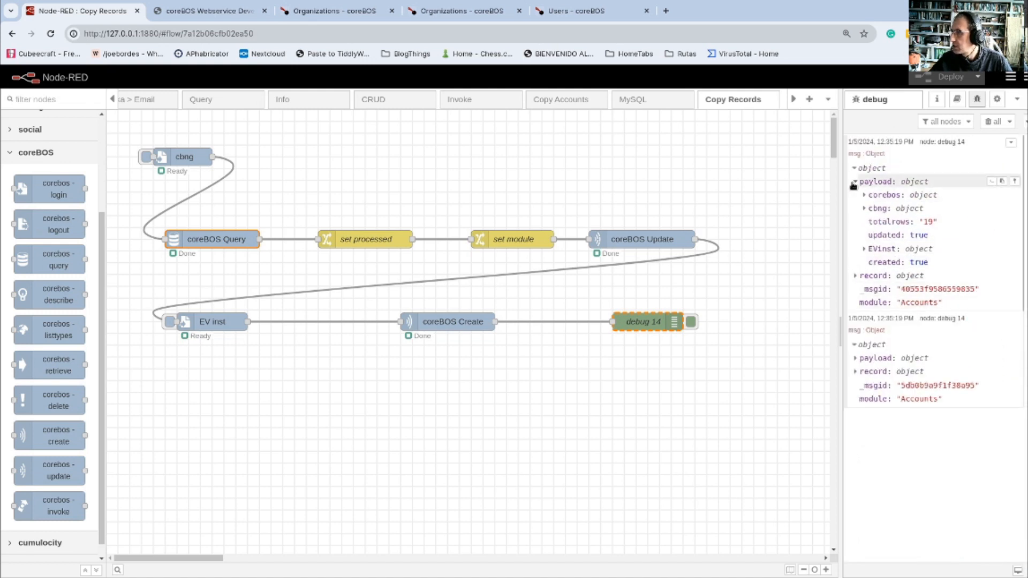
pyautogui.click(858, 276)
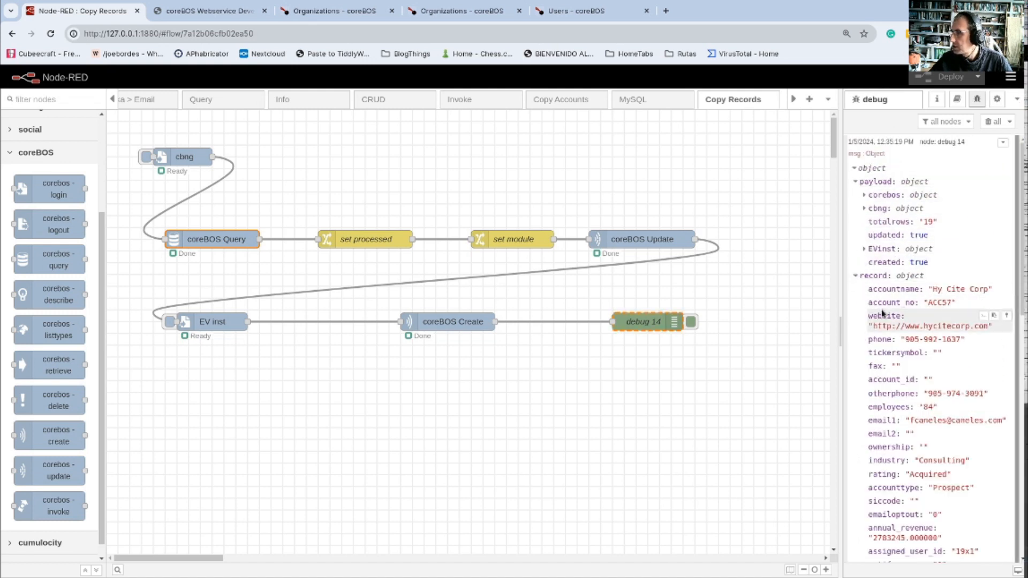
pyautogui.click(855, 276)
pyautogui.click(858, 371)
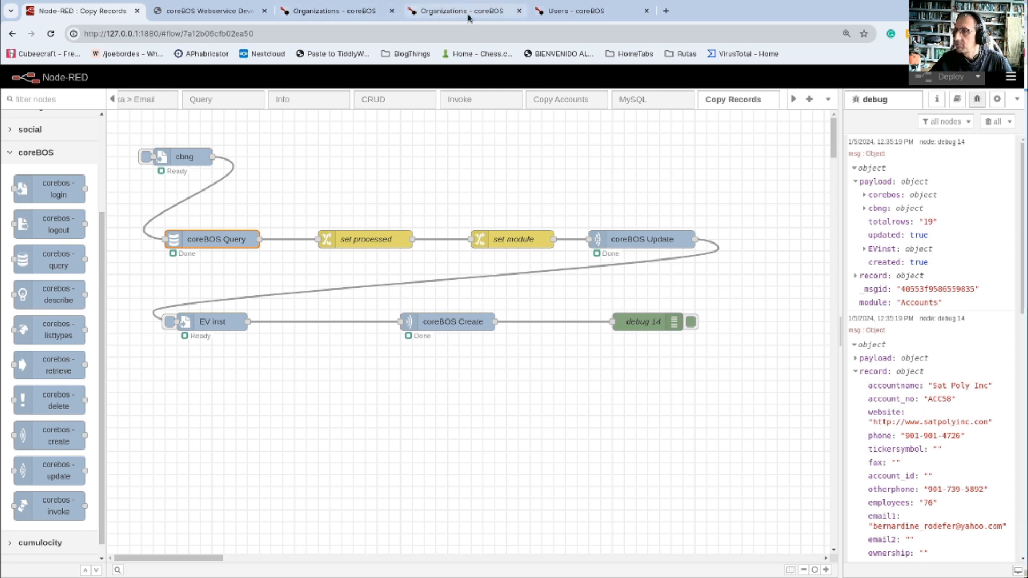
# - Switch to the evinst Organizations list, reload it, and examine the array key warning and the Assigned To values of the copied records
pyautogui.click(490, 12)
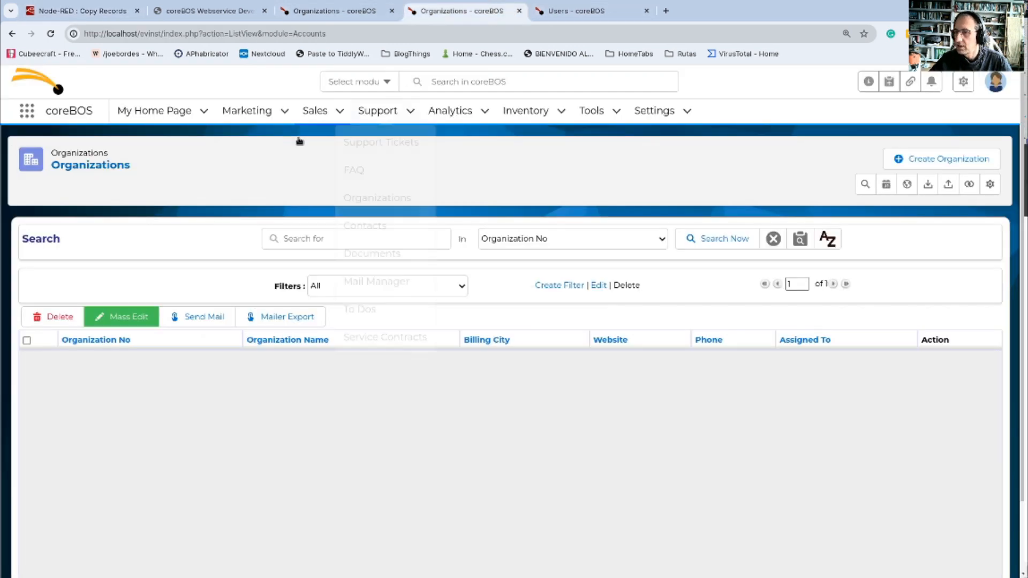
pyautogui.click(89, 166)
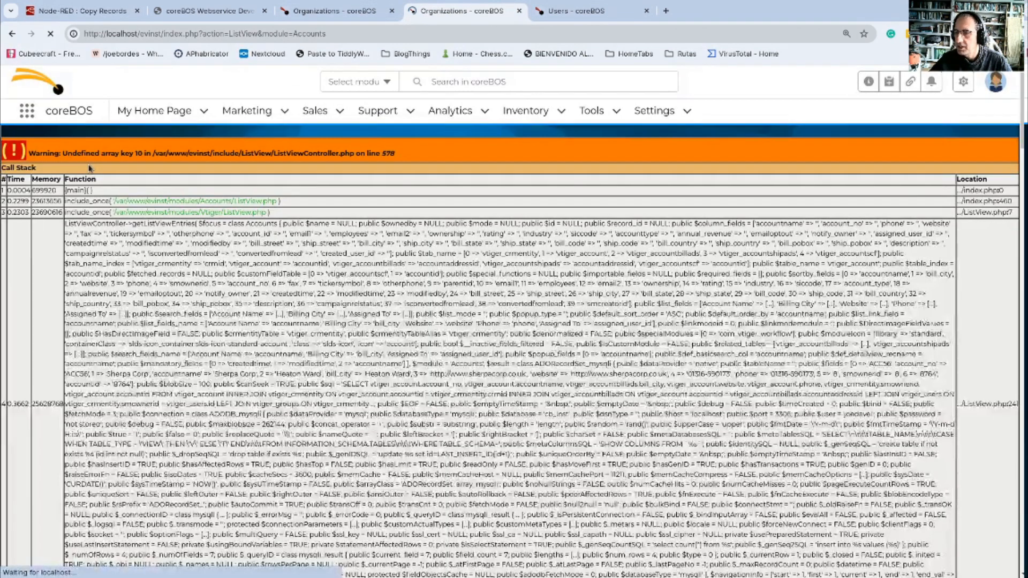
pyautogui.click(47, 34)
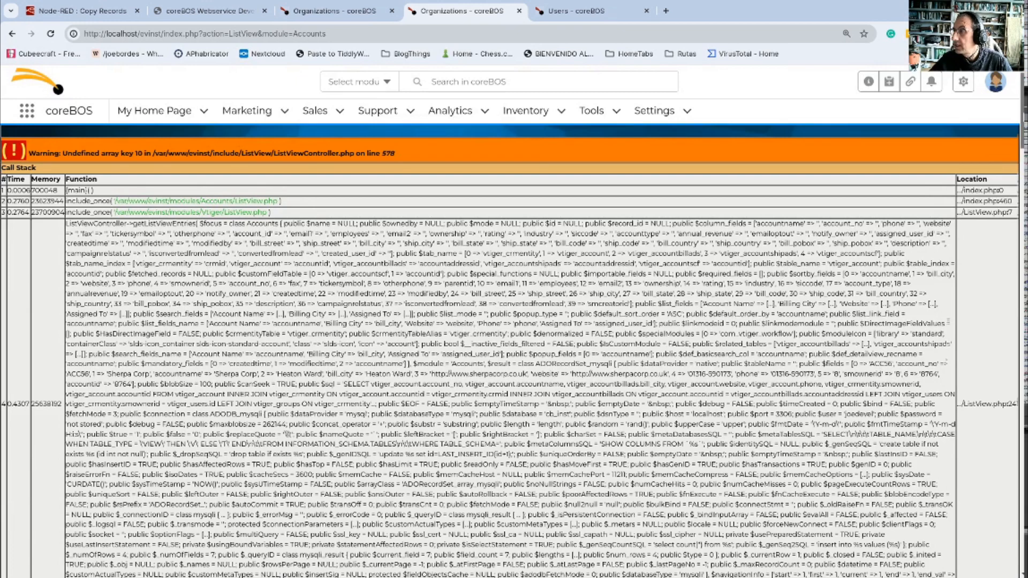
pyautogui.scroll(-15, 217, 523)
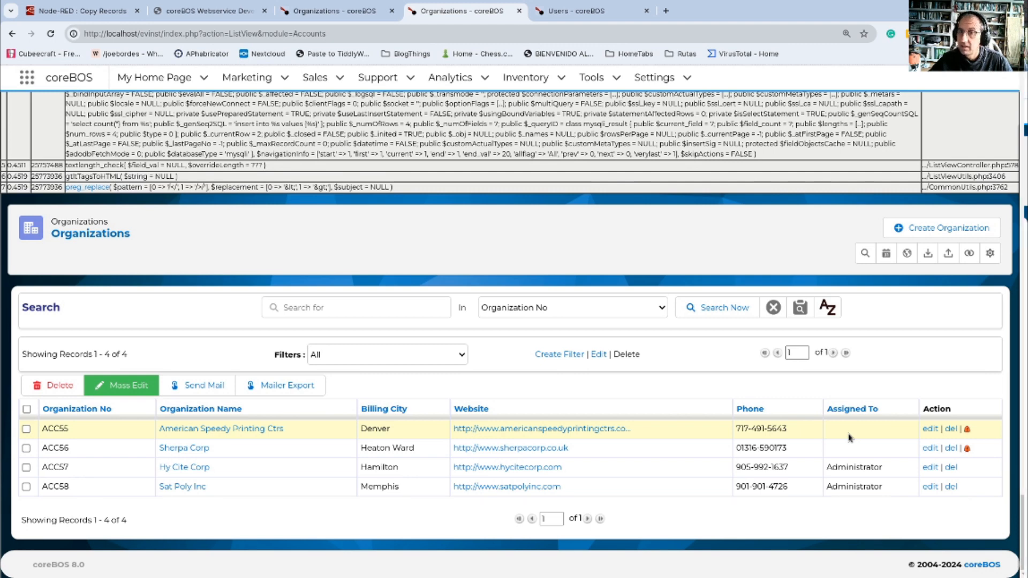
pyautogui.scroll(12, 686, 395)
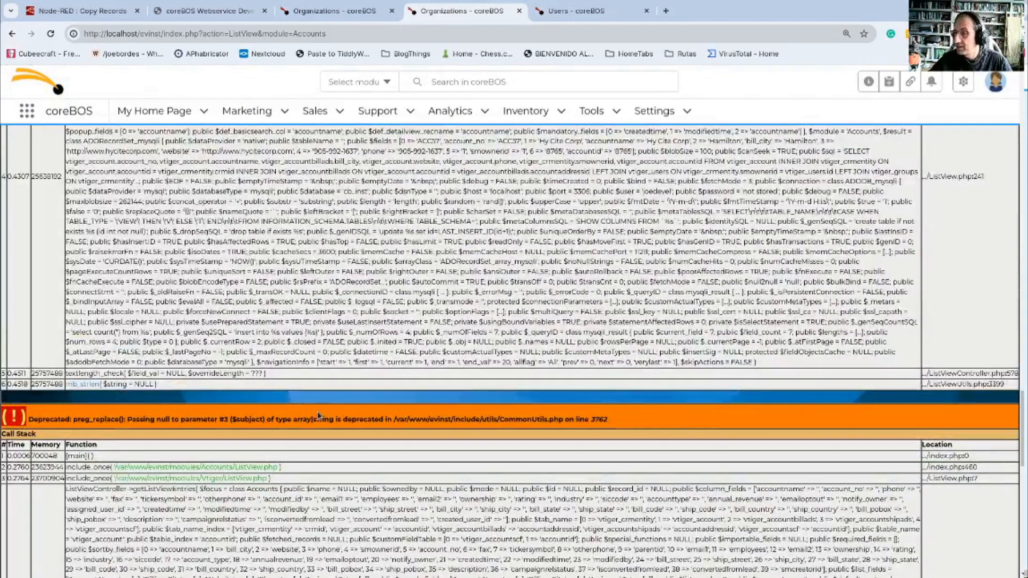
pyautogui.scroll(5, 102, 163)
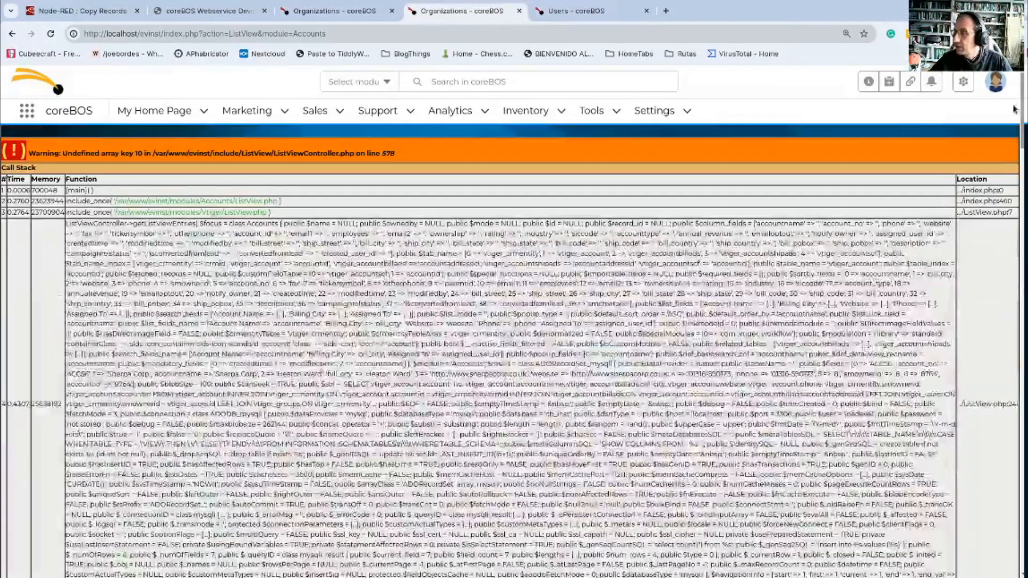
pyautogui.doubleClick(137, 153)
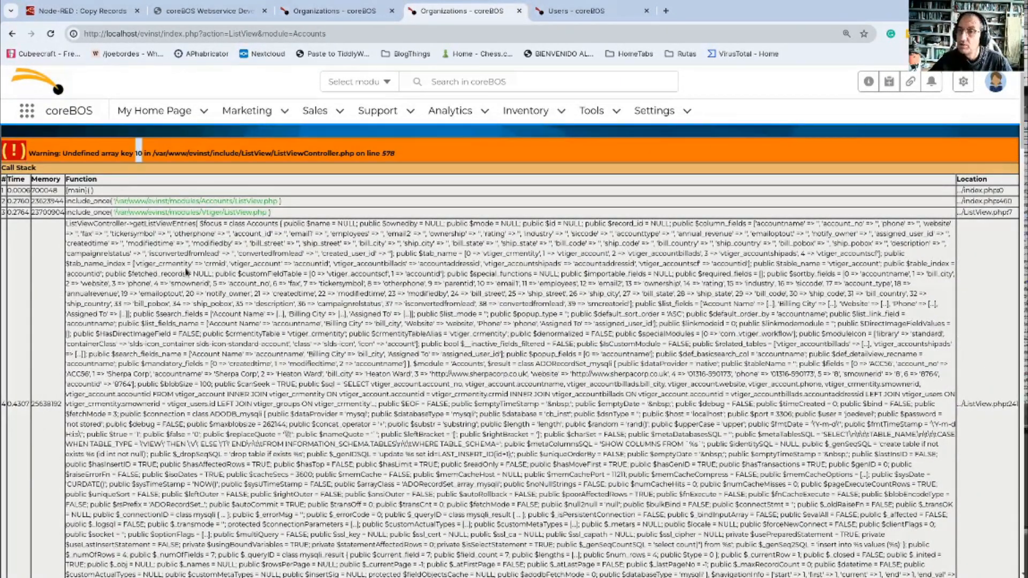
pyautogui.scroll(-10, 1001, 372)
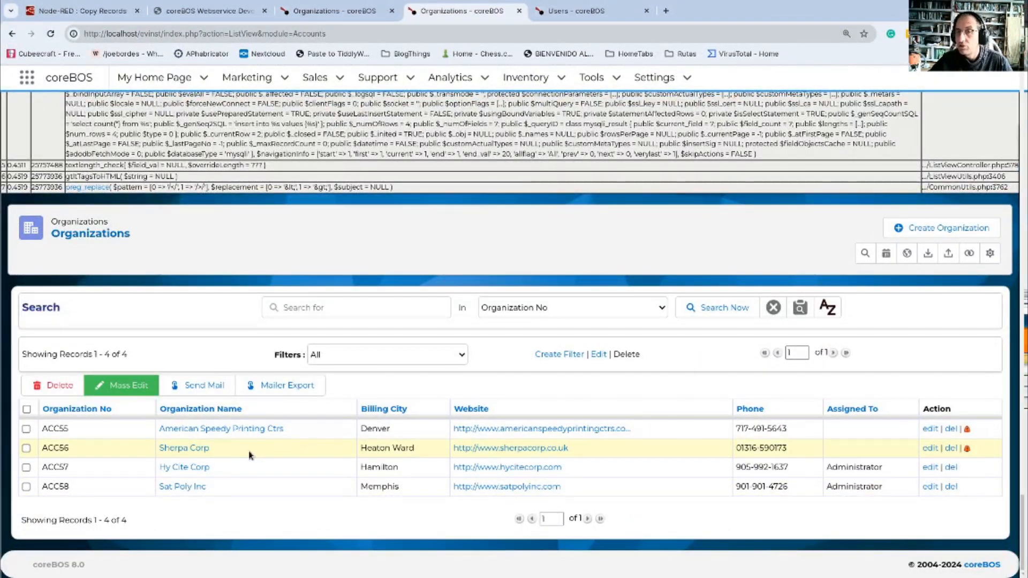
# - Mass edit the evinst organizations ACC55 and ACC56 to be assigned to Administrator and reload the list
pyautogui.click(25, 429)
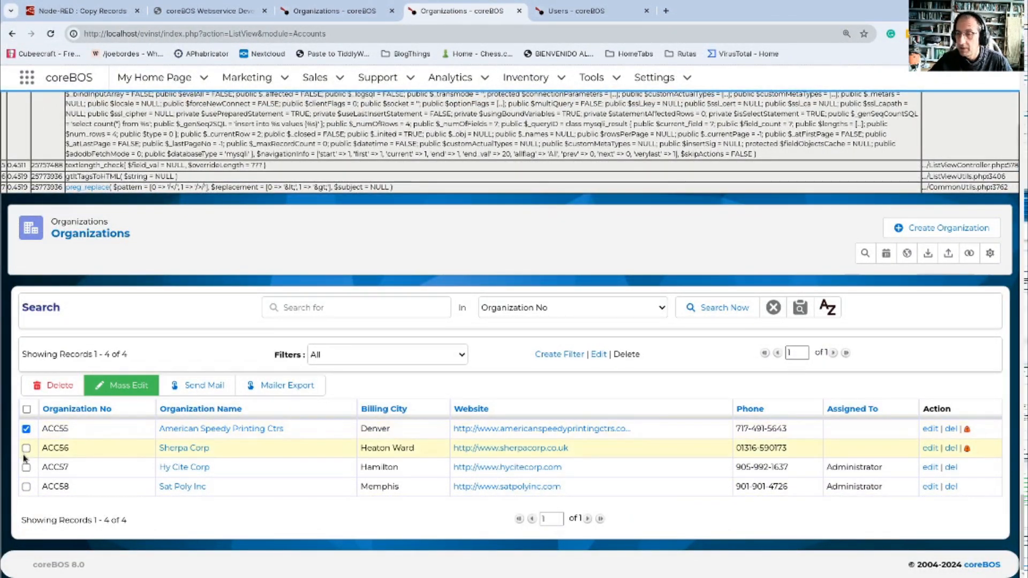
pyautogui.click(26, 448)
pyautogui.click(113, 391)
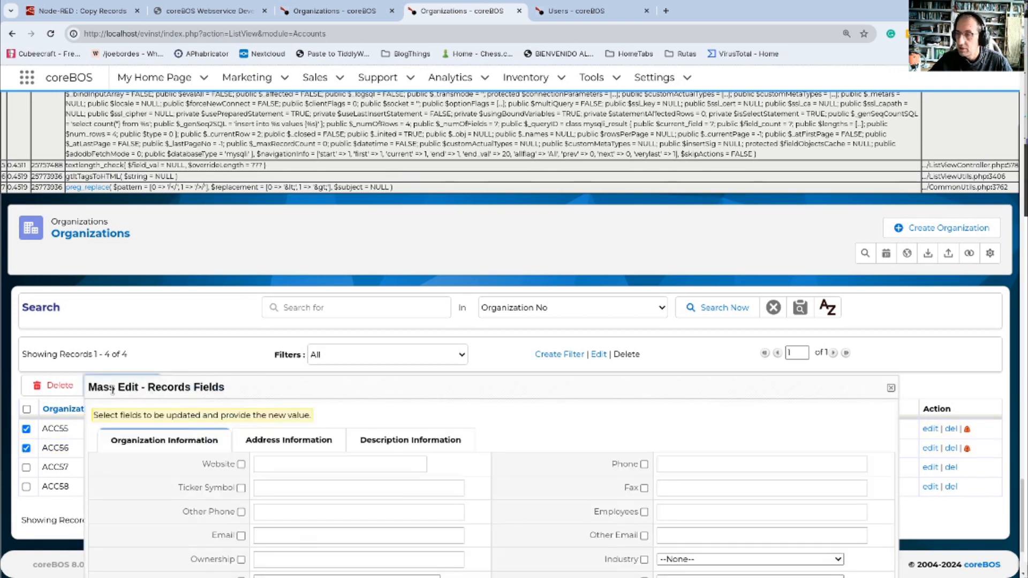
pyautogui.scroll(-3, 572, 482)
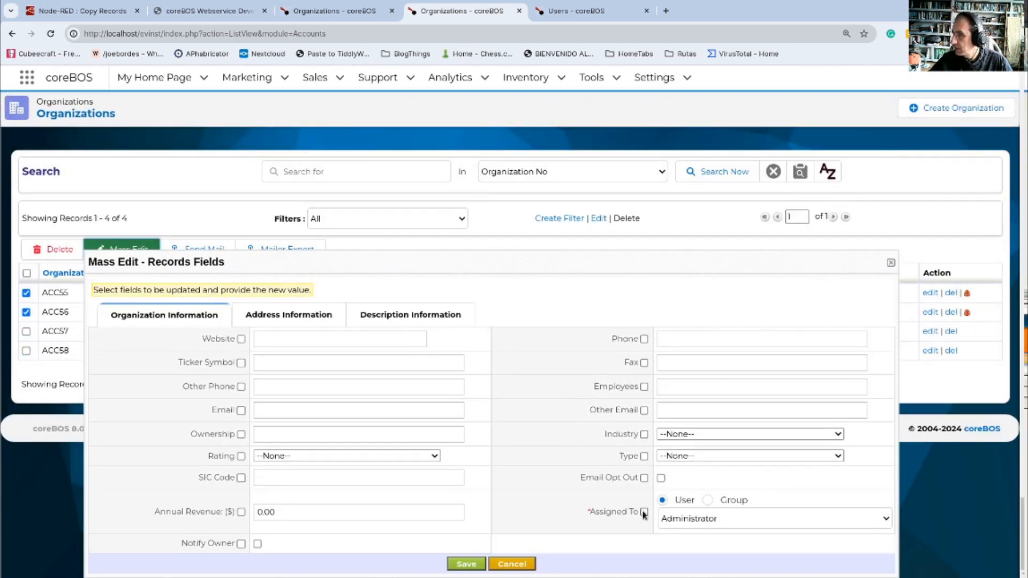
pyautogui.click(469, 563)
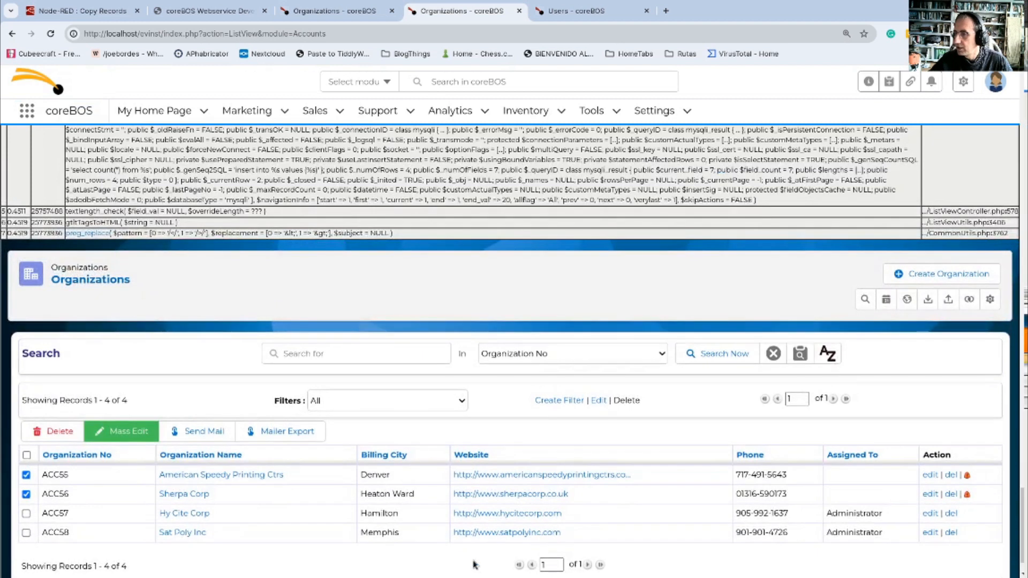
pyautogui.click(79, 287)
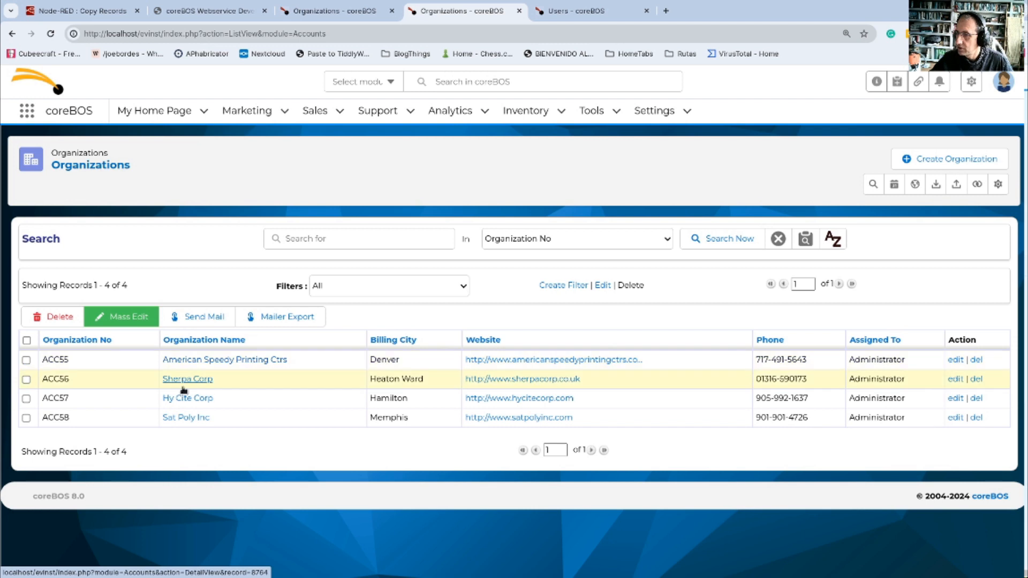
# - Open the copied Sat Poly Inc organization in evinst and review its organization, address and description details
pyautogui.click(187, 419)
pyautogui.scroll(-8, 362, 342)
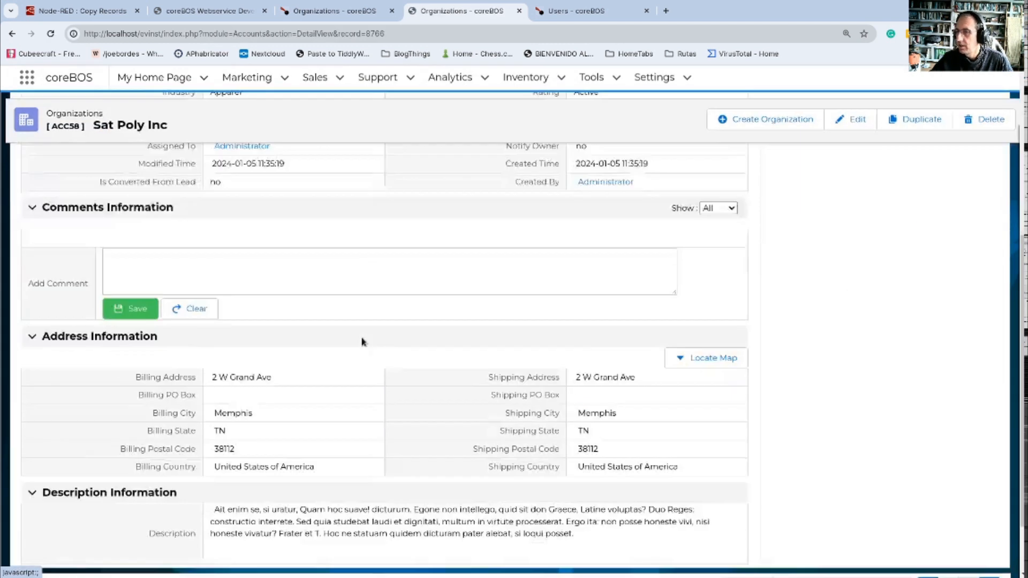
pyautogui.scroll(10, 340, 341)
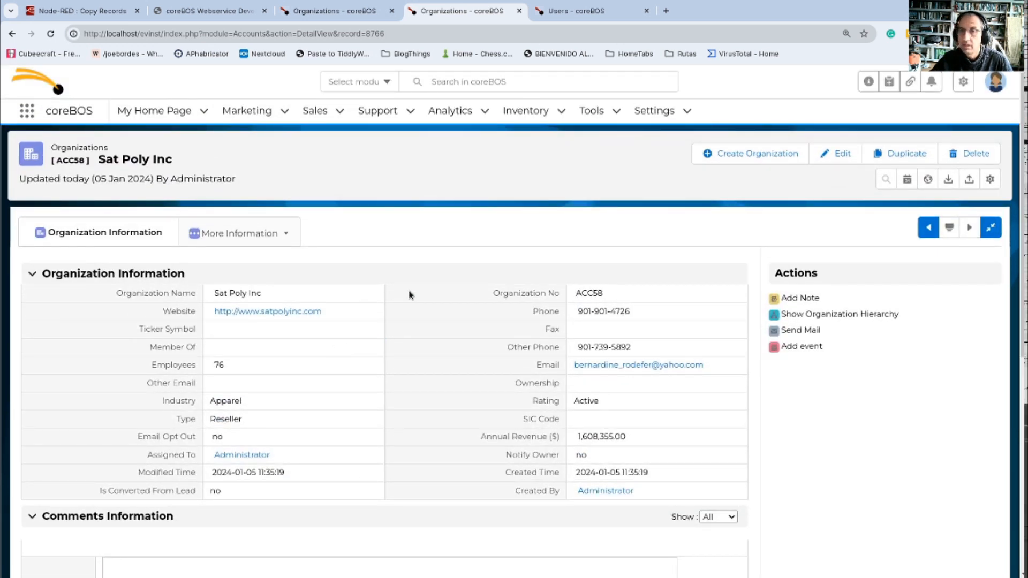
# - Return to the evinst Organizations list and delete all the copied organizations
pyautogui.click(26, 161)
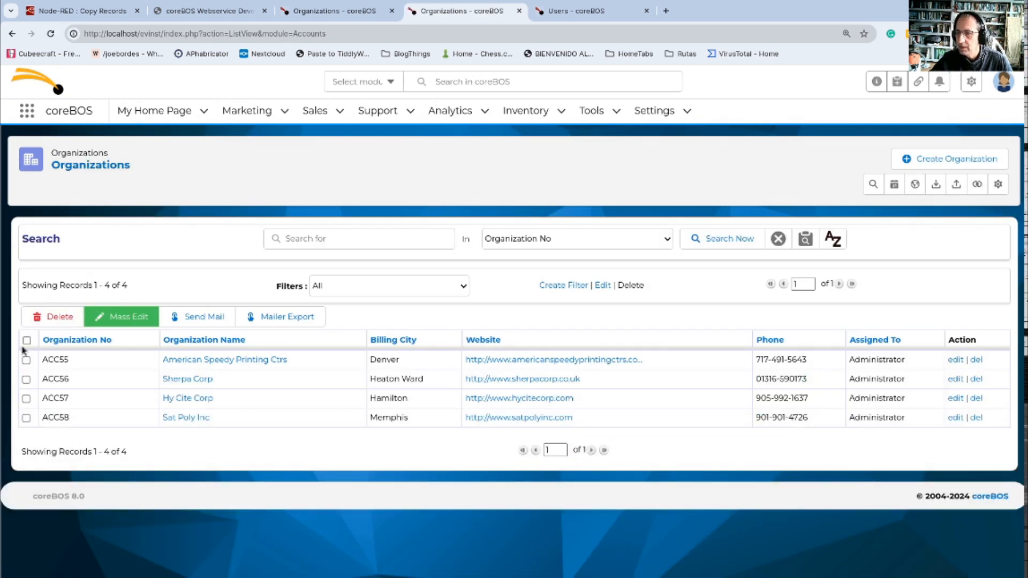
pyautogui.click(26, 340)
pyautogui.click(54, 316)
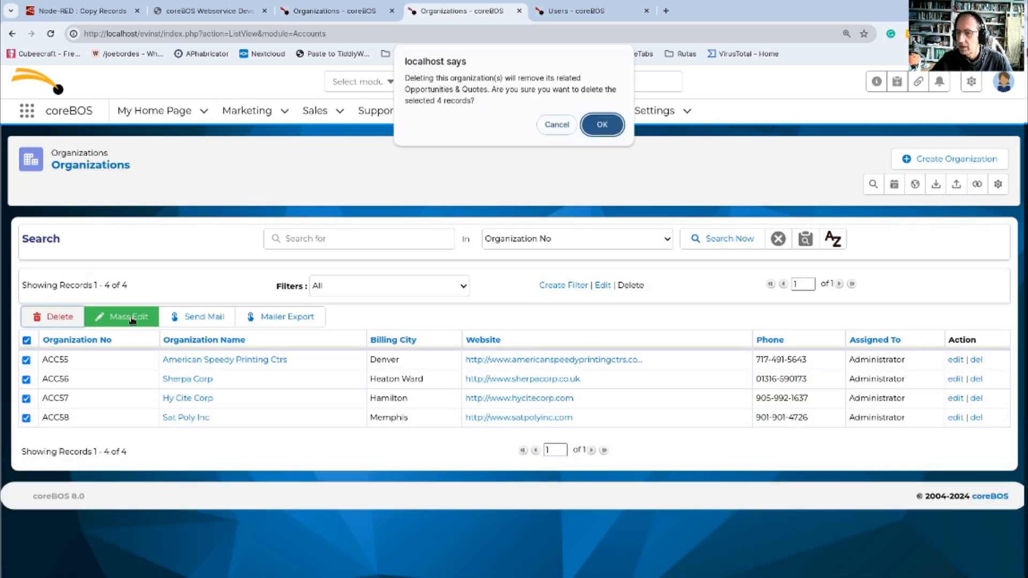
pyautogui.click(602, 124)
# - In the coreBOSNG Organizations list, search for records whose Processed field is 1
pyautogui.click(344, 14)
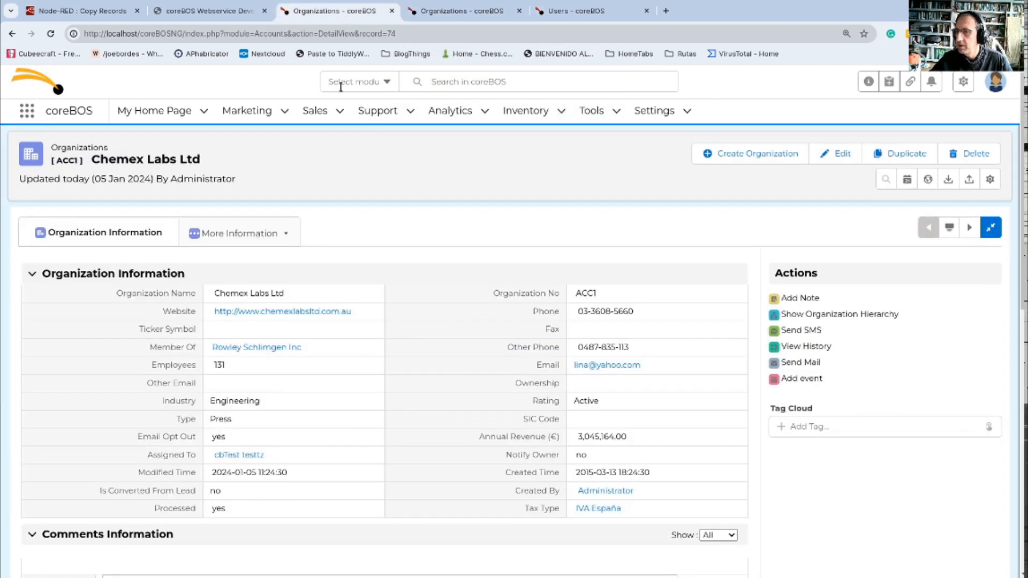
pyautogui.click(28, 156)
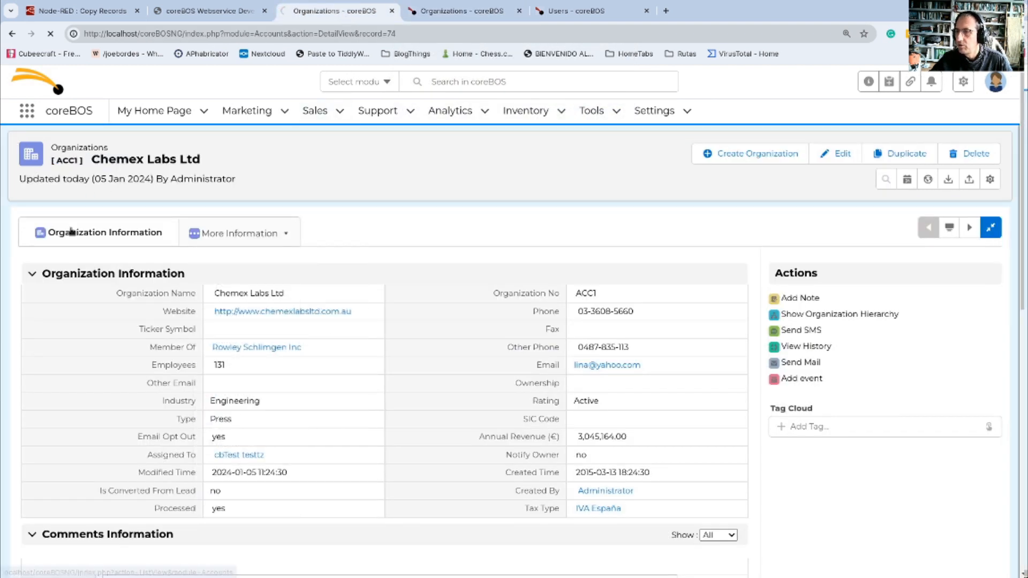
pyautogui.click(347, 236)
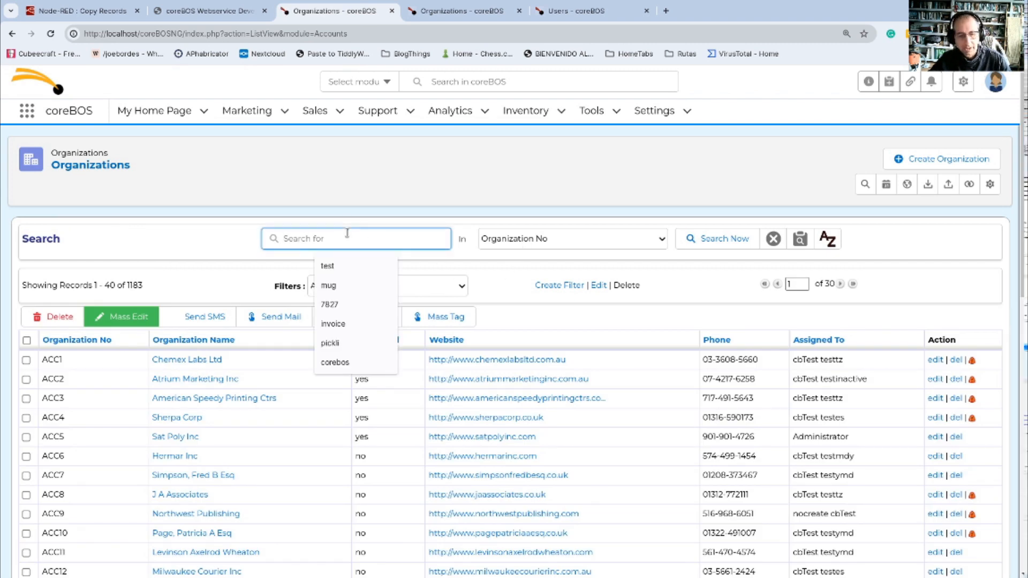
pyautogui.write('1')
pyautogui.click(589, 240)
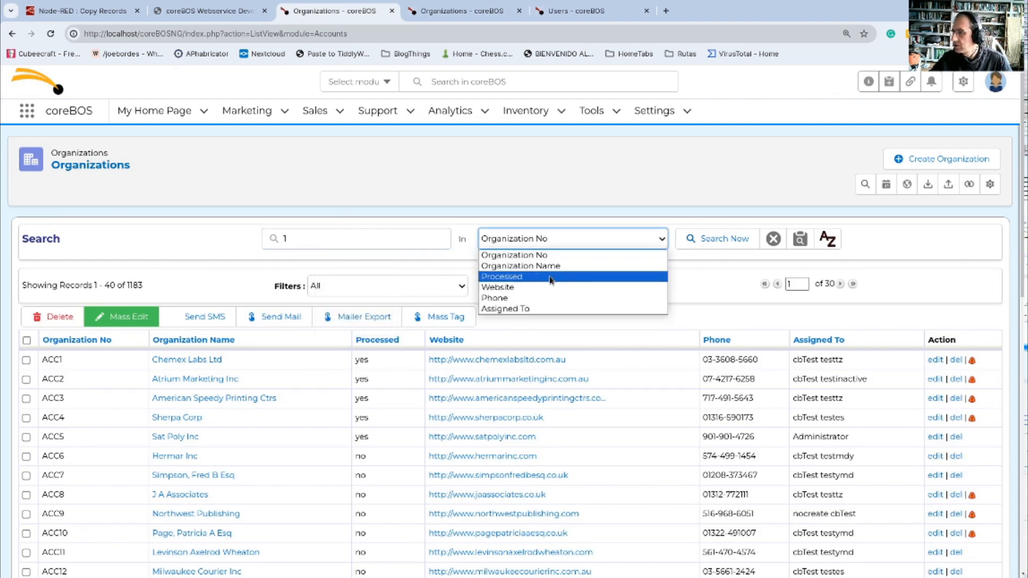
pyautogui.click(550, 276)
pyautogui.click(681, 239)
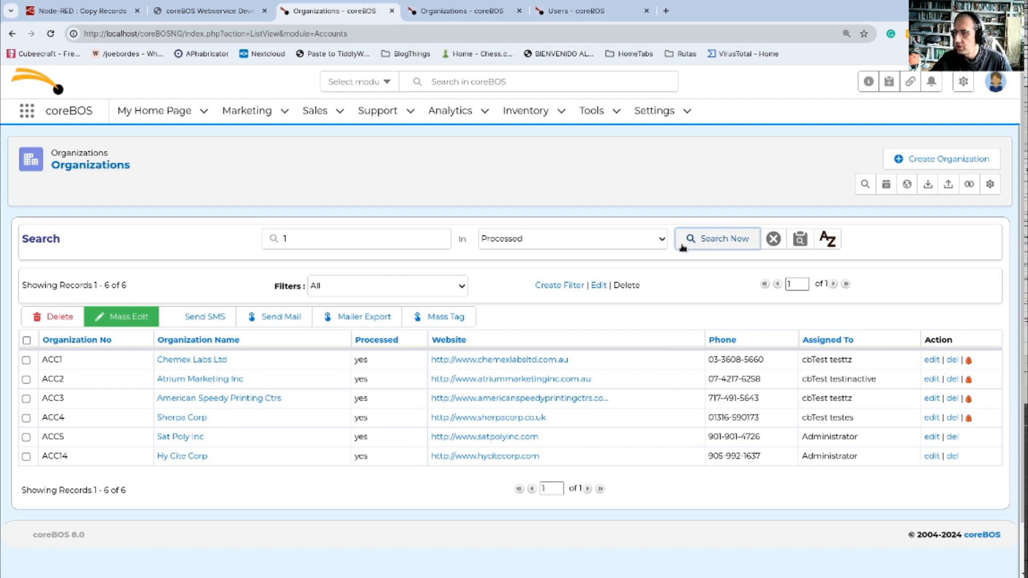
# - Mass edit all the found coreBOSNG organizations to clear their Processed flag, and close the evinst Organizations tab
pyautogui.click(27, 340)
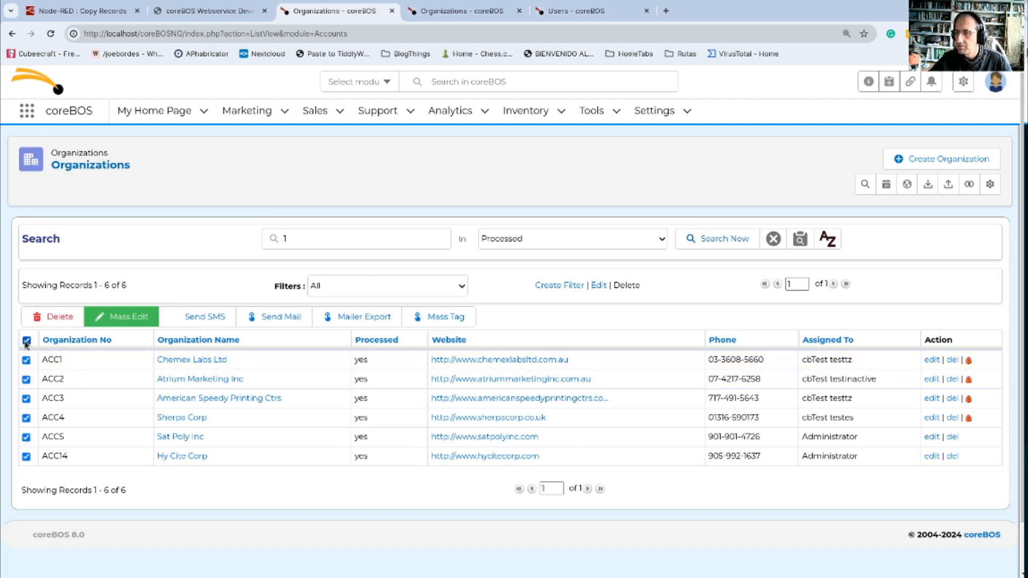
pyautogui.click(109, 317)
pyautogui.scroll(-2, 229, 517)
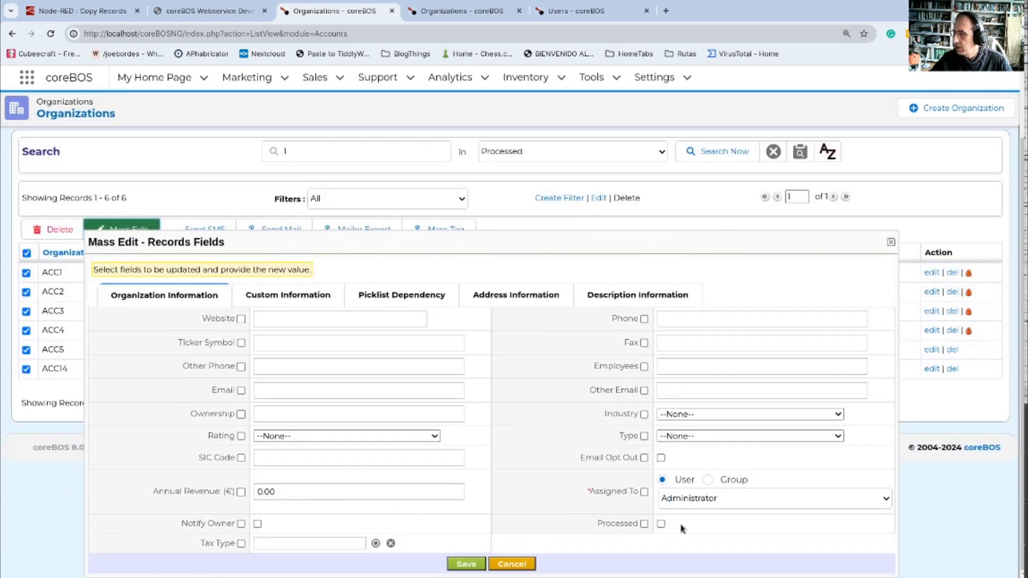
pyautogui.click(644, 524)
pyautogui.click(466, 564)
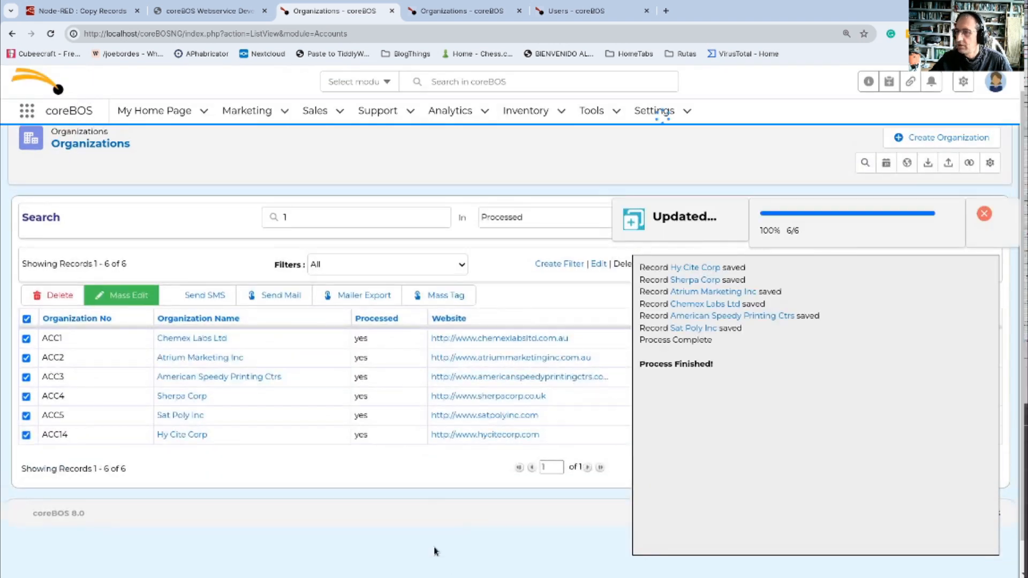
pyautogui.click(984, 214)
pyautogui.click(519, 11)
# - Back in the Node-RED flow, remove limit 2 from the coreBOS Query node's query and deploy the change
pyautogui.click(57, 10)
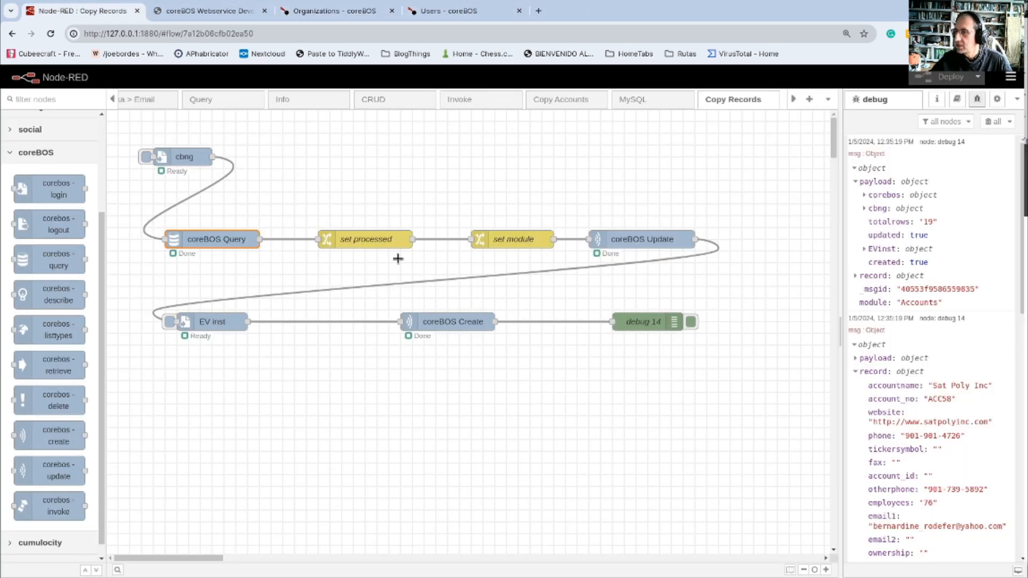
pyautogui.doubleClick(213, 241)
pyautogui.click(729, 242)
pyautogui.moveTo(727, 241); pyautogui.dragTo(763, 242)
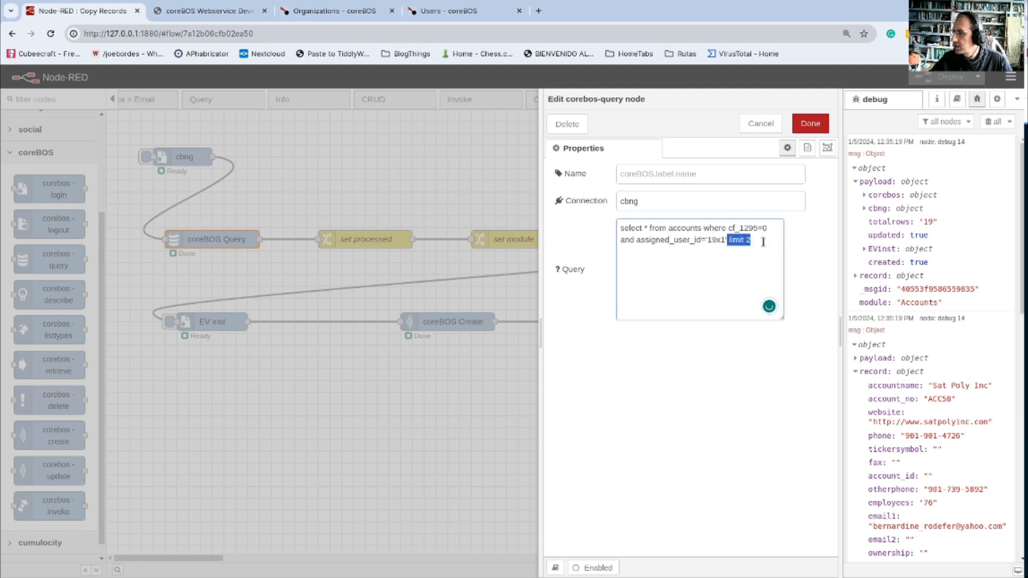
pyautogui.press('BackSpace')
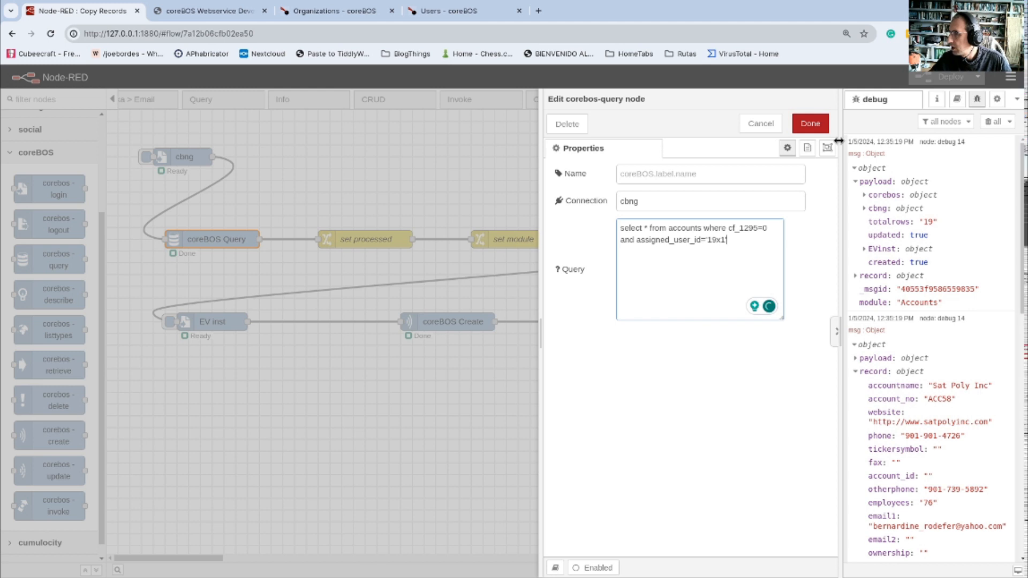
pyautogui.click(809, 123)
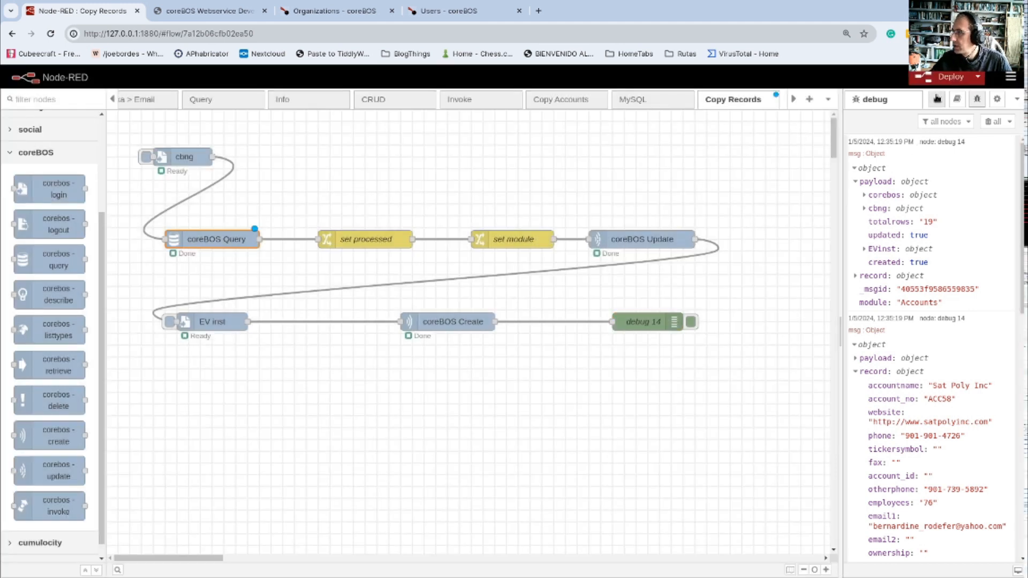
pyautogui.click(947, 77)
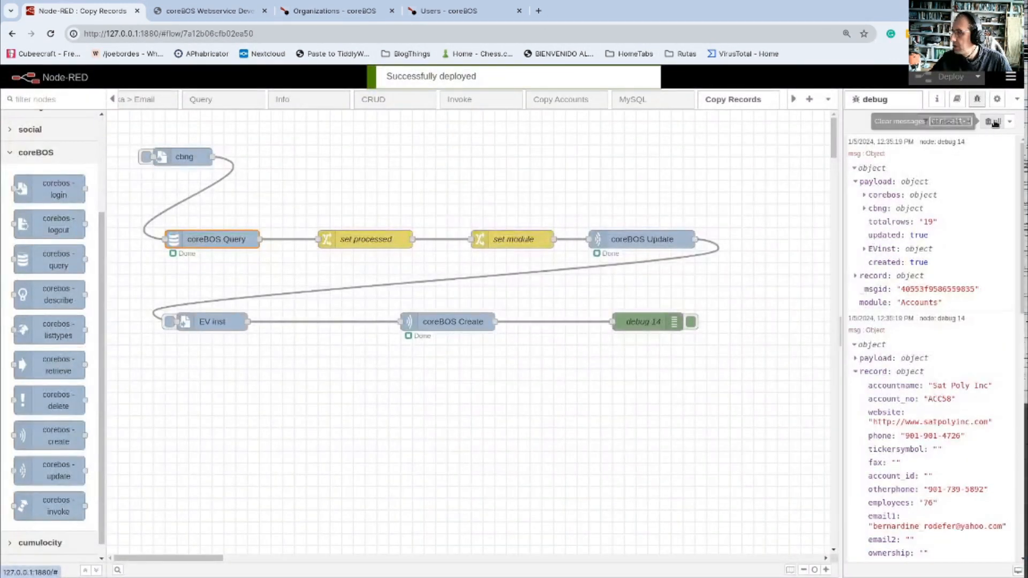
# - Clear all debug messages and run the Copy Records flow from the cbng login node
pyautogui.click(995, 122)
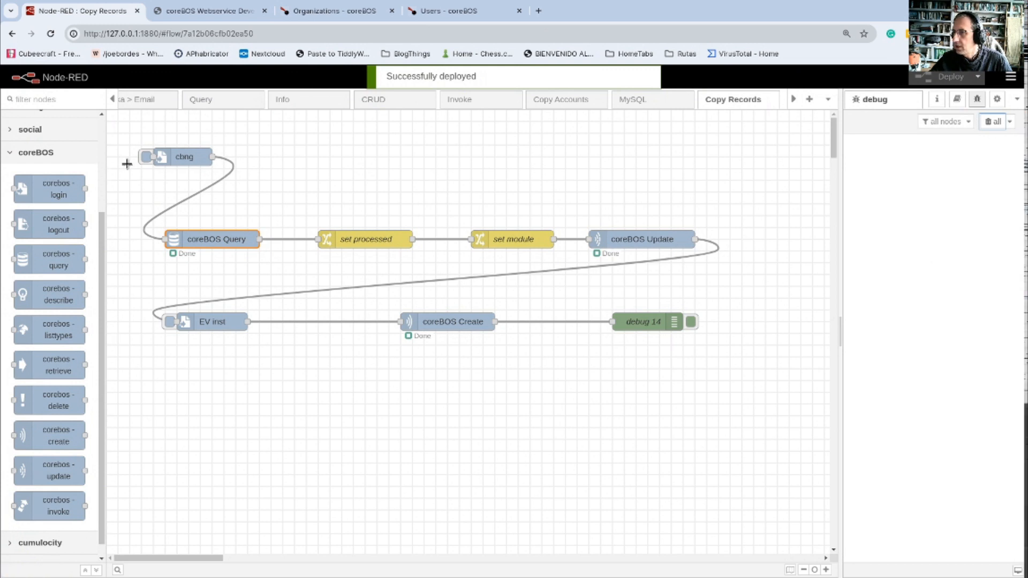
pyautogui.click(144, 157)
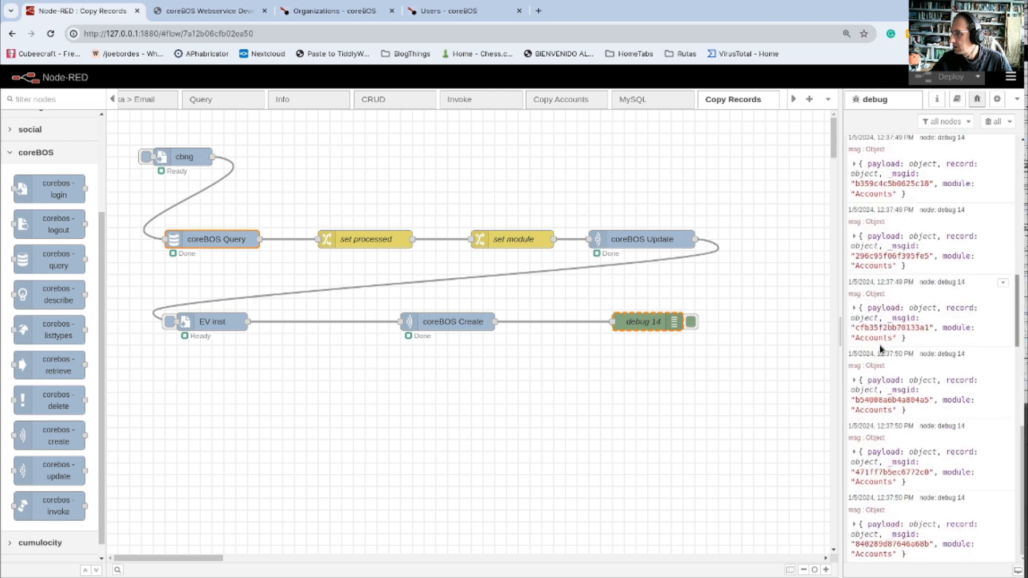
# - Switch to the evinst coreBOS instance and open its Organizations list to check the copied records
pyautogui.click(453, 11)
pyautogui.click(367, 13)
pyautogui.click(471, 12)
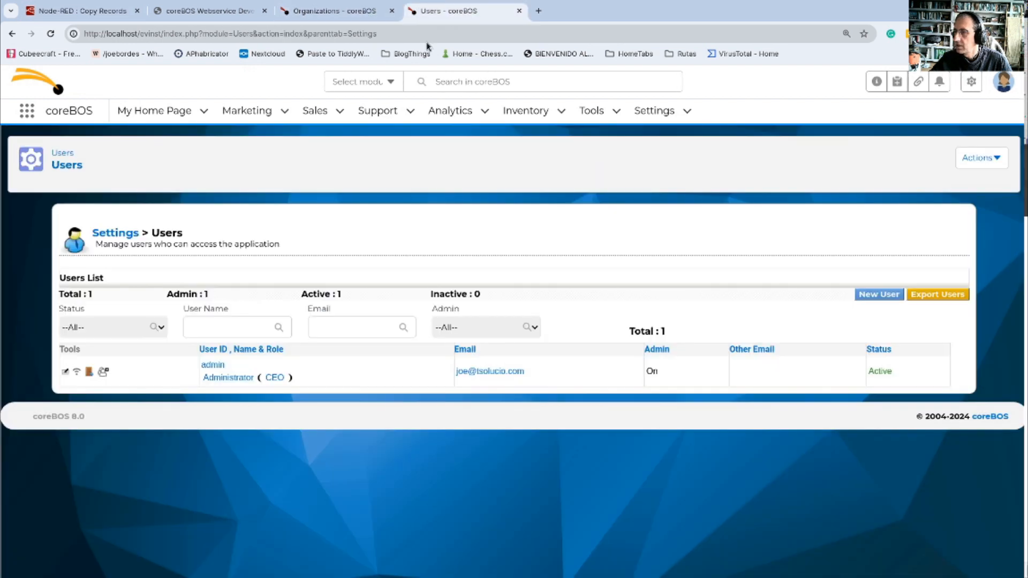
pyautogui.click(364, 11)
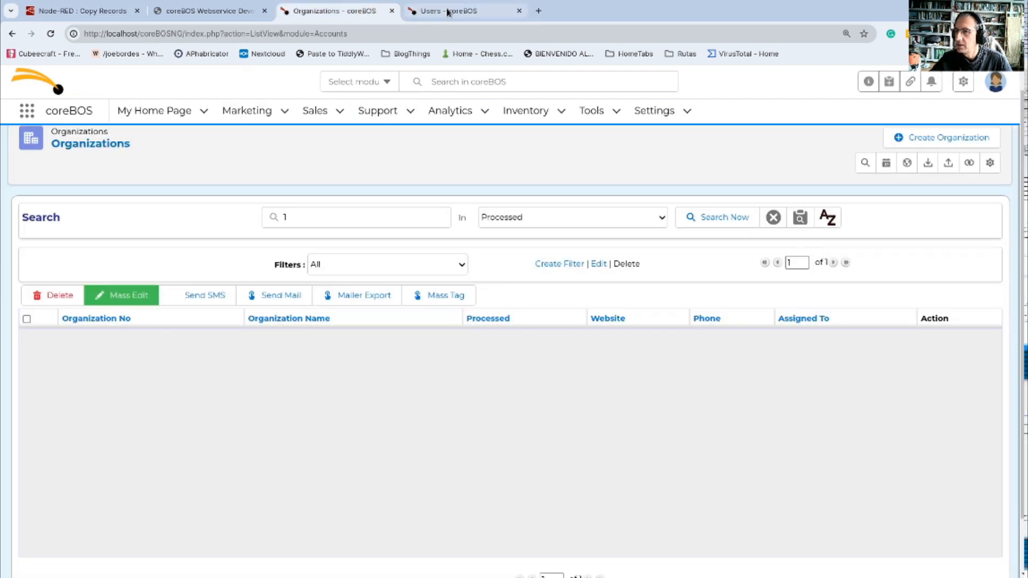
pyautogui.click(449, 12)
pyautogui.moveTo(247, 111)
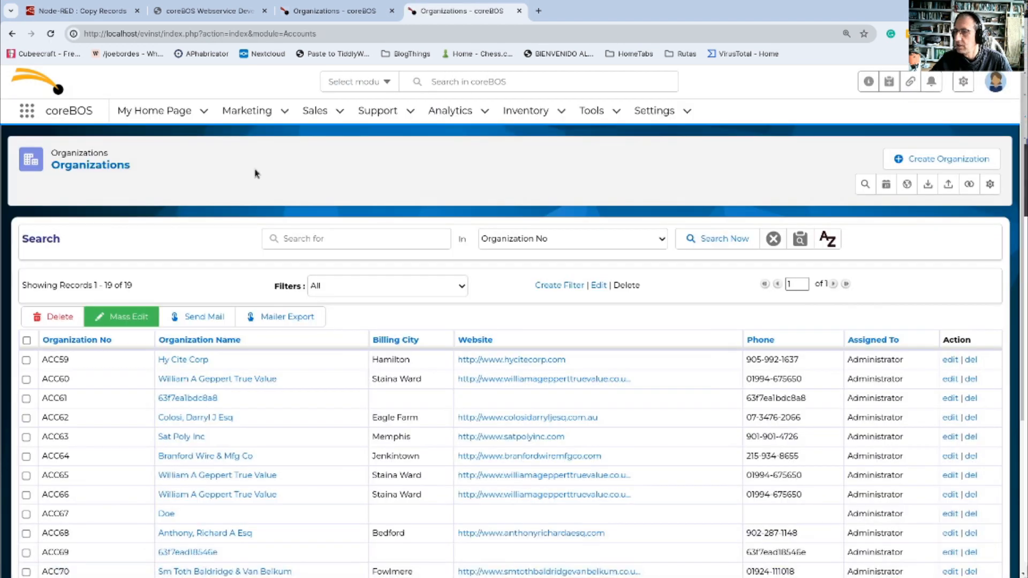
# - Rerun the search for 1 in Processed on the coreBOSNG Organizations list and look through the records
pyautogui.click(335, 11)
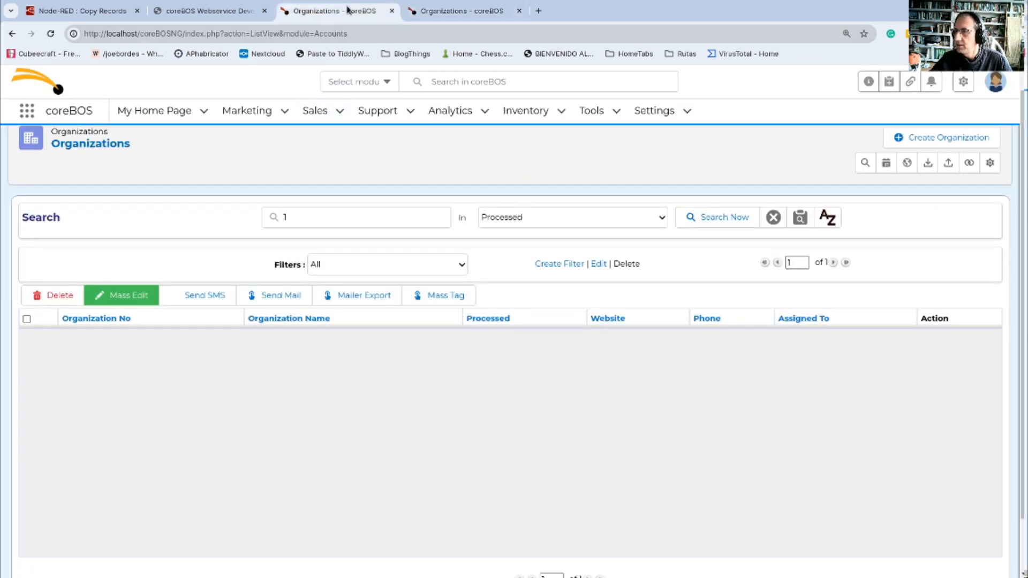
pyautogui.click(717, 217)
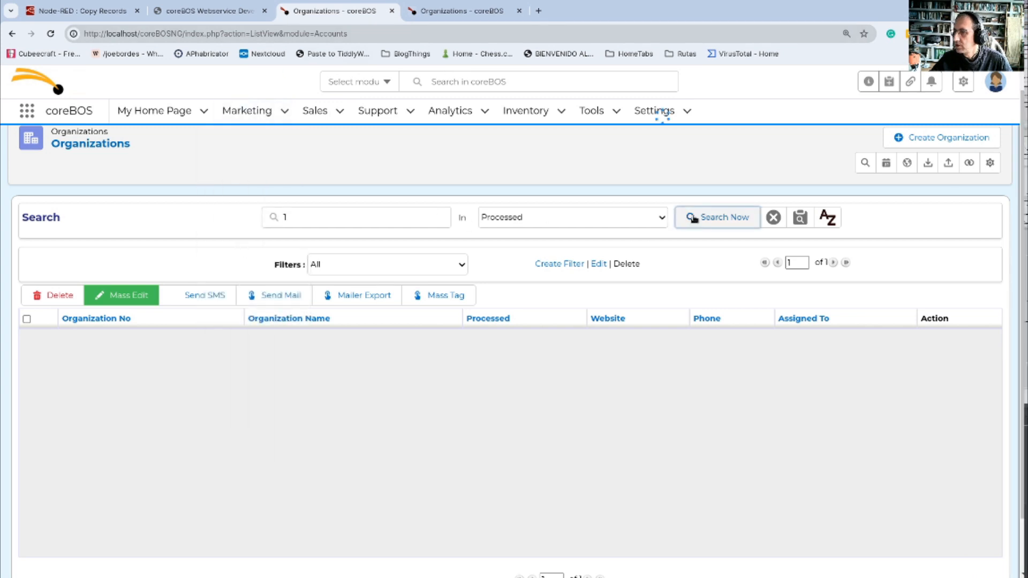
pyautogui.scroll(-4, 264, 225)
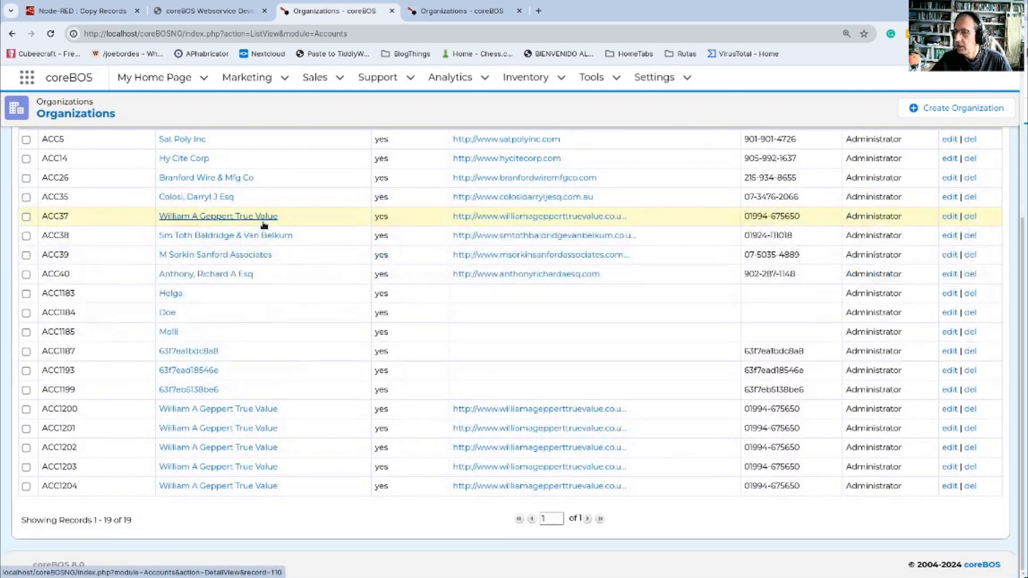
# - Return to Node-RED and check the terminal log and the debug messages of the flow run
pyautogui.click(80, 10)
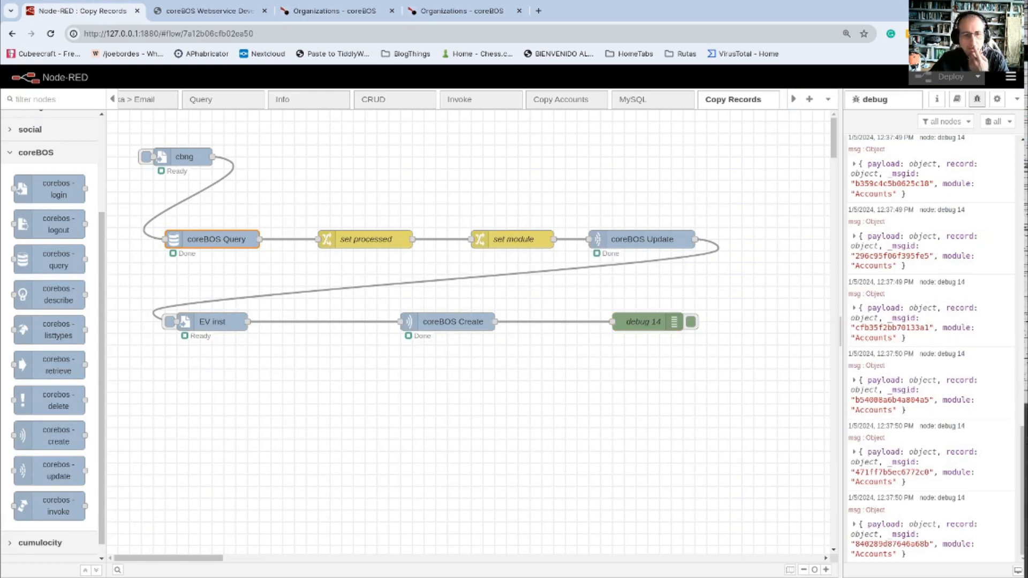
pyautogui.hotkey('alt', 'Tab')
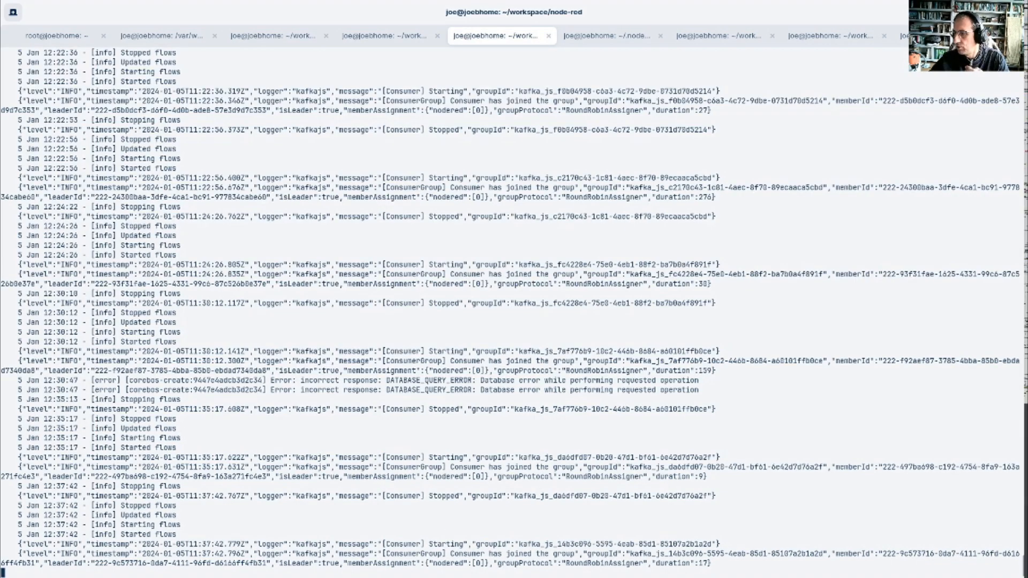
pyautogui.hotkey('alt', 'Tab')
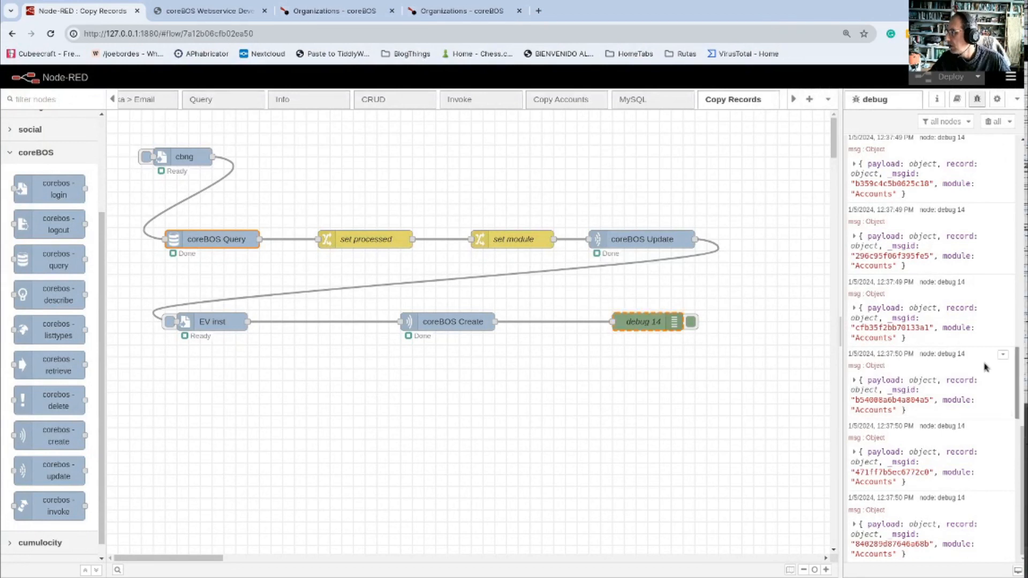
pyautogui.scroll(5, 969, 454)
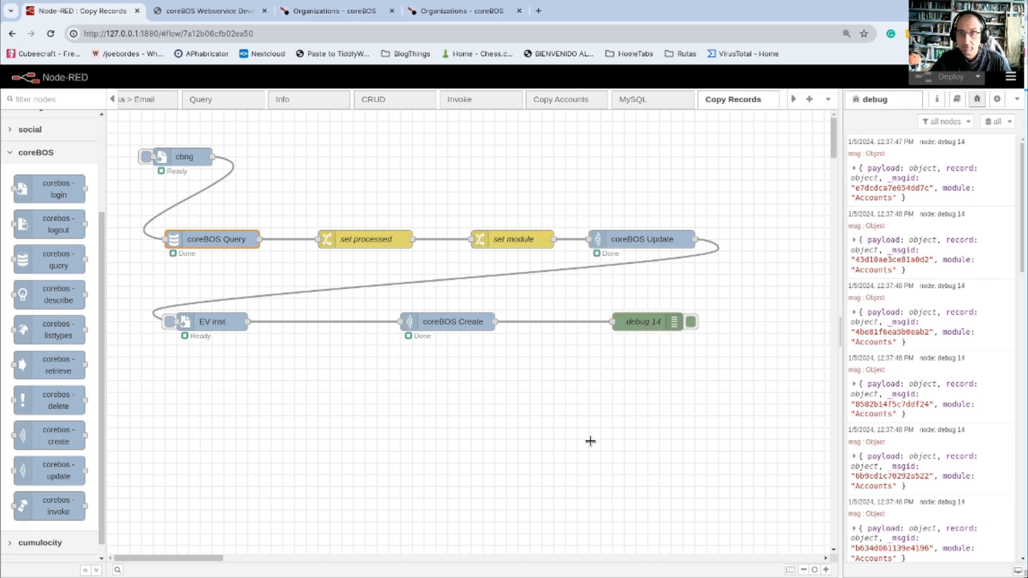
# - Clear the debug messages, run the flow from the cbng node again and check the terminal log
pyautogui.click(995, 123)
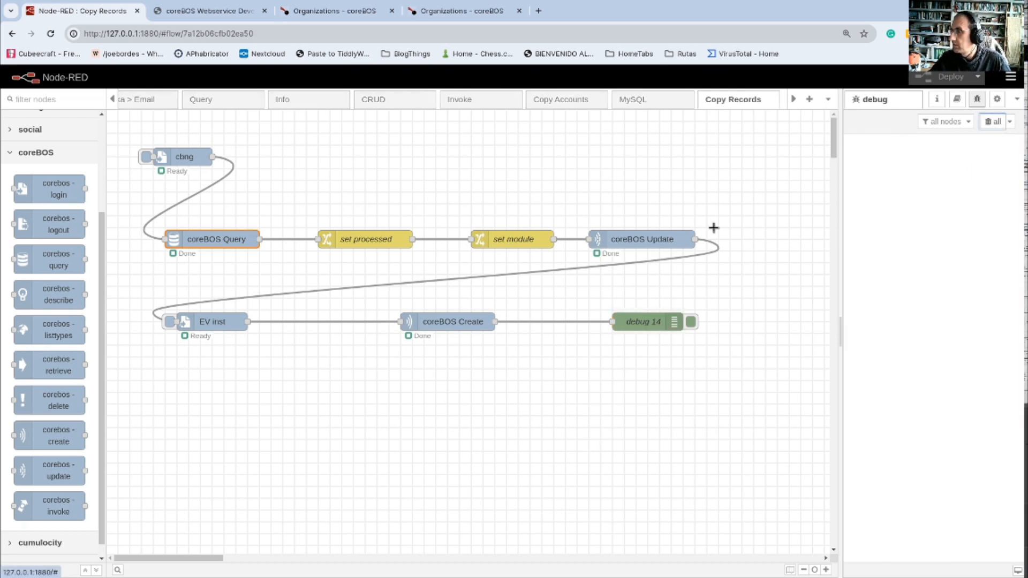
pyautogui.click(145, 158)
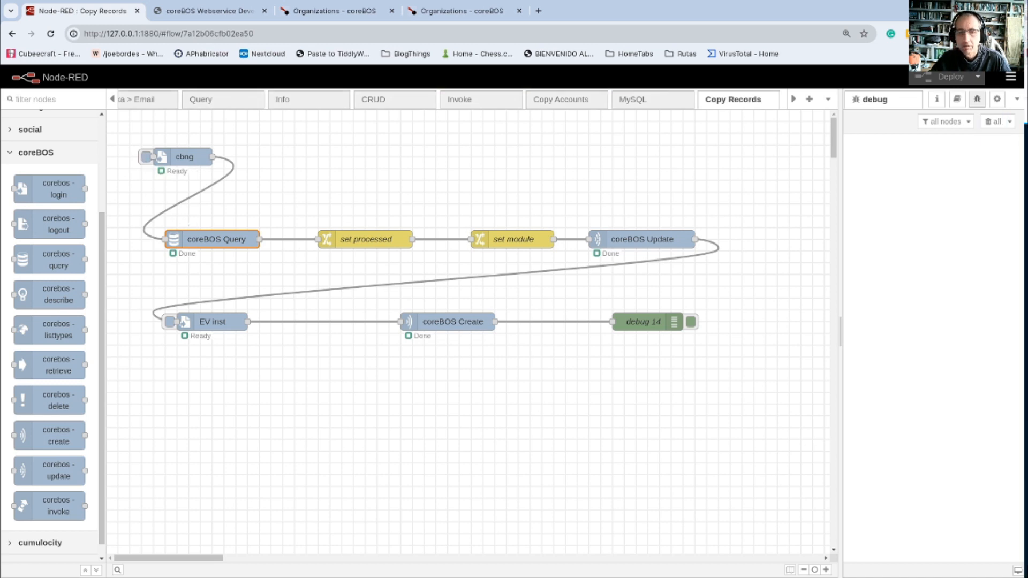
pyautogui.hotkey('alt', 'Tab')
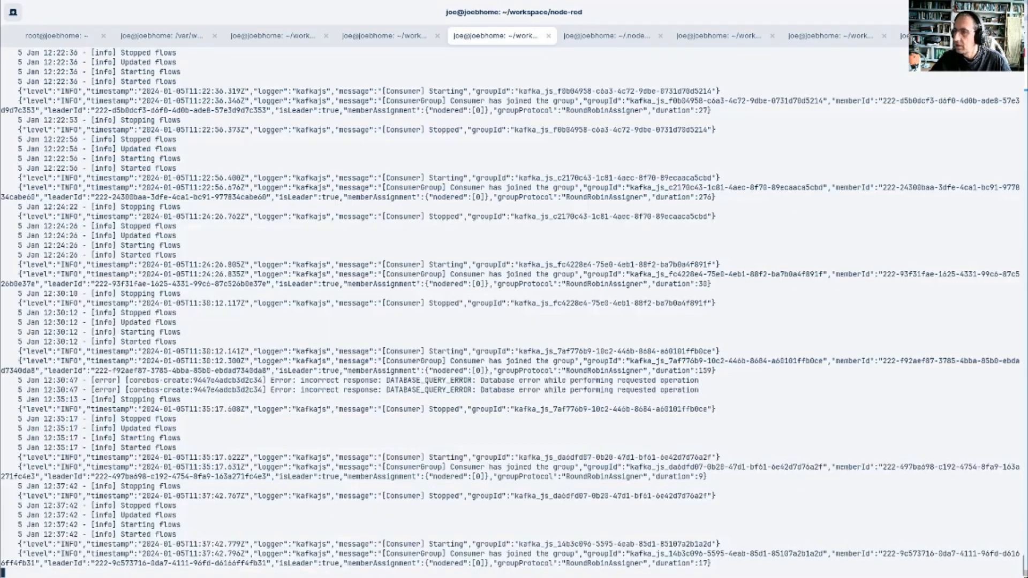
pyautogui.hotkey('alt', 'Tab')
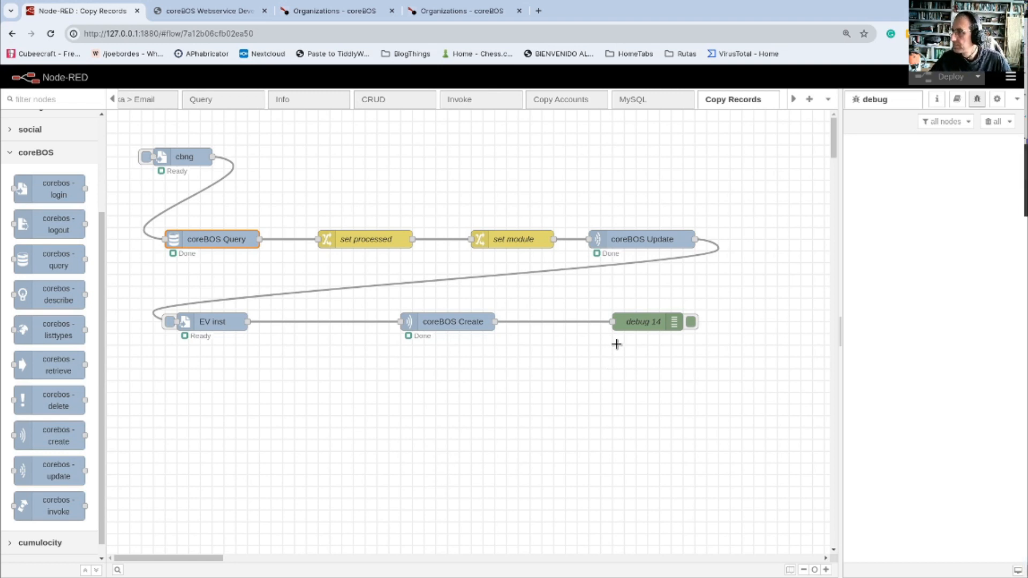
# - Move the coreBOS Create and debug 14 nodes closer to the EV inst node
pyautogui.moveTo(452, 321); pyautogui.dragTo(416, 321)
pyautogui.moveTo(679, 323); pyautogui.dragTo(633, 323)
pyautogui.hotkey('ctrl', 'd')
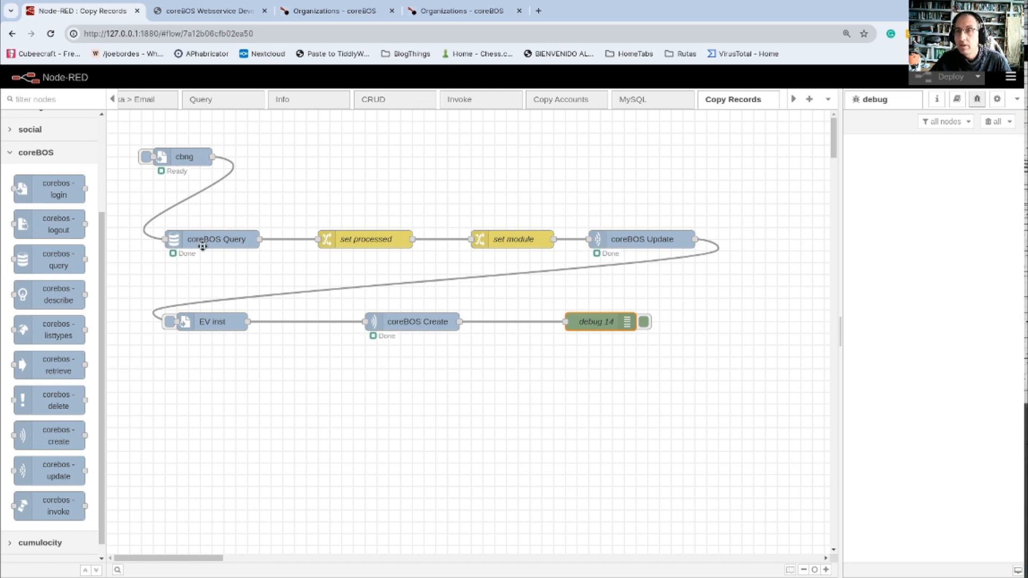
# - Look through the processed organizations in coreBOSNG and reload the unfiltered Organizations list
pyautogui.click(336, 10)
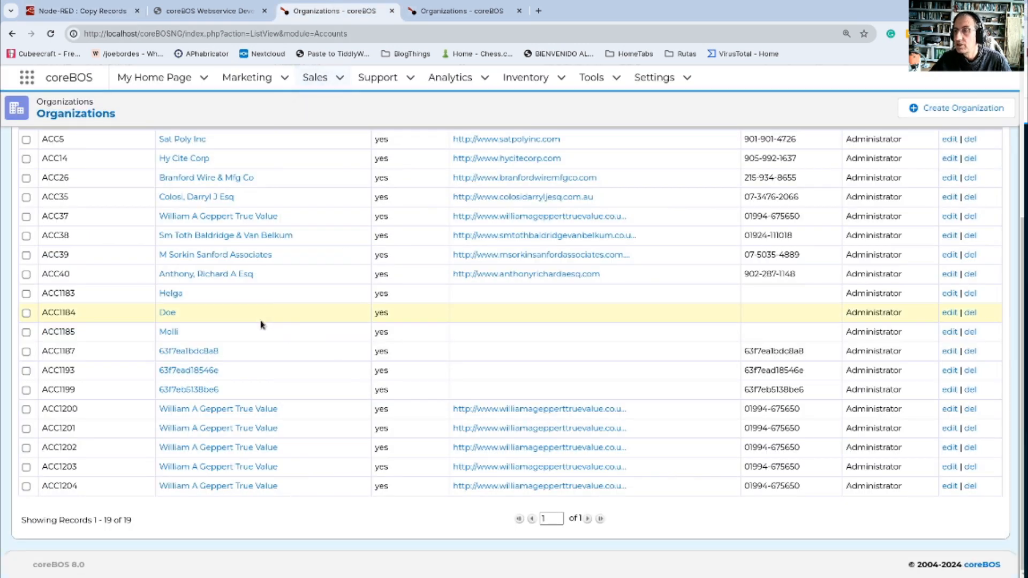
pyautogui.scroll(4, 259, 323)
pyautogui.scroll(-4, 891, 394)
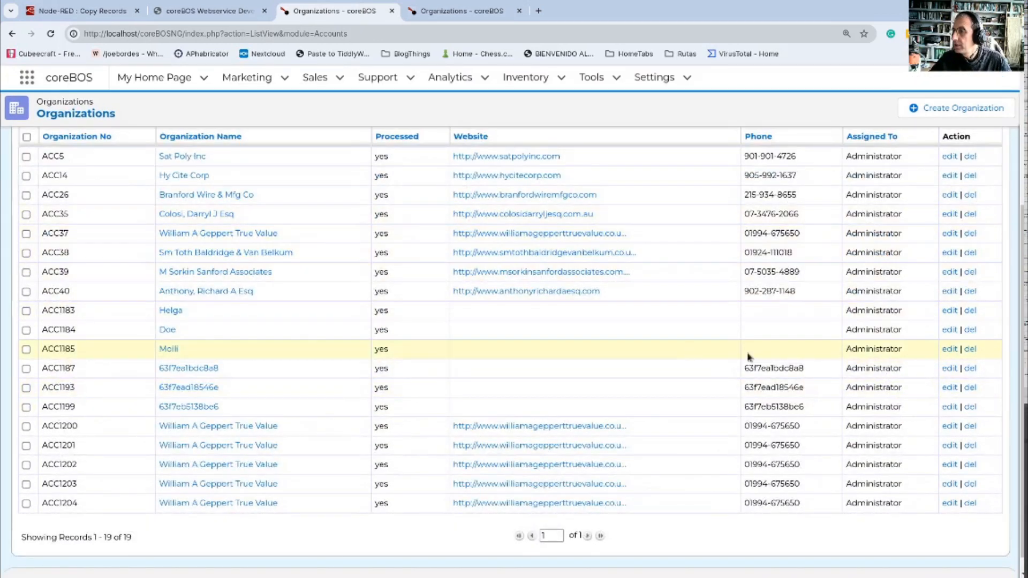
pyautogui.scroll(4, 746, 352)
pyautogui.click(72, 168)
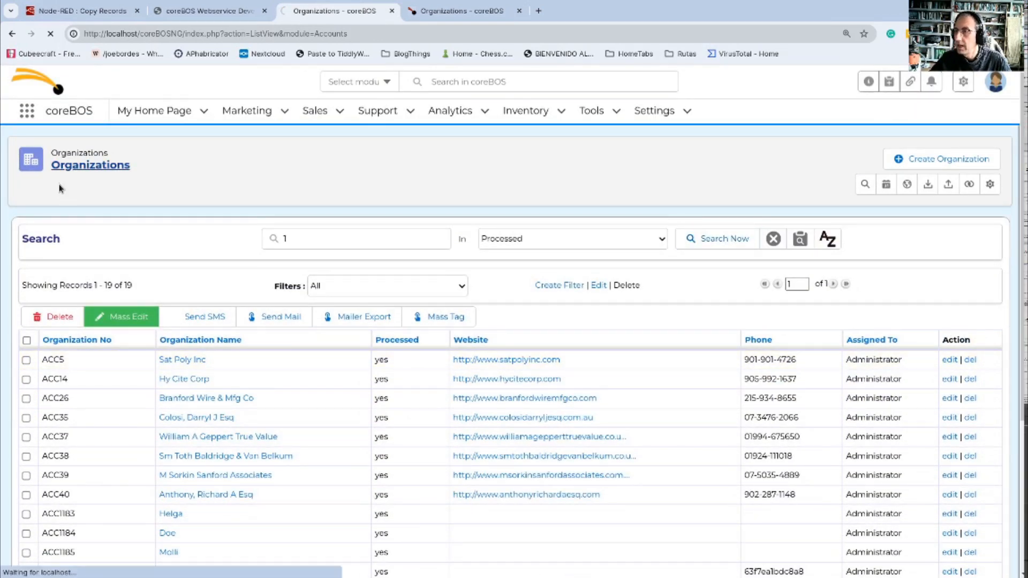
# - Search the coreBOSNG organizations for "admin" in Assigned To and look through the matching records
pyautogui.click(378, 233)
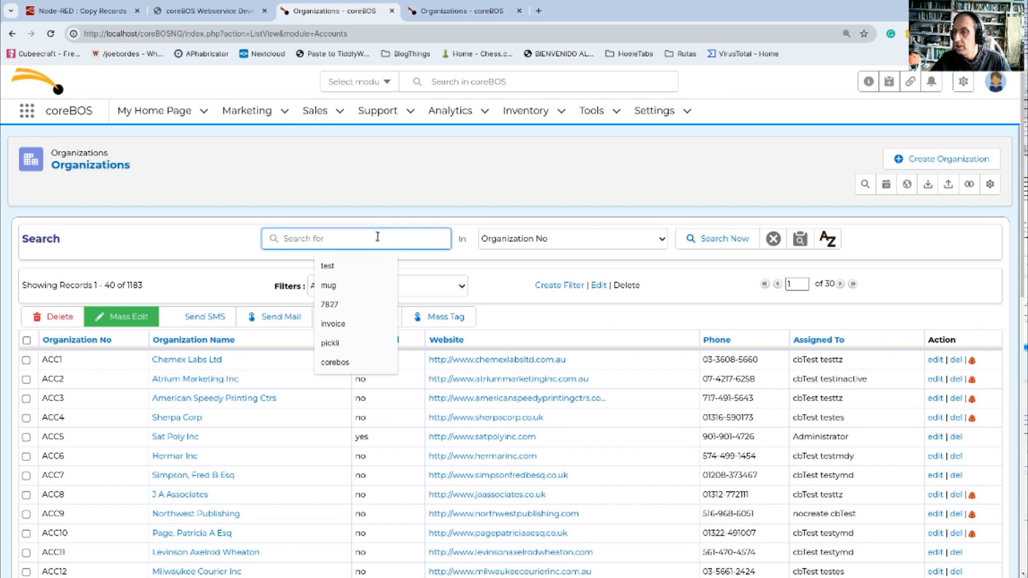
pyautogui.write('admin')
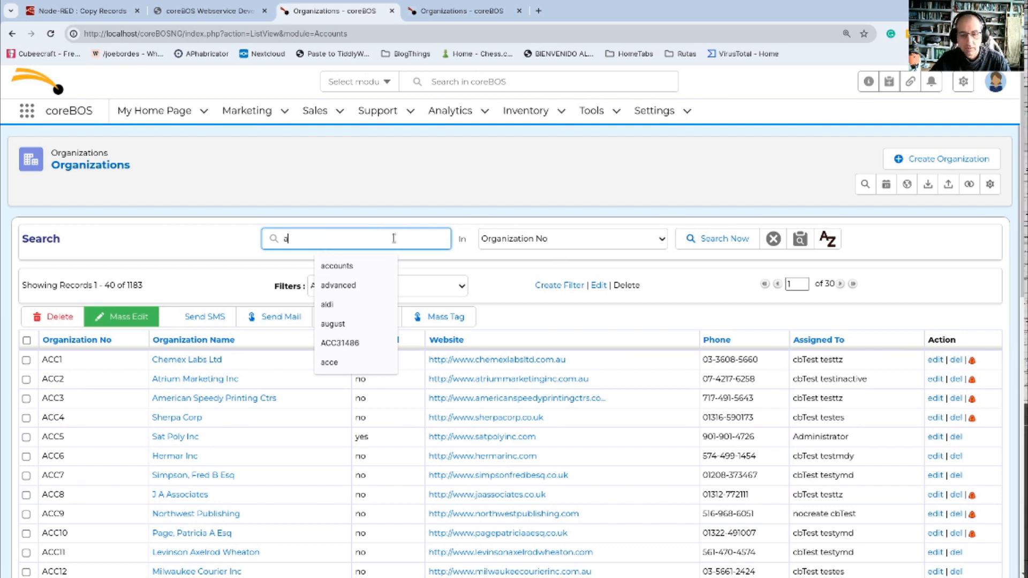
pyautogui.click(509, 239)
pyautogui.click(522, 309)
pyautogui.click(718, 240)
pyautogui.scroll(-3, 458, 426)
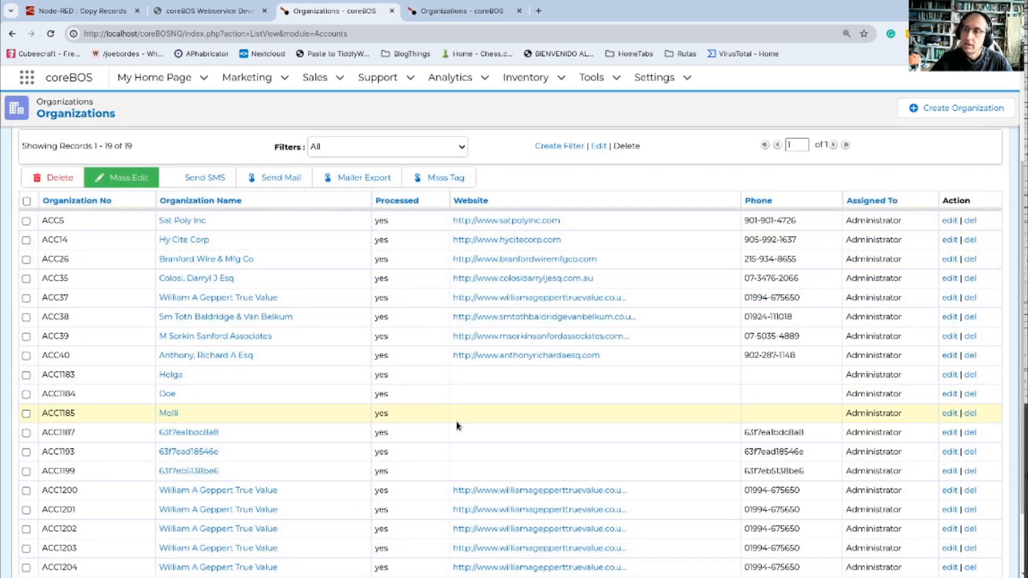
# - In Node-RED, add a rule to the set module node that sets msg.record.assigned_user_id to 19x1
pyautogui.click(83, 11)
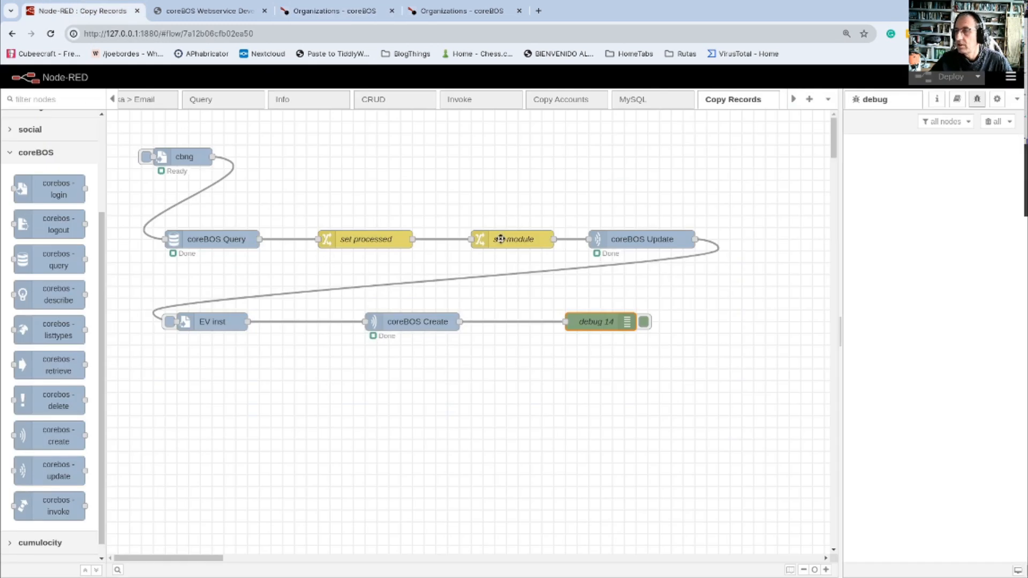
pyautogui.doubleClick(500, 239)
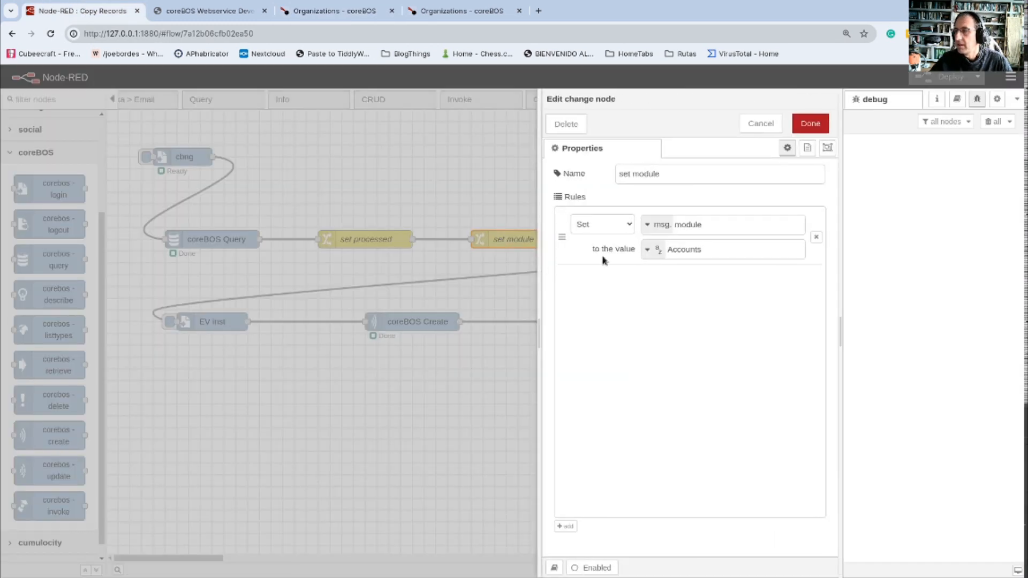
pyautogui.click(565, 526)
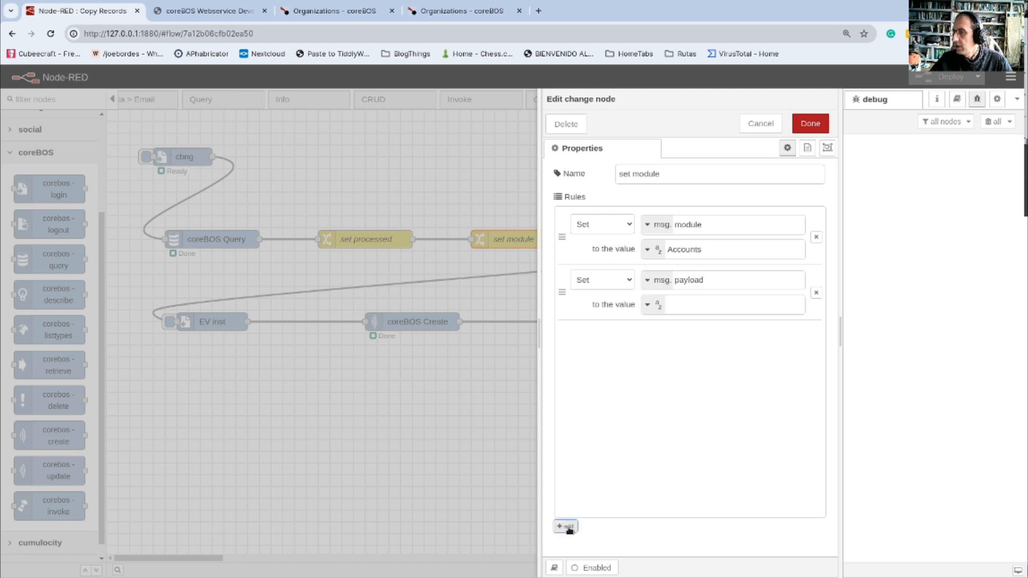
pyautogui.click(609, 279)
pyautogui.click(665, 283)
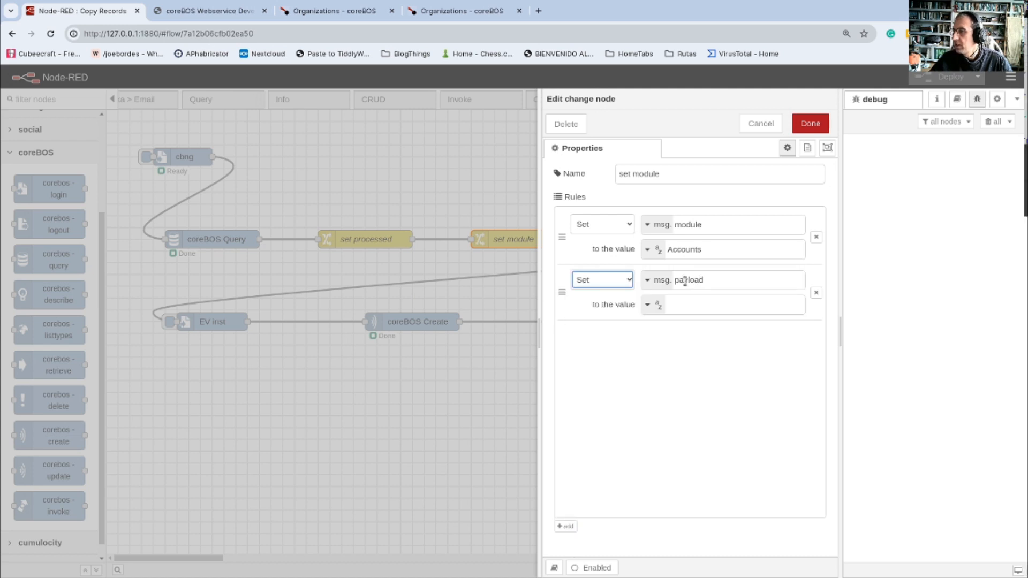
pyautogui.doubleClick(686, 281)
pyautogui.write('record')
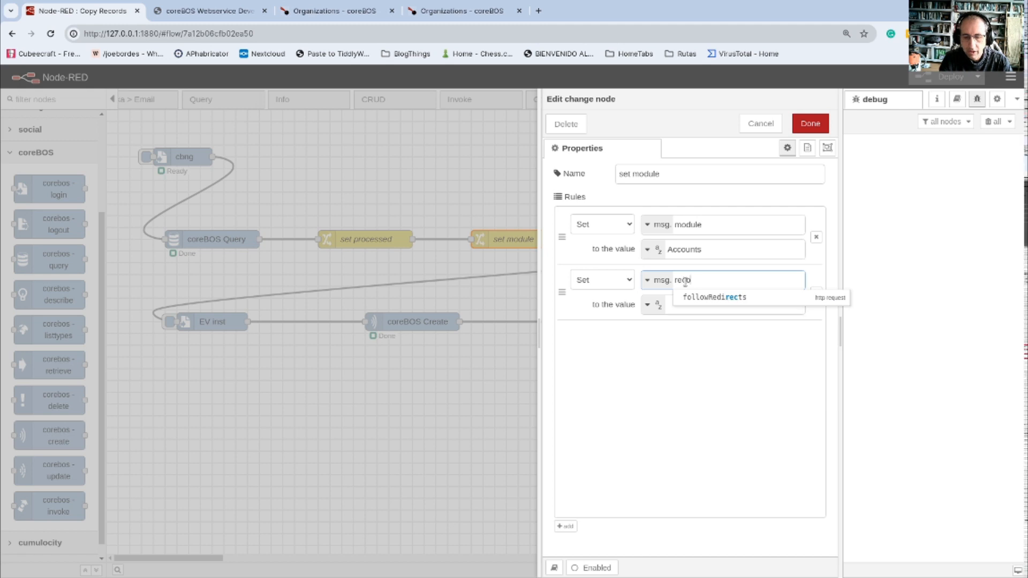
pyautogui.write('.assigned_user_')
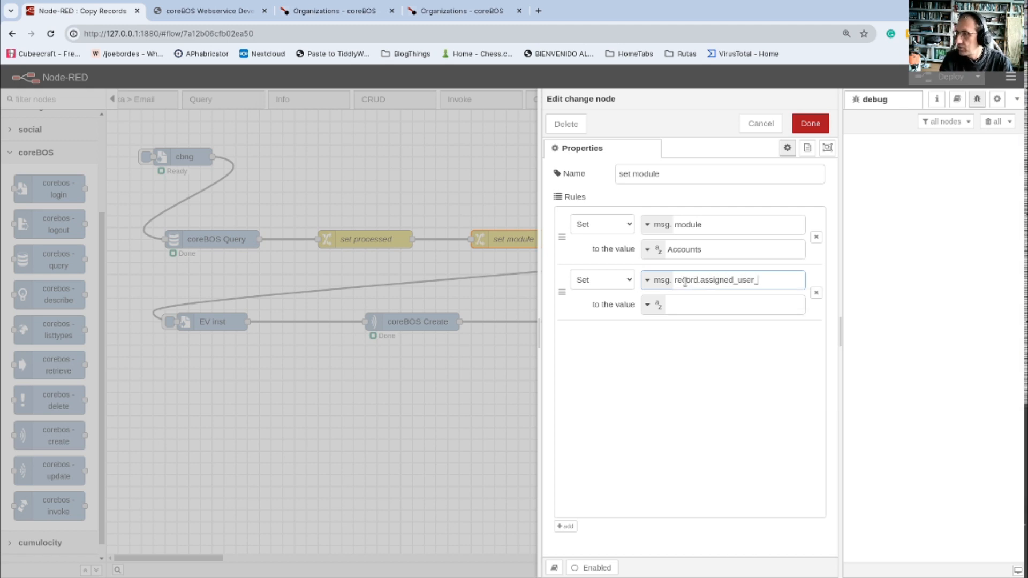
pyautogui.click(682, 309)
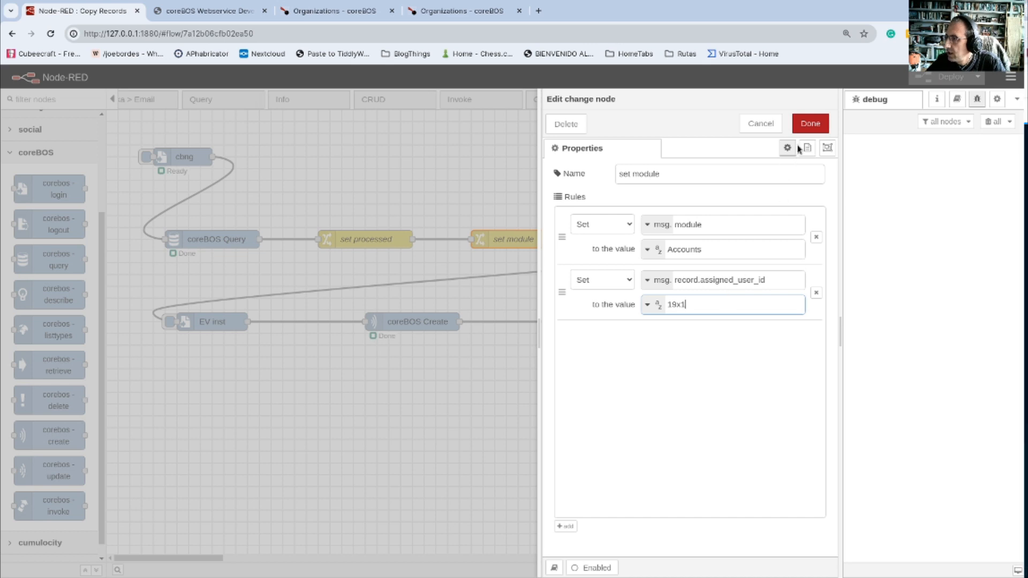
pyautogui.click(810, 123)
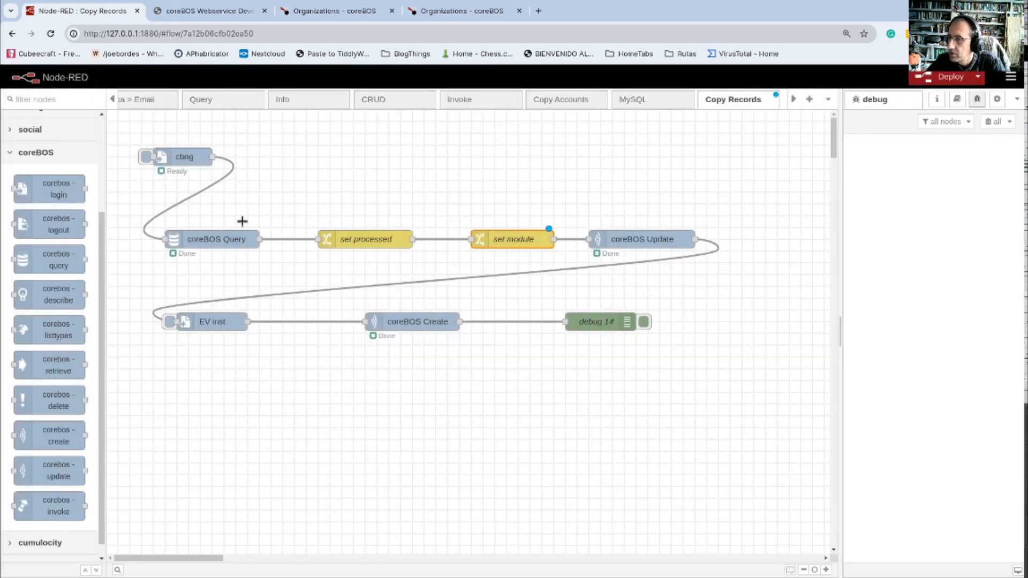
# - Remove the assigned_user_id condition from the coreBOS Query node, leaving "select * from accounts where cf_1295=0", and deploy the flow
pyautogui.doubleClick(225, 237)
pyautogui.moveTo(732, 247); pyautogui.dragTo(806, 337)
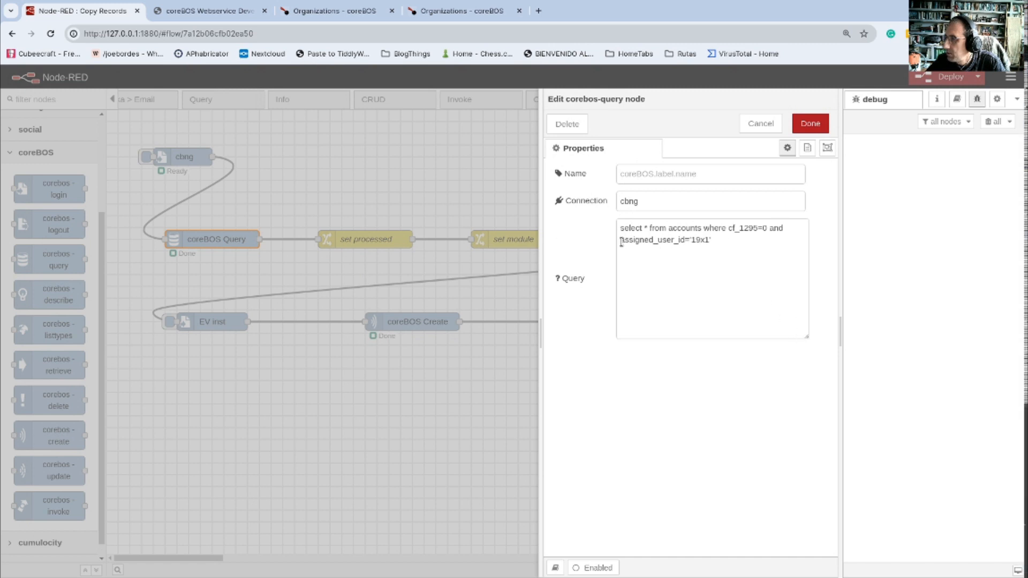
pyautogui.moveTo(621, 242); pyautogui.dragTo(737, 250)
pyautogui.press('BackSpace')
pyautogui.press('BackSpace')
pyautogui.press('BackSpace')
pyautogui.press('BackSpace')
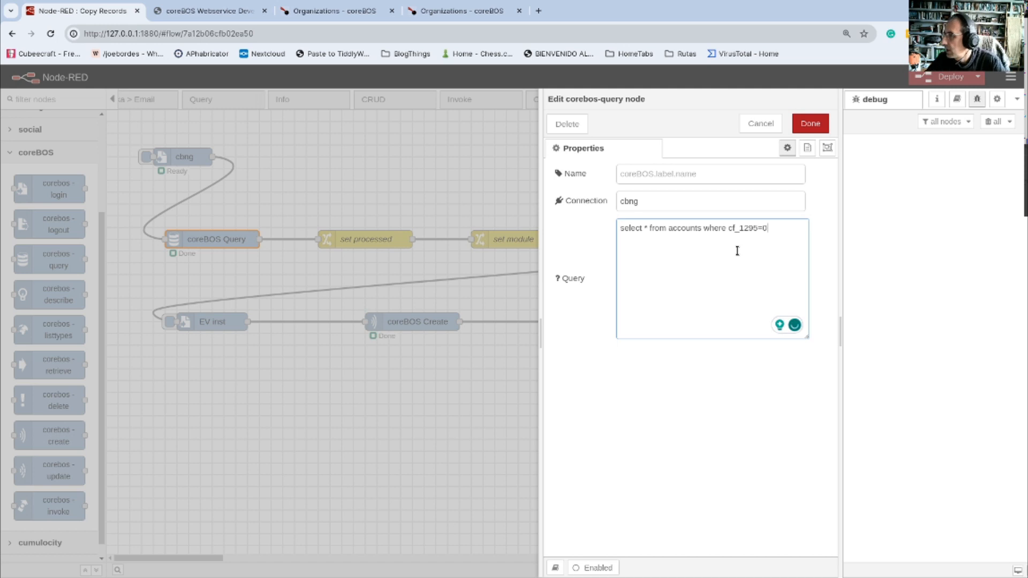
pyautogui.click(809, 123)
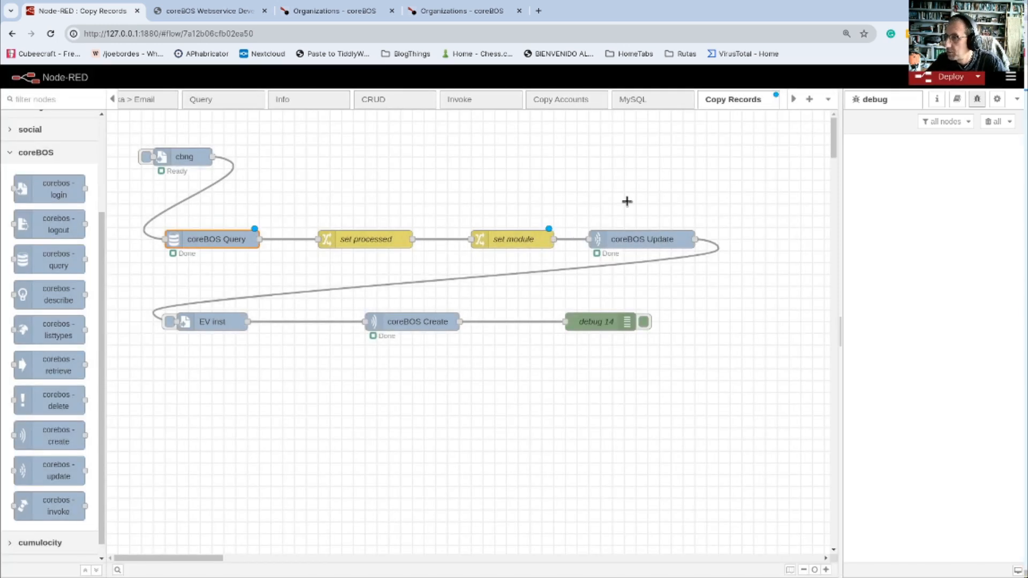
pyautogui.click(945, 79)
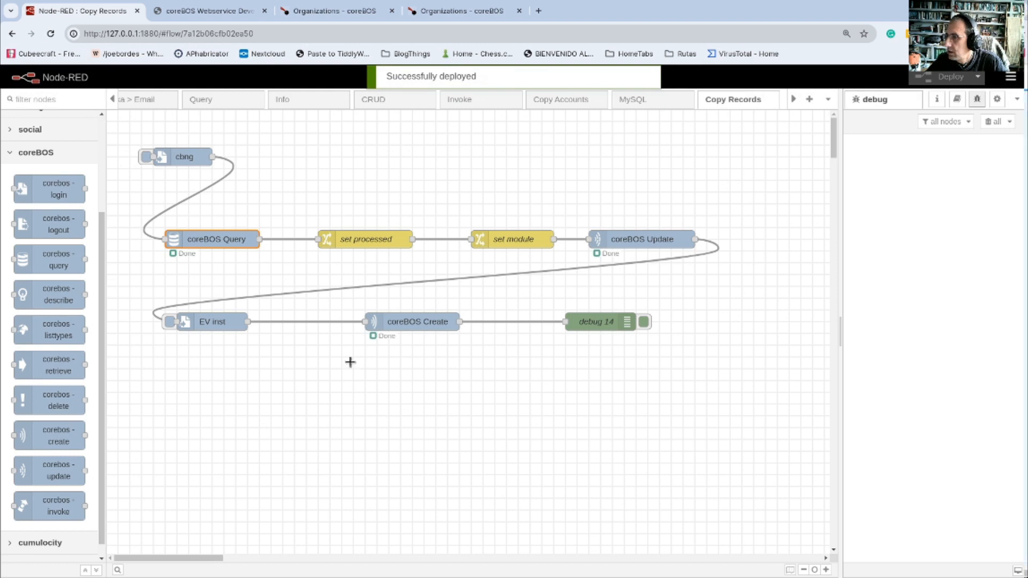
# - Run the flow from the cbng login node, then switch to the evinst coreBOS instance and reload its Organizations list
pyautogui.click(146, 159)
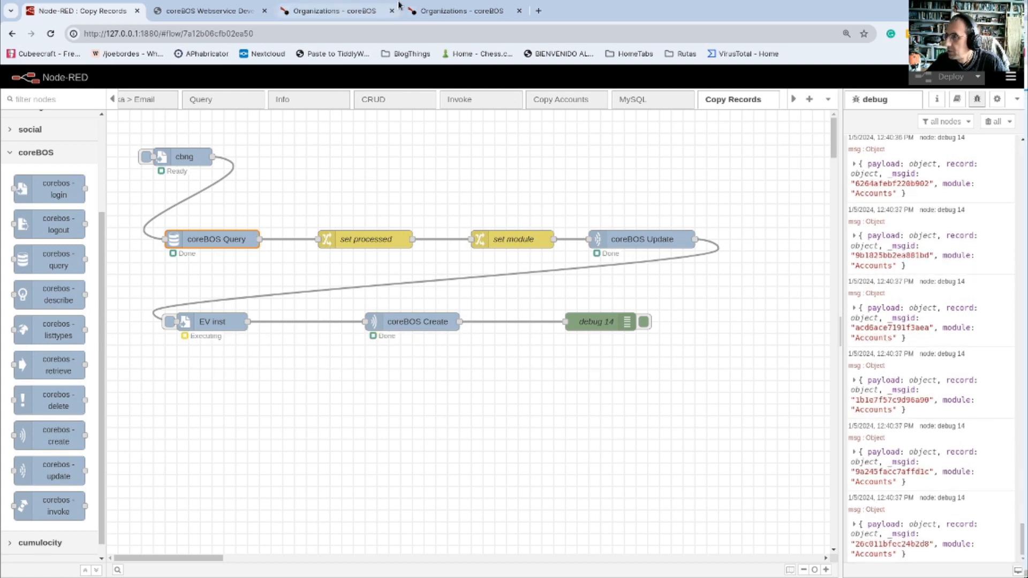
pyautogui.click(450, 10)
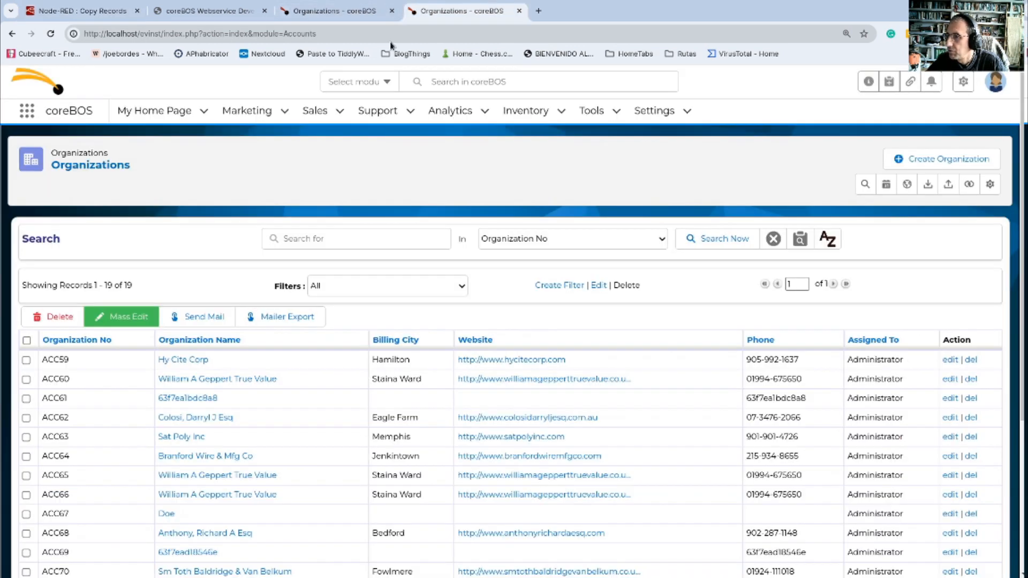
pyautogui.click(110, 167)
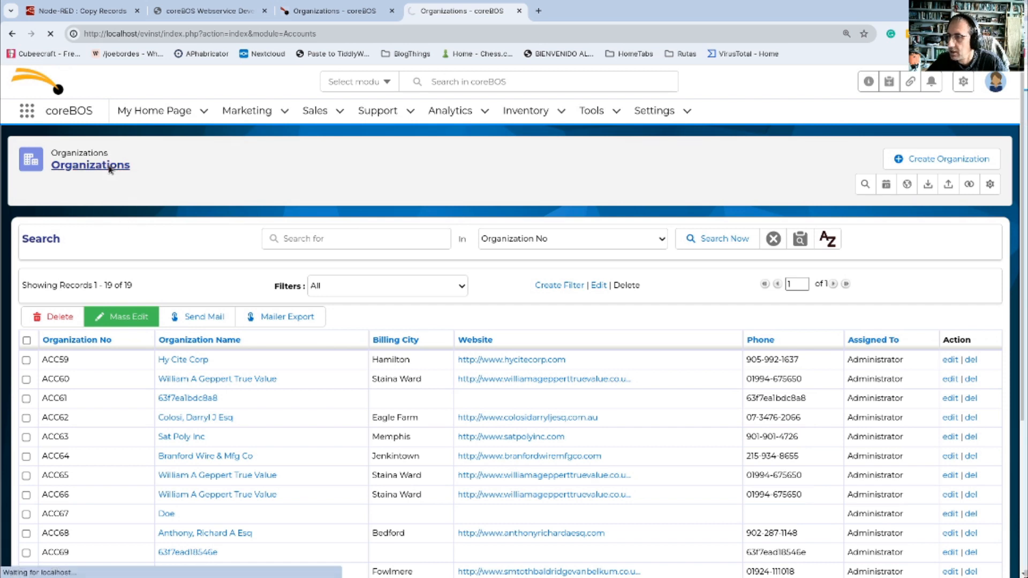
pyautogui.click(109, 168)
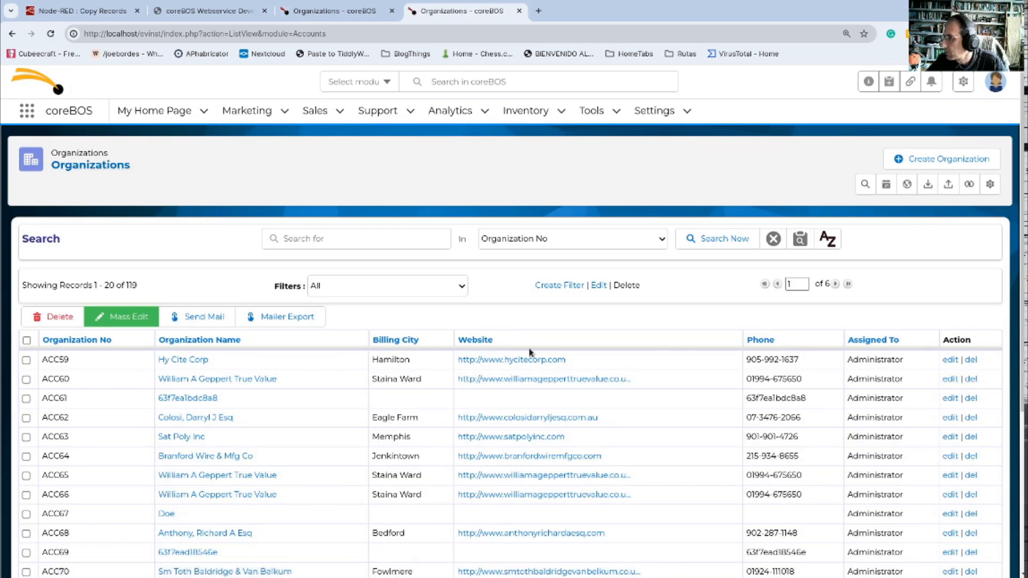
# - Look through the copied organizations in evinst and go to the last page of the list
pyautogui.scroll(-1, 604, 420)
pyautogui.scroll(-4, 604, 419)
pyautogui.scroll(2, 601, 415)
pyautogui.scroll(-2, 626, 426)
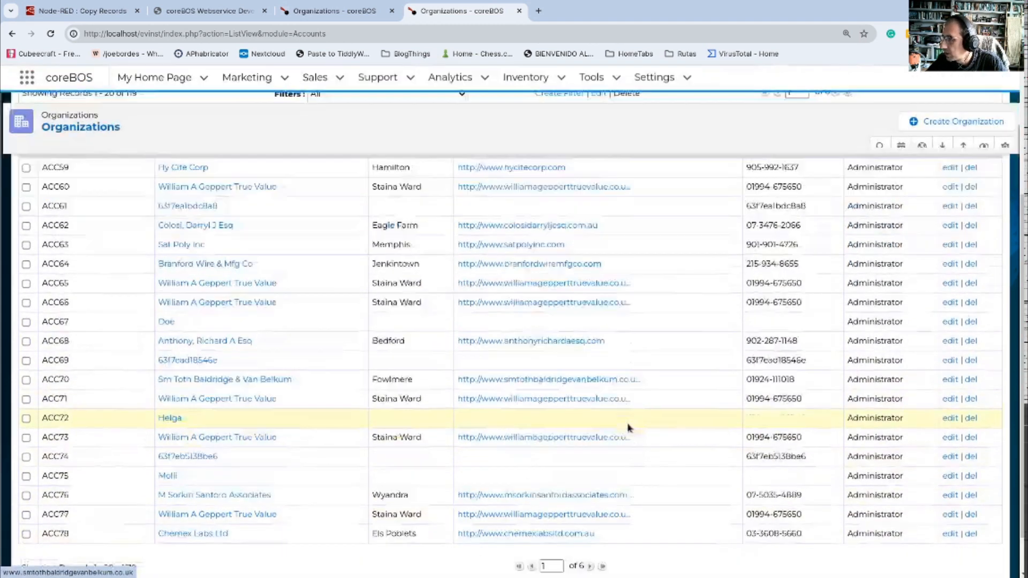
pyautogui.click(603, 519)
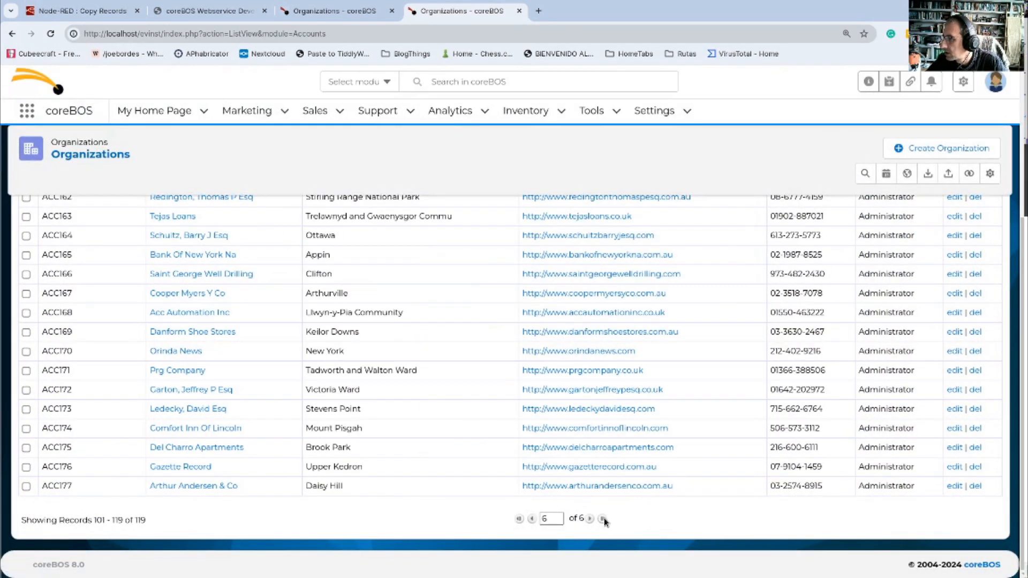
# - Switch back to Node-RED and look through the debug messages from the run
pyautogui.click(145, 17)
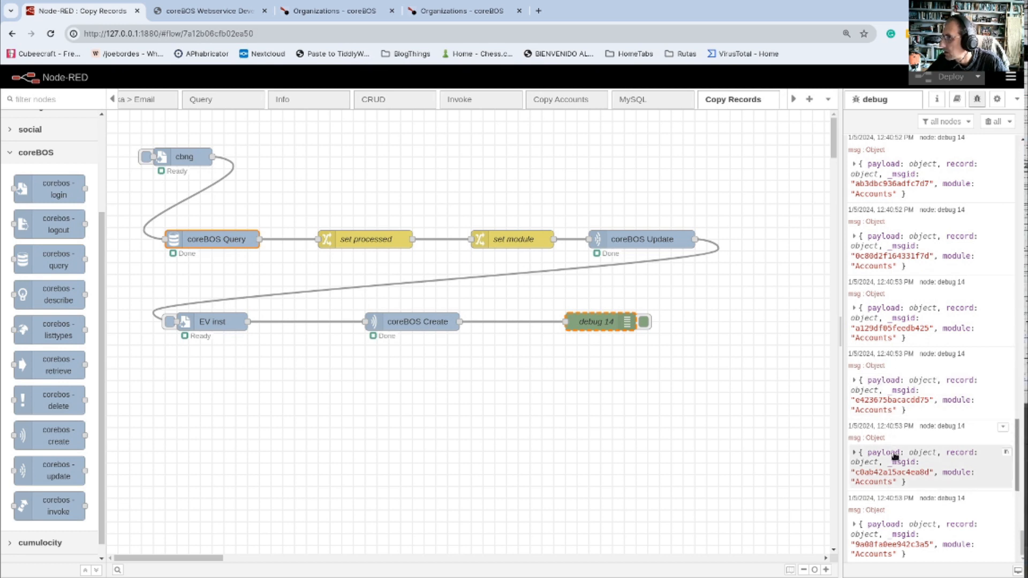
pyautogui.scroll(8, 943, 455)
pyautogui.scroll(-8, 964, 494)
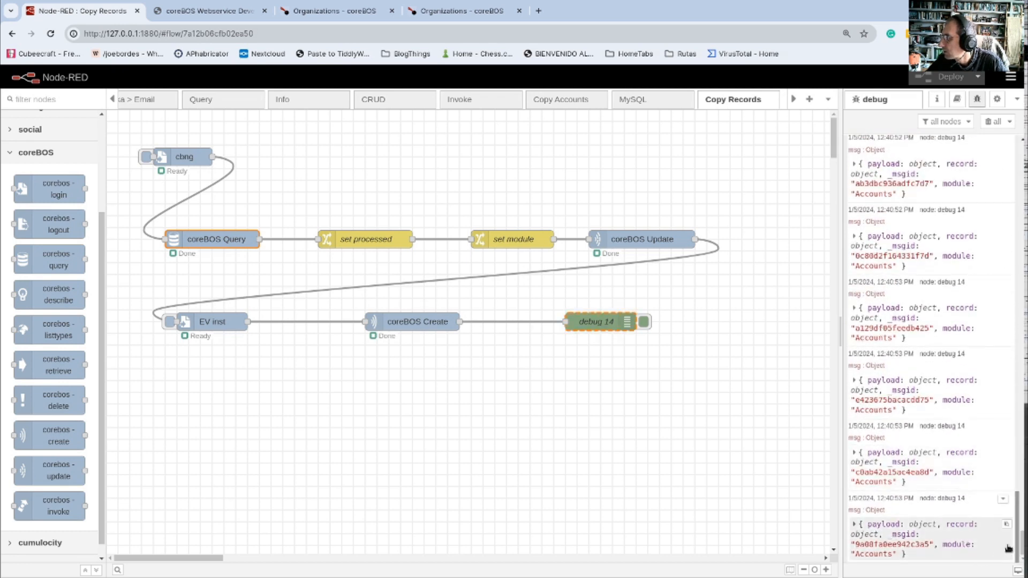
pyautogui.scroll(10, 931, 348)
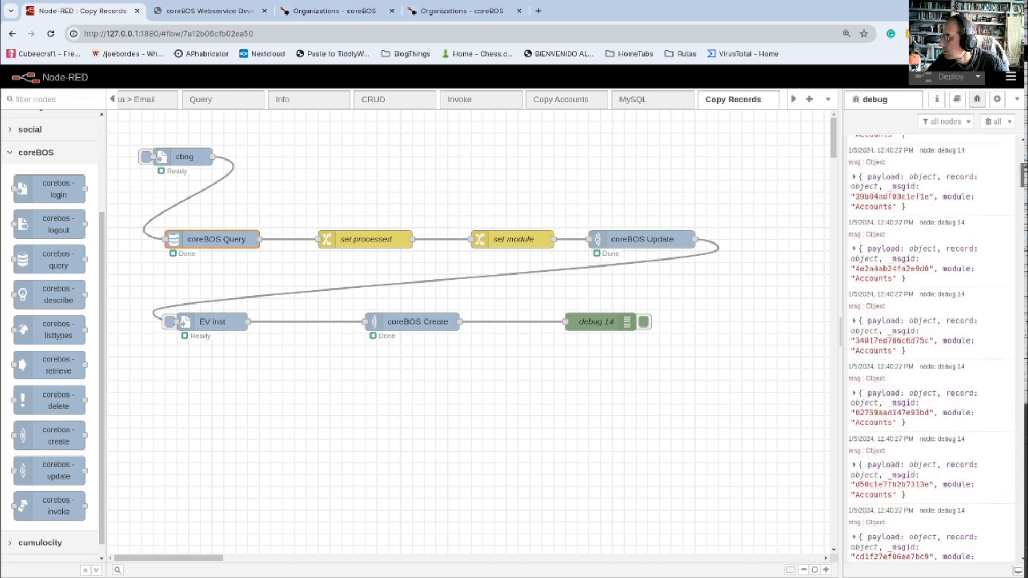
pyautogui.scroll(-10, 855, 553)
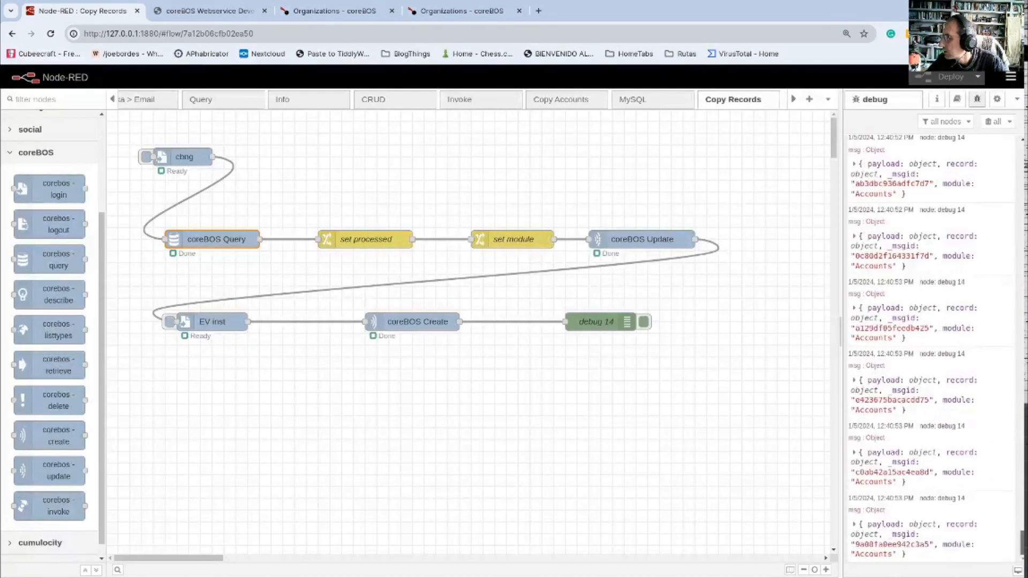
# - Expand the last debug message and examine its record fields, including assigned_user_id, and its payload object
pyautogui.click(856, 524)
pyautogui.scroll(-1, 942, 396)
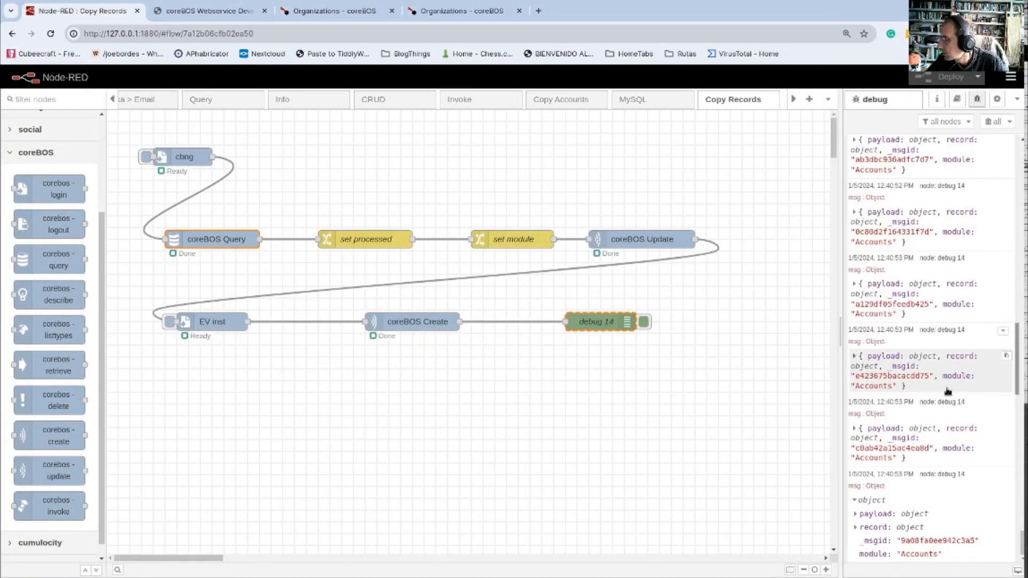
pyautogui.click(855, 528)
pyautogui.scroll(-5, 902, 433)
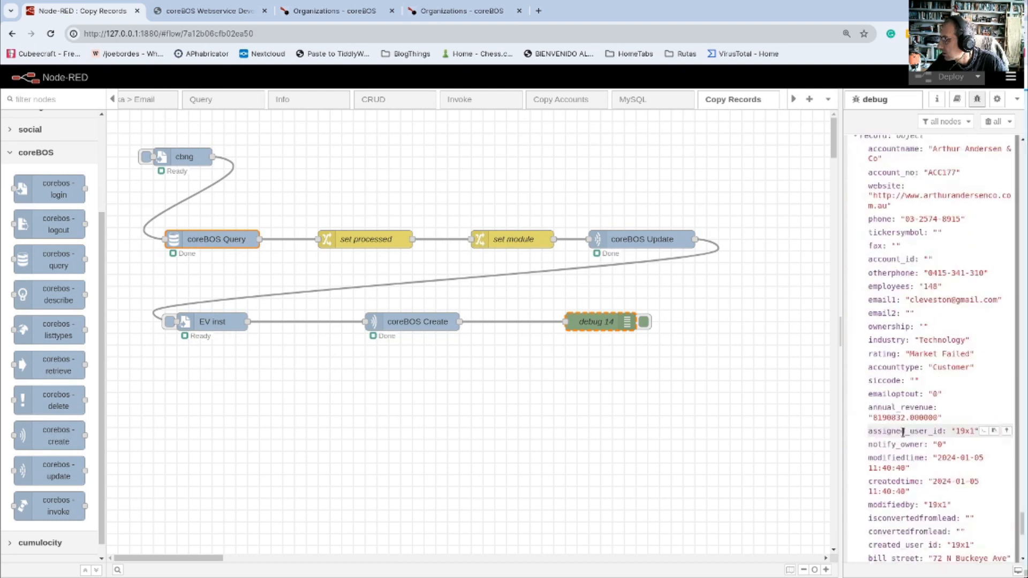
pyautogui.scroll(4, 902, 432)
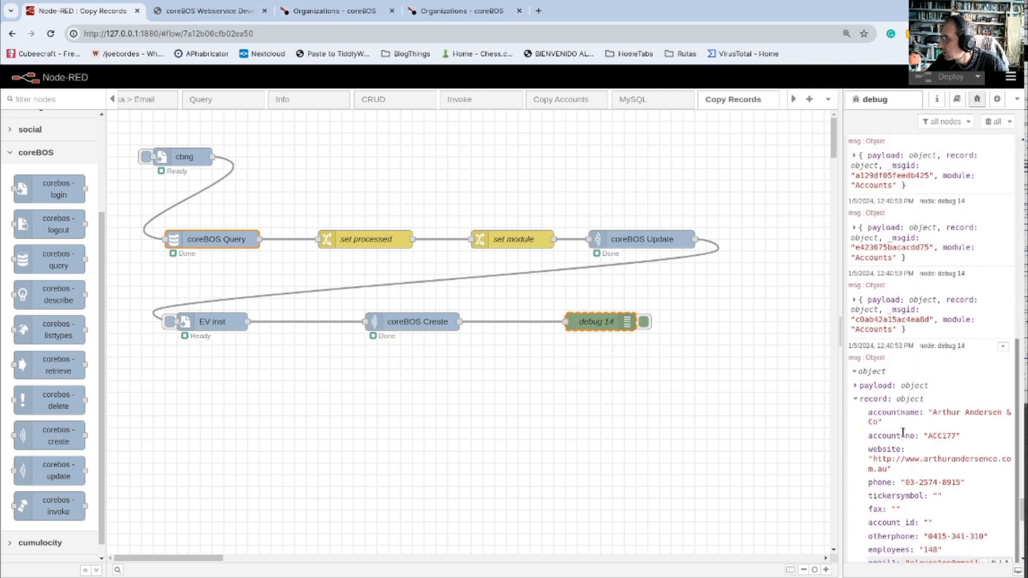
pyautogui.click(856, 386)
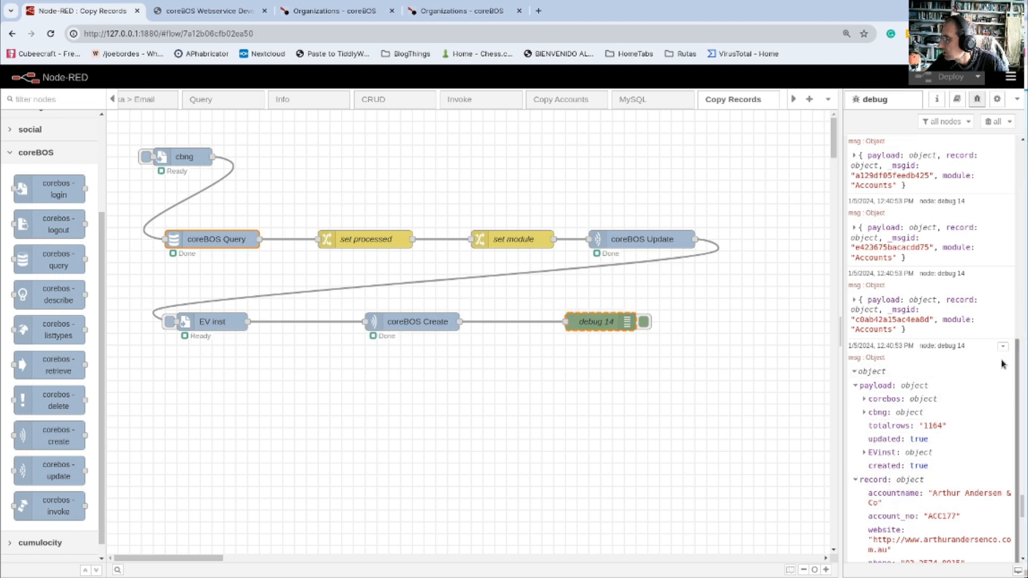
pyautogui.scroll(5, 967, 401)
pyautogui.scroll(10, 968, 399)
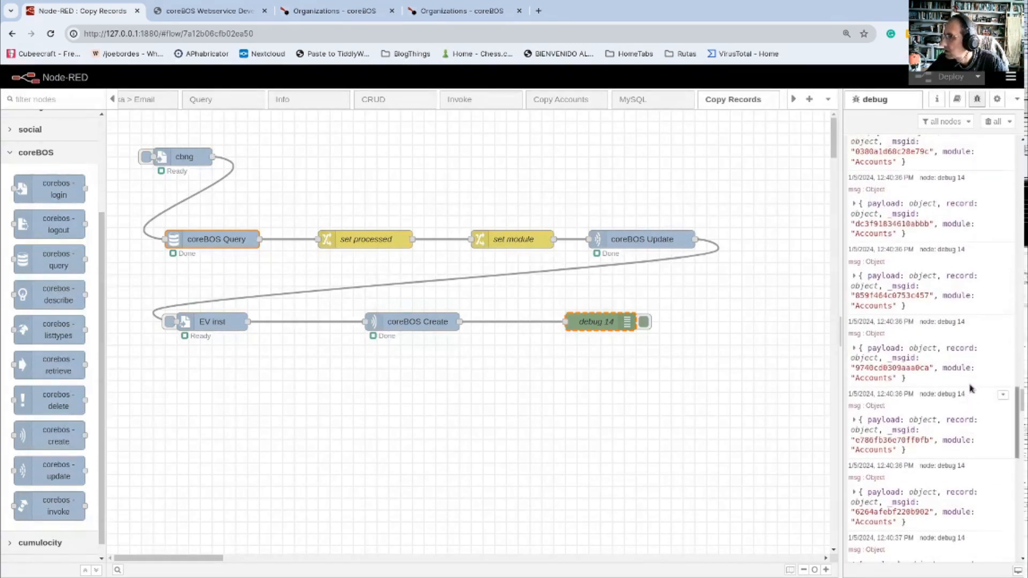
# - Reload the Organizations lists in evinst and coreBOSNG and look over their records
pyautogui.click(452, 11)
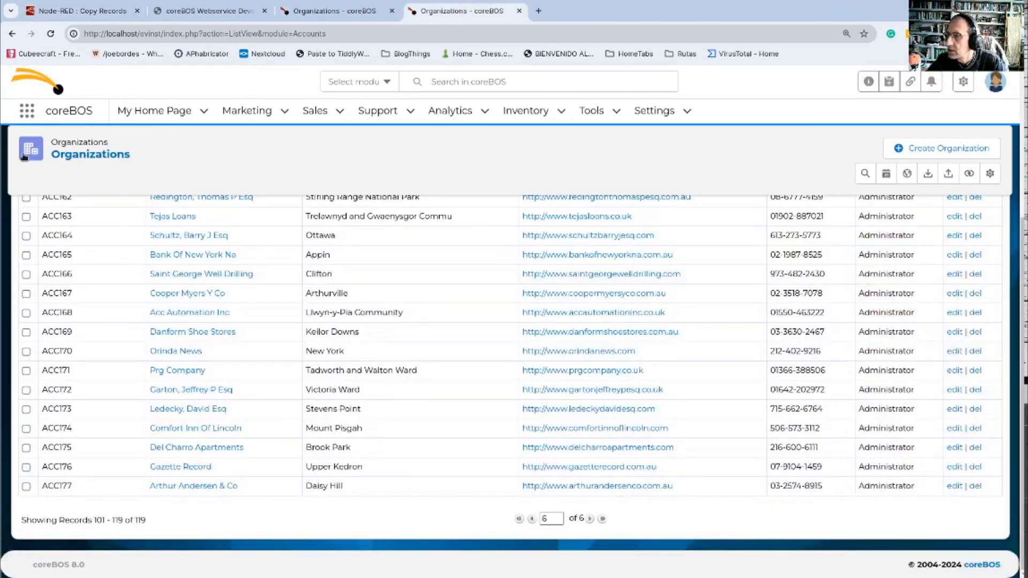
pyautogui.click(86, 152)
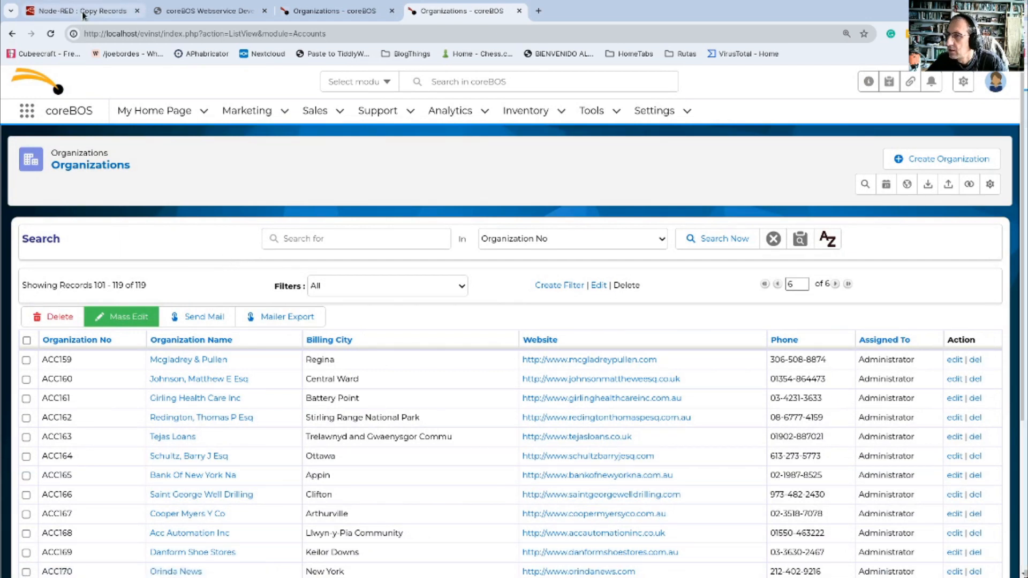
pyautogui.click(335, 11)
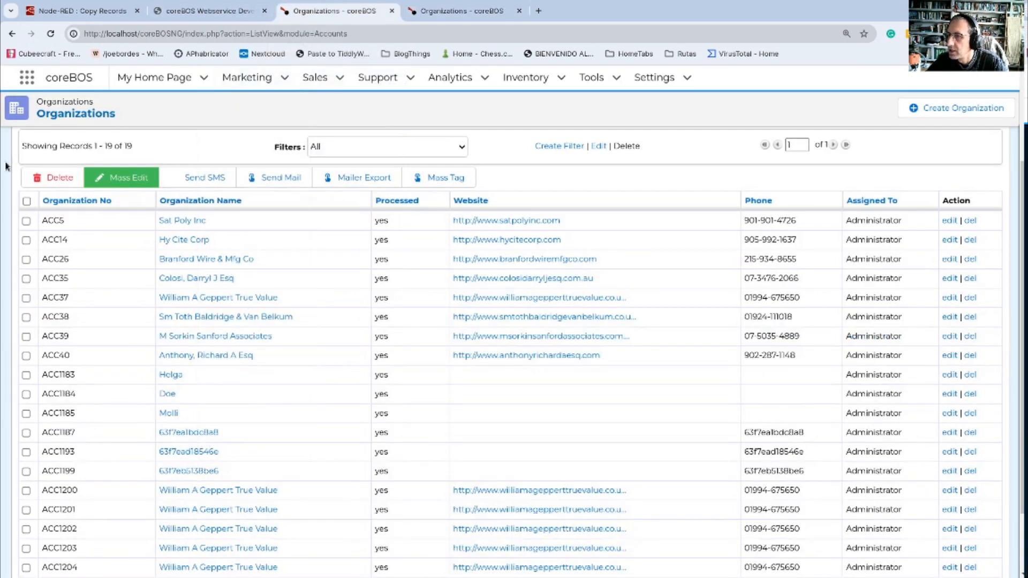
pyautogui.scroll(3, 158, 213)
pyautogui.click(121, 167)
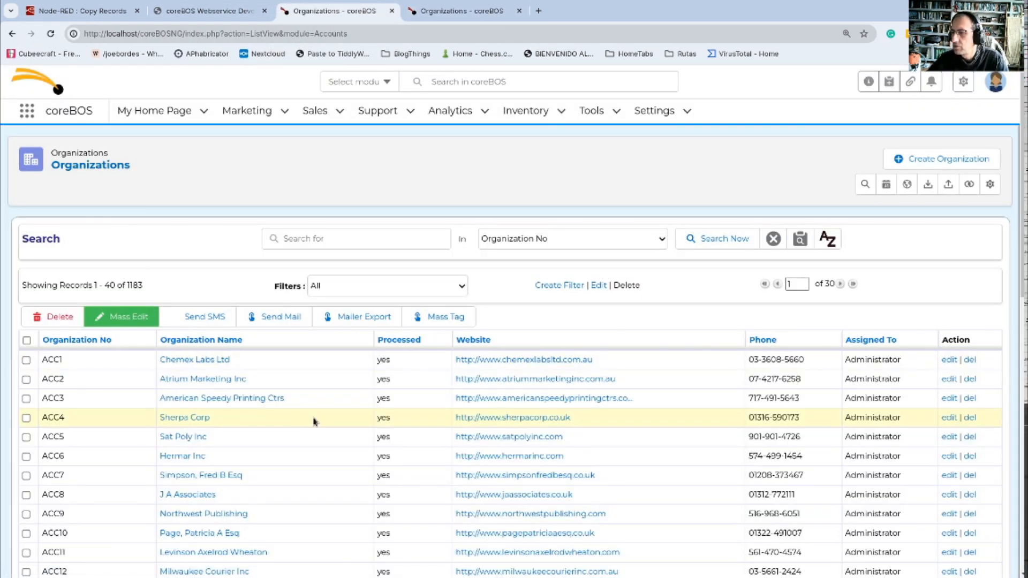
pyautogui.scroll(-5, 427, 353)
pyautogui.scroll(5, 426, 355)
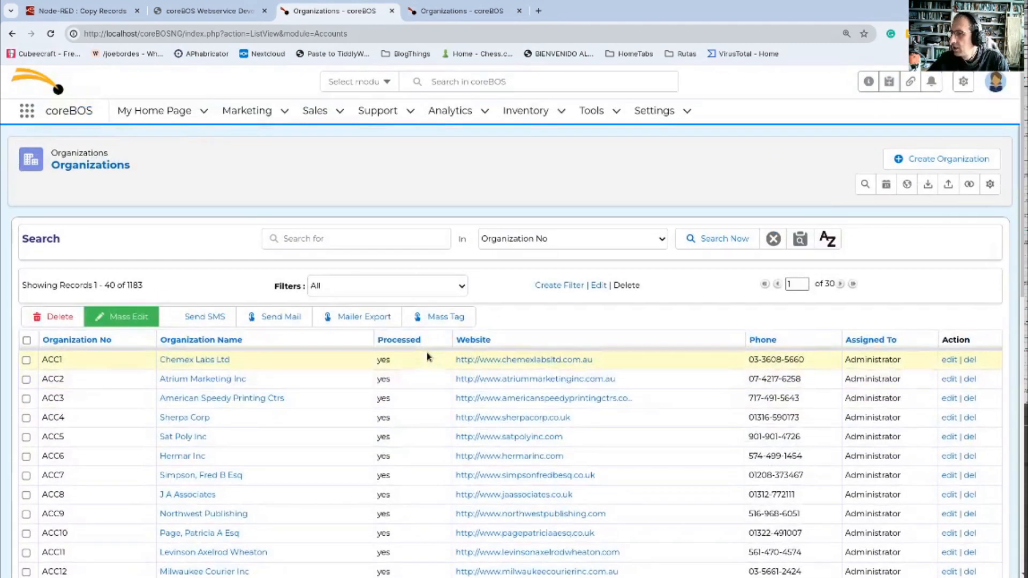
# - Search the coreBOSNG organizations for 1 in Processed
pyautogui.click(332, 242)
pyautogui.write('1')
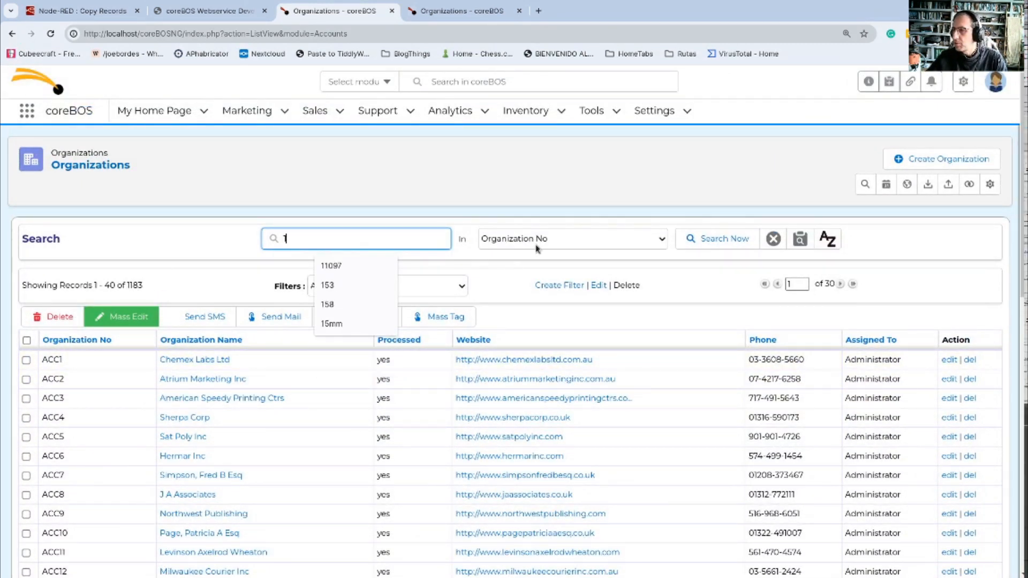
pyautogui.click(536, 244)
pyautogui.click(537, 277)
pyautogui.click(716, 241)
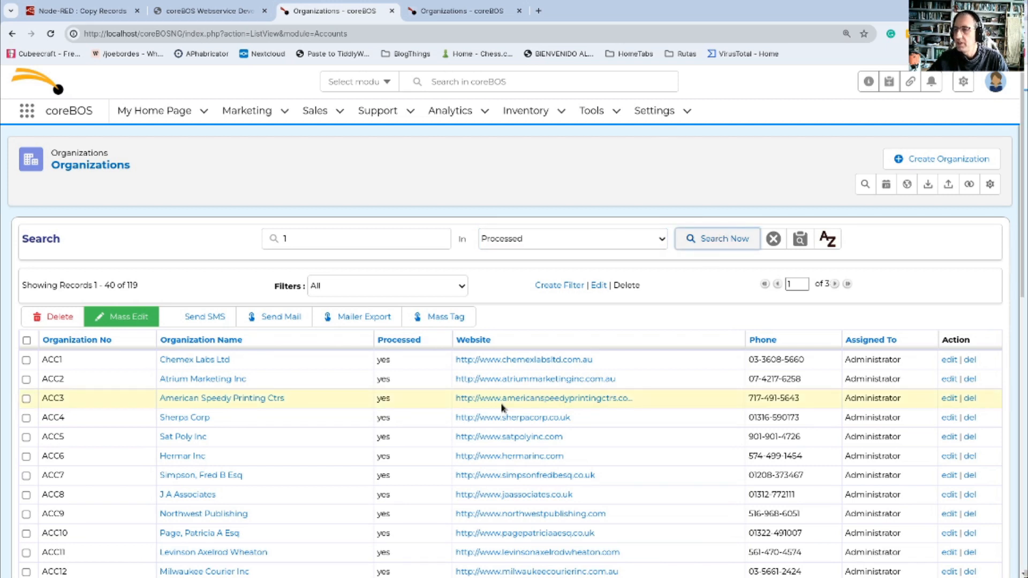
# - In Node-RED, clear the debug messages and run the flow again from cbng, checking the result in the reloaded evinst Organizations list
pyautogui.click(83, 6)
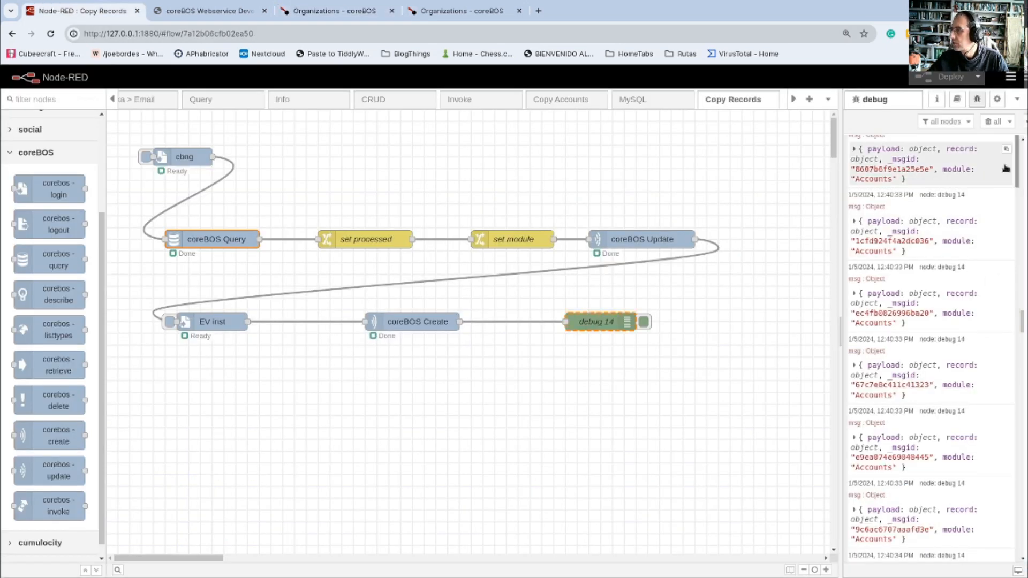
pyautogui.hotkey('ctrl', 'alt', 'l')
pyautogui.click(146, 157)
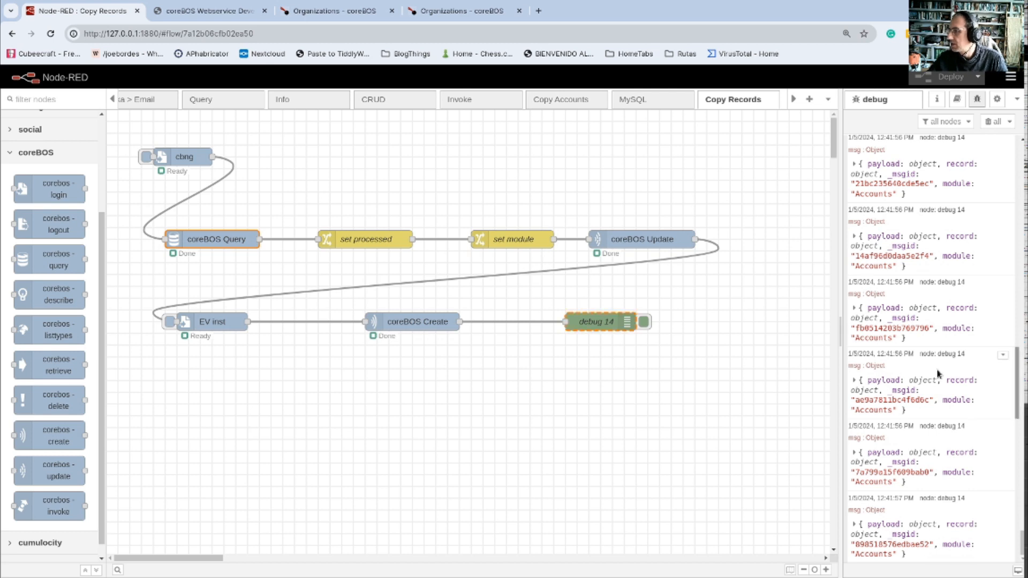
pyautogui.click(461, 11)
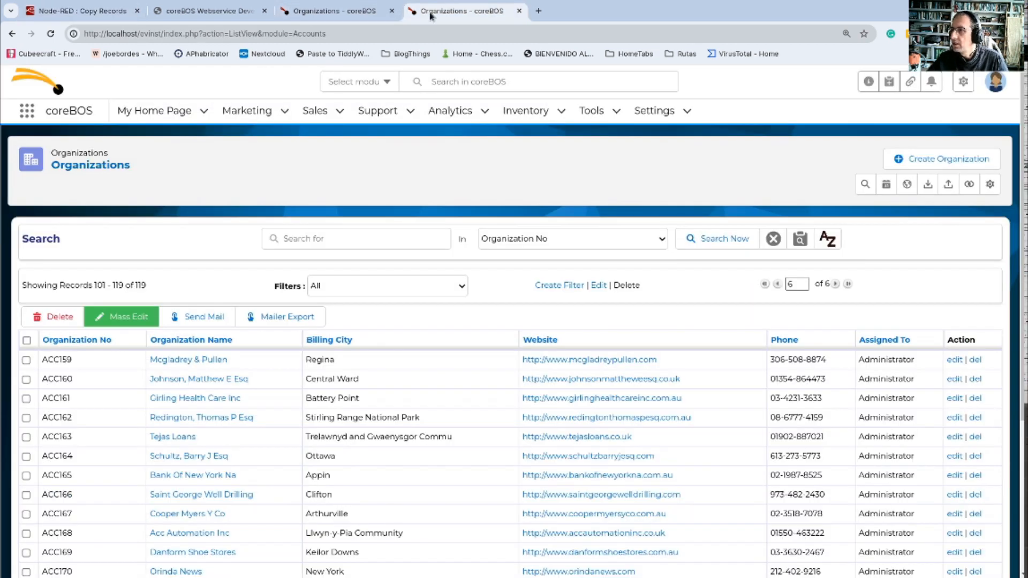
pyautogui.click(118, 170)
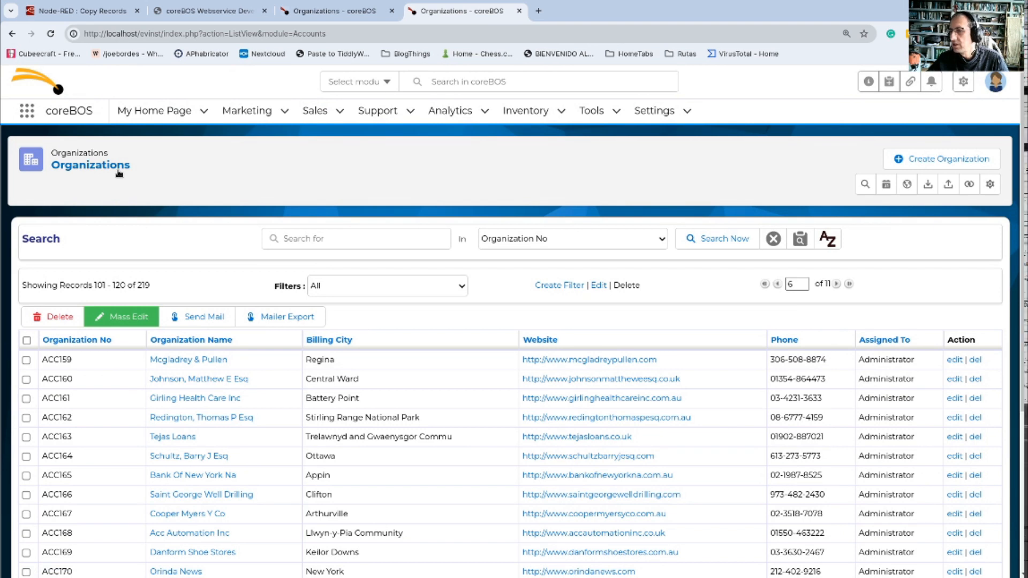
# - Copy one more batch of accounts by rerunning the Node-RED flow with cleared debug output, and reload the evinst Organizations list
pyautogui.click(76, 11)
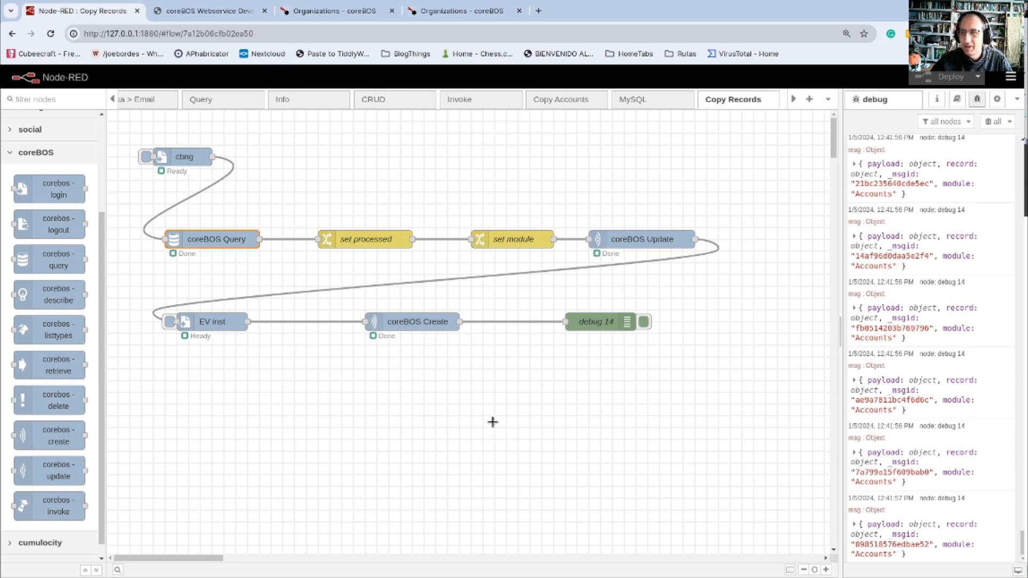
pyautogui.click(990, 121)
pyautogui.click(145, 157)
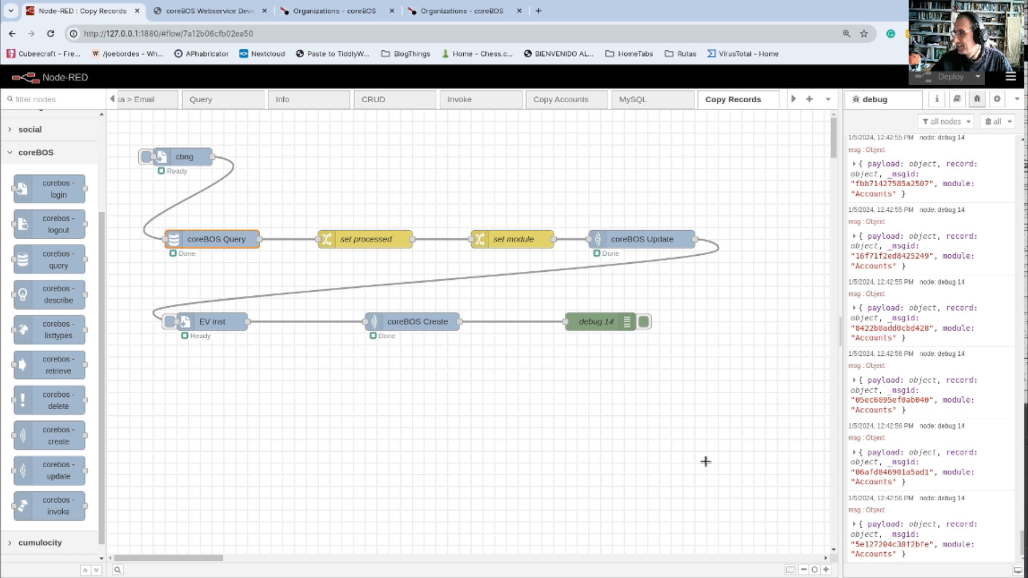
pyautogui.click(436, 8)
pyautogui.click(67, 168)
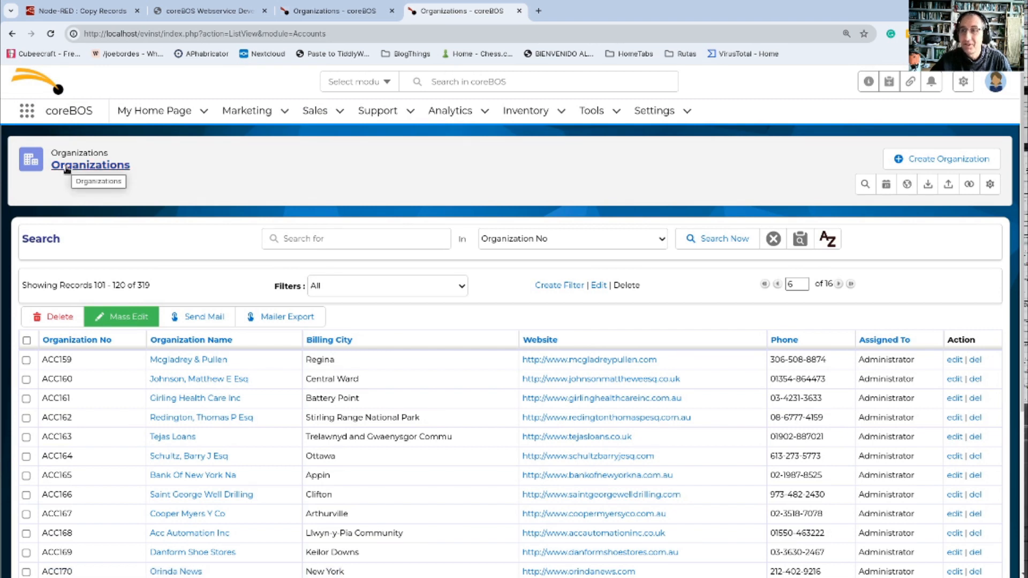
# - In Node-RED, change the coreBOS Query node's query to "select * from accounts where cf_1295=0 limit 1000" and deploy the flow
pyautogui.click(50, 11)
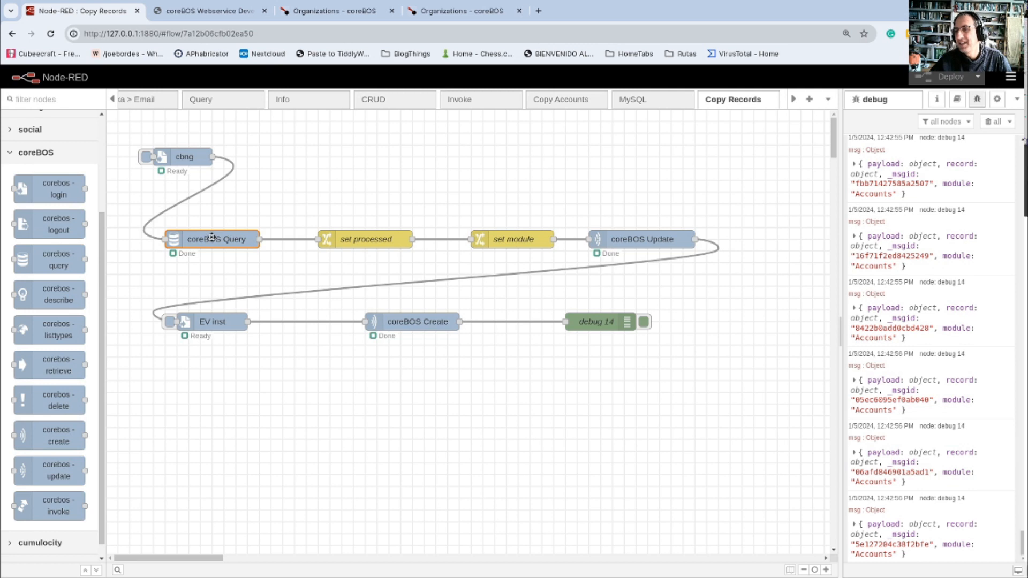
pyautogui.doubleClick(211, 237)
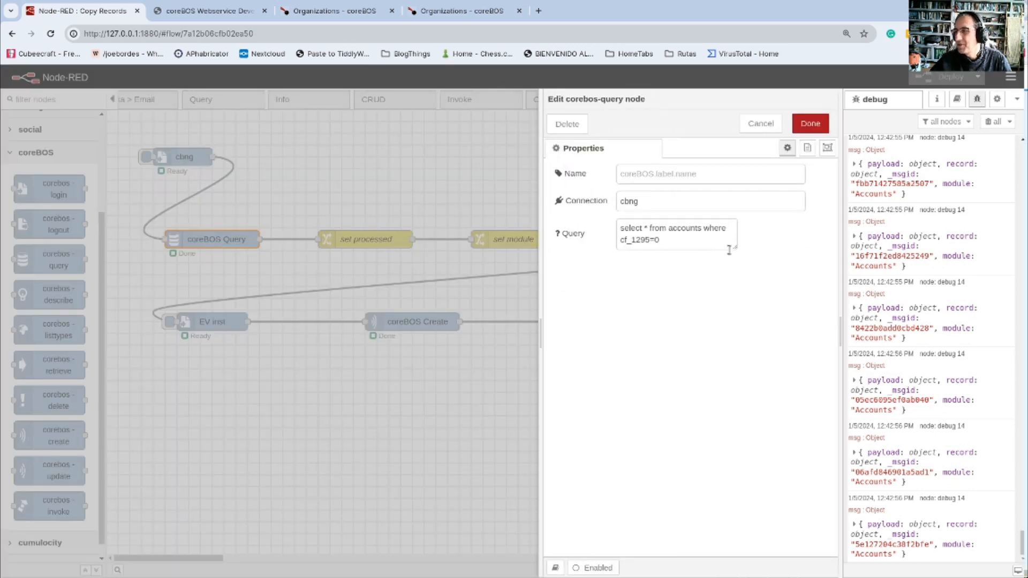
pyautogui.click(689, 241)
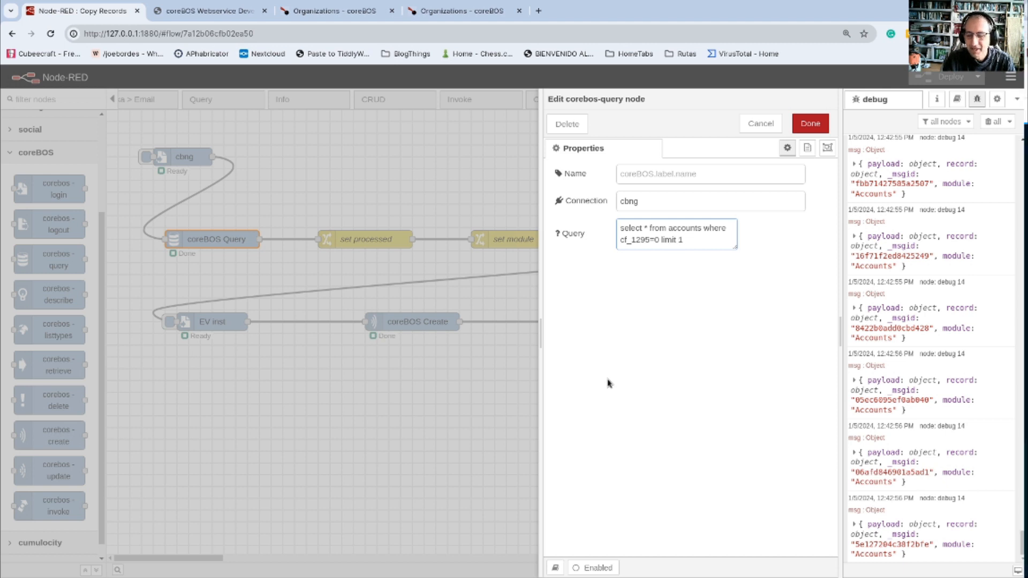
pyautogui.write('limit 1000')
pyautogui.click(810, 123)
pyautogui.click(948, 78)
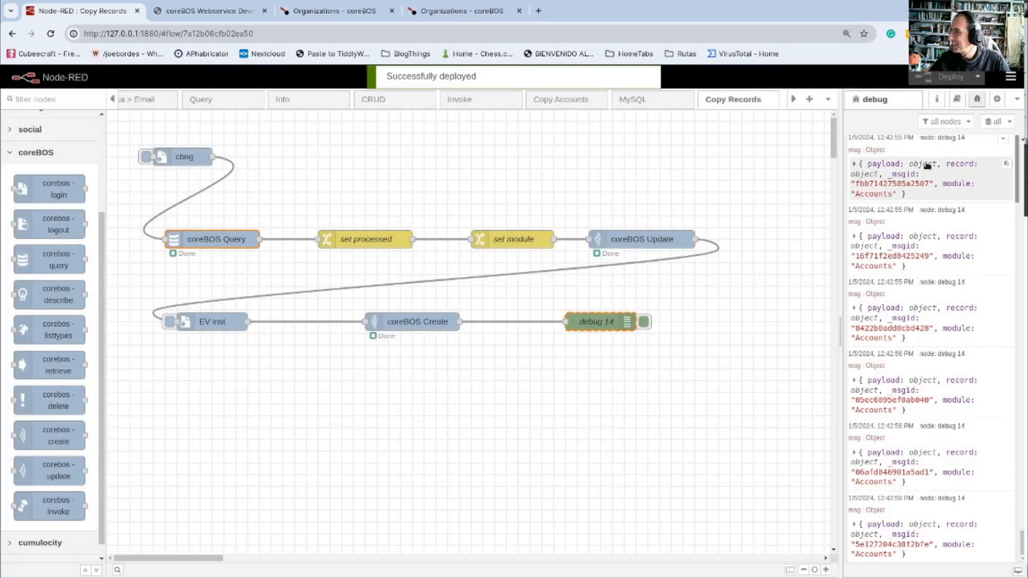
# - Clear the debug messages and run the flow from cbng with the 1000-record limit
pyautogui.click(991, 122)
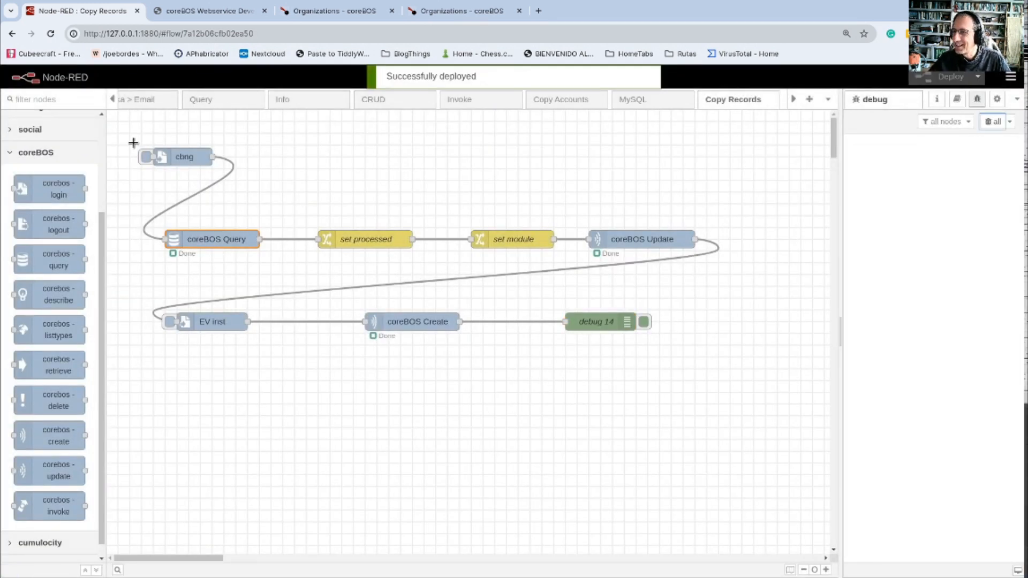
pyautogui.click(143, 162)
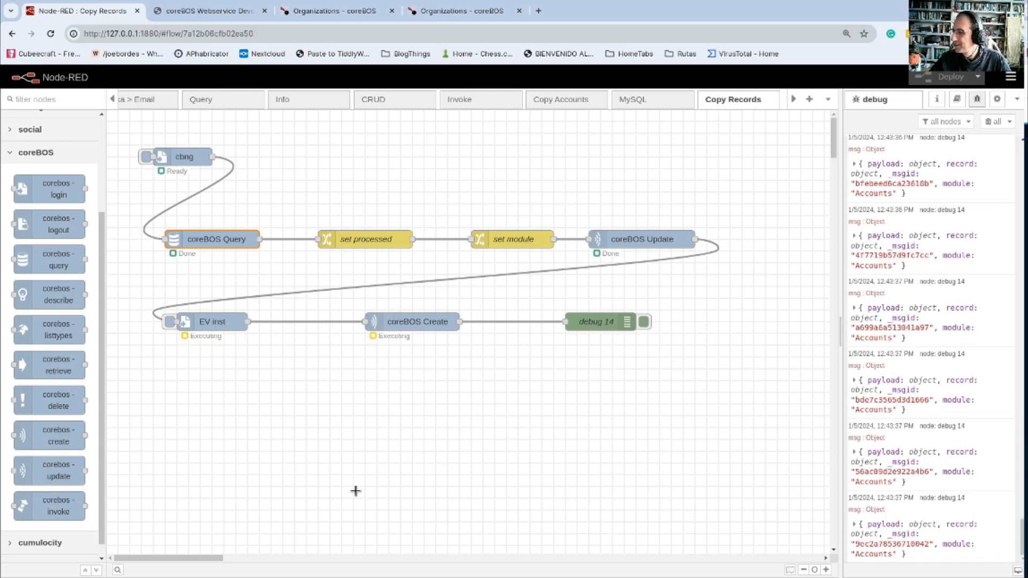
# - Check the copy's progress in the reloaded evinst Organizations list and in Node-RED's debug output while the flow runs
pyautogui.click(422, 14)
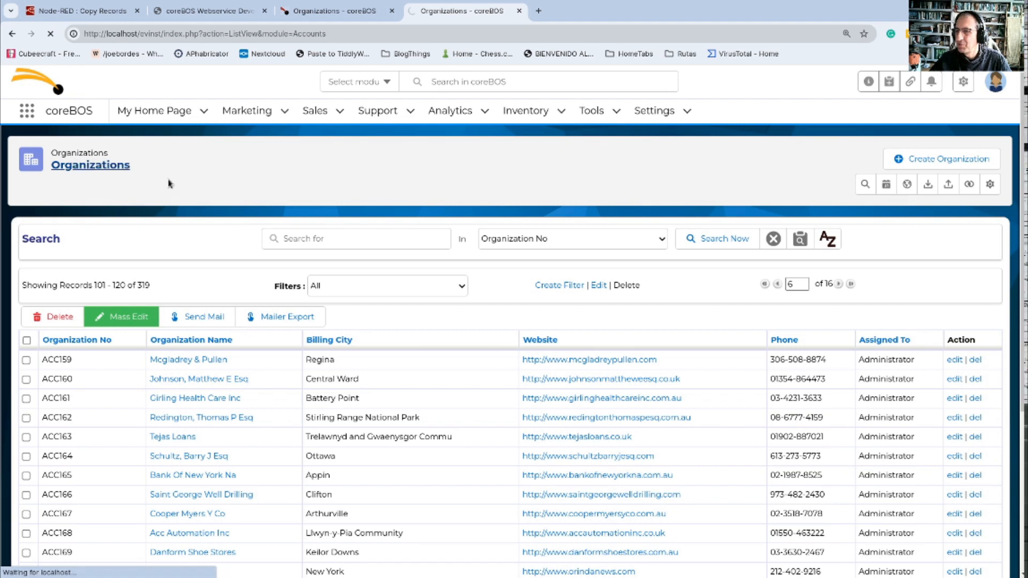
pyautogui.click(114, 9)
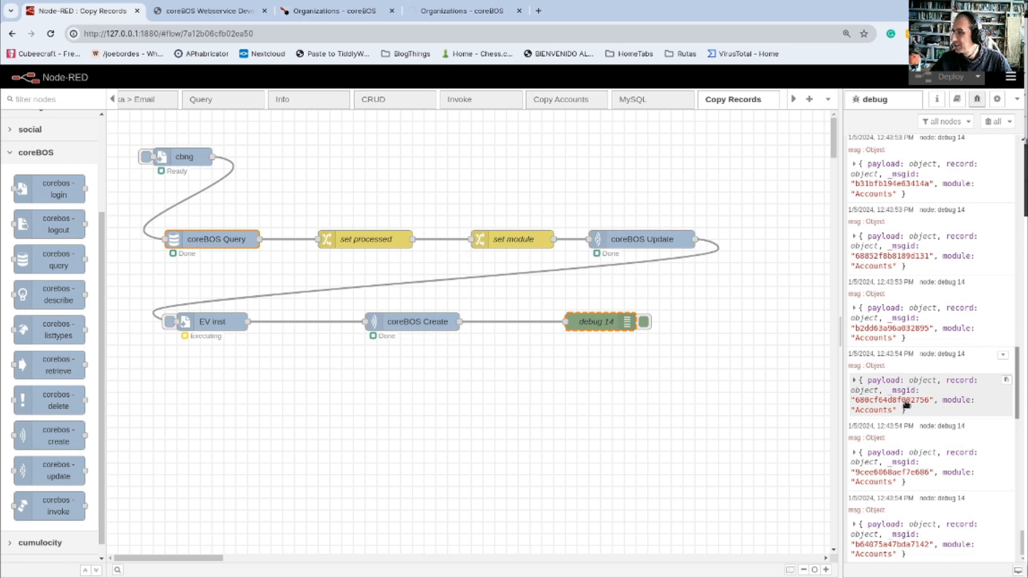
pyautogui.click(436, 8)
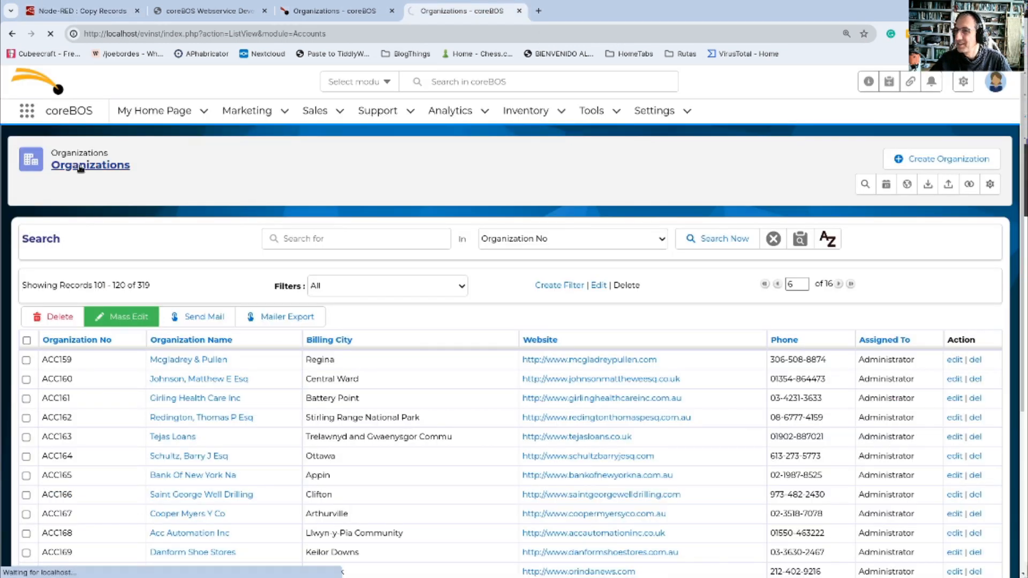
pyautogui.click(116, 34)
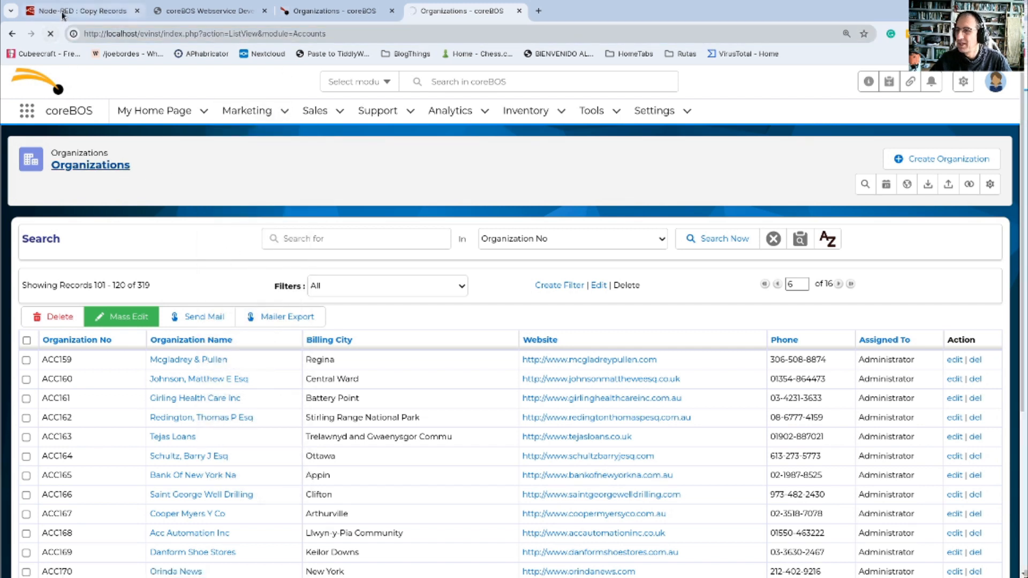
pyautogui.click(80, 11)
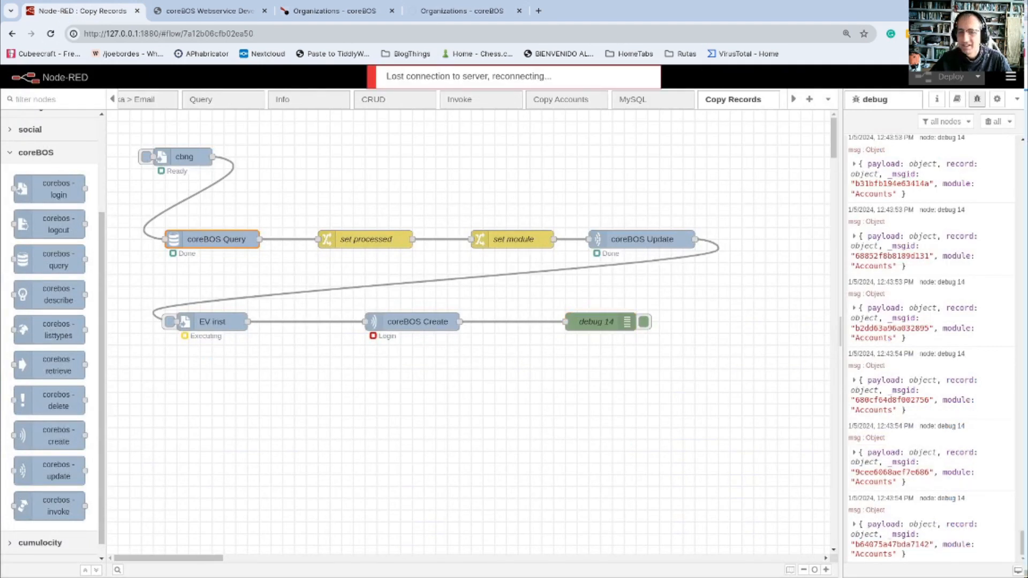
# - Switch to the terminal running Node-RED and examine the latest error in its log
pyautogui.hotkey('alt', 'Tab')
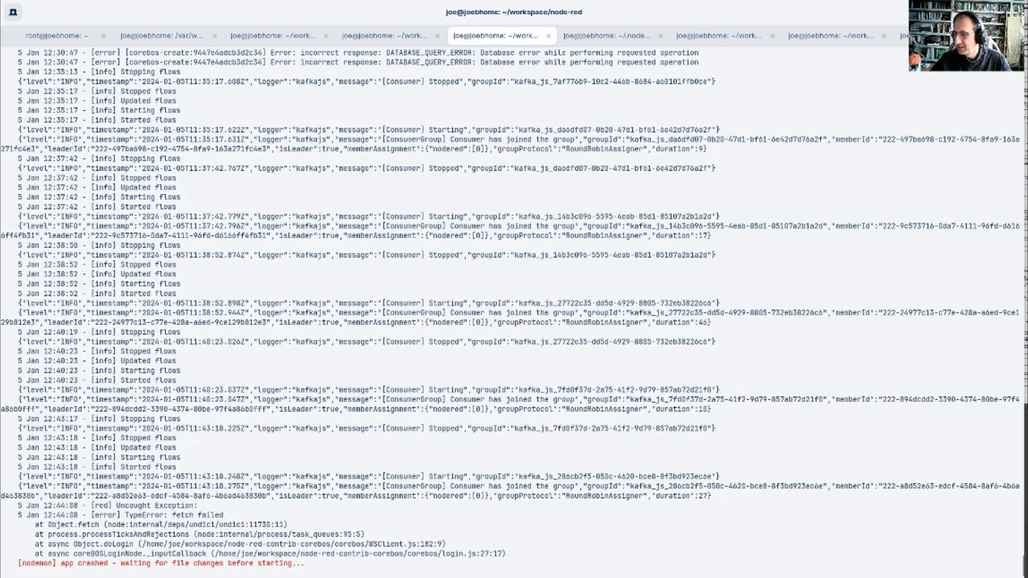
pyautogui.moveTo(134, 516); pyautogui.dragTo(251, 517)
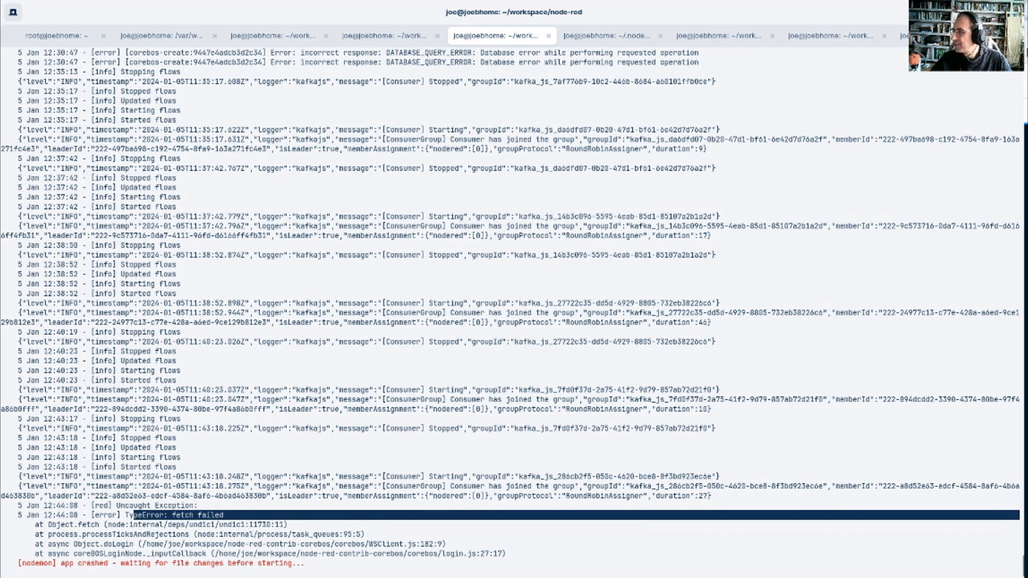
pyautogui.hotkey('alt', 'Tab')
# - Return to the evinst coreBOS instance in the browser and open its home page in a new tab
pyautogui.click(457, 7)
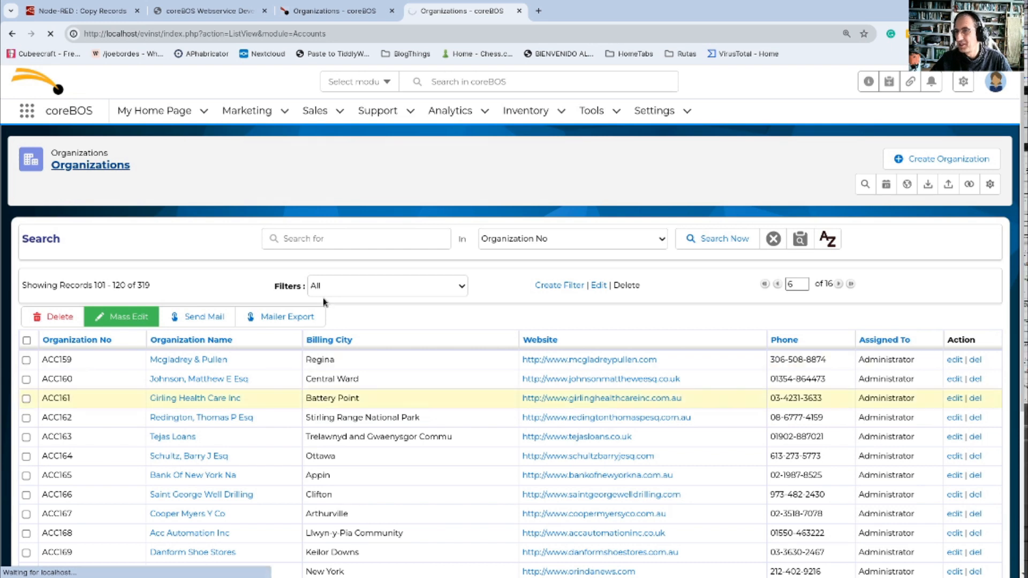
pyautogui.middleClick(30, 111)
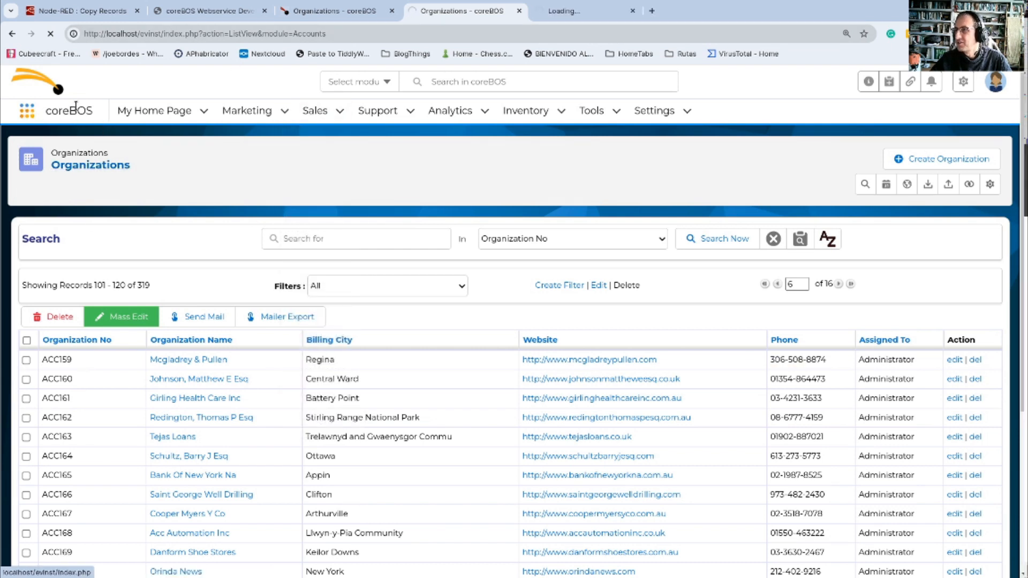
pyautogui.click(578, 12)
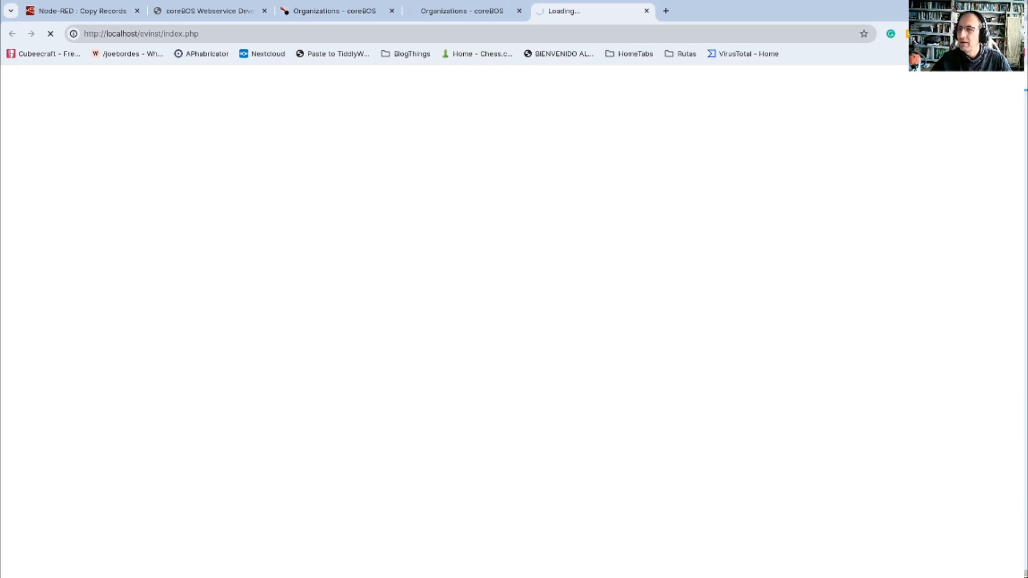
# - In the Node-RED Copy Records flow, insert a delay node into the wire between coreBOS Update and EV inst
pyautogui.click(25, 6)
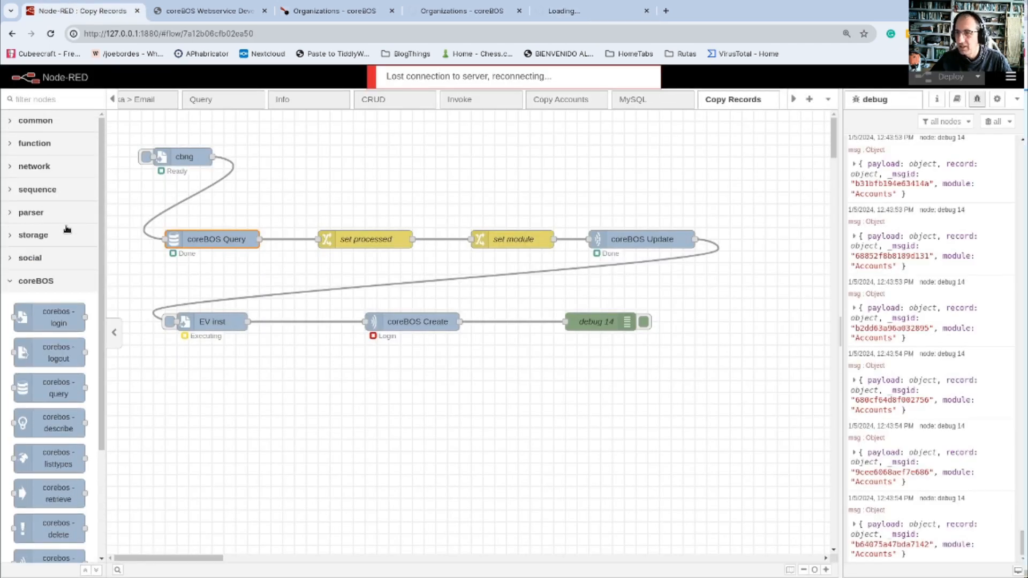
pyautogui.click(67, 166)
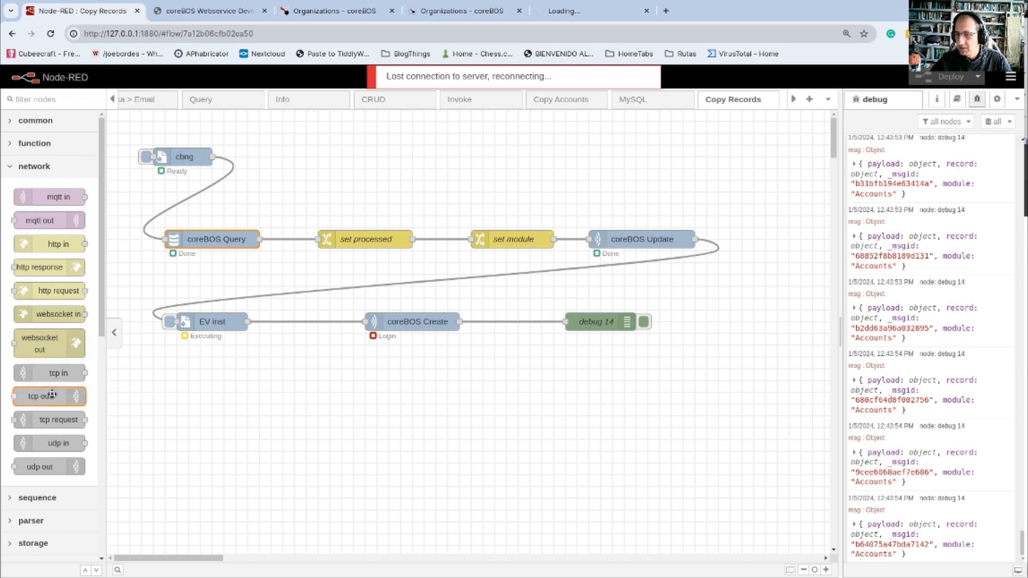
pyautogui.click(47, 166)
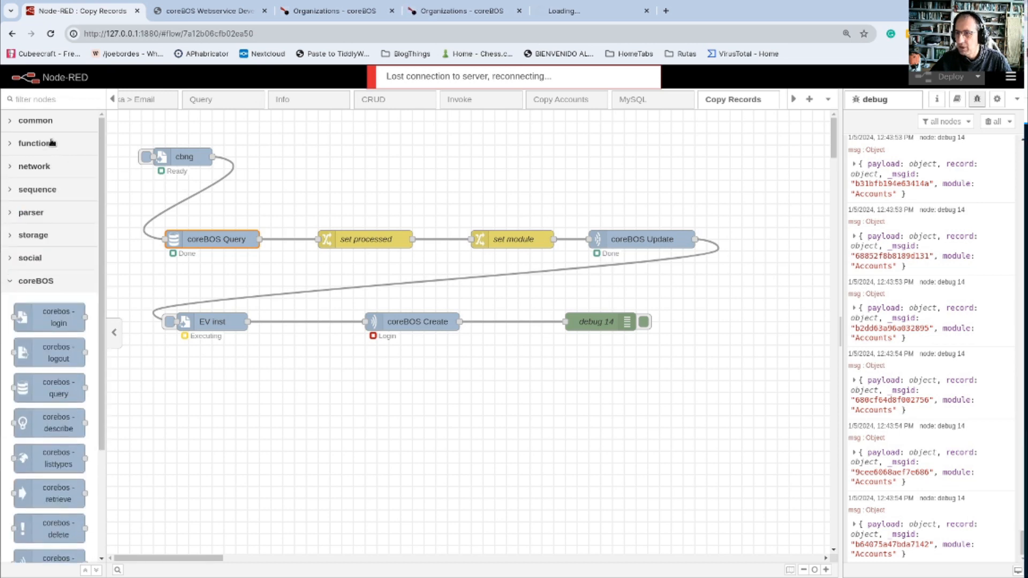
pyautogui.click(52, 127)
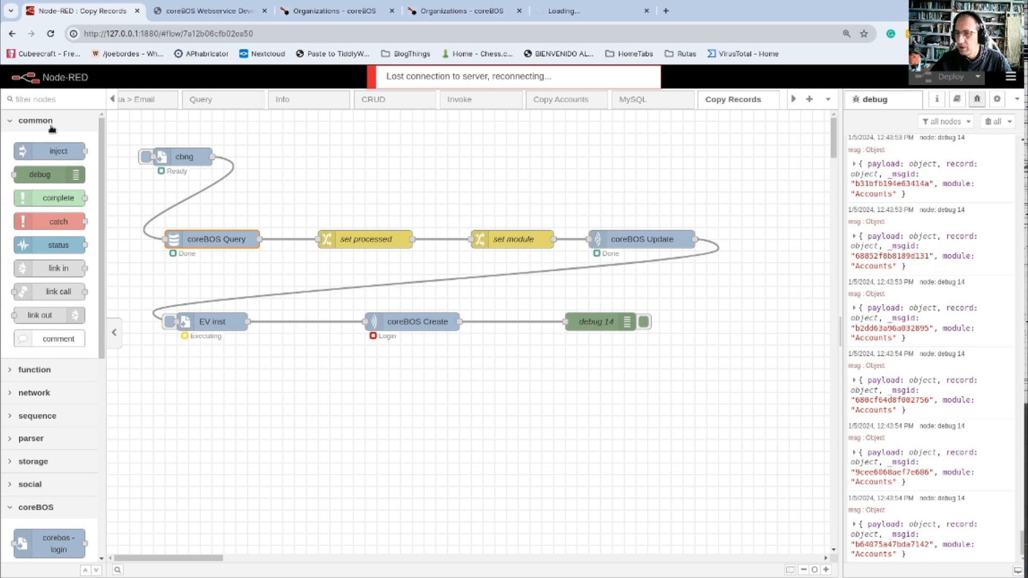
pyautogui.click(51, 128)
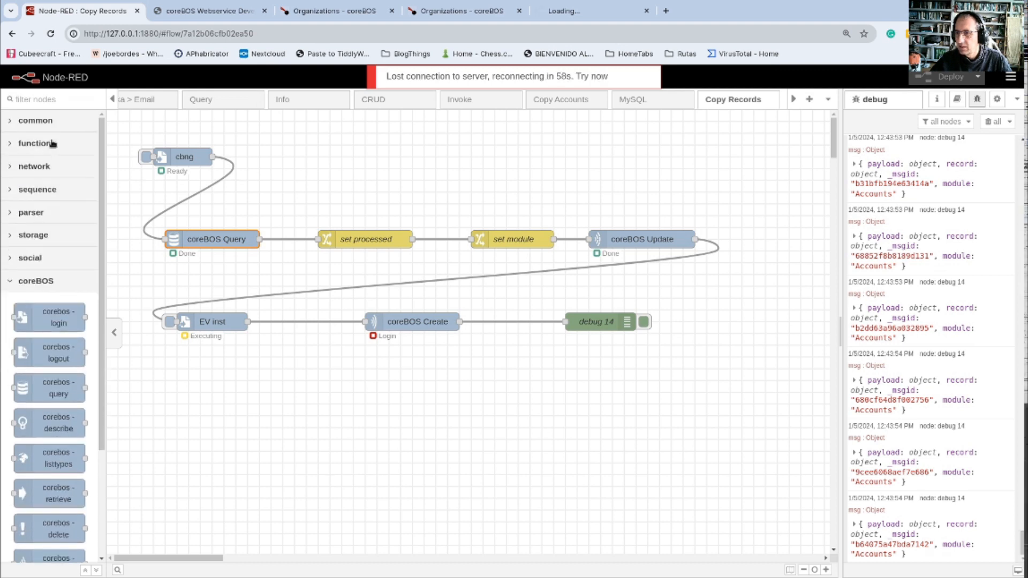
pyautogui.click(56, 140)
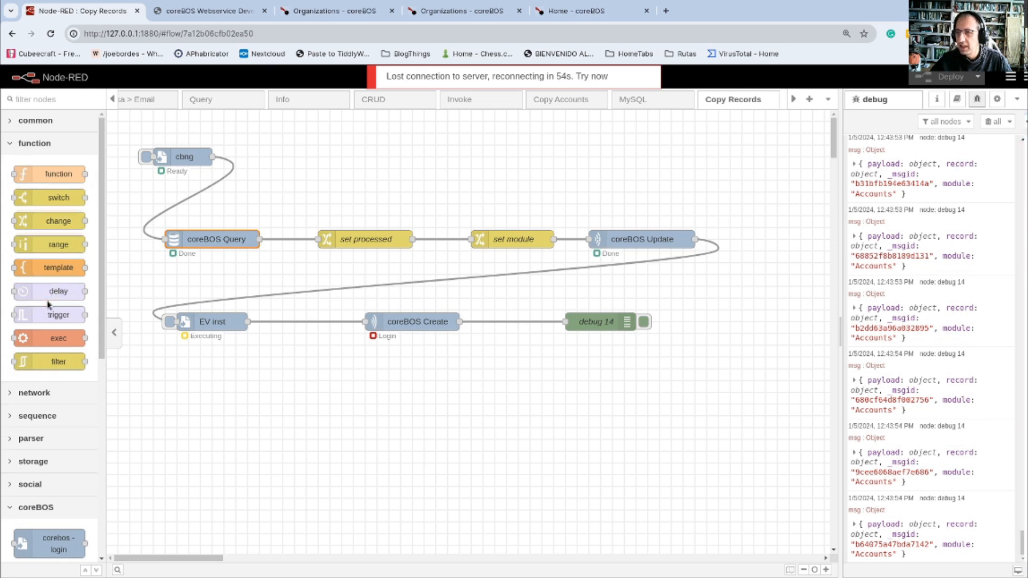
pyautogui.moveTo(49, 297); pyautogui.dragTo(442, 281)
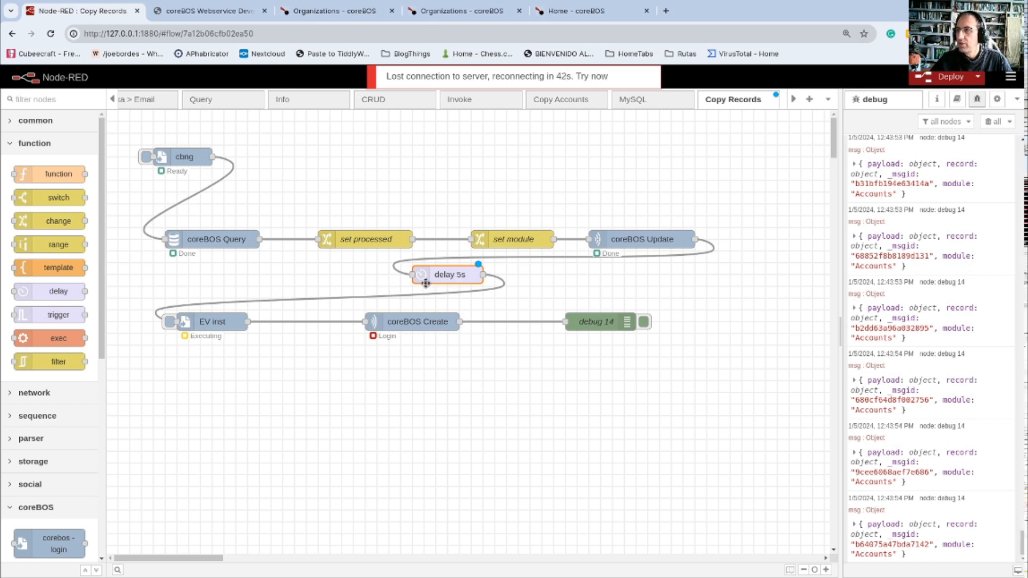
# - Review the evinst Organizations list and close the extra coreBOS home page
pyautogui.click(570, 5)
pyautogui.click(482, 11)
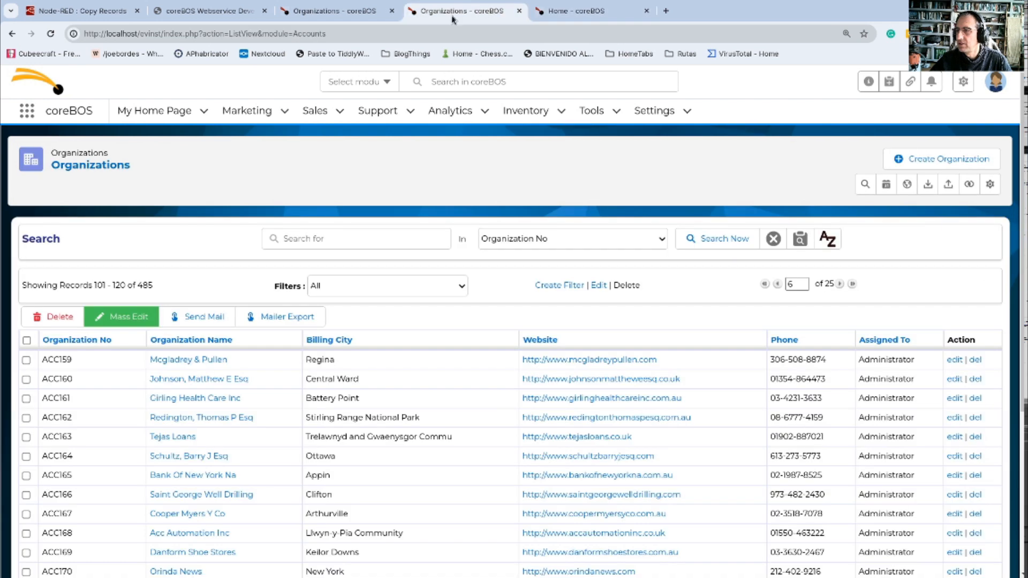
pyautogui.click(102, 168)
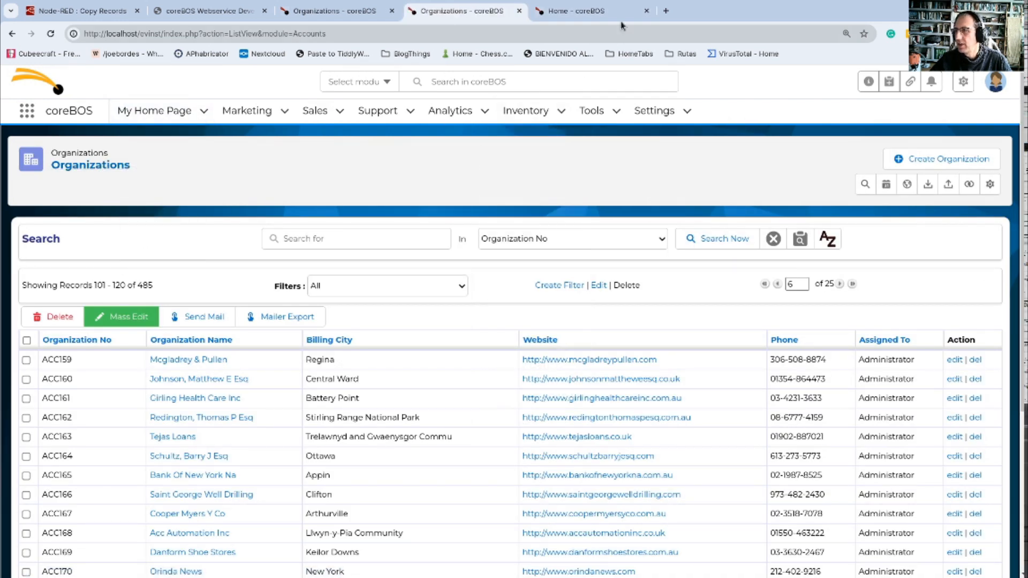
pyautogui.click(647, 11)
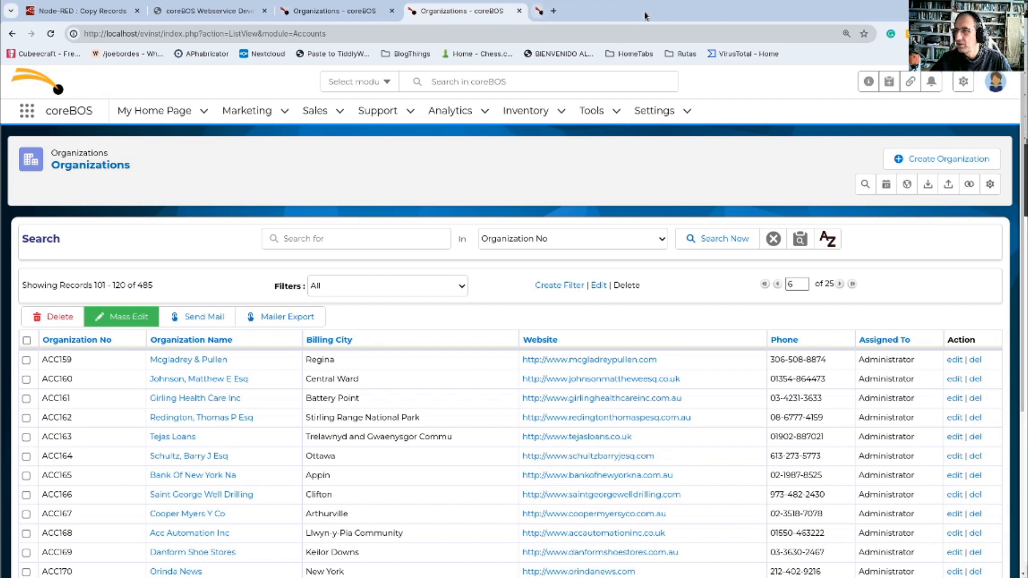
# - In Node-RED, set the delay node to a fixed delay of 1 second and try to deploy the flow
pyautogui.click(71, 12)
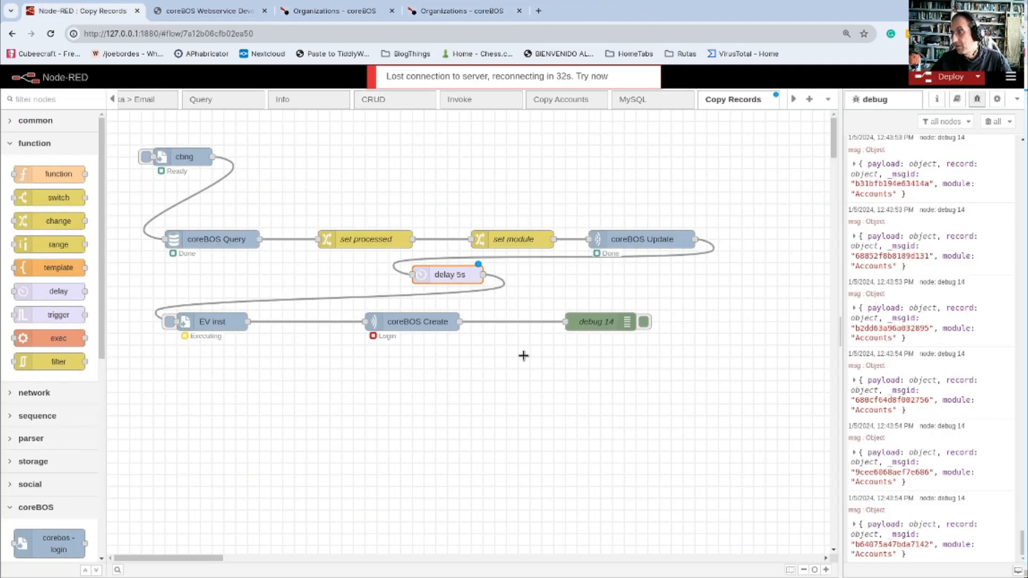
pyautogui.doubleClick(455, 276)
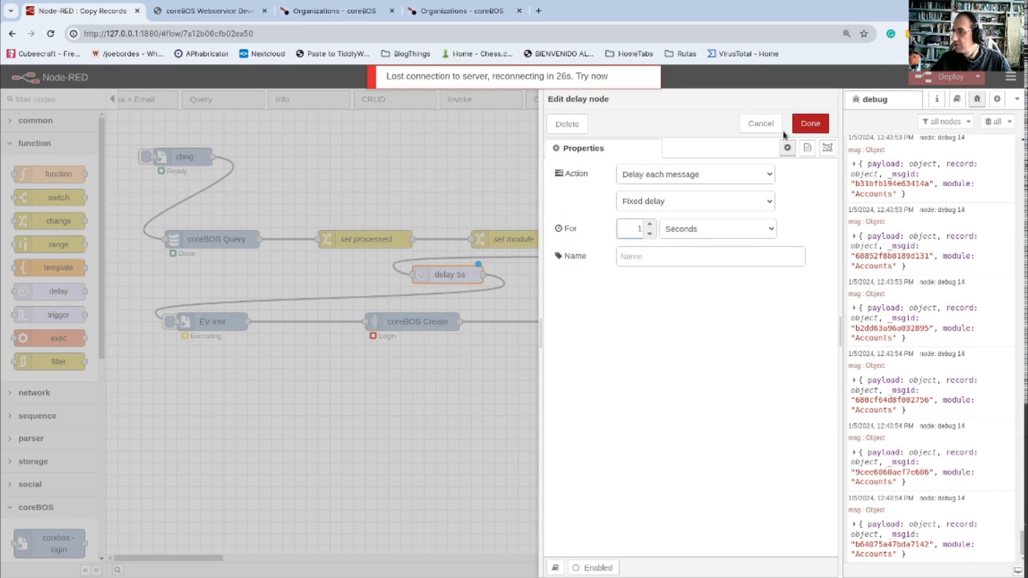
pyautogui.click(811, 124)
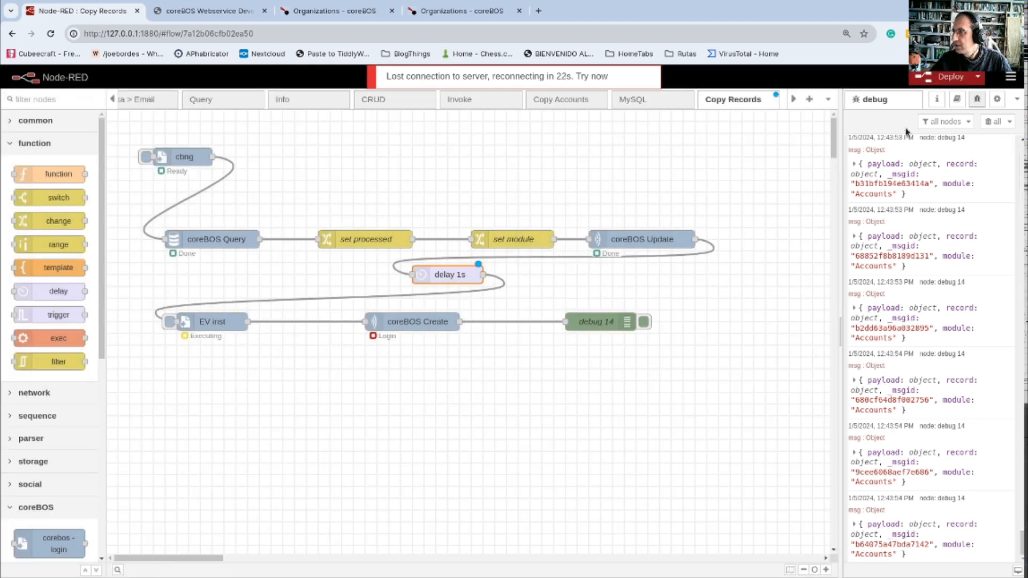
pyautogui.click(916, 77)
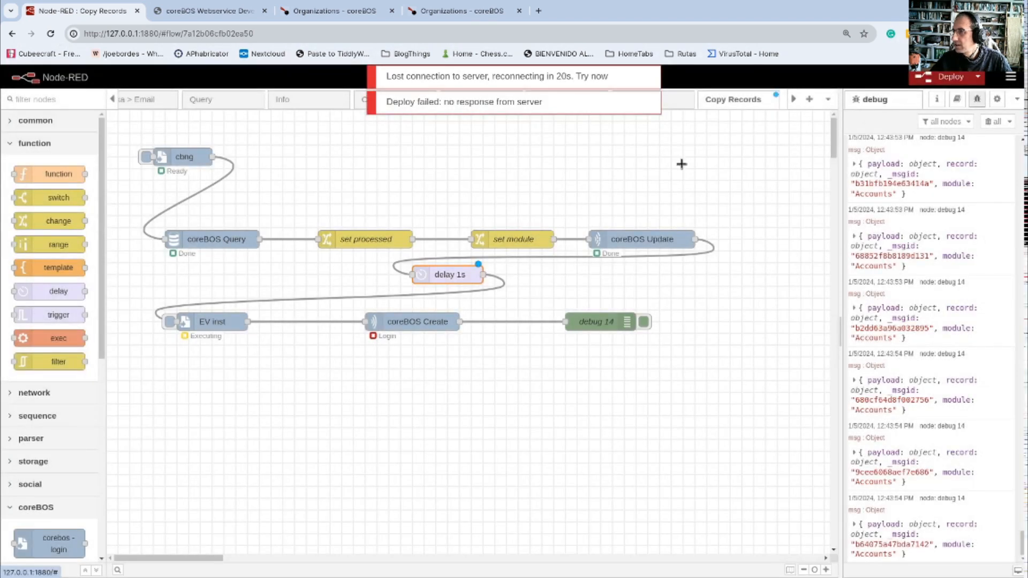
# - Restart Node-RED in the terminal with "grunt dev" and reload its editor in the browser, discarding the undeployed changes
pyautogui.hotkey('alt', 'Tab')
pyautogui.hotkey('ctrl', 'c')
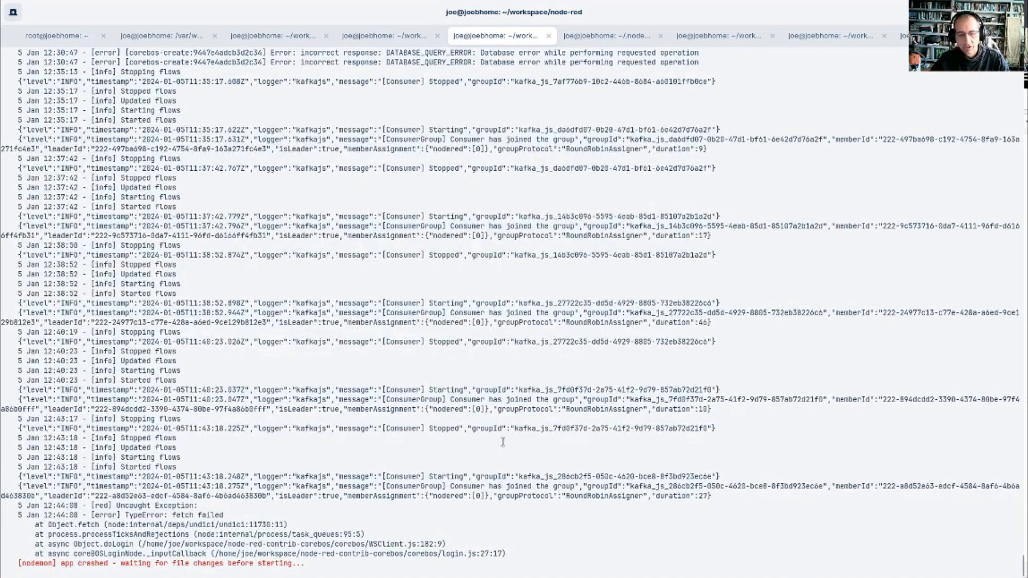
pyautogui.press('Up')
pyautogui.press('Return')
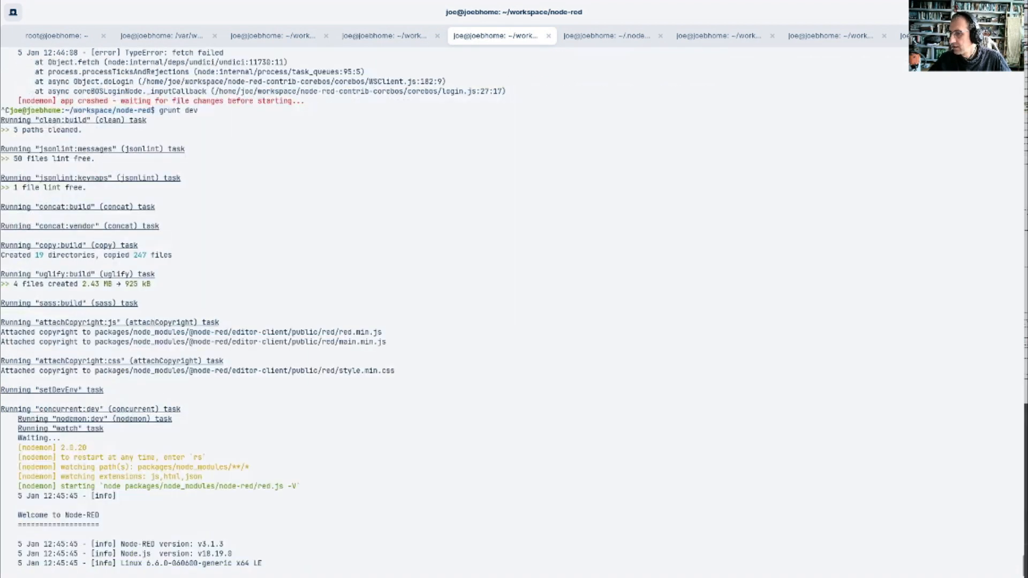
pyautogui.hotkey('alt', 'Tab')
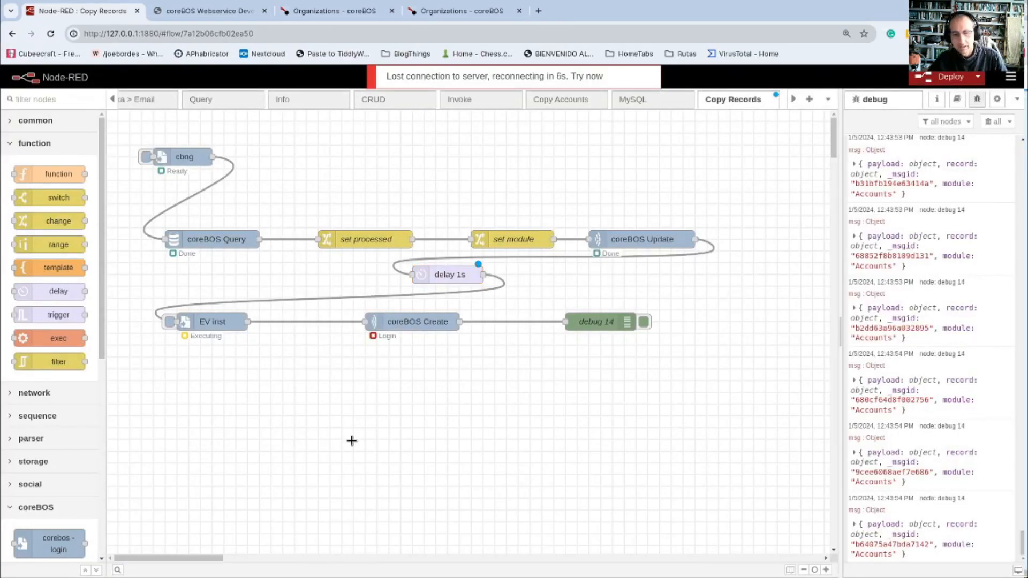
pyautogui.press('F5')
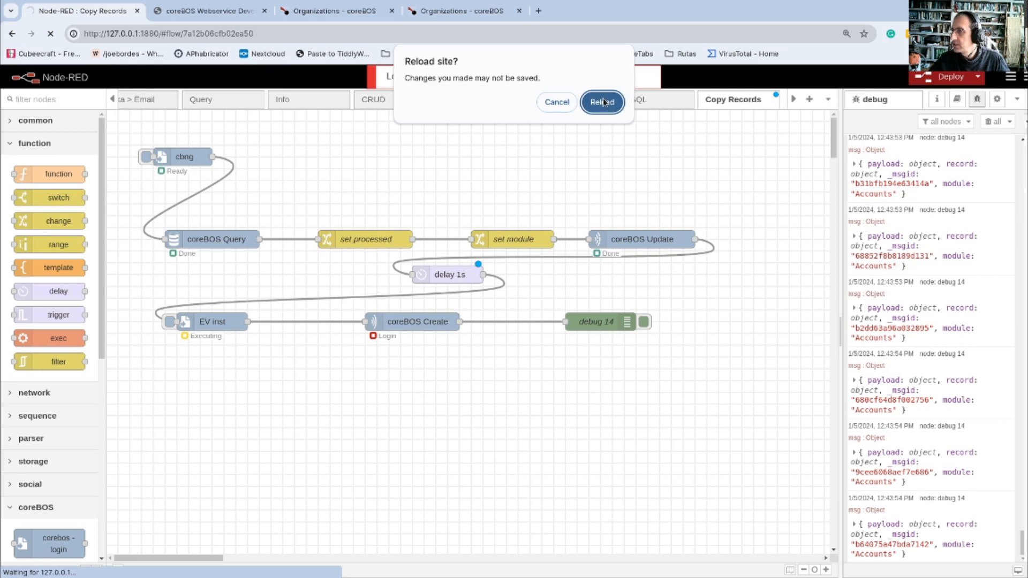
pyautogui.click(603, 102)
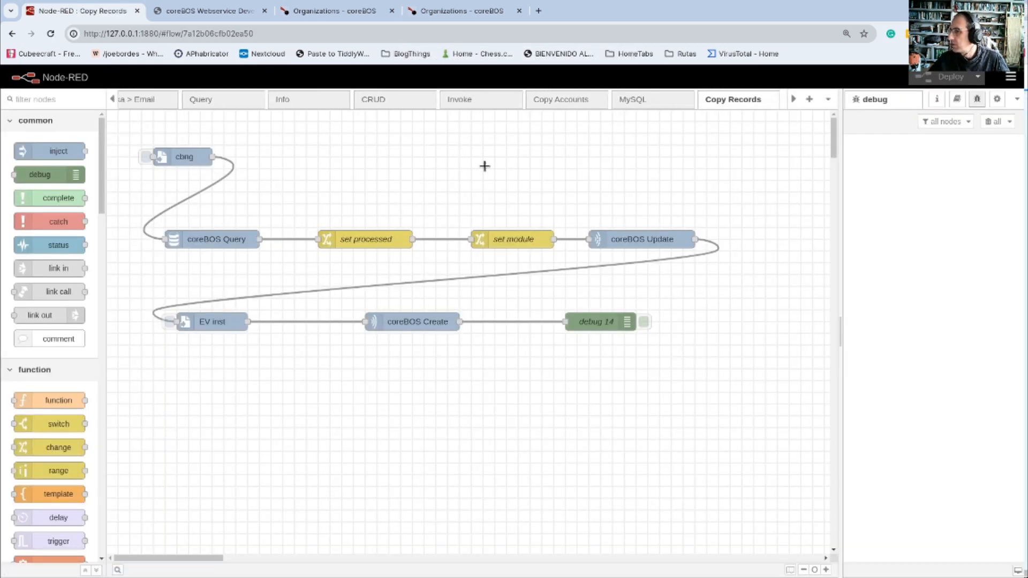
# - Insert a 1-second delay node between coreBOS Update and EV inst, and deploy the flow
pyautogui.moveTo(51, 517); pyautogui.dragTo(459, 282)
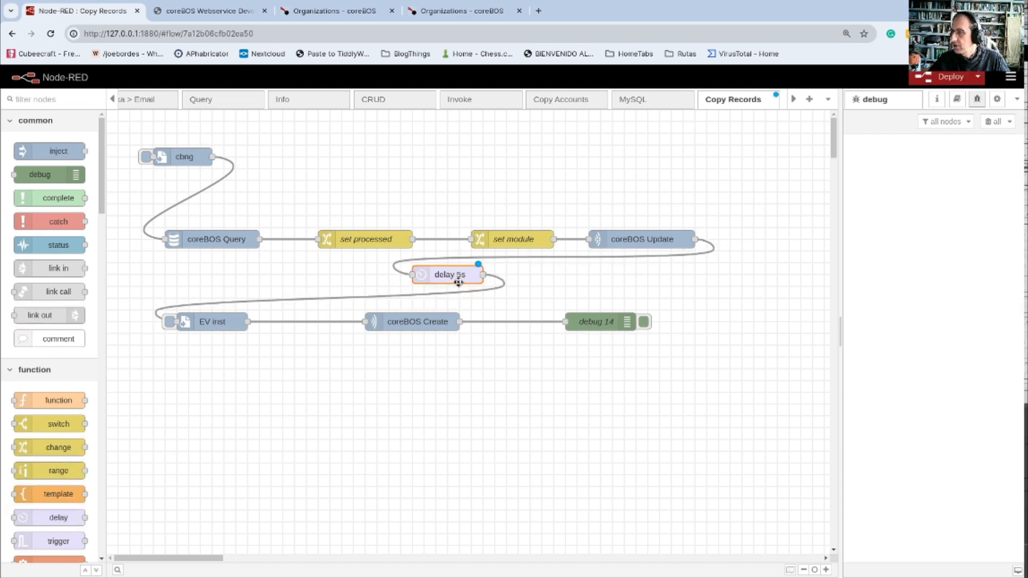
pyautogui.doubleClick(455, 275)
pyautogui.click(649, 237)
pyautogui.click(809, 123)
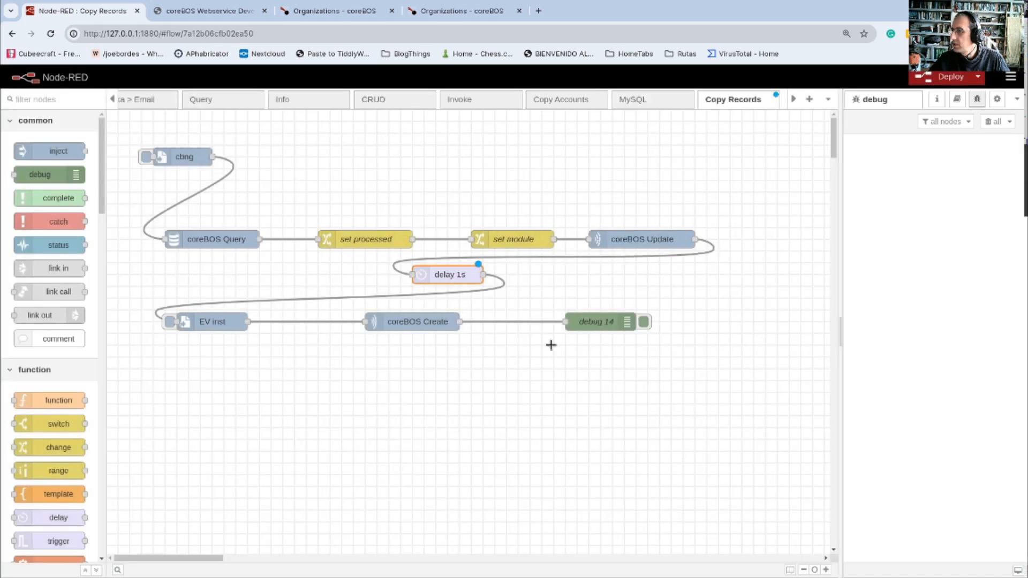
pyautogui.click(917, 81)
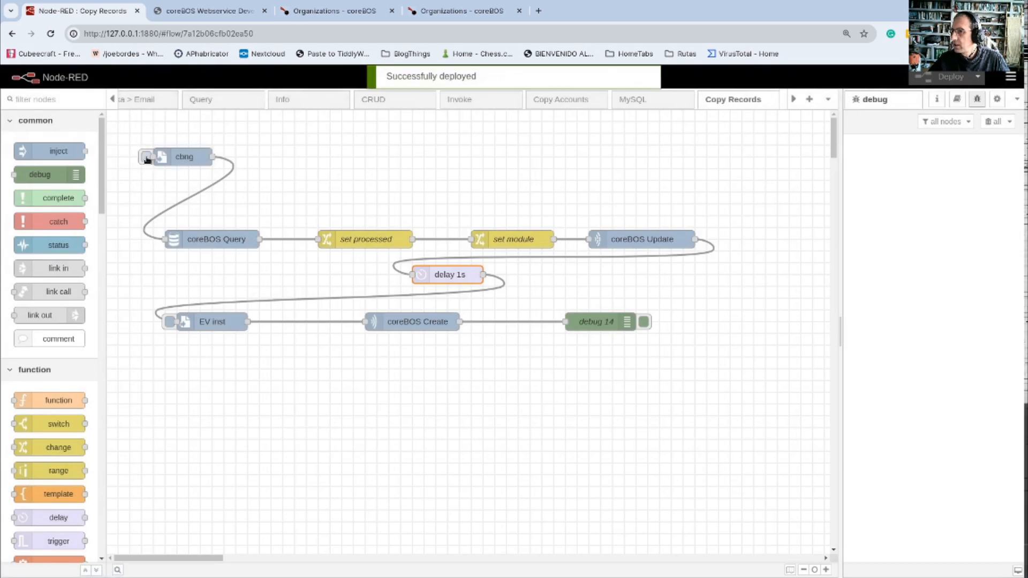
# - Run the flow from cbng and move the delay, EV inst, coreBOS Create and debug 14 nodes lower on the canvas
pyautogui.click(146, 157)
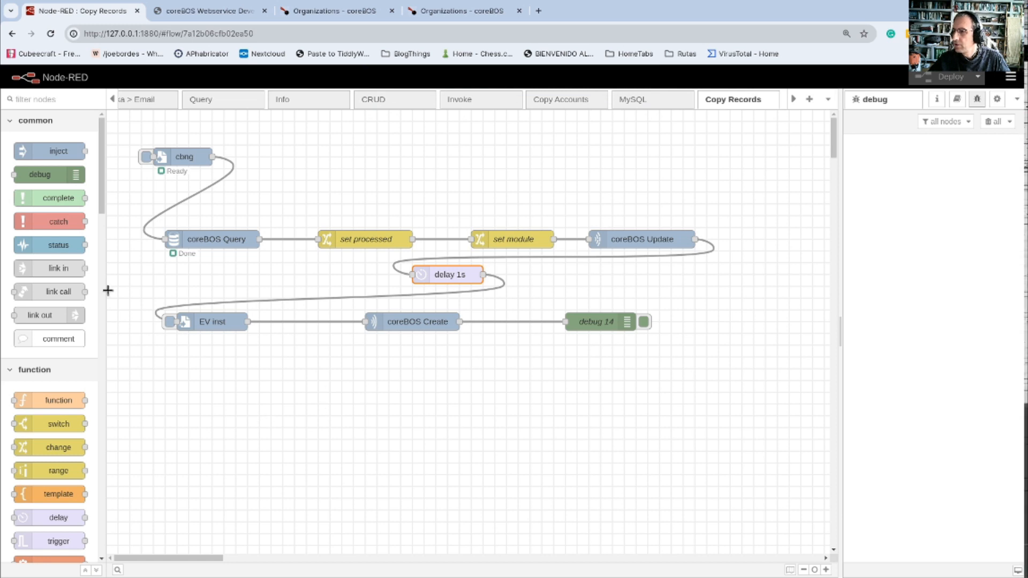
pyautogui.moveTo(126, 256); pyautogui.dragTo(701, 384)
pyautogui.moveTo(574, 324); pyautogui.dragTo(587, 382)
pyautogui.click(463, 476)
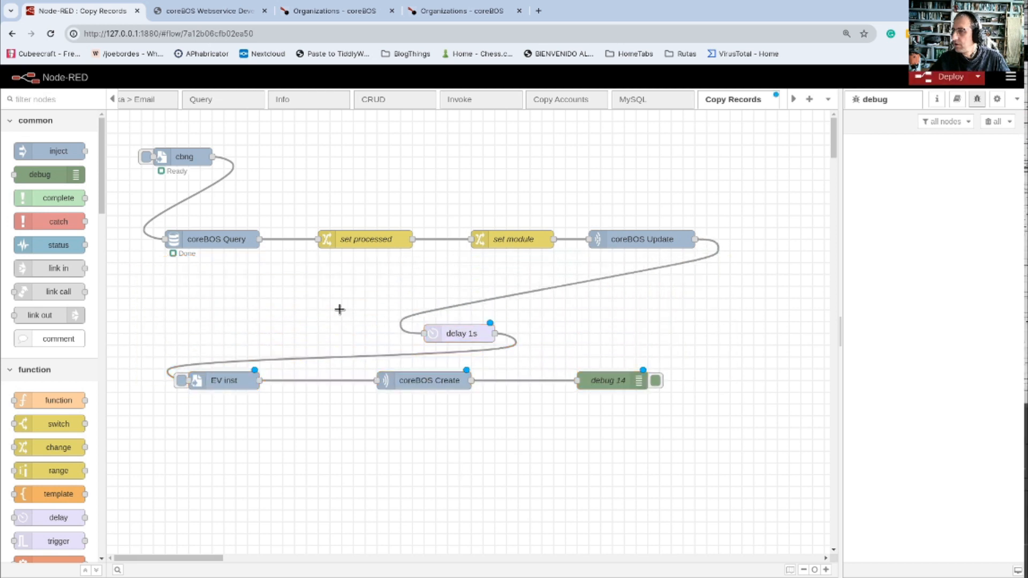
# - Reload the source coreBOSNG Organizations list to check the accounts' Processed values
pyautogui.click(333, 10)
pyautogui.click(88, 168)
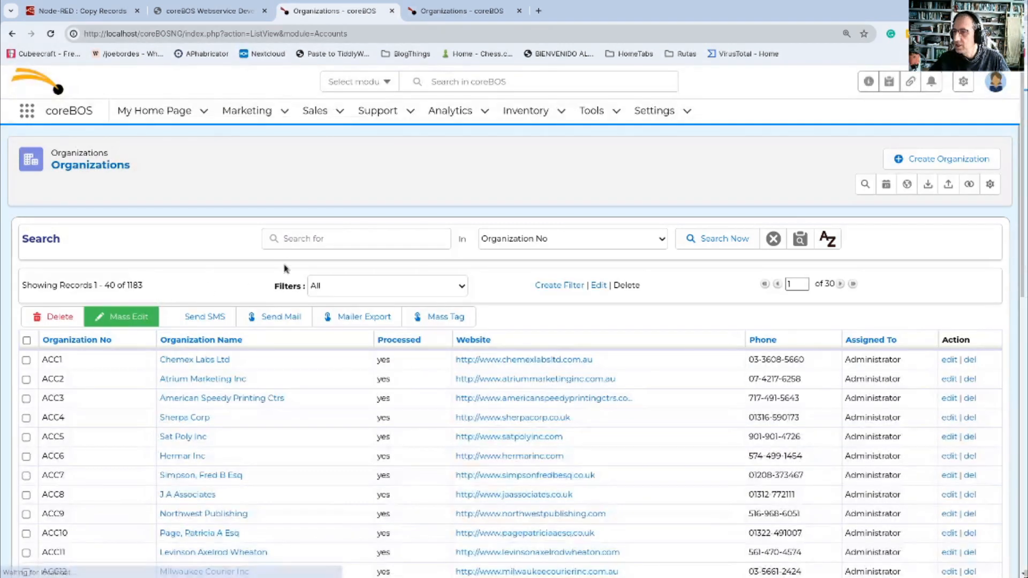
# - Search the source Organizations list for records whose Processed field is 1
pyautogui.click(288, 238)
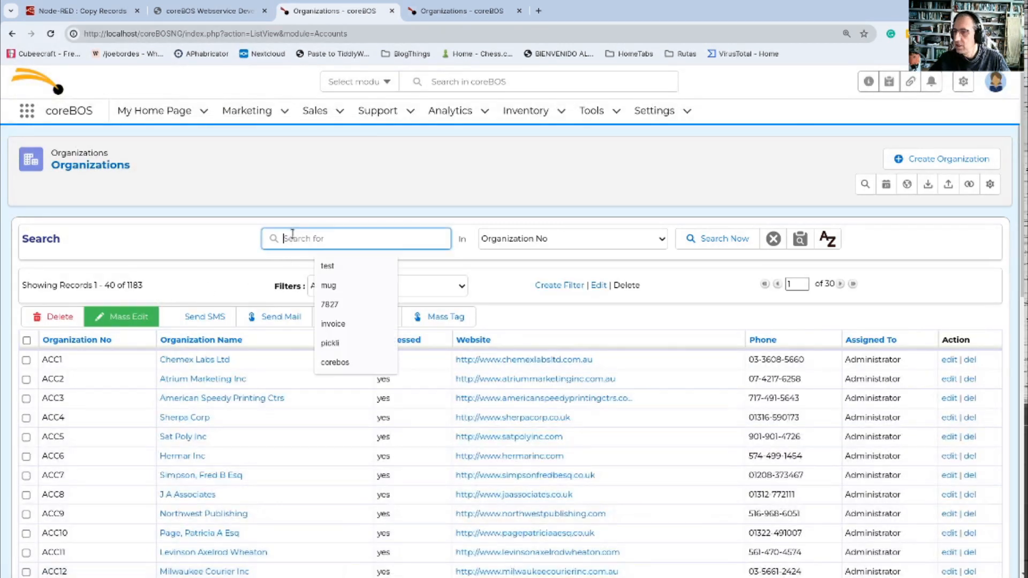
pyautogui.write('1')
pyautogui.click(530, 239)
pyautogui.click(530, 276)
pyautogui.press('Tab')
pyautogui.press('Return')
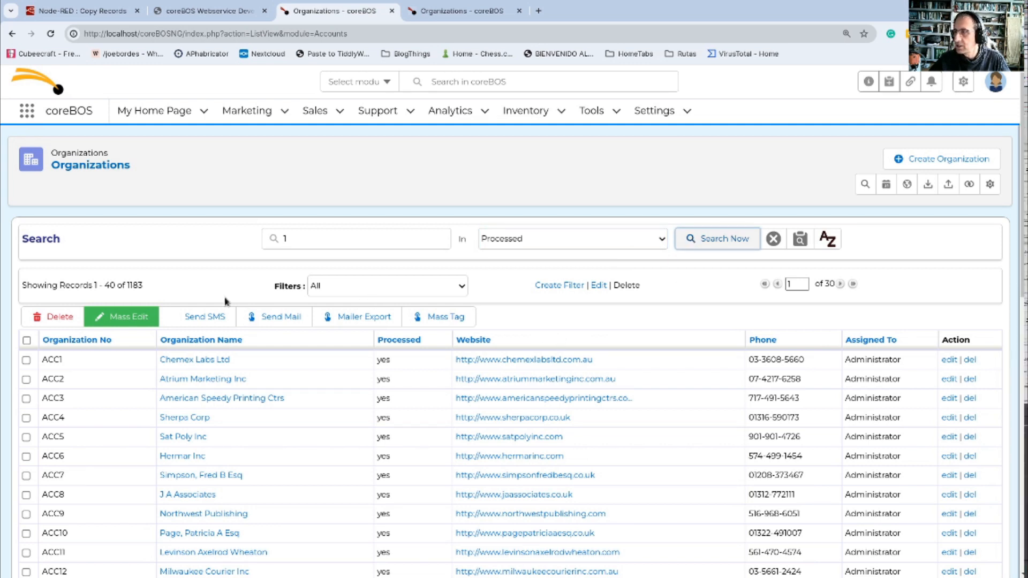
# - Move the delay 1s node midway between the two node rows and check the evinst Organizations list
pyautogui.click(61, 12)
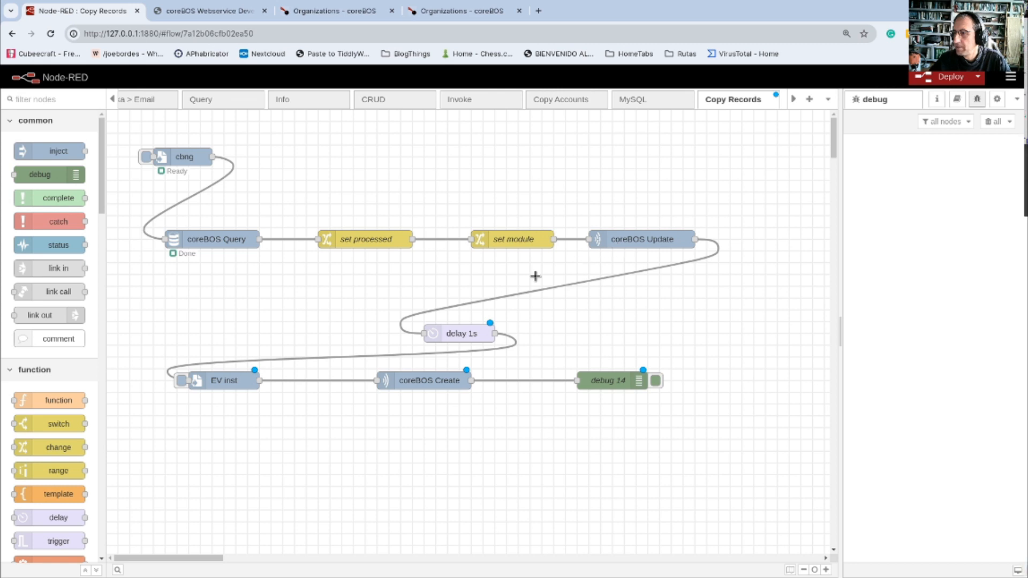
pyautogui.moveTo(448, 333); pyautogui.dragTo(402, 309)
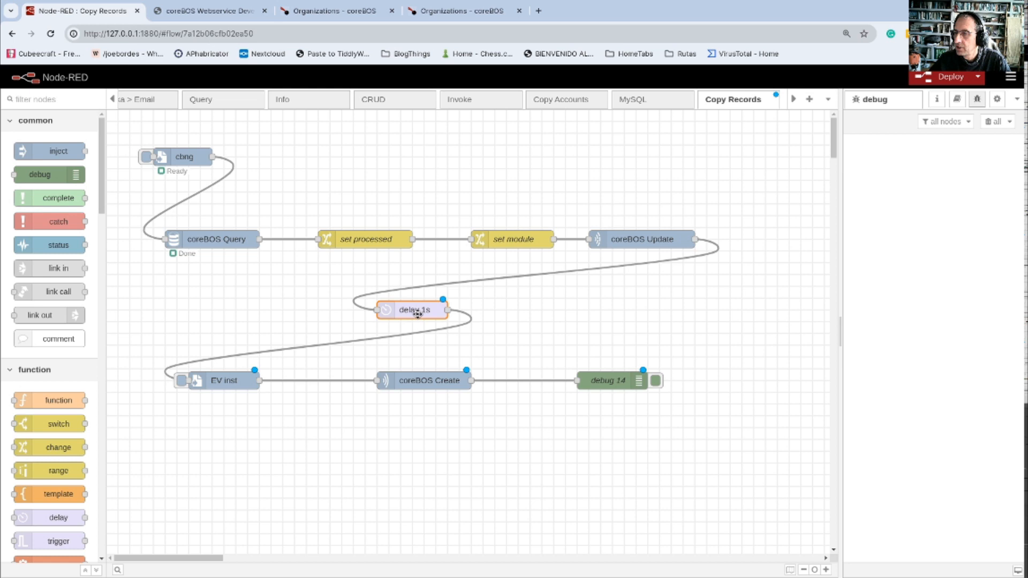
pyautogui.click(453, 12)
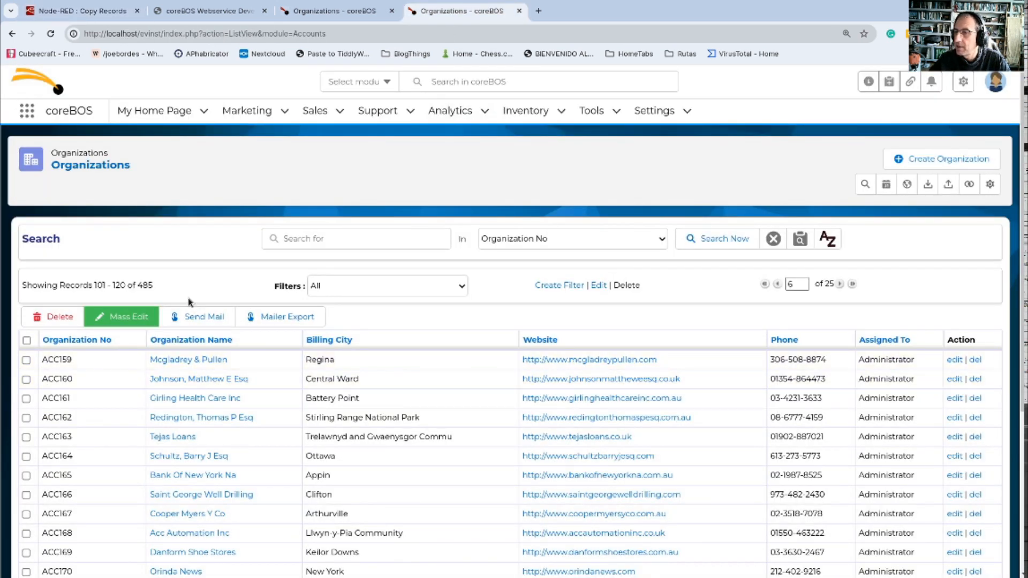
pyautogui.click(80, 11)
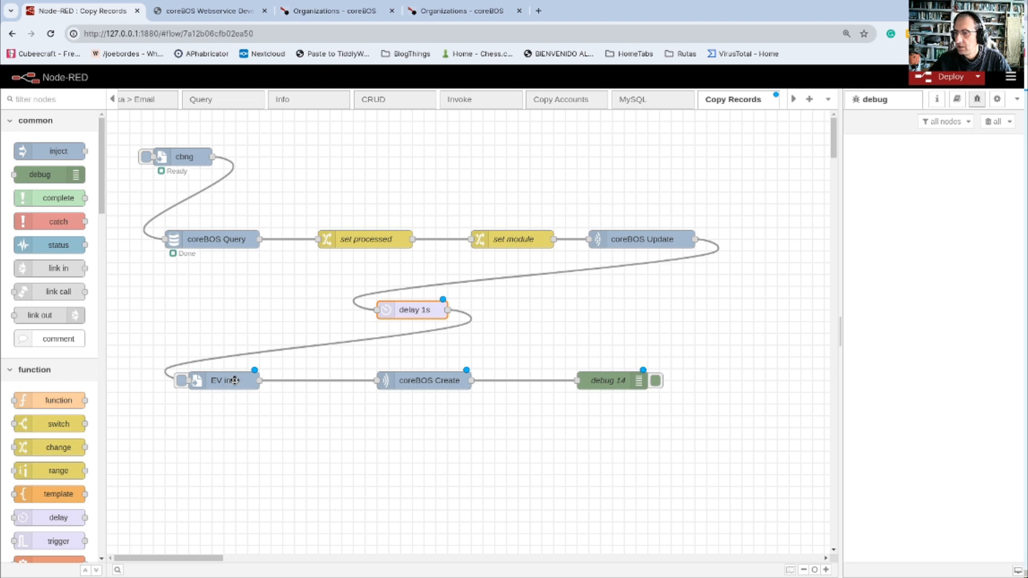
# - Disconnect EV inst from the delay and coreBOS Create nodes and insert it between cbng and coreBOS Query
pyautogui.click(284, 352)
pyautogui.press('Delete')
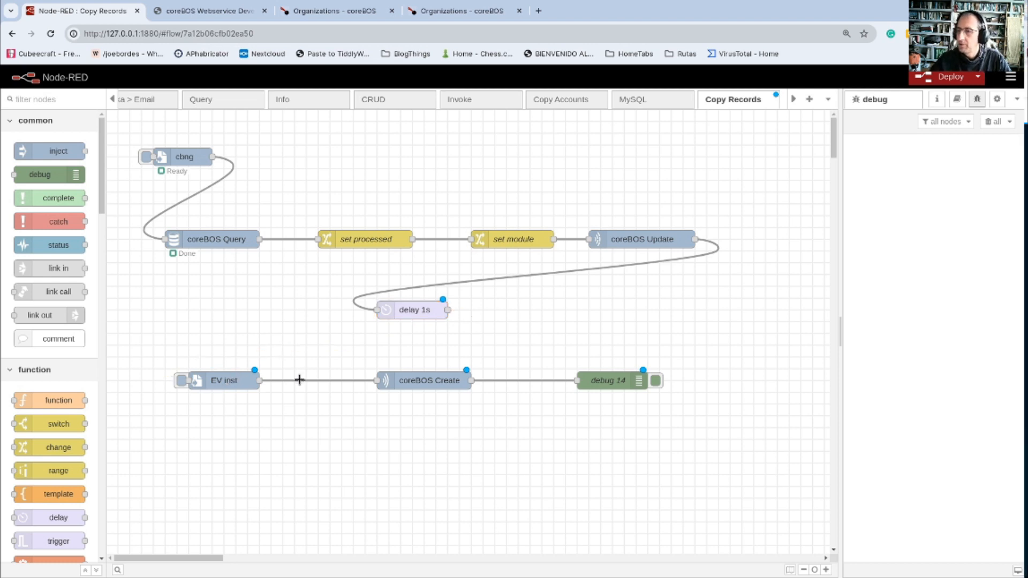
pyautogui.press('Delete')
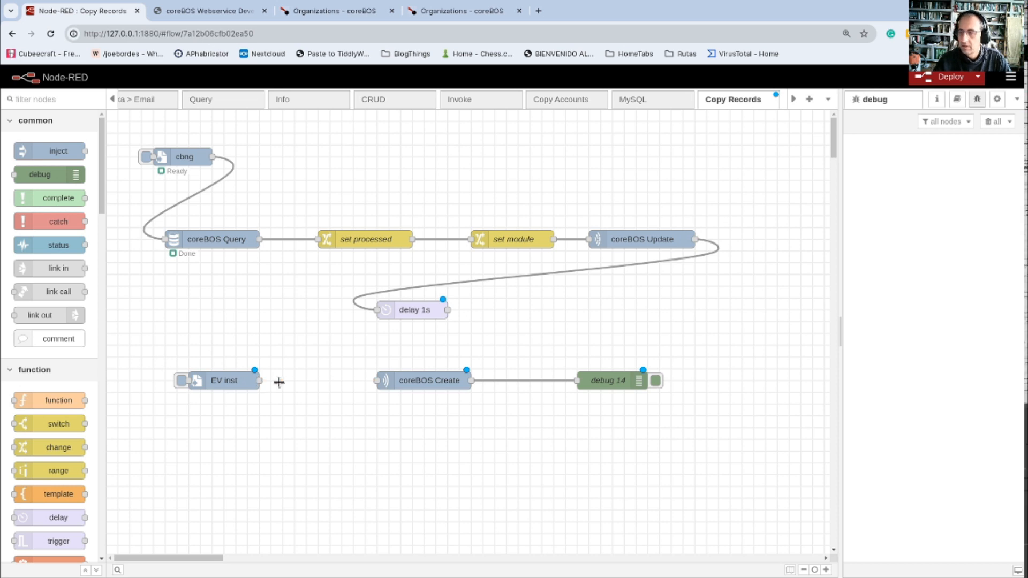
pyautogui.moveTo(222, 383); pyautogui.dragTo(328, 163)
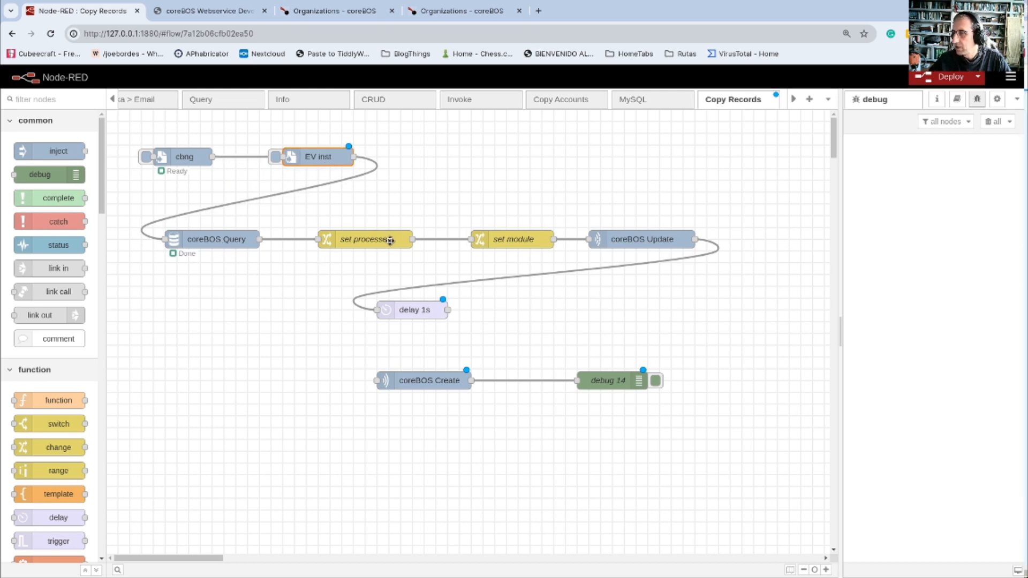
# - Detach the set processed node, park it lower on the canvas, and connect set module directly after coreBOS Query
pyautogui.click(357, 240)
pyautogui.click(300, 239)
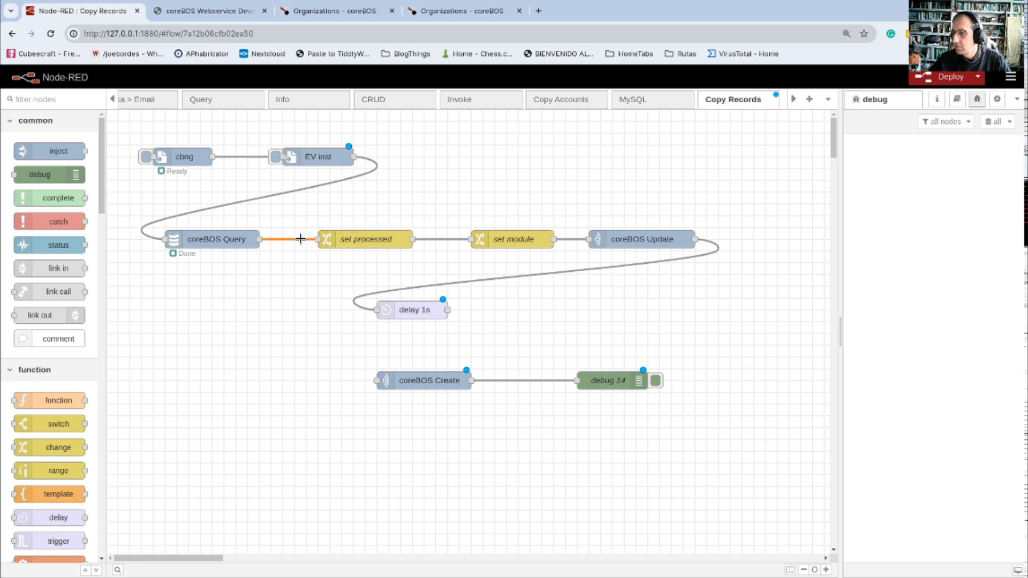
pyautogui.press('Delete')
pyautogui.press('Delete')
pyautogui.moveTo(372, 239); pyautogui.dragTo(264, 509)
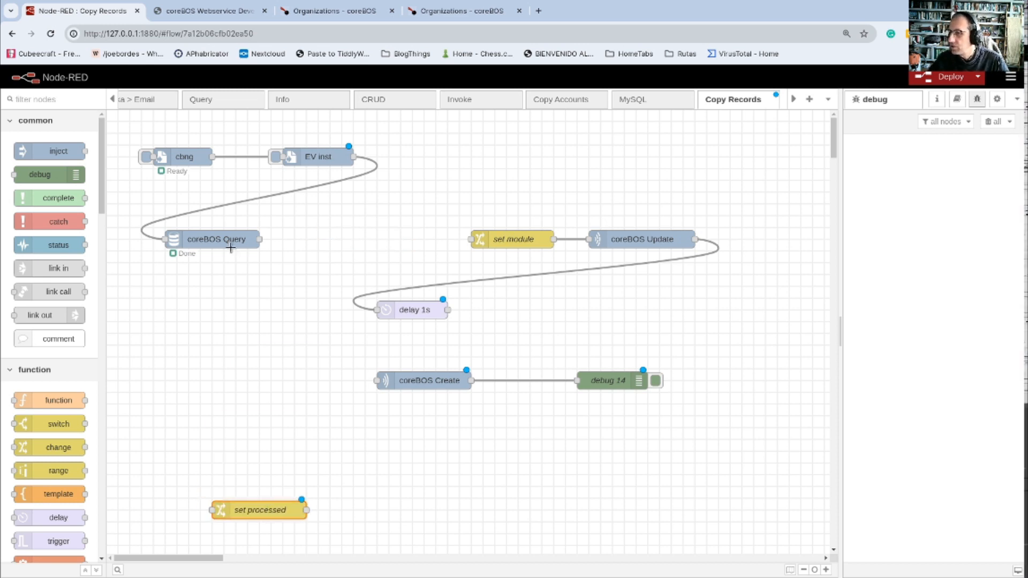
pyautogui.moveTo(259, 239); pyautogui.dragTo(348, 236)
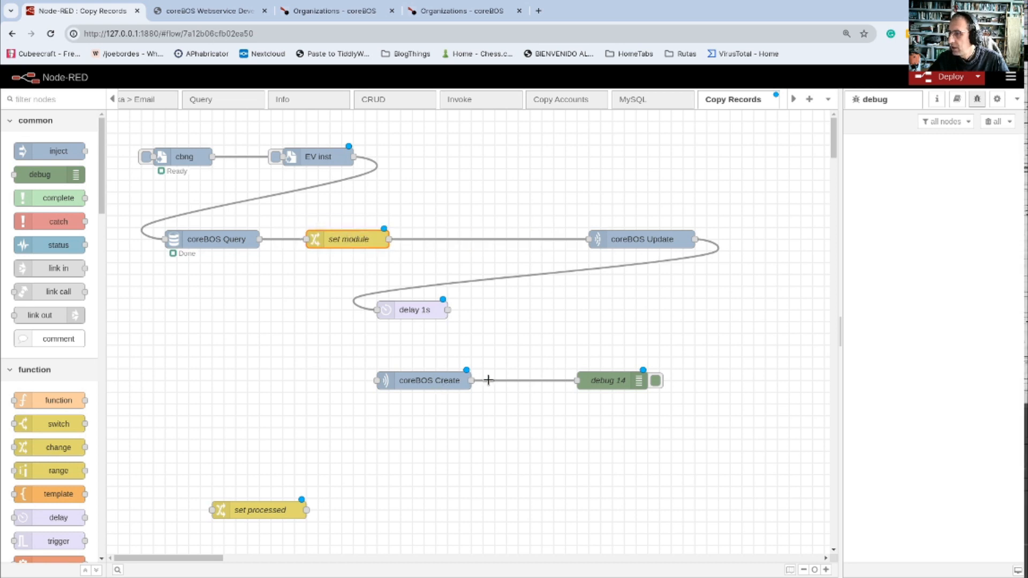
# - Unlink coreBOS Create from debug 14 and reorder the row as set module, coreBOS Create, set processed, coreBOS Update
pyautogui.press('Delete')
pyautogui.moveTo(417, 386); pyautogui.dragTo(476, 244)
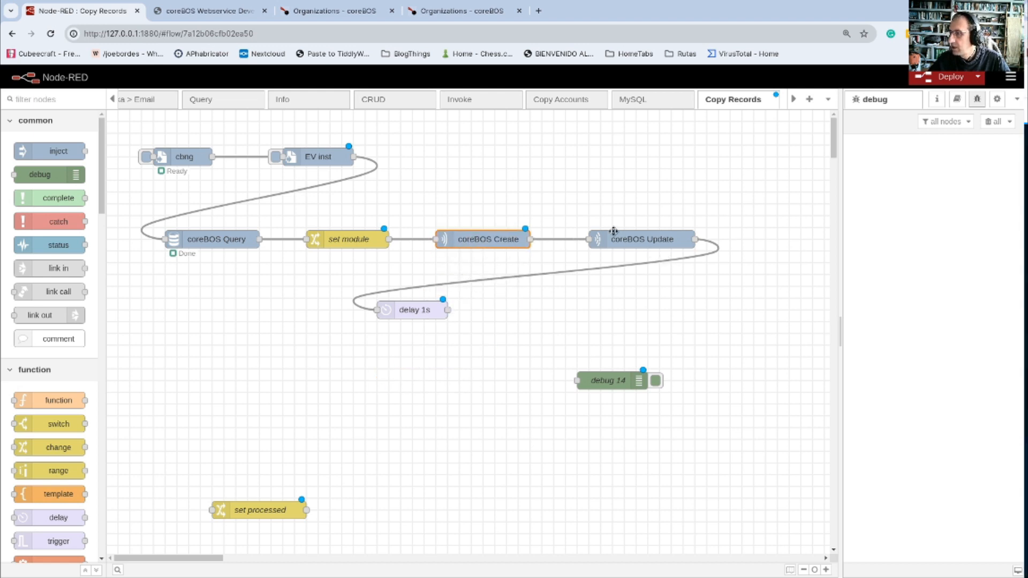
pyautogui.moveTo(621, 242); pyautogui.dragTo(492, 442)
pyautogui.moveTo(408, 308); pyautogui.dragTo(445, 509)
pyautogui.moveTo(253, 509); pyautogui.dragTo(602, 239)
pyautogui.moveTo(501, 442); pyautogui.dragTo(721, 237)
# - Tidy the spacing of the set module, coreBOS Create, set processed and coreBOS Update nodes along their row
pyautogui.moveTo(335, 243); pyautogui.dragTo(333, 239)
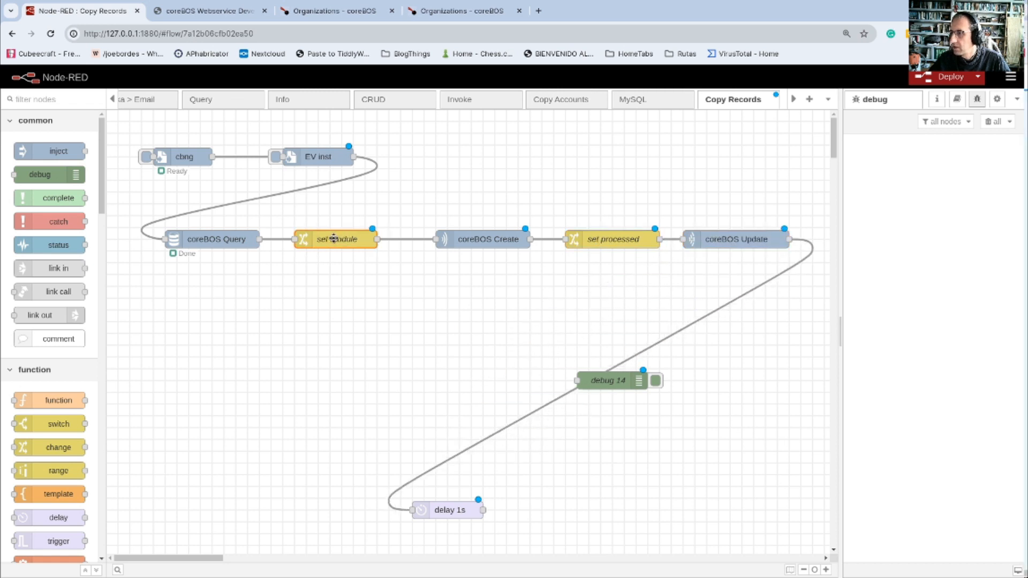
pyautogui.moveTo(479, 239); pyautogui.dragTo(456, 240)
pyautogui.moveTo(585, 242); pyautogui.dragTo(562, 241)
pyautogui.moveTo(722, 242); pyautogui.dragTo(698, 242)
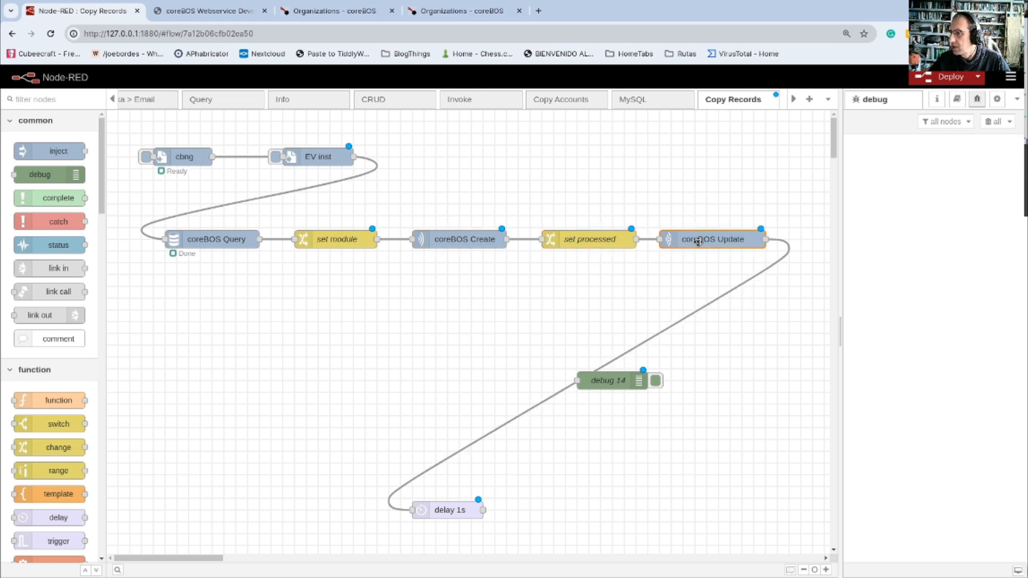
# - Align the delay 1s and debug 14 nodes beneath the main row and wire the delay output to debug 14
pyautogui.moveTo(599, 383); pyautogui.dragTo(646, 419)
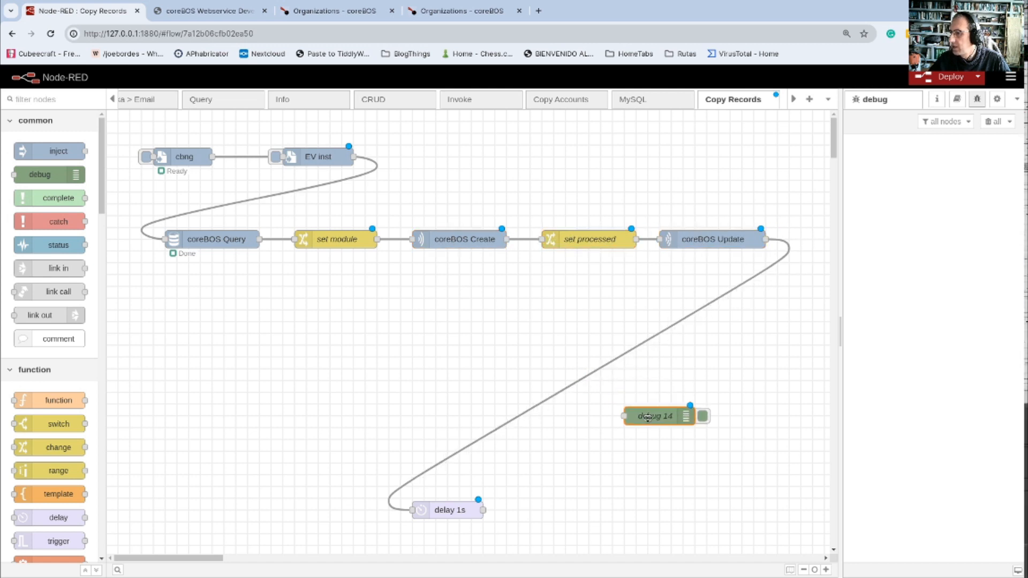
pyautogui.moveTo(438, 520); pyautogui.dragTo(448, 376)
pyautogui.moveTo(439, 510); pyautogui.dragTo(463, 335)
pyautogui.moveTo(639, 420); pyautogui.dragTo(597, 349)
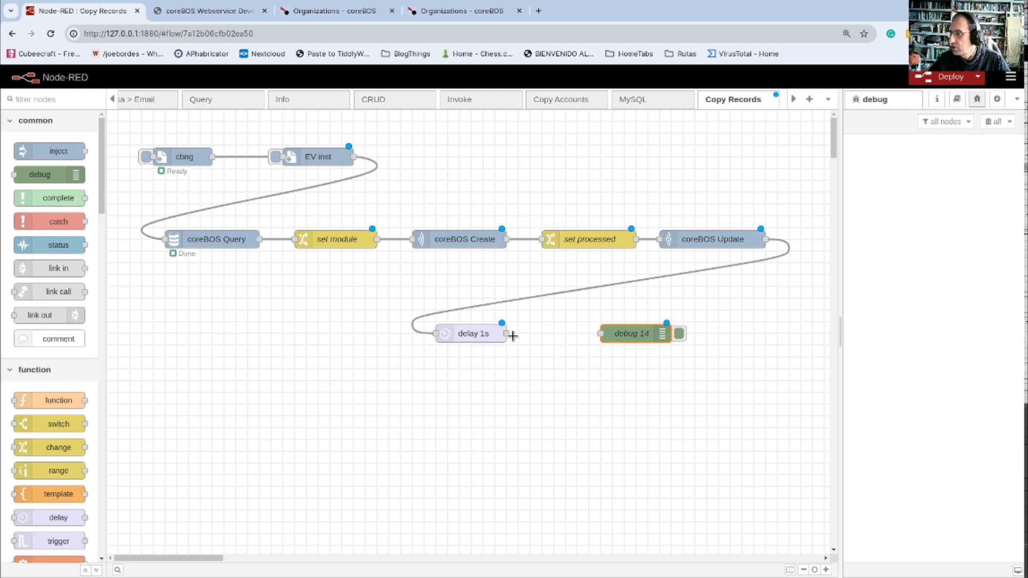
pyautogui.moveTo(506, 334); pyautogui.dragTo(601, 334)
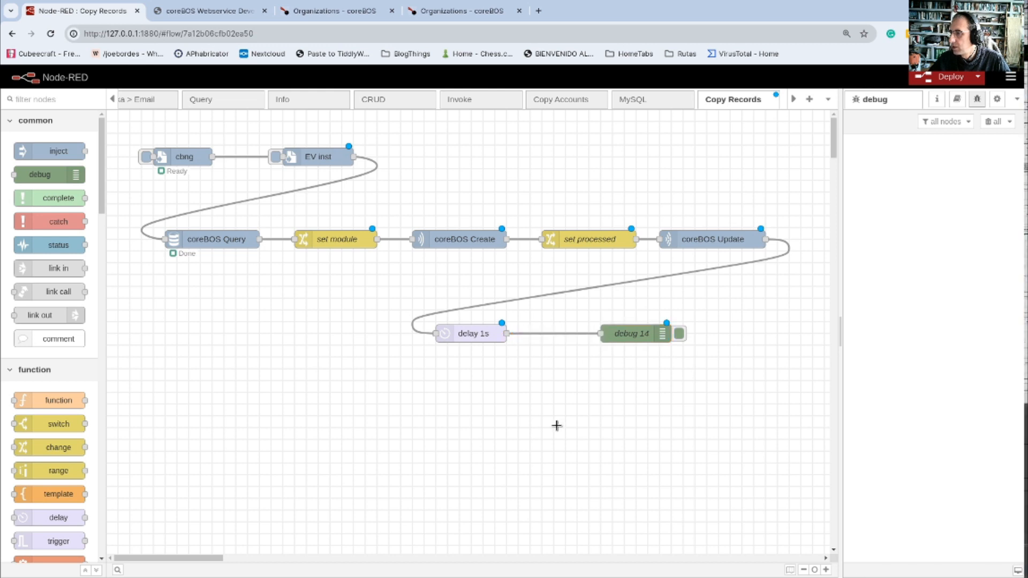
# - Deploy the rearranged flow and run it from cbng, checking the Node-RED log in the terminal
pyautogui.click(918, 81)
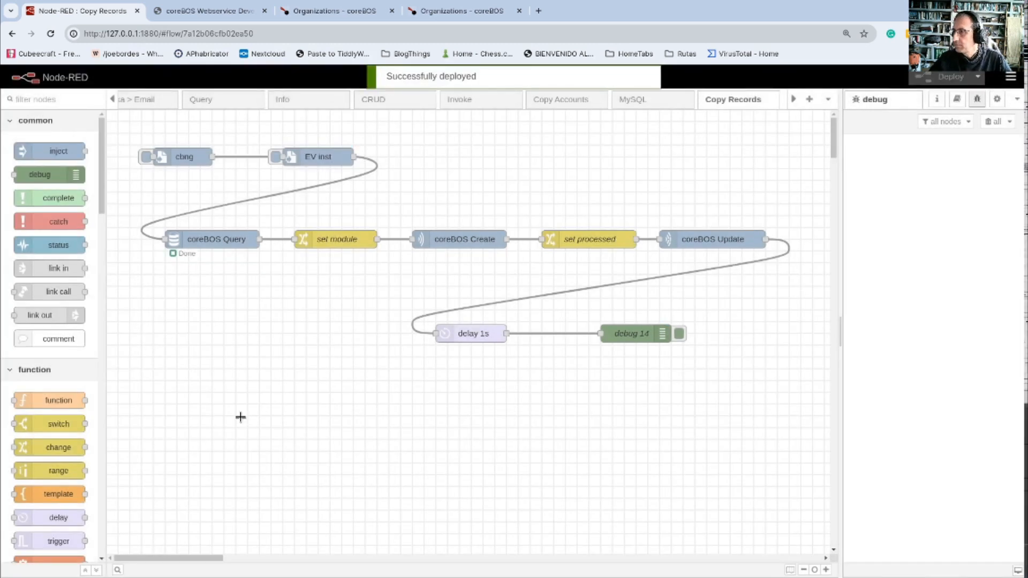
pyautogui.click(146, 156)
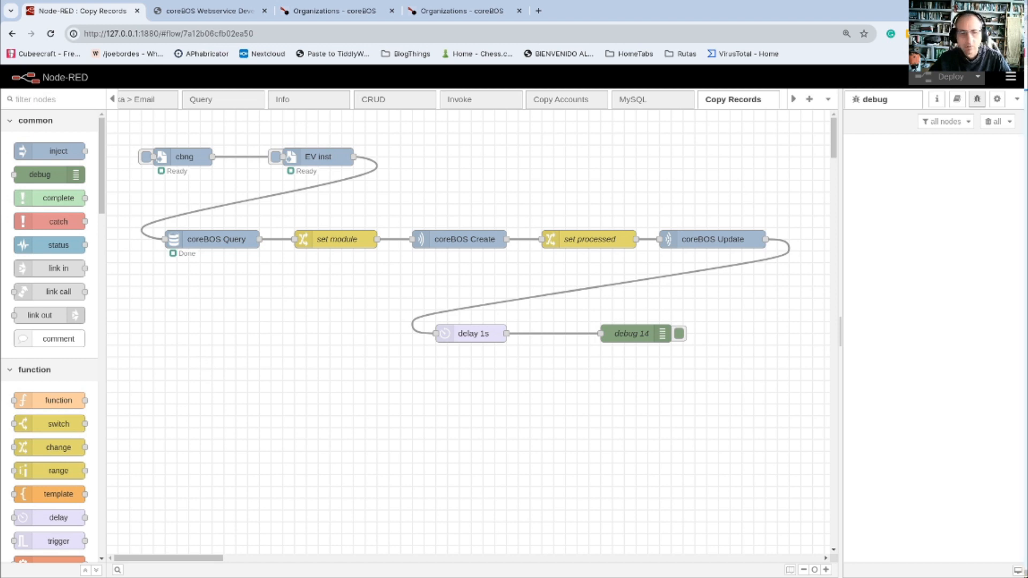
pyautogui.hotkey('alt', 'Tab')
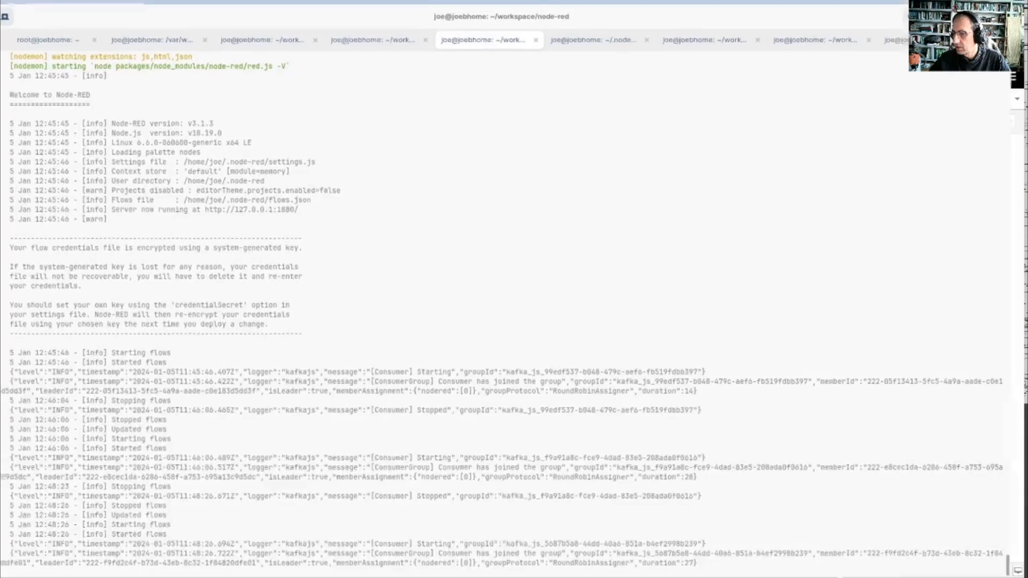
pyautogui.hotkey('alt', 'Tab')
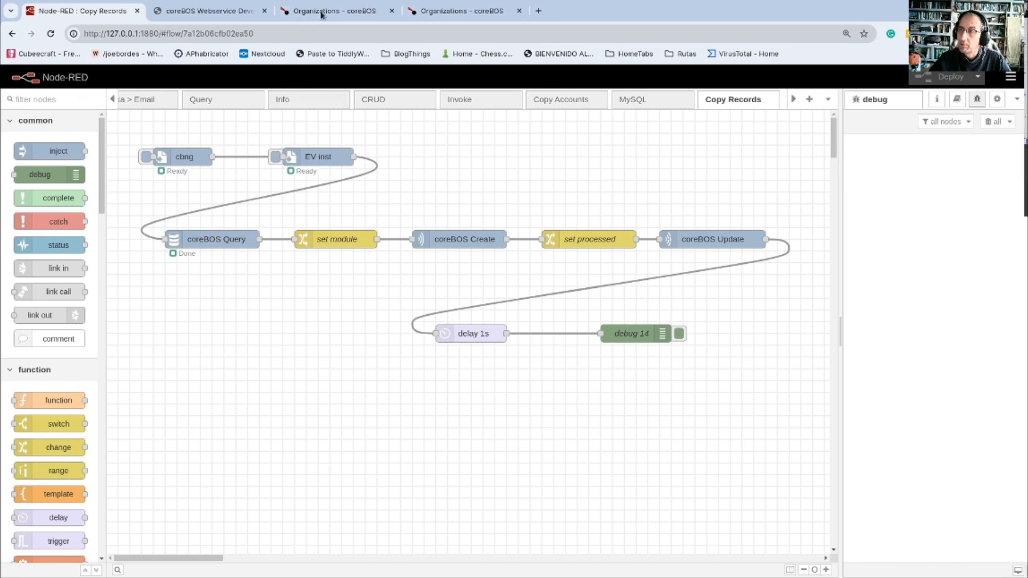
# - Select all organizations in the evinst instance and delete them
pyautogui.click(227, 11)
pyautogui.click(309, 11)
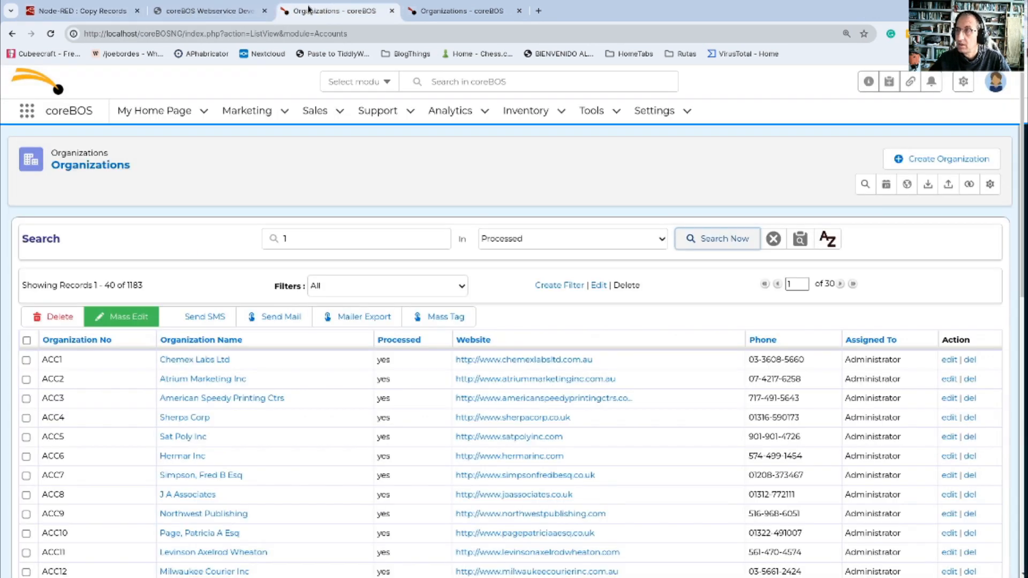
pyautogui.hotkey('ctrl', 'Tab')
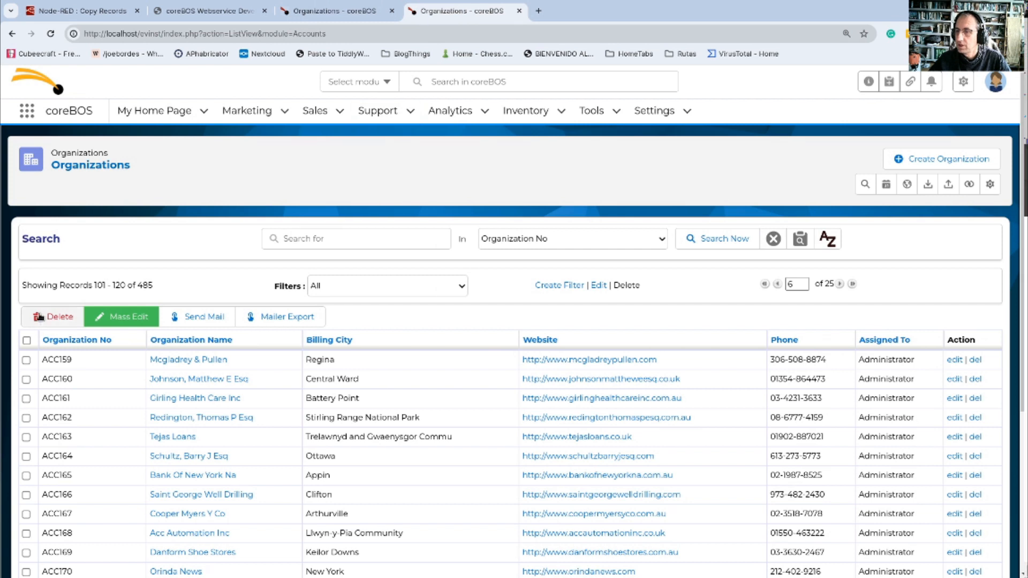
pyautogui.click(26, 340)
pyautogui.click(464, 360)
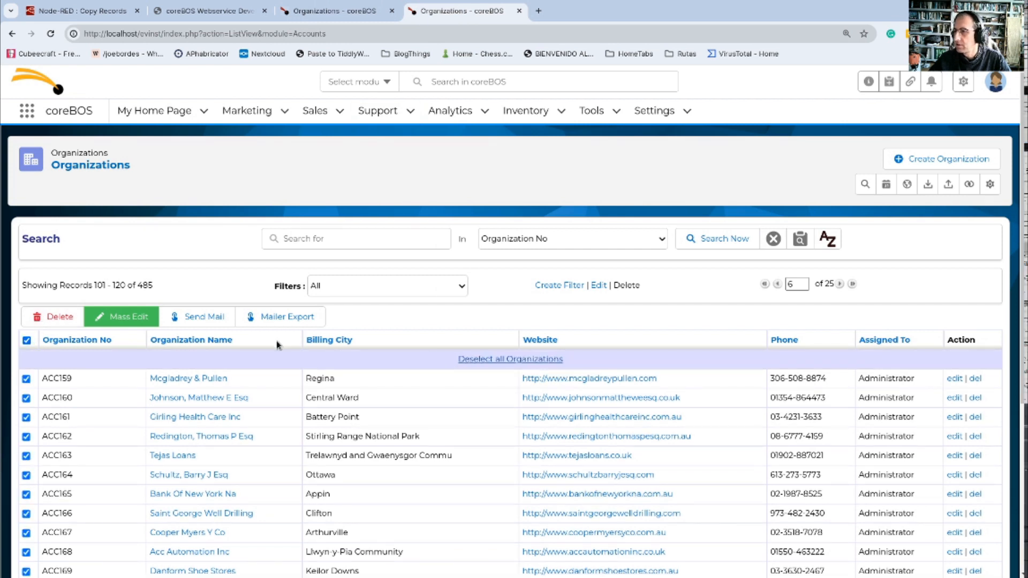
pyautogui.click(54, 316)
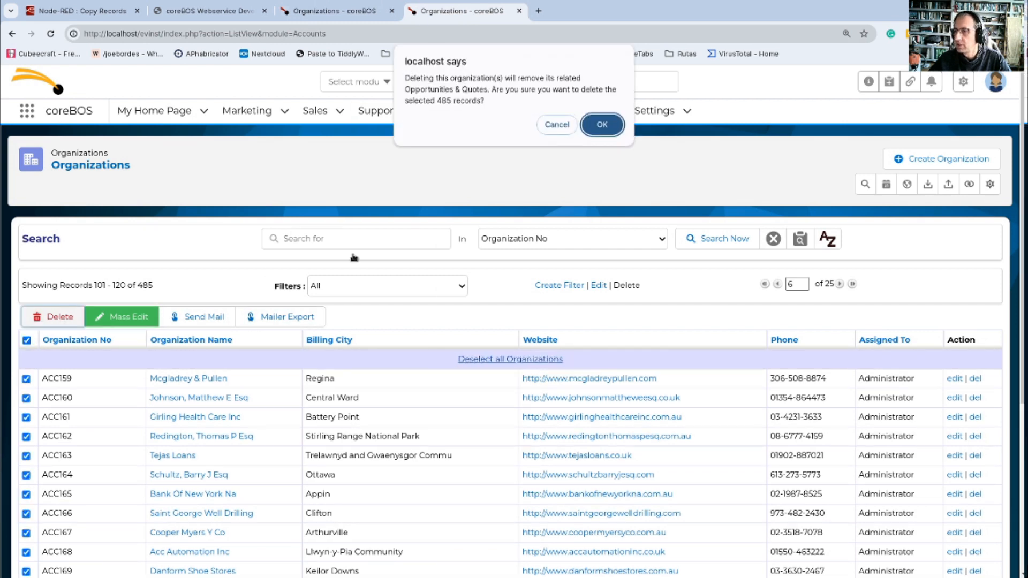
pyautogui.click(597, 117)
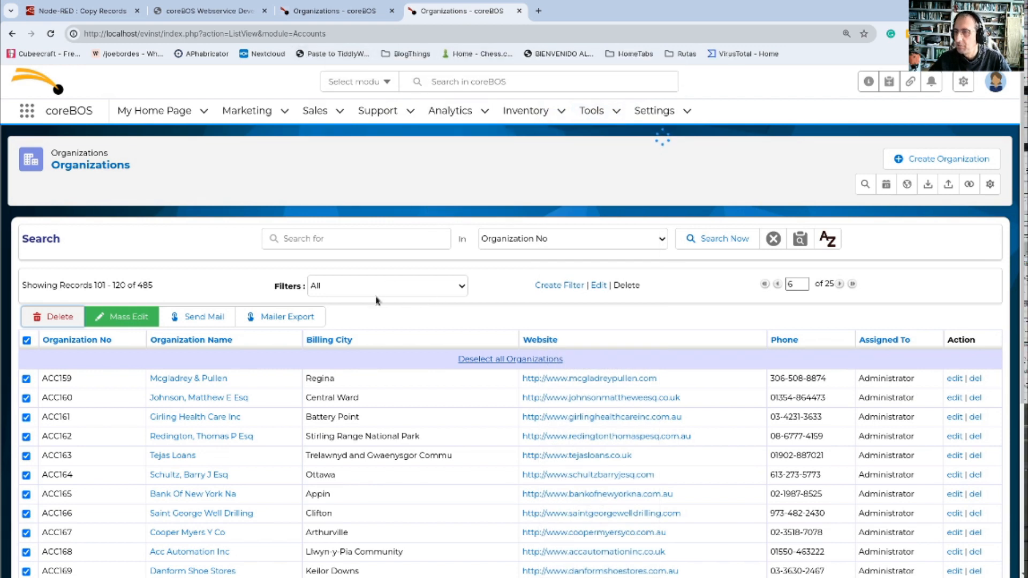
# - Mass edit all organizations in the source coreBOSNG instance to clear their Processed checkbox
pyautogui.click(335, 11)
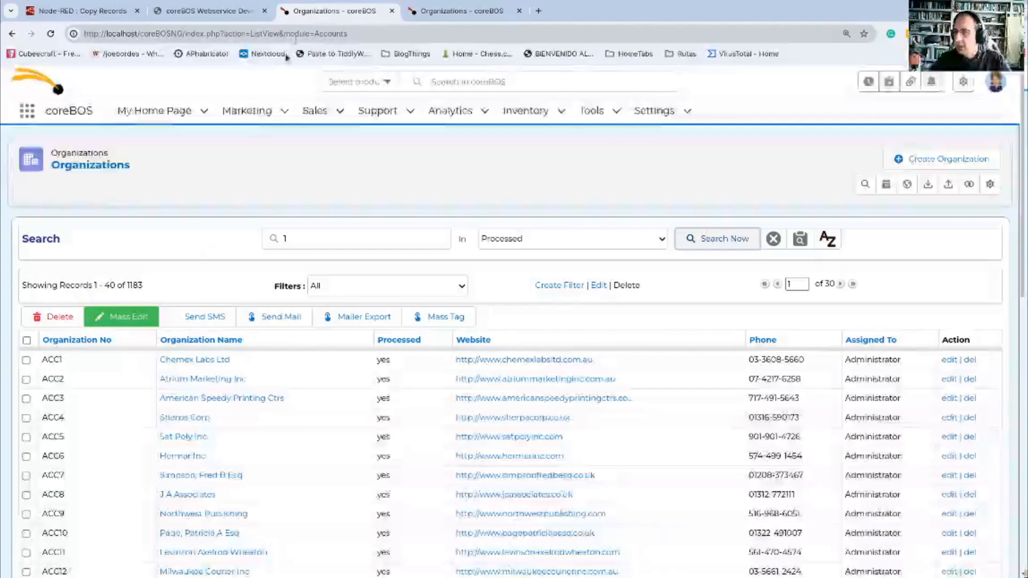
pyautogui.click(27, 340)
pyautogui.click(459, 359)
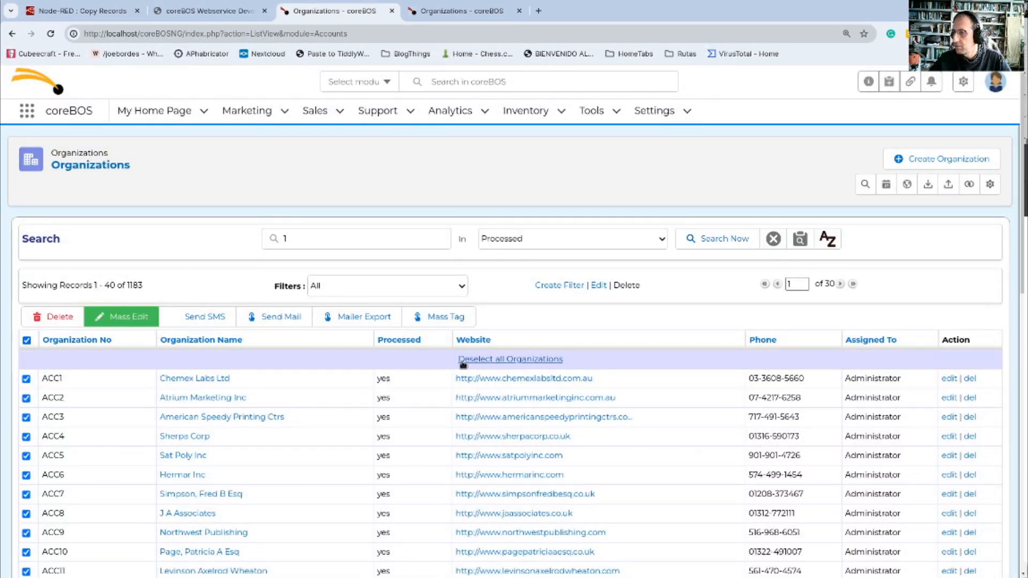
pyautogui.click(128, 317)
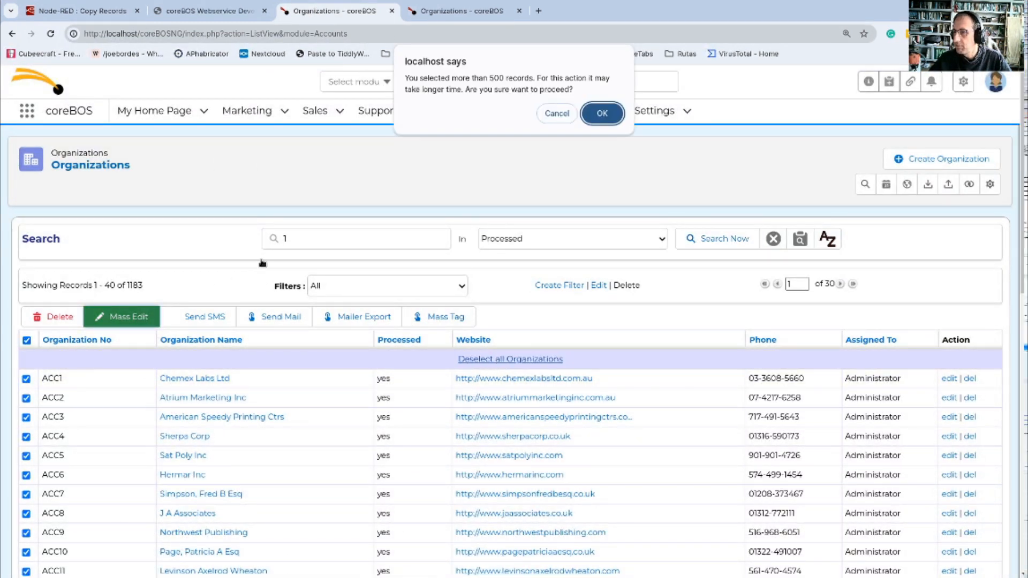
pyautogui.click(583, 115)
pyautogui.scroll(-3, 430, 286)
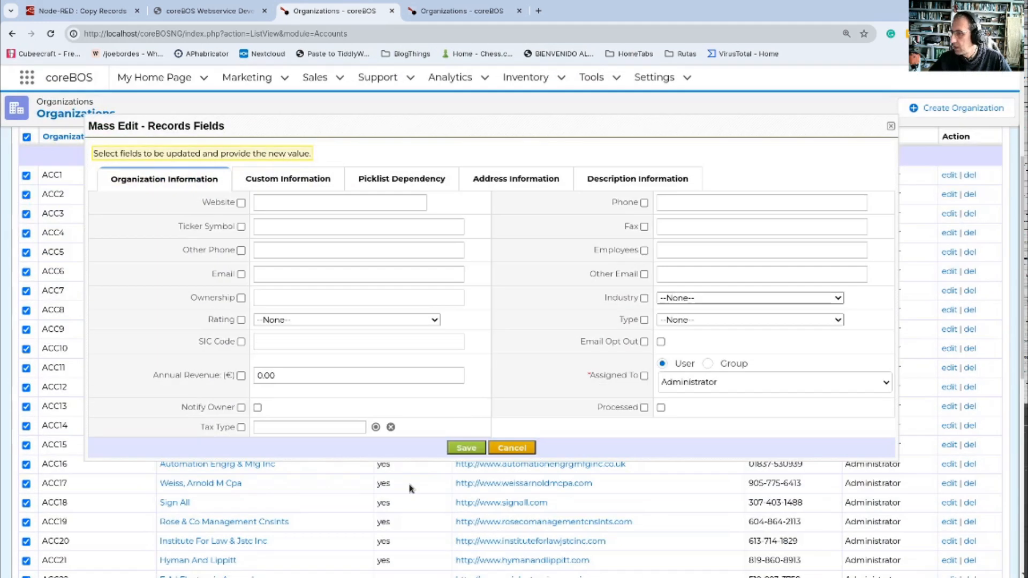
pyautogui.click(644, 408)
pyautogui.click(471, 448)
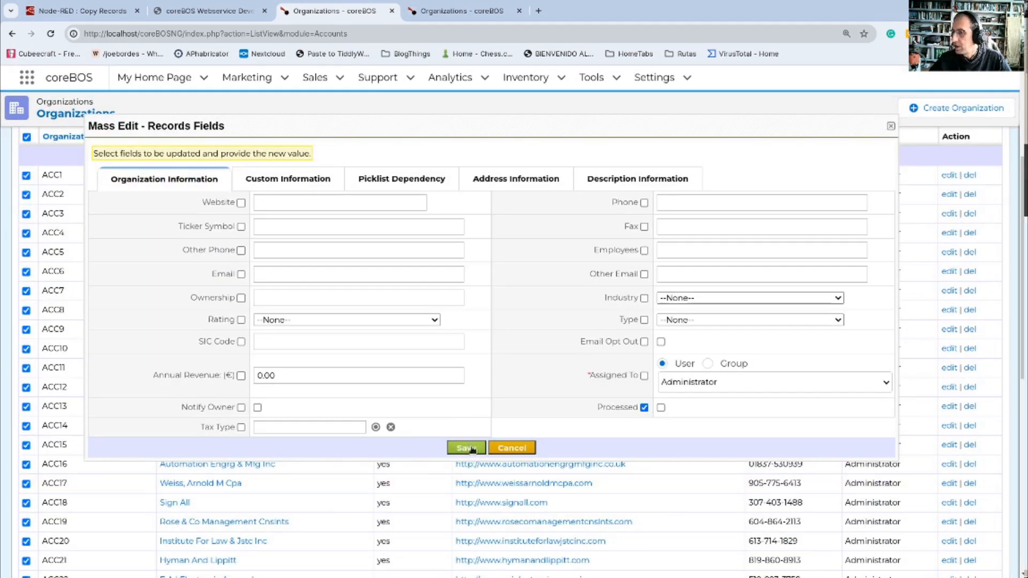
# - Check the progress of the evinst deletion and the coreBOSNG mass edit
pyautogui.click(452, 15)
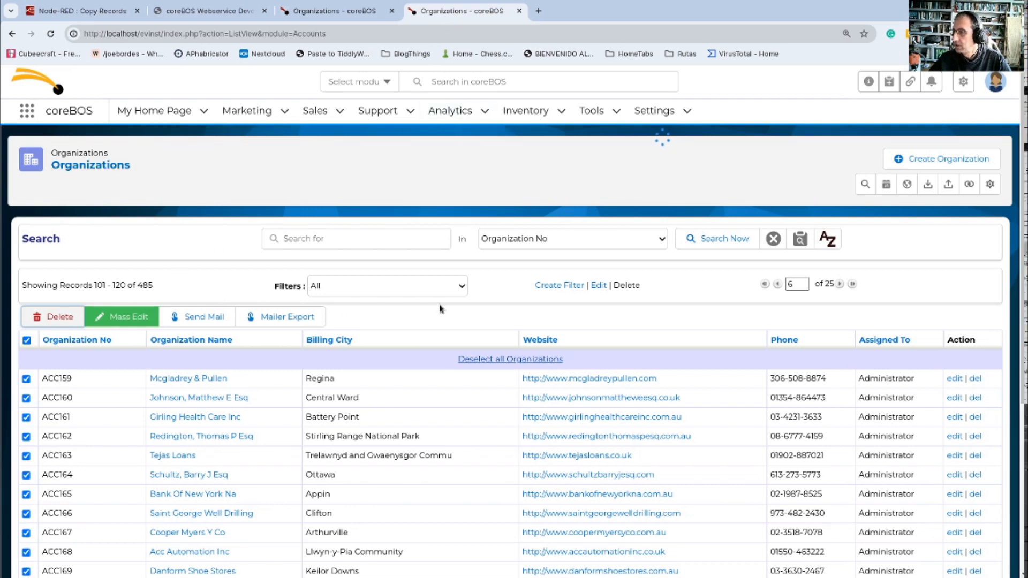
pyautogui.click(332, 7)
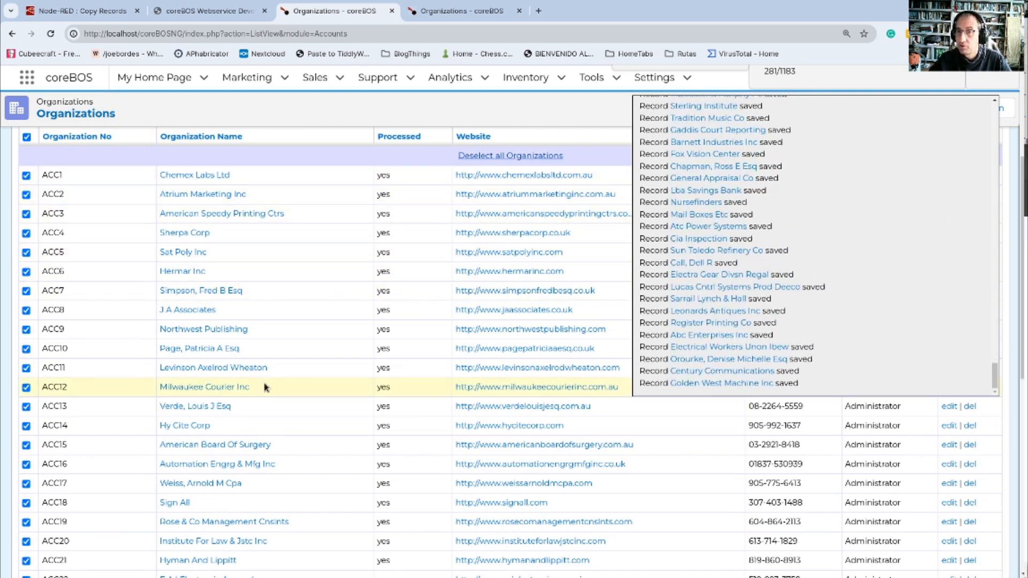
pyautogui.click(446, 14)
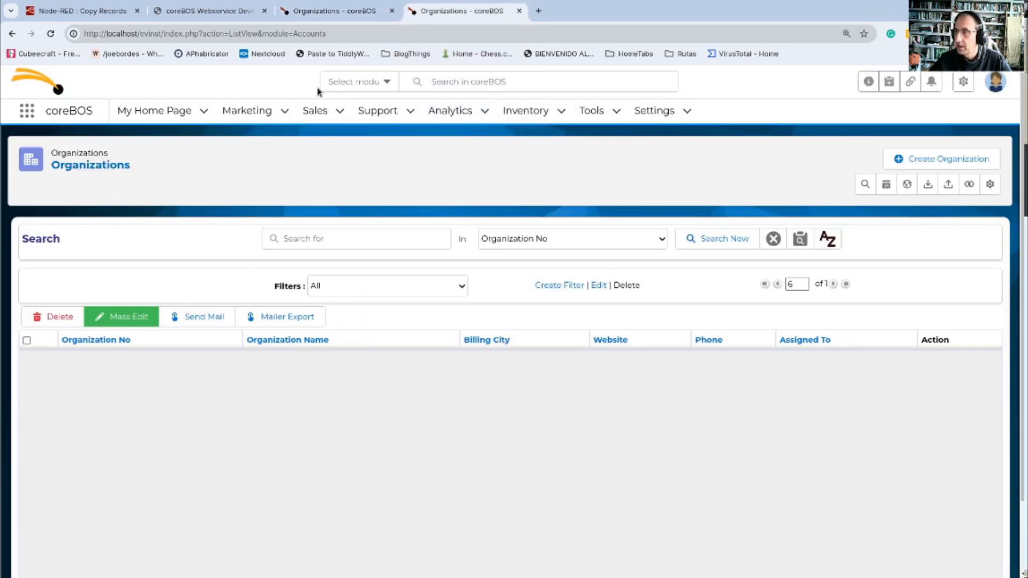
# - Permanently remove all deleted records from the Recycle Bin of the evinst instance
pyautogui.click(328, 6)
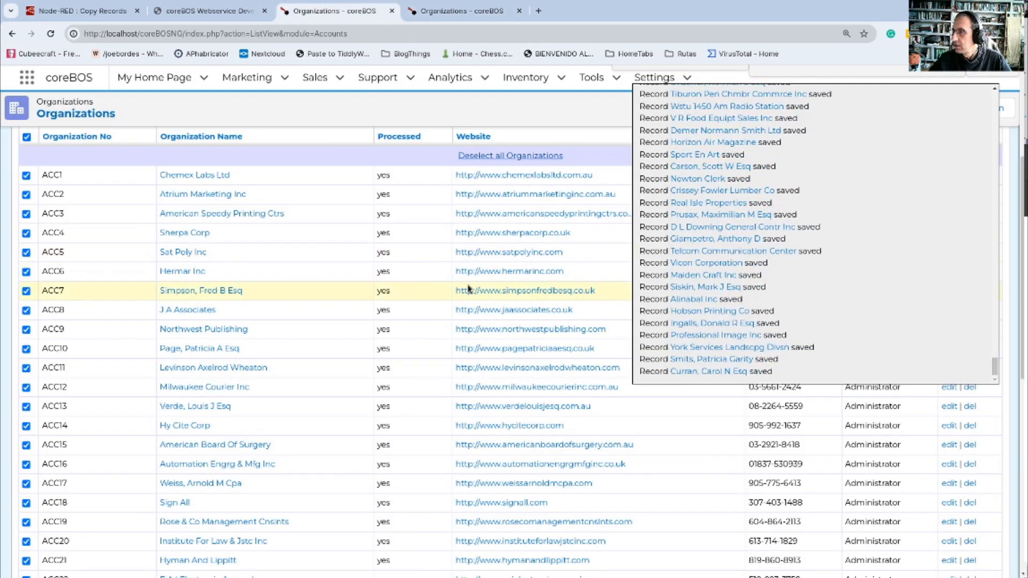
pyautogui.click(466, 9)
pyautogui.moveTo(604, 109)
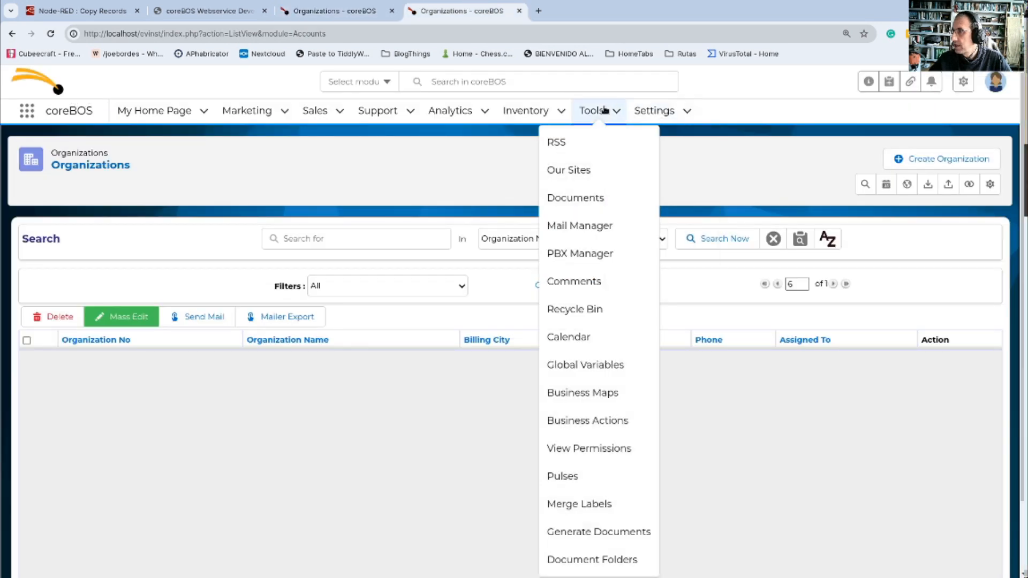
pyautogui.middleClick(584, 309)
pyautogui.click(605, 5)
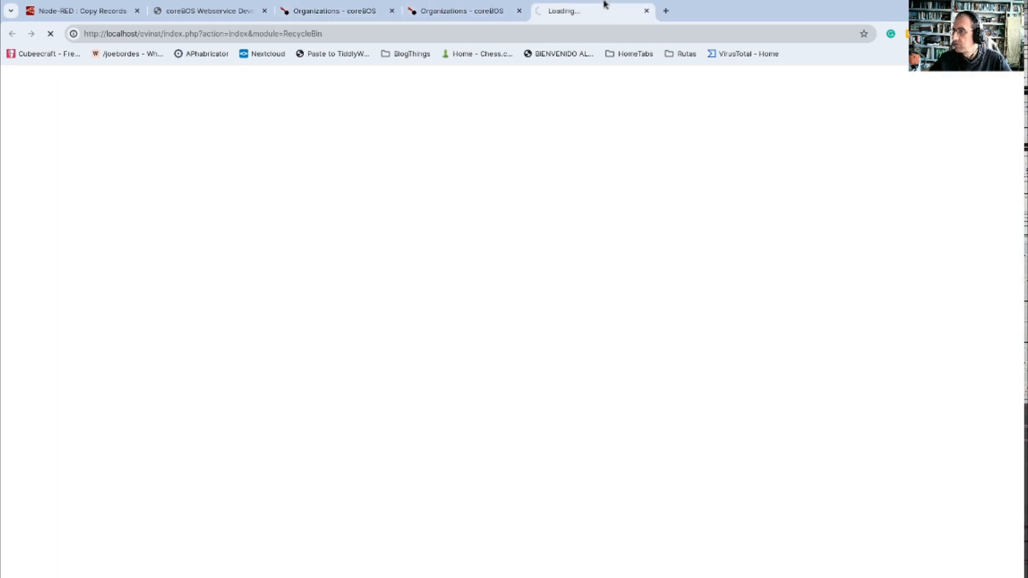
pyautogui.click(203, 263)
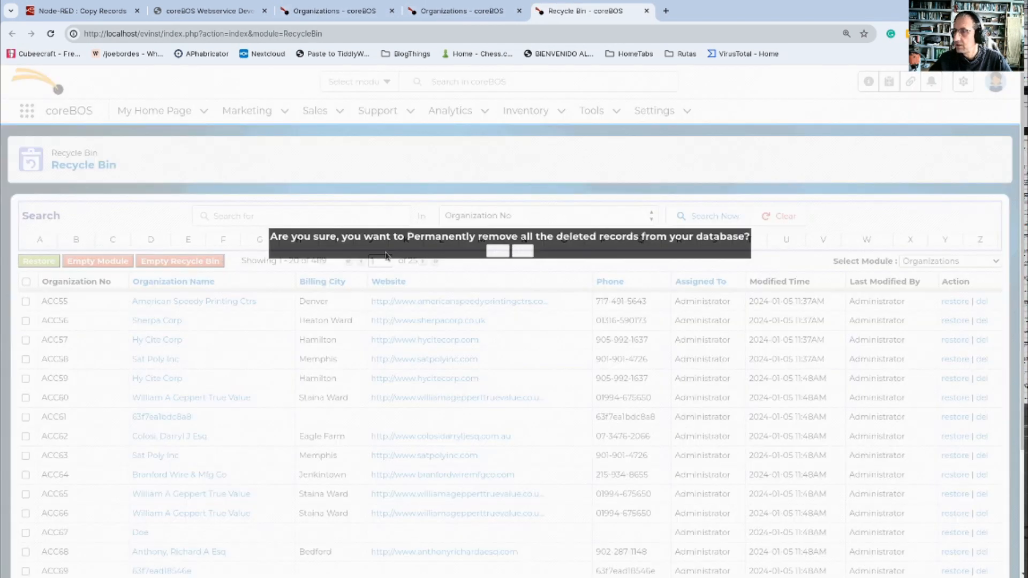
pyautogui.click(500, 253)
pyautogui.click(646, 10)
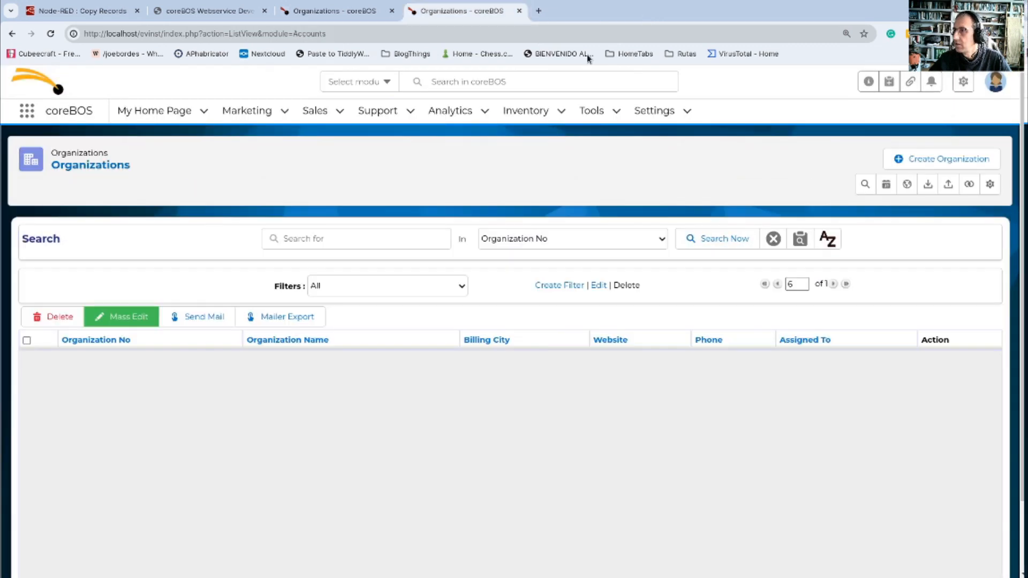
# - Check the coreBOSNG mass edit until it ends and reload its organizations list to inspect the Processed values
pyautogui.click(309, 15)
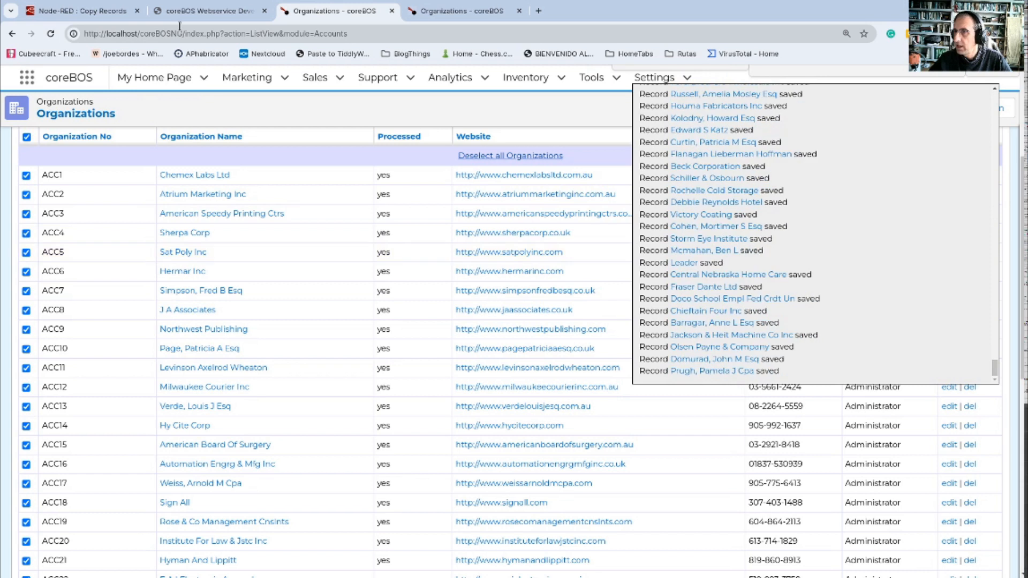
pyautogui.click(85, 12)
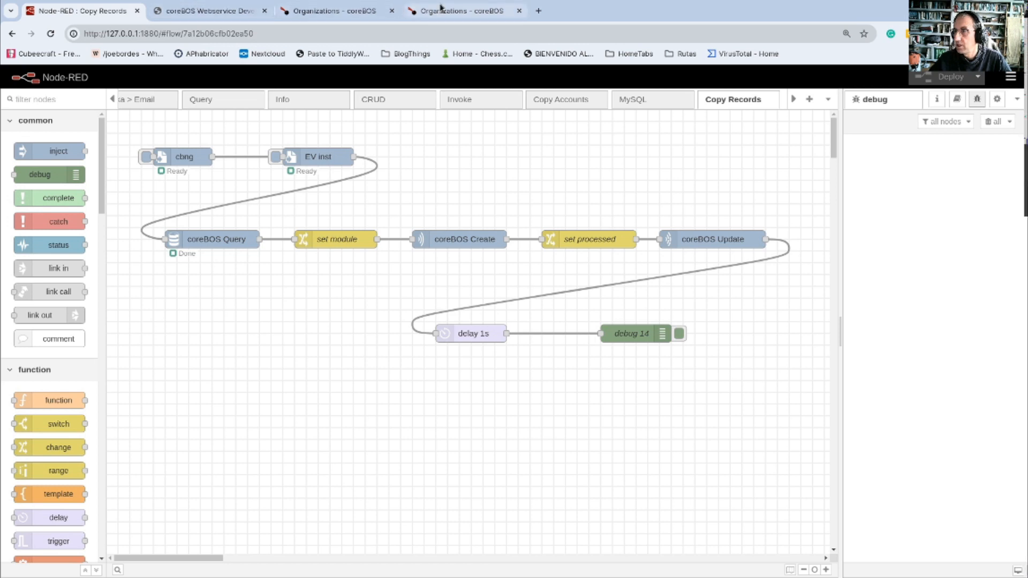
pyautogui.click(460, 11)
pyautogui.click(335, 11)
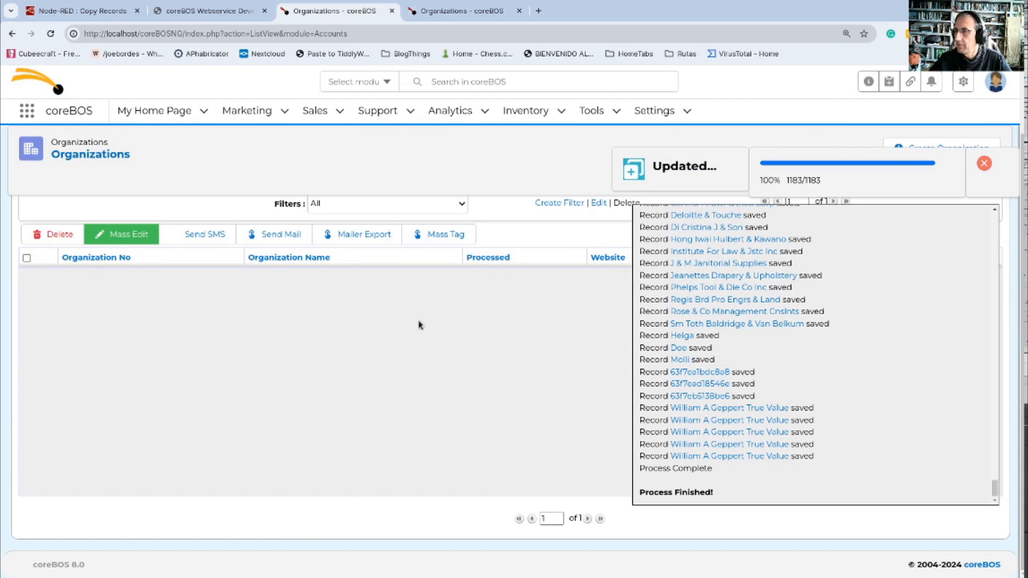
pyautogui.click(103, 167)
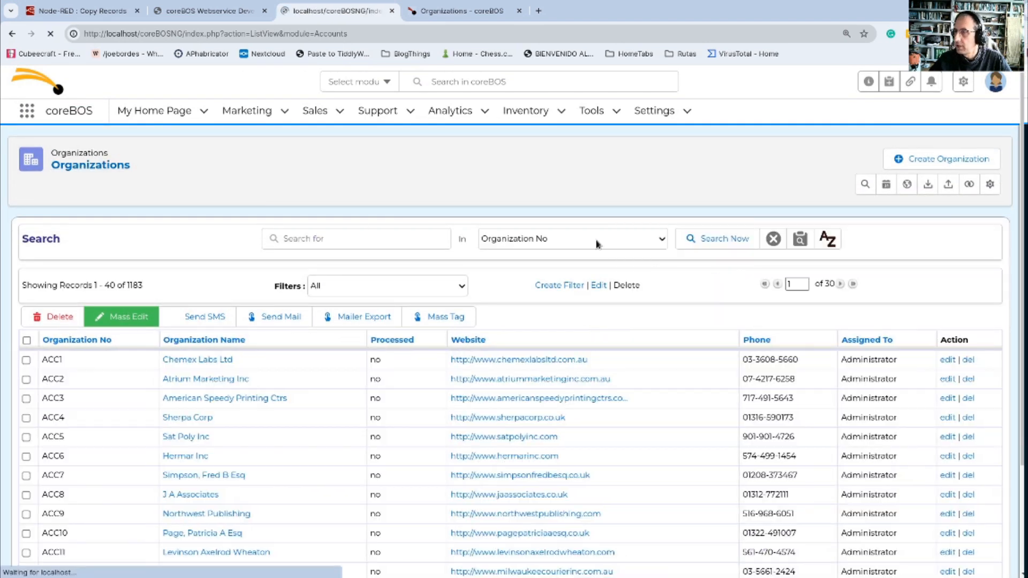
# - Run the Copy Records flow from cbng in Node-RED and check the debug messages and the evinst organizations list
pyautogui.click(71, 10)
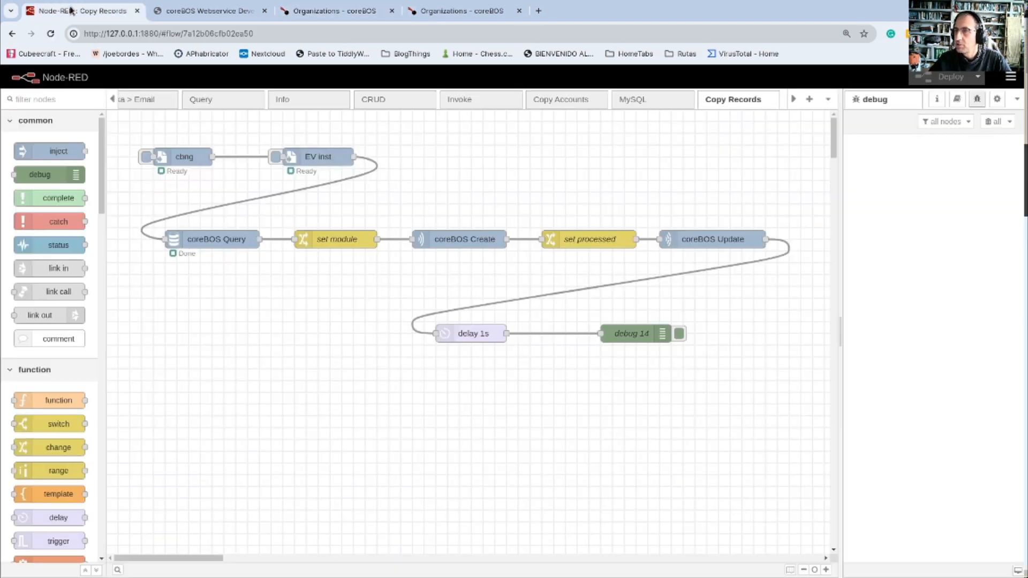
pyautogui.click(146, 156)
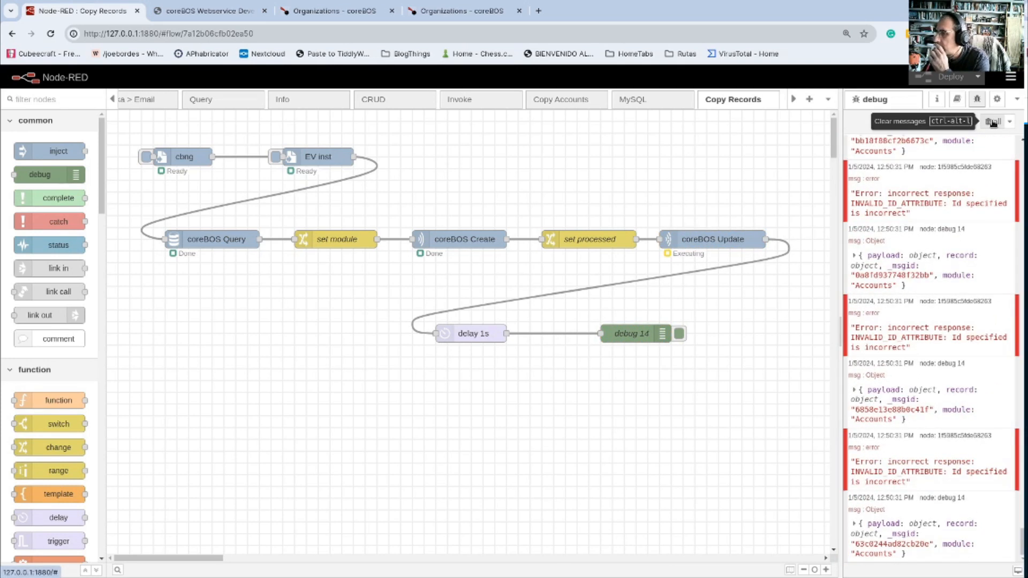
pyautogui.click(458, 10)
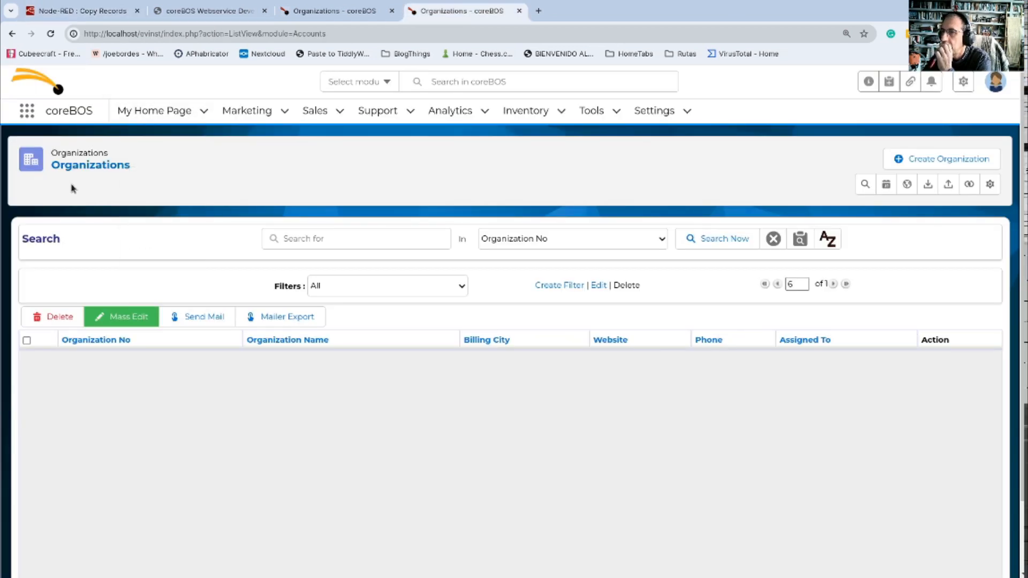
pyautogui.click(91, 166)
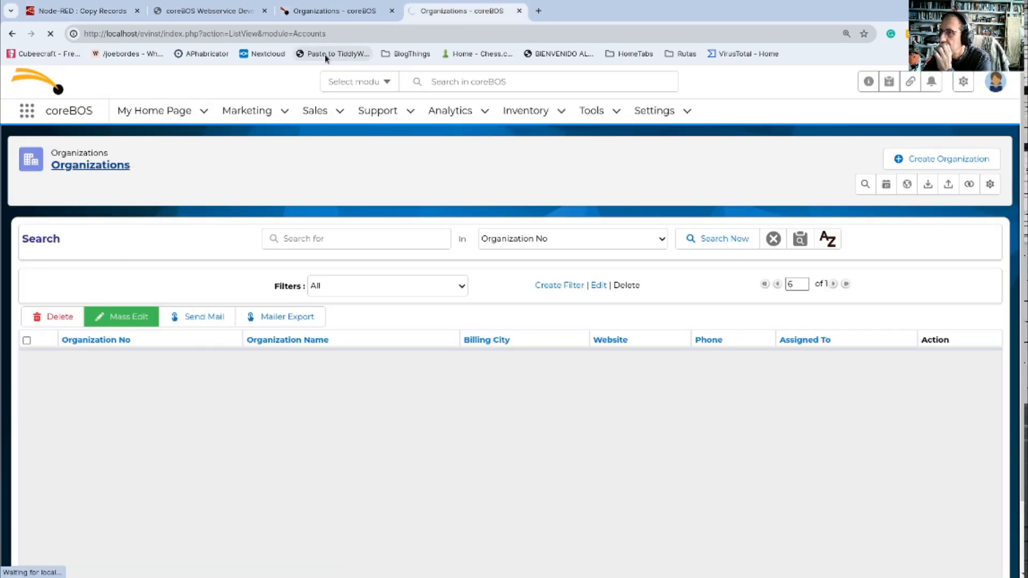
pyautogui.click(53, 11)
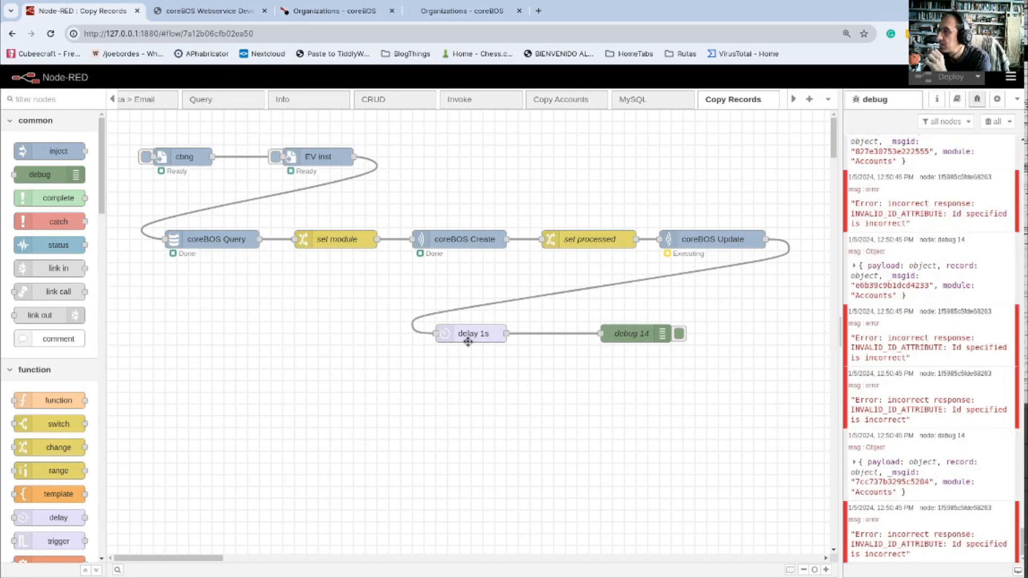
pyautogui.click(461, 10)
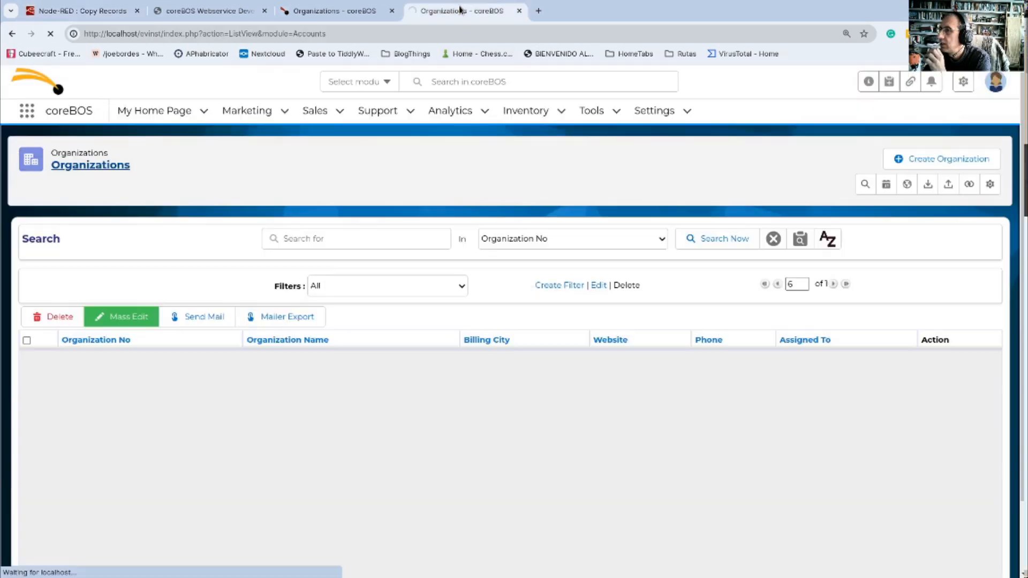
pyautogui.click(97, 10)
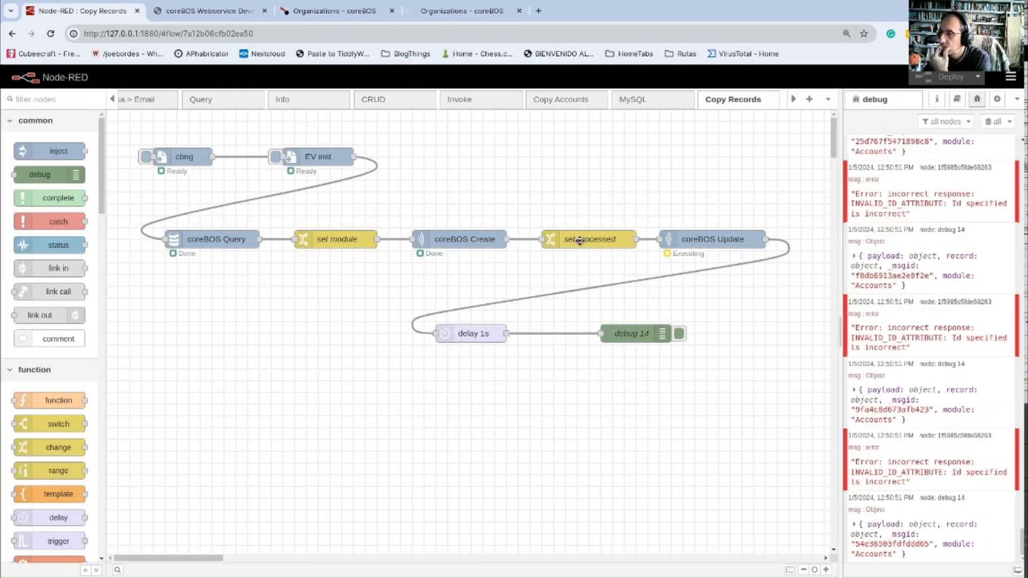
# - Move the nodes from coreBOS Create through debug 14 lower on the canvas and clear the debug messages
pyautogui.click(325, 239)
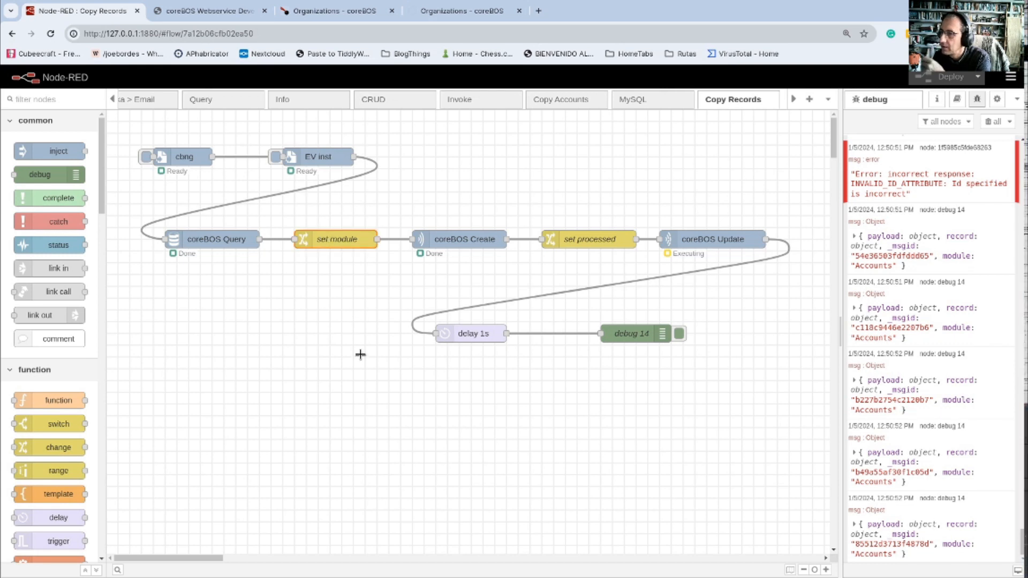
pyautogui.moveTo(403, 210); pyautogui.dragTo(758, 357)
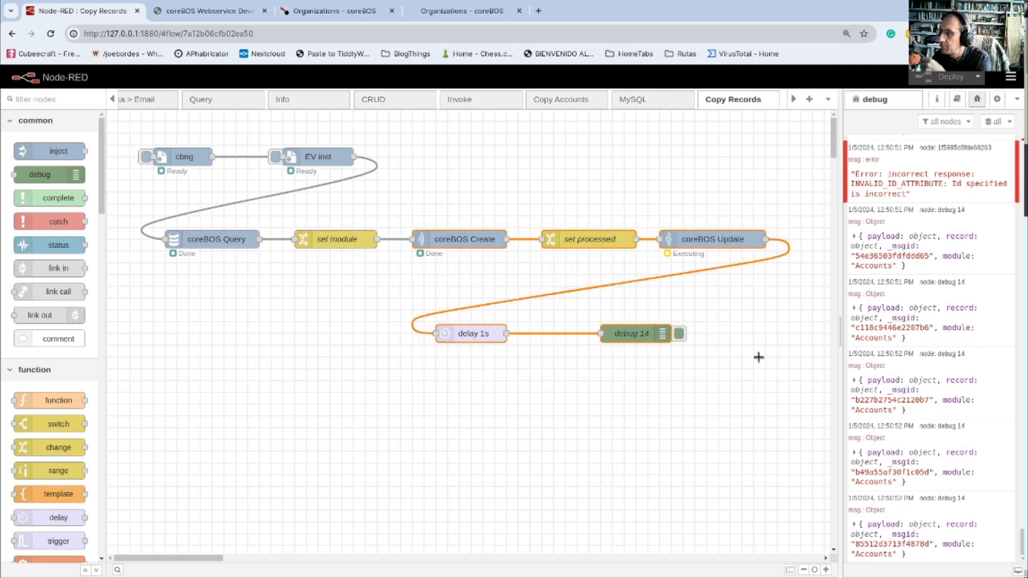
pyautogui.moveTo(581, 236); pyautogui.dragTo(558, 390)
pyautogui.click(573, 318)
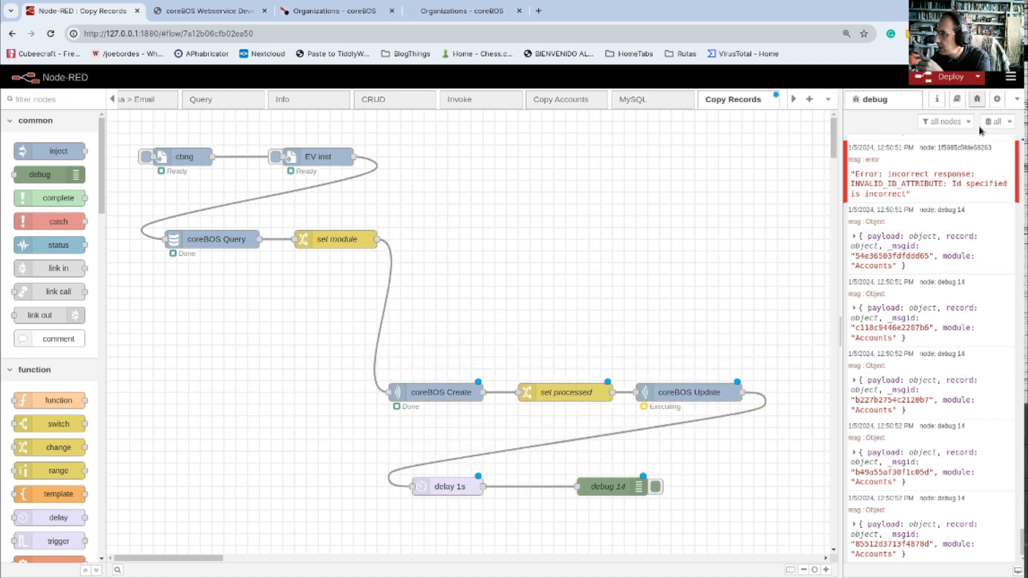
pyautogui.click(993, 122)
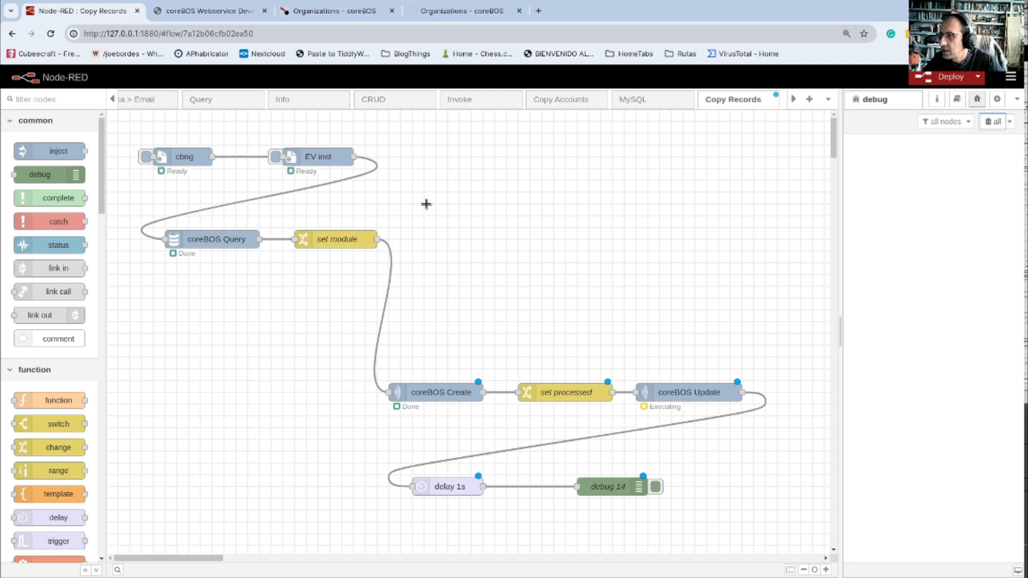
# - Add a rule to the set module node that sets msg.orgID to msg.record.id, and clear the debug messages
pyautogui.doubleClick(335, 240)
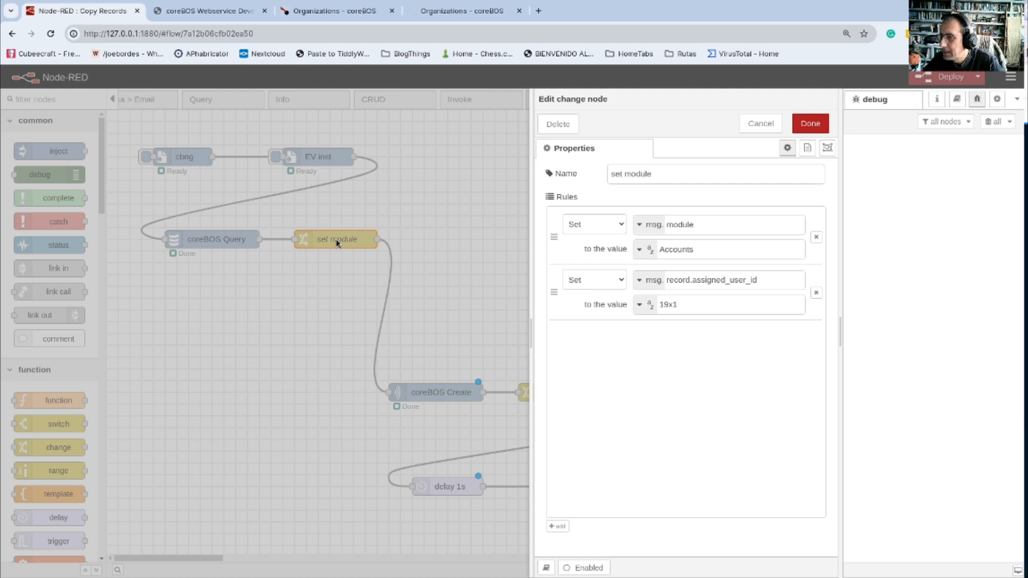
pyautogui.click(557, 527)
pyautogui.doubleClick(677, 336)
pyautogui.write('orgID')
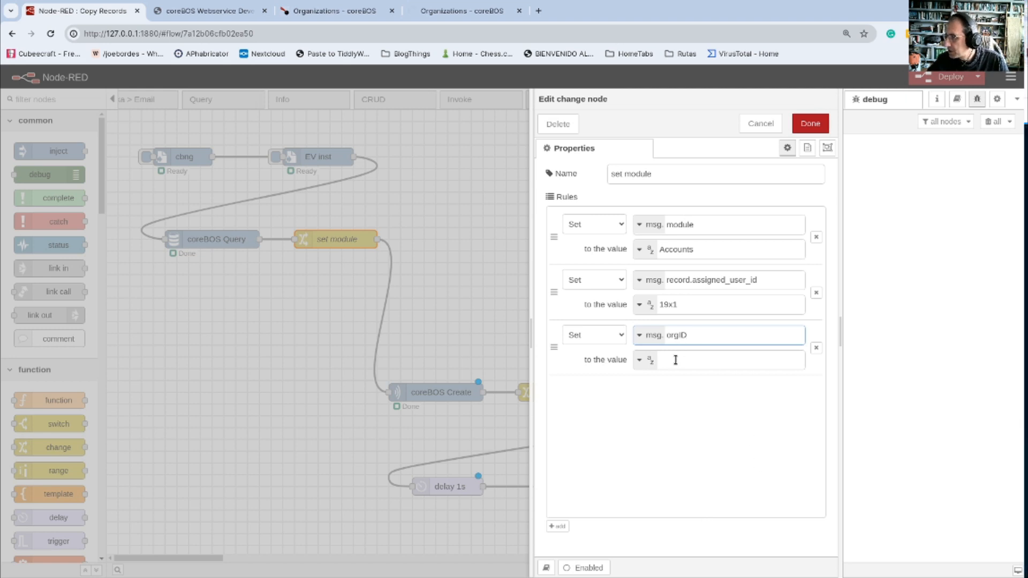
pyautogui.click(648, 361)
pyautogui.click(657, 380)
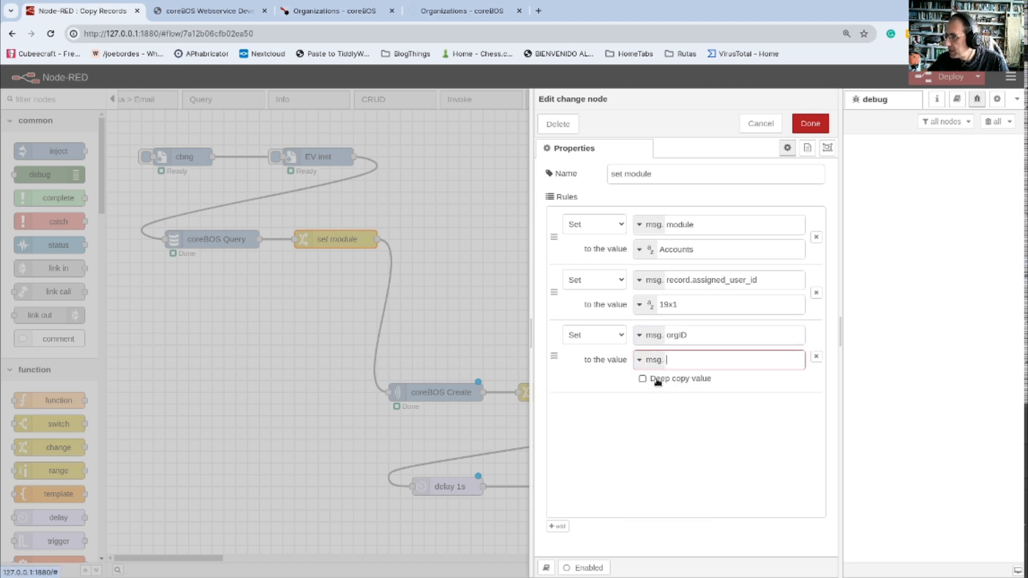
pyautogui.write('record.id')
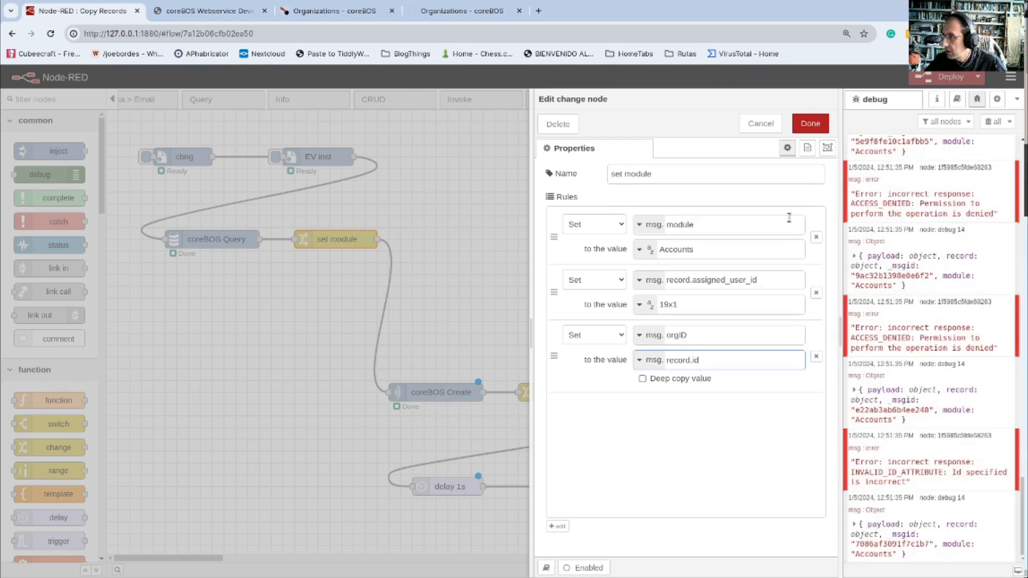
pyautogui.click(810, 123)
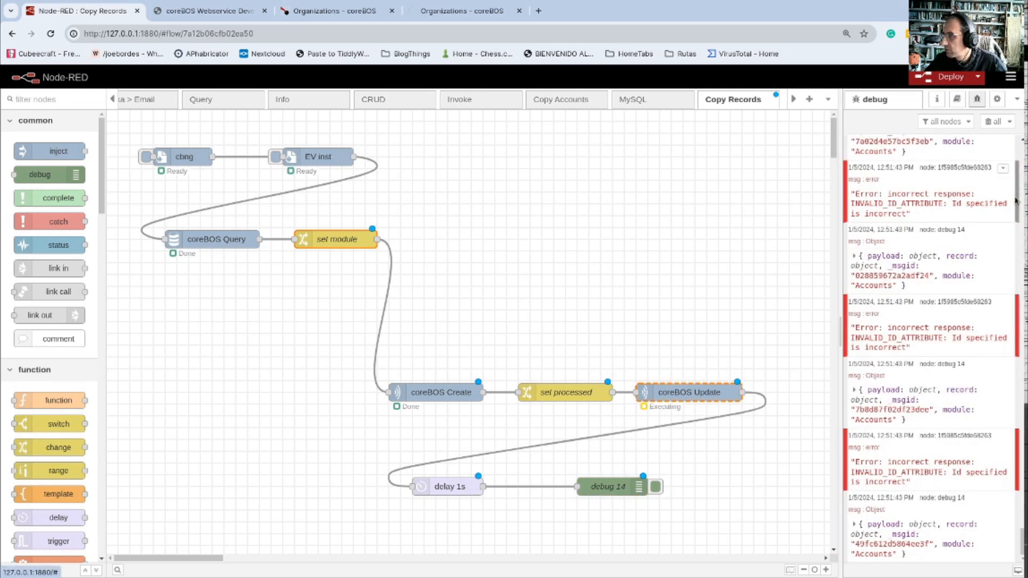
pyautogui.click(993, 122)
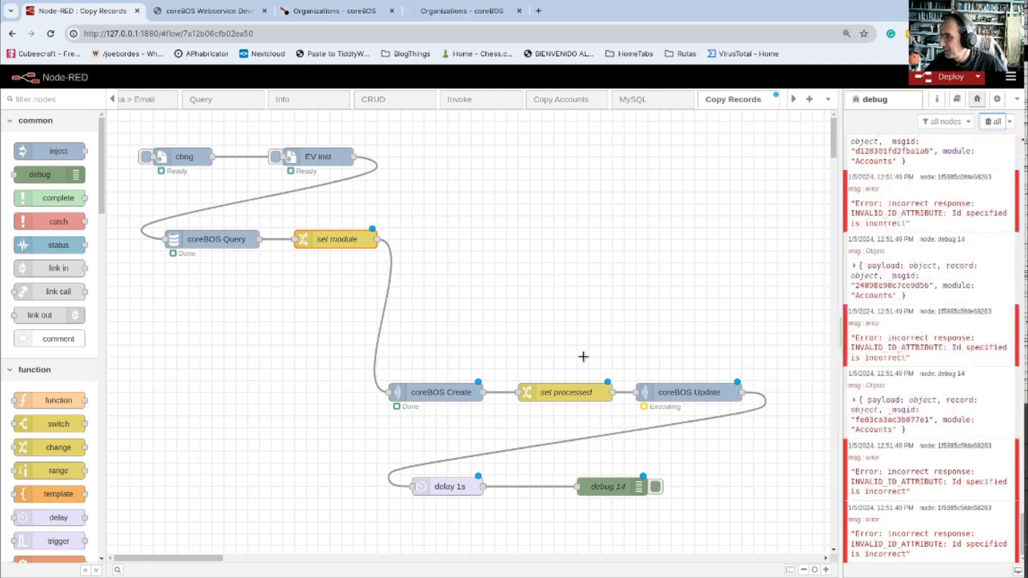
# - Set the coreBOS Query node's query limit to 2
pyautogui.doubleClick(199, 240)
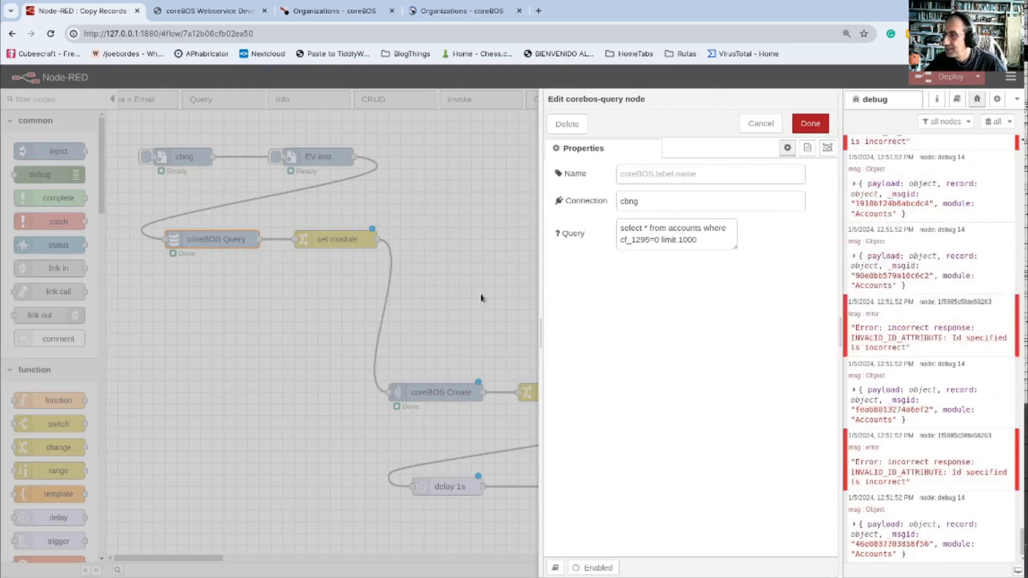
pyautogui.doubleClick(687, 240)
pyautogui.write('2')
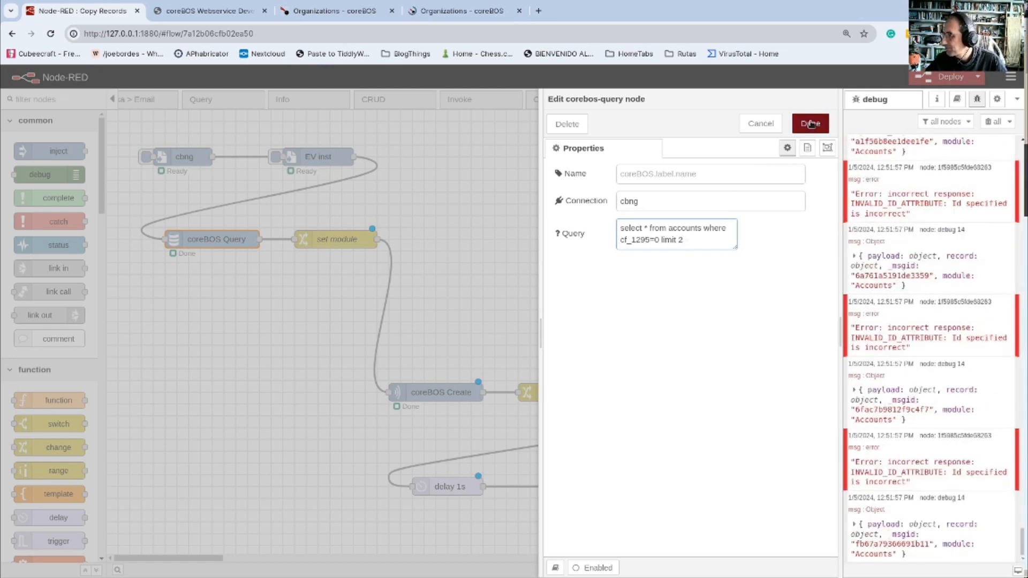
pyautogui.click(810, 124)
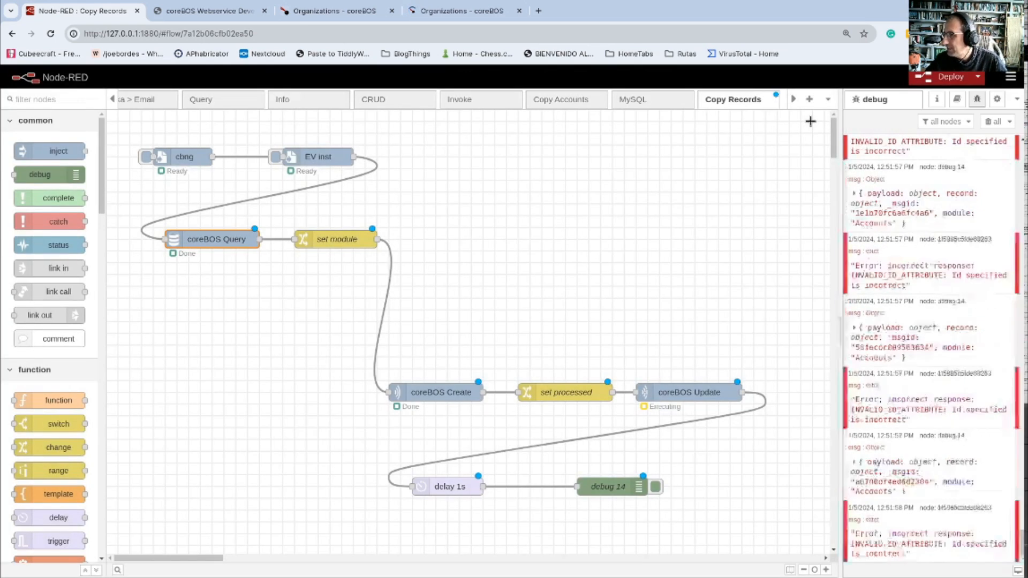
# - Review the rules of the set module node
pyautogui.click(332, 241)
pyautogui.doubleClick(332, 242)
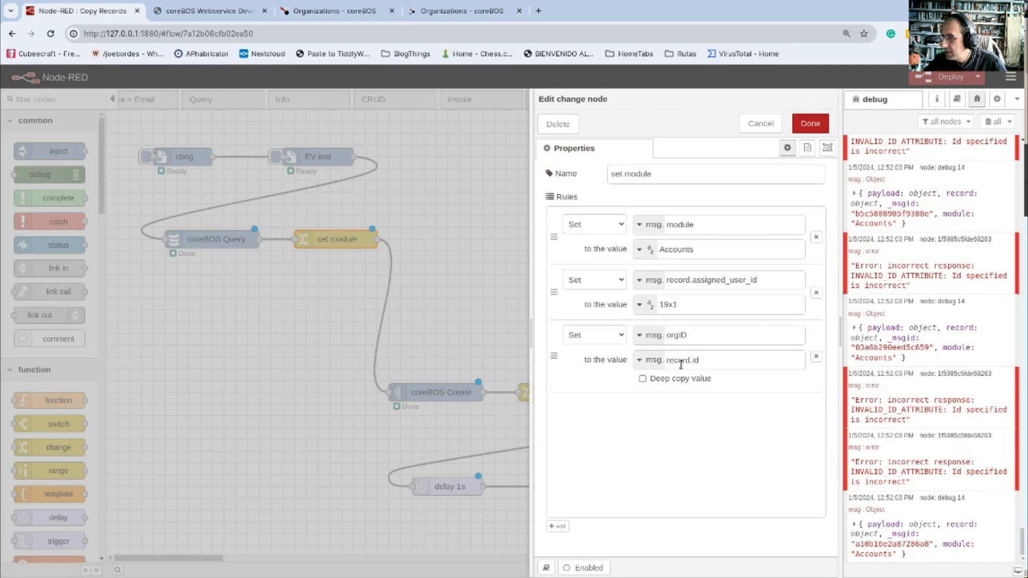
pyautogui.click(808, 123)
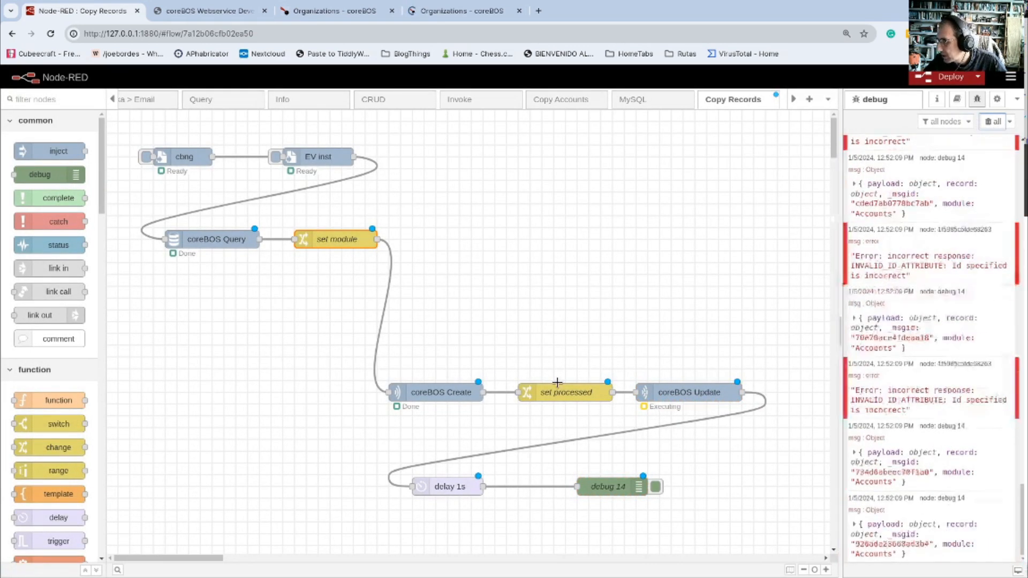
# - Line up coreBOS Create and set processed closer together, and add a rule to set processed that sets msg.record.id to msg.orgID
pyautogui.moveTo(413, 396); pyautogui.dragTo(296, 373)
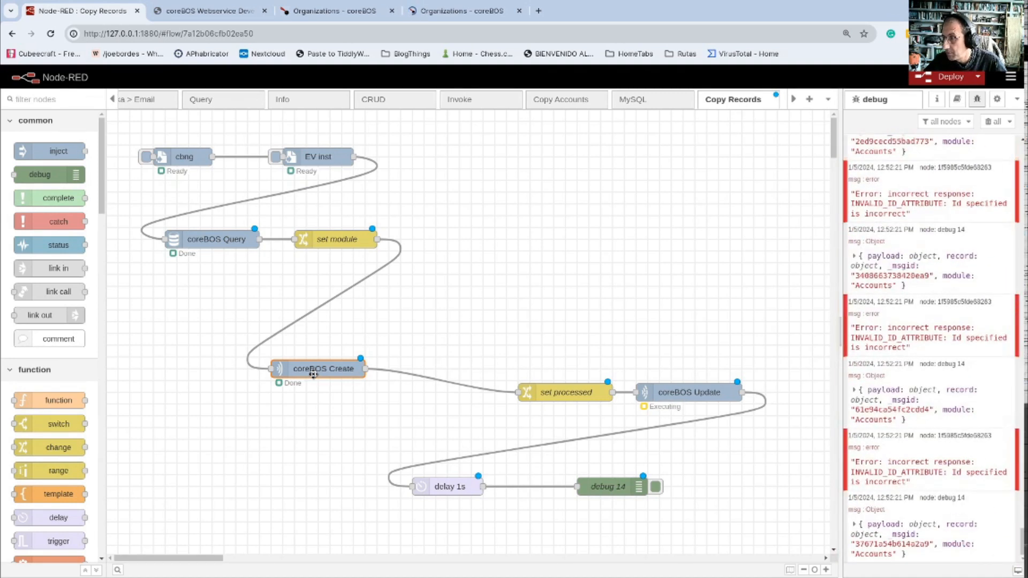
pyautogui.moveTo(557, 397); pyautogui.dragTo(489, 373)
pyautogui.doubleClick(488, 374)
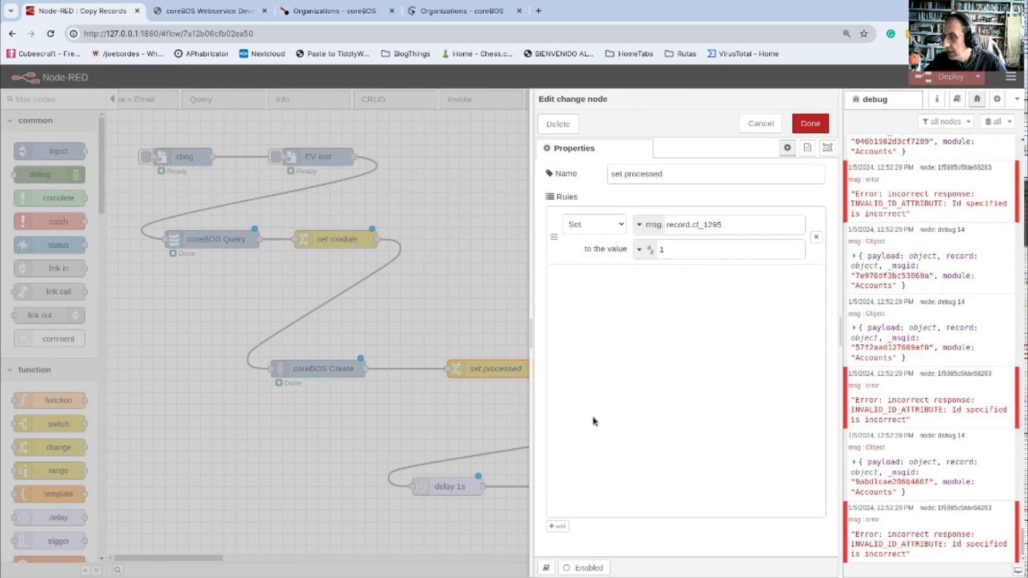
pyautogui.click(556, 527)
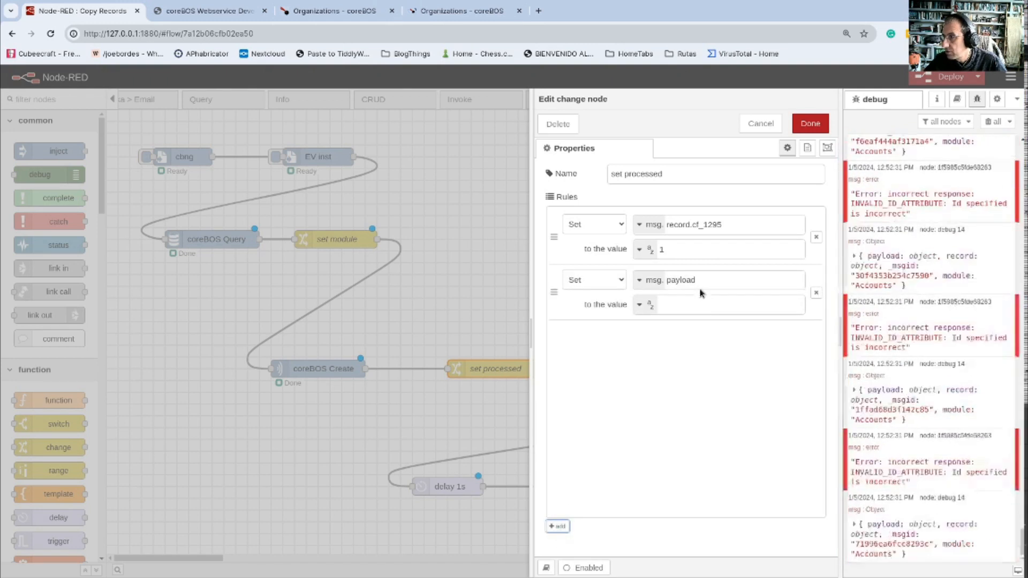
pyautogui.write('re')
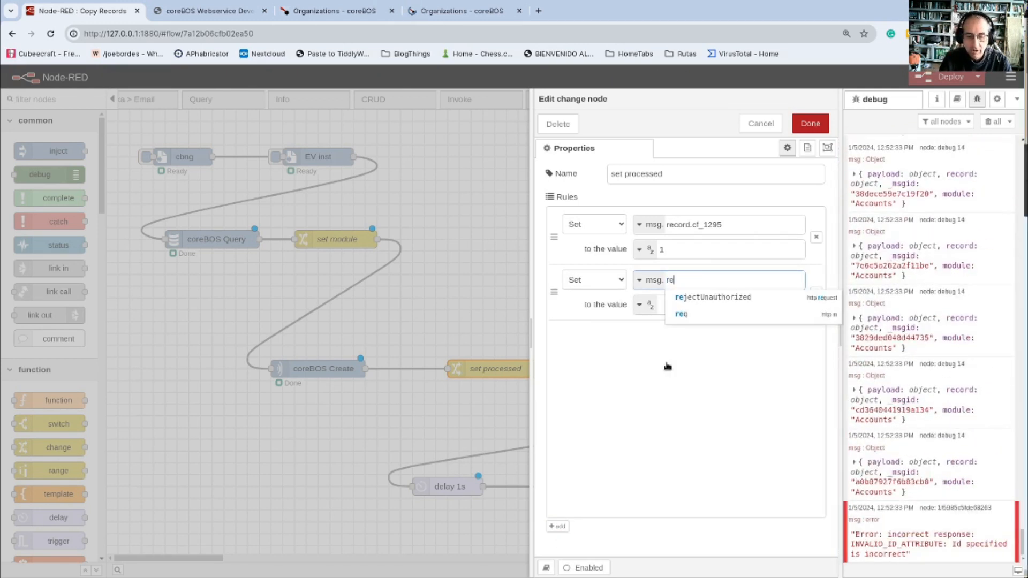
pyautogui.write('cord.id')
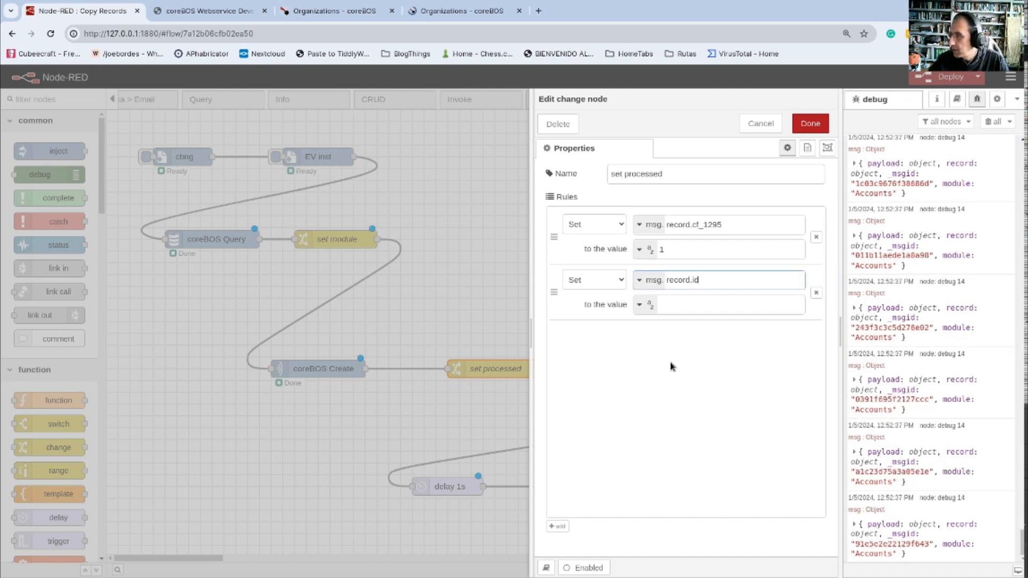
pyautogui.click(666, 299)
pyautogui.click(641, 305)
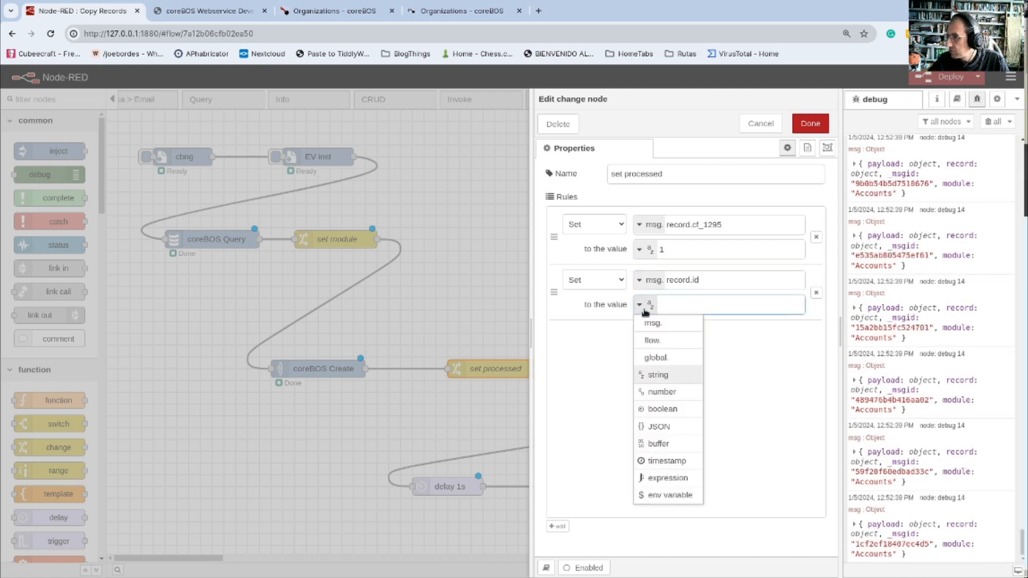
pyautogui.click(654, 324)
pyautogui.write('orgID')
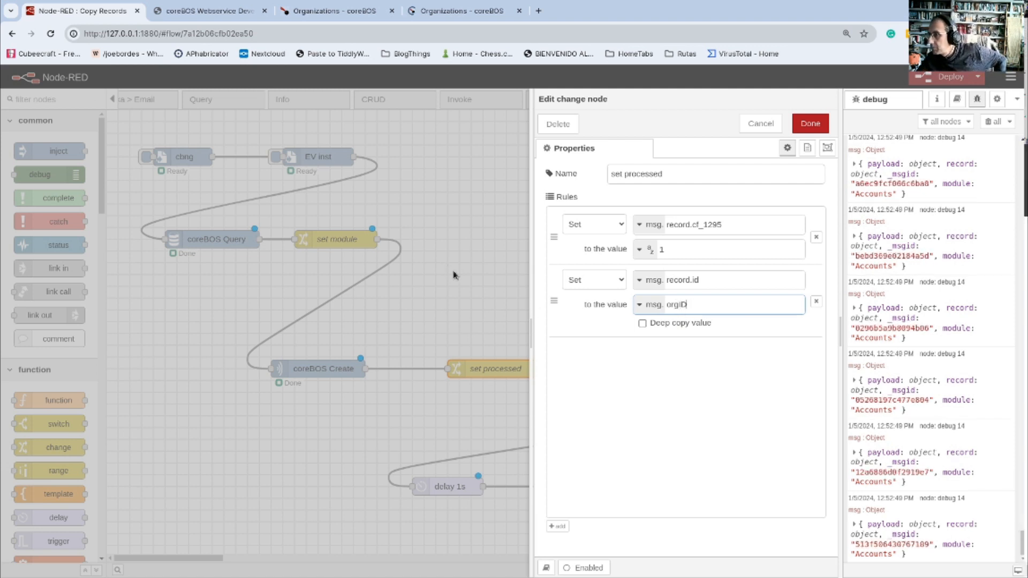
pyautogui.click(809, 125)
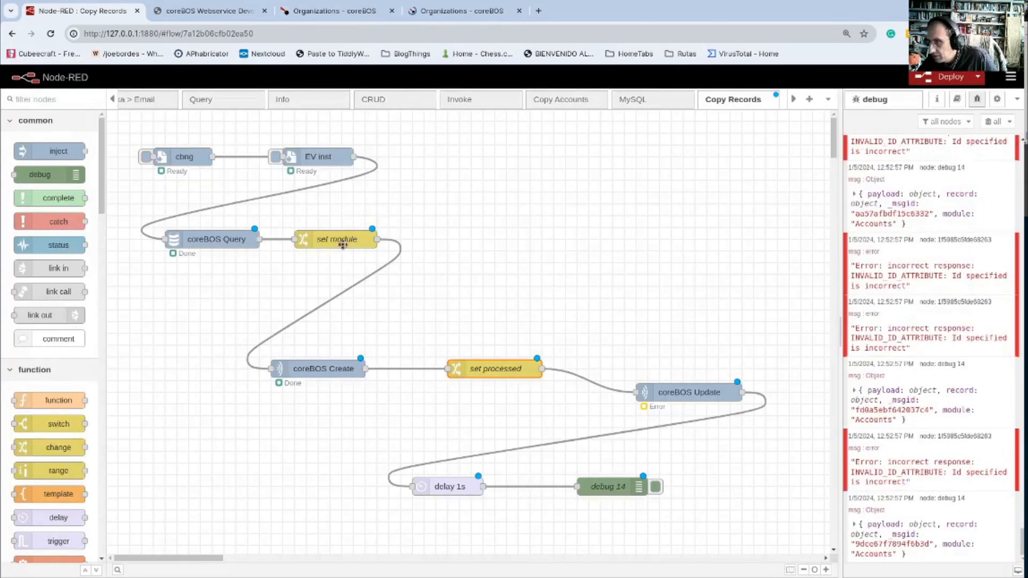
# - Rename the set module node to "set module/orgID/User" and review the rules of the set processed node
pyautogui.doubleClick(341, 237)
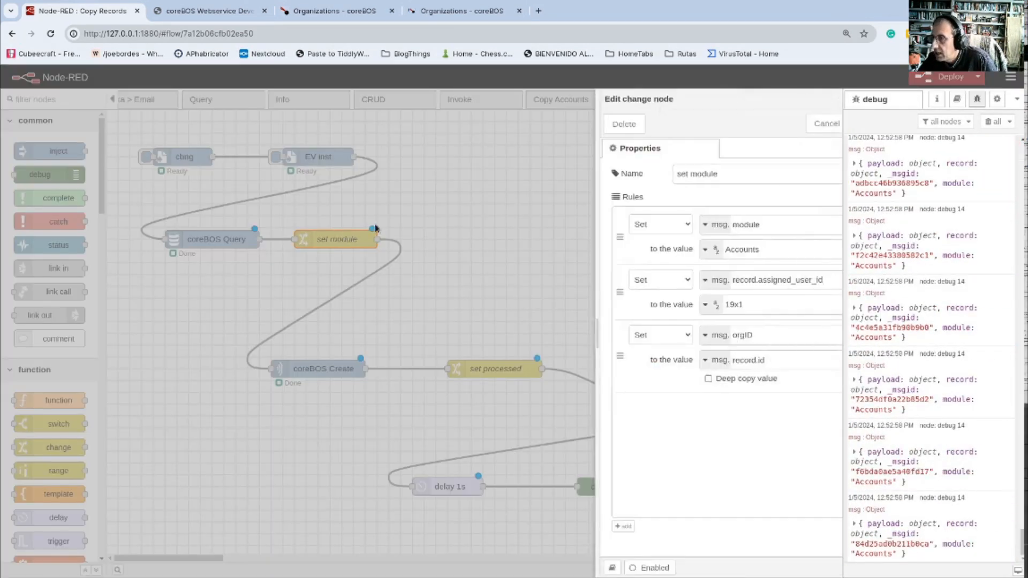
pyautogui.click(669, 178)
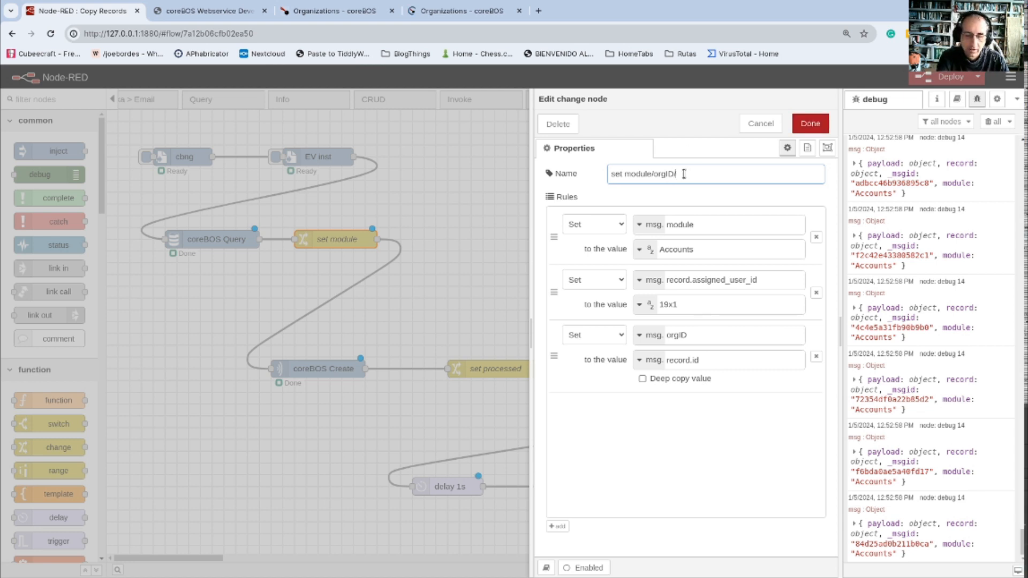
pyautogui.click(810, 123)
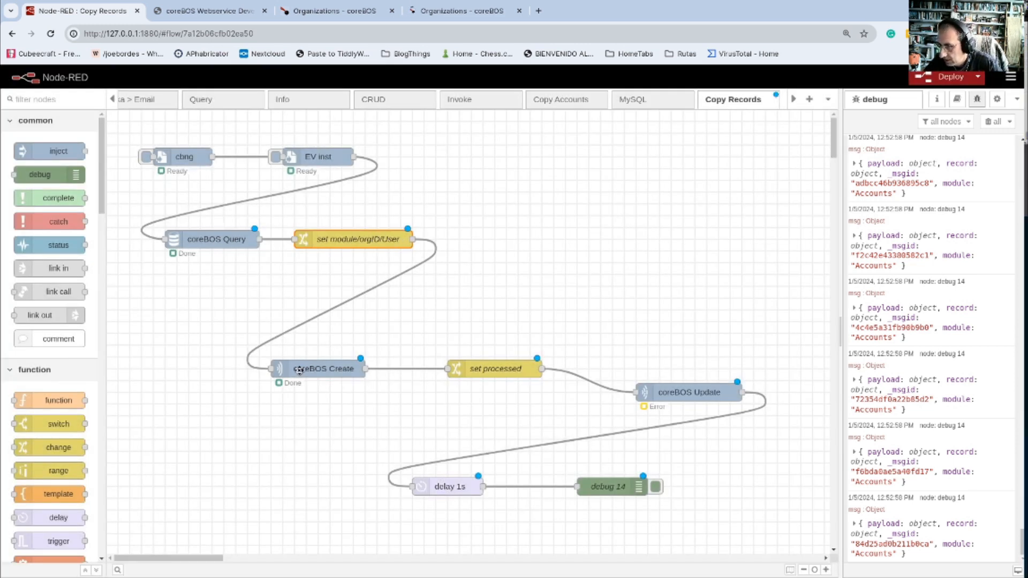
pyautogui.doubleClick(497, 375)
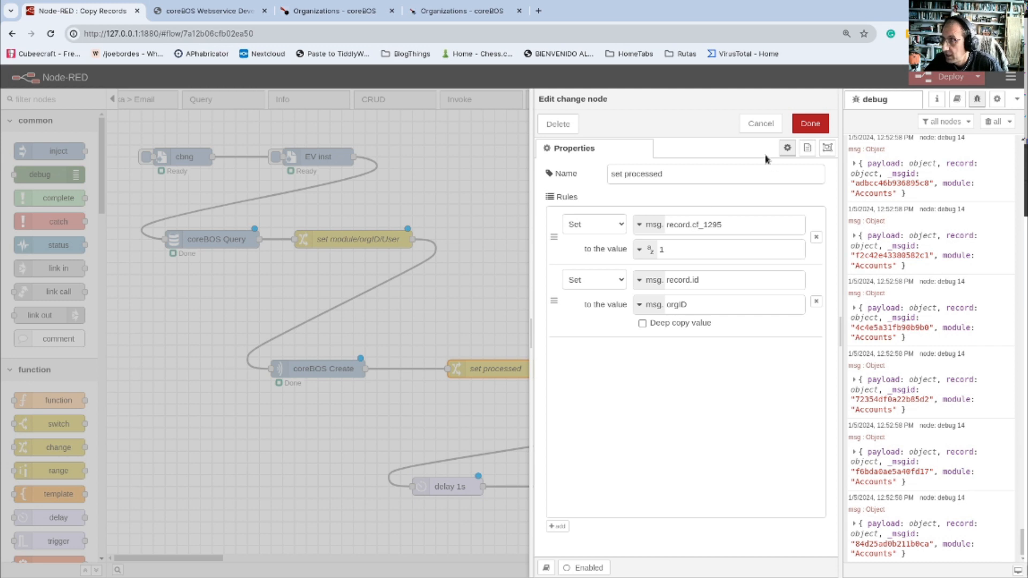
pyautogui.click(801, 128)
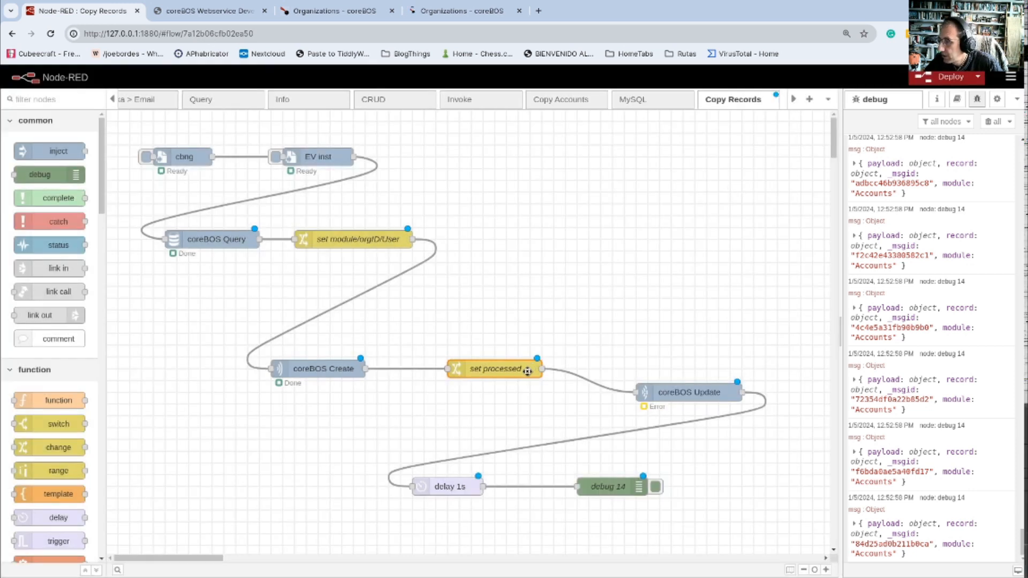
# - Align coreBOS Update with set processed and delete the wires on both sides of the delay 1s node
pyautogui.moveTo(670, 396); pyautogui.dragTo(673, 373)
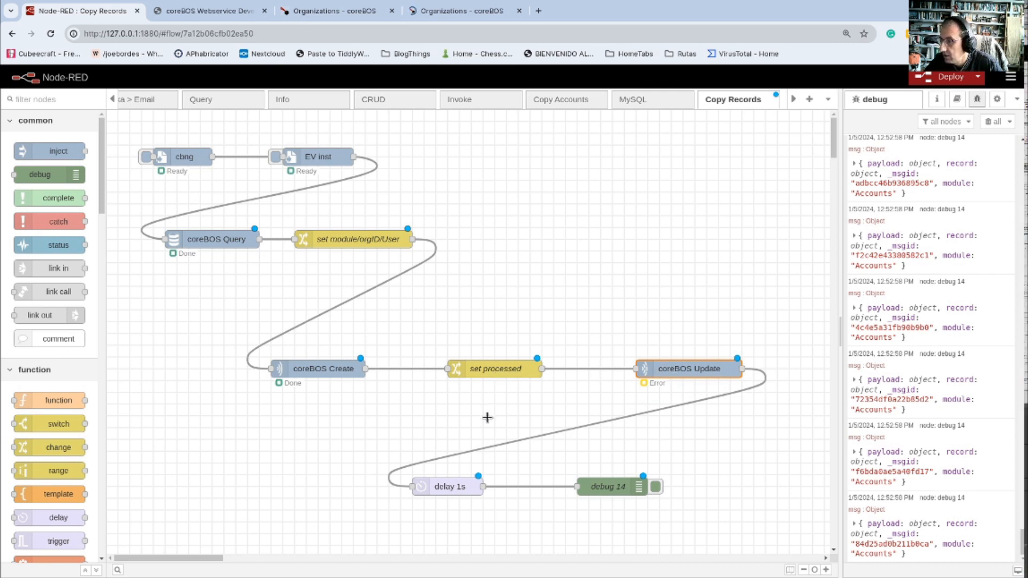
pyautogui.click(487, 445)
pyautogui.press('Delete')
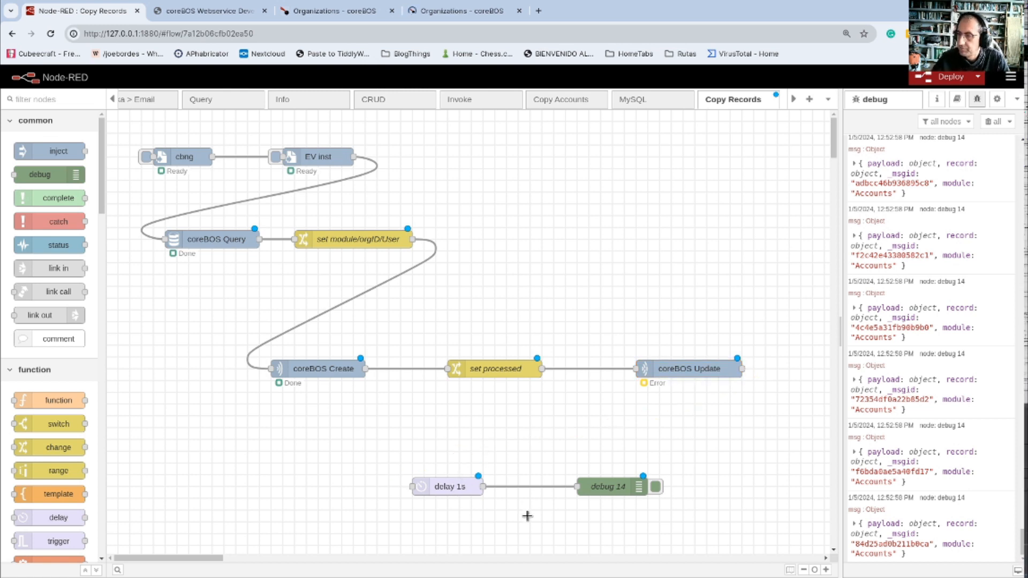
pyautogui.press('Delete')
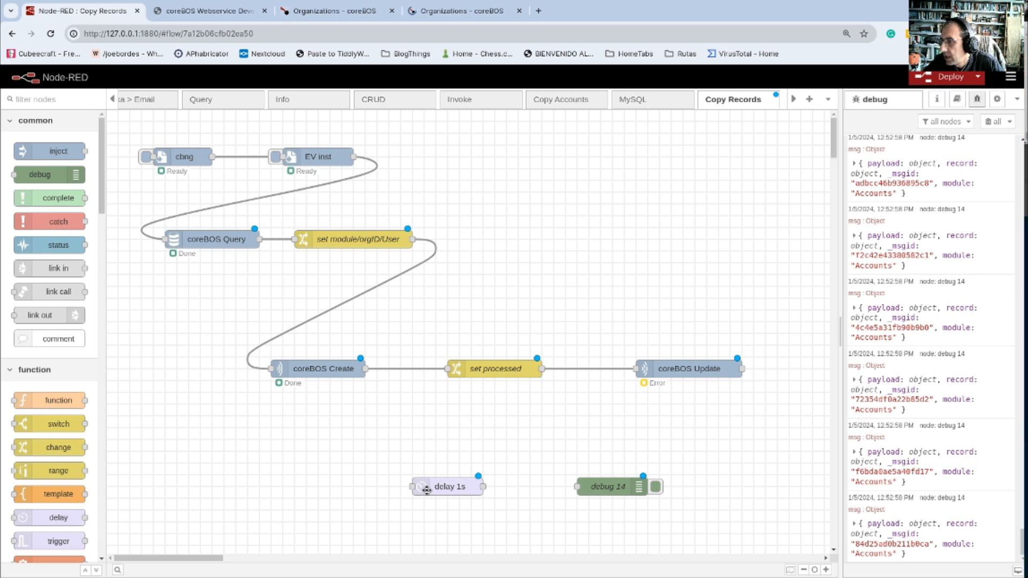
# - Insert the delay 1s node into the wire between coreBOS Create and set processed, and space the nodes evenly
pyautogui.moveTo(506, 369); pyautogui.dragTo(565, 368)
pyautogui.moveTo(456, 488); pyautogui.dragTo(444, 370)
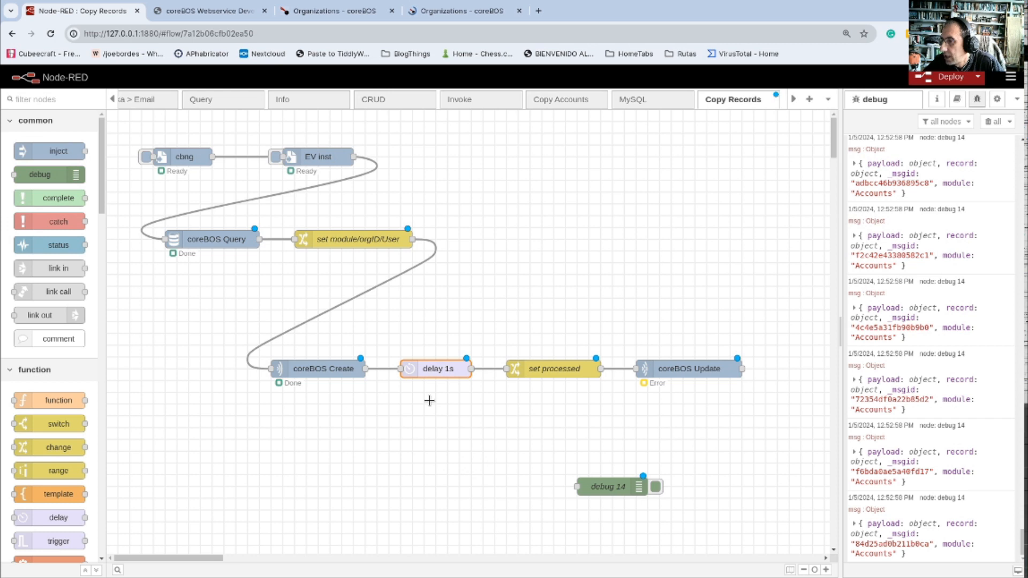
pyautogui.moveTo(315, 365); pyautogui.dragTo(257, 364)
pyautogui.moveTo(449, 369); pyautogui.dragTo(420, 367)
pyautogui.moveTo(555, 376); pyautogui.dragTo(539, 373)
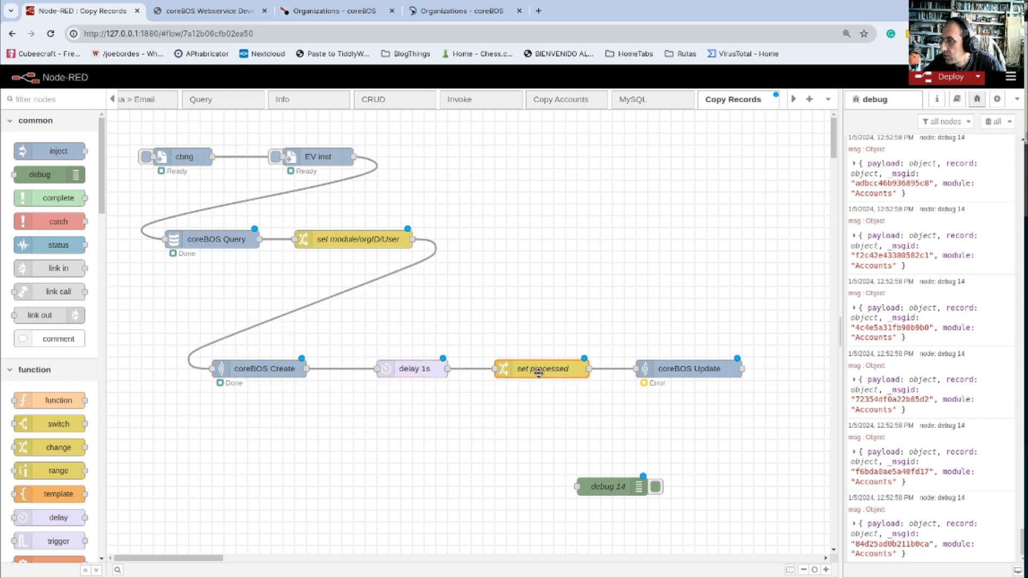
# - Wire the coreBOS Update output to debug 14 and deploy the flow with the debug messages cleared
pyautogui.moveTo(741, 369); pyautogui.dragTo(577, 486)
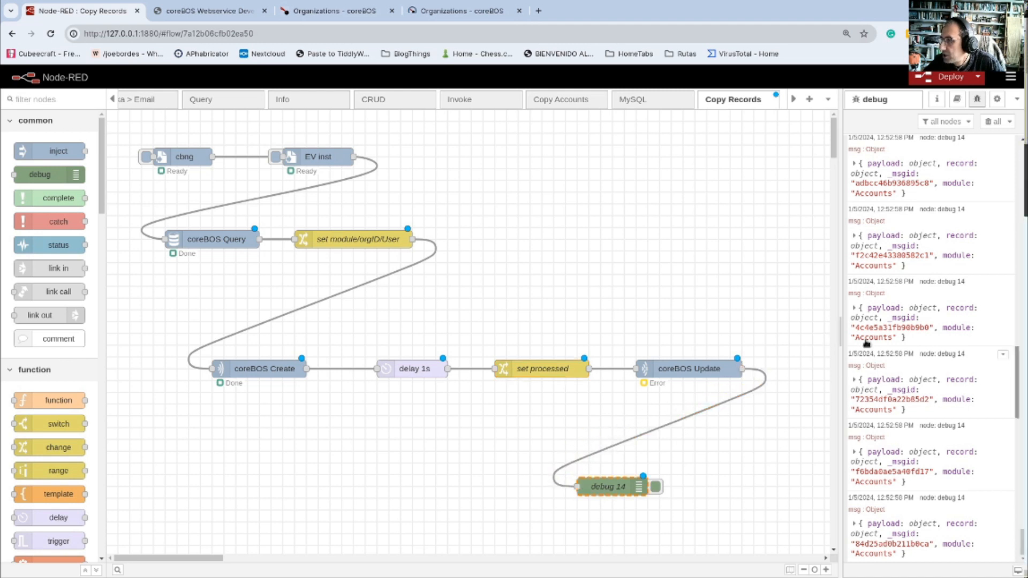
pyautogui.click(994, 122)
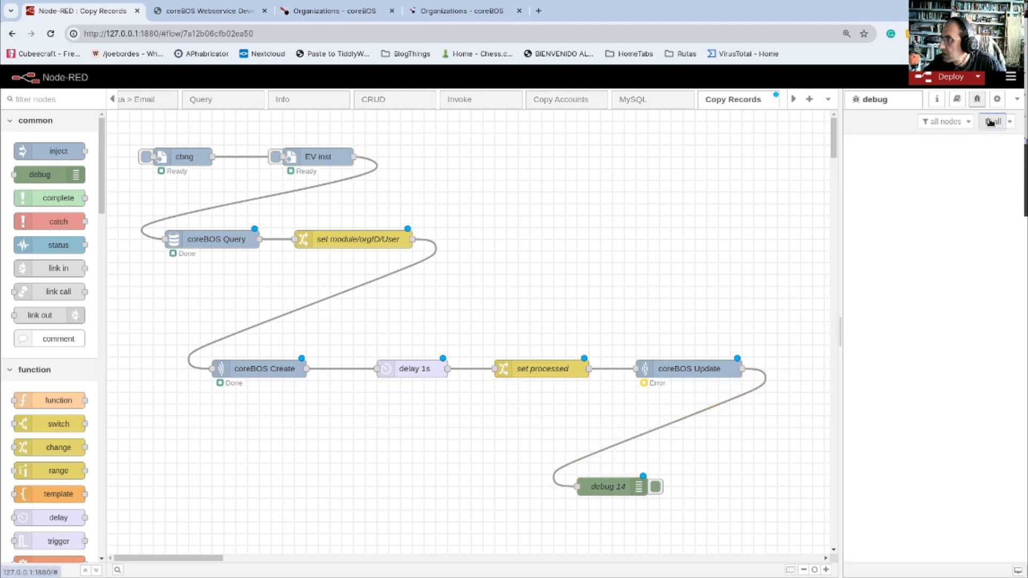
pyautogui.click(952, 77)
# - Switch to the evinst Organizations list in coreBOS, reopen it in a duplicate browser tab and close the original tab
pyautogui.click(336, 11)
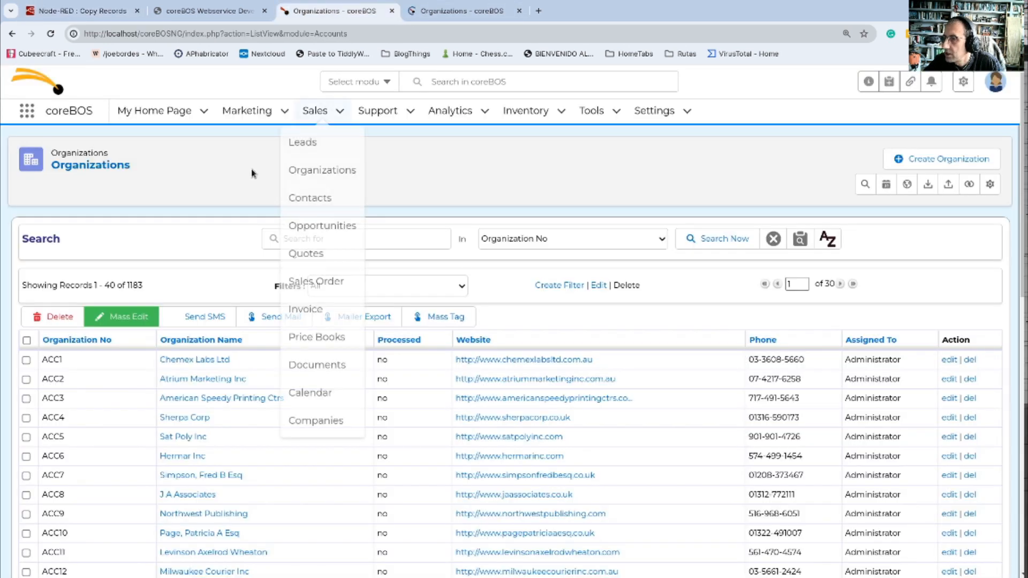
pyautogui.hotkey('ctrl', 'pageup')
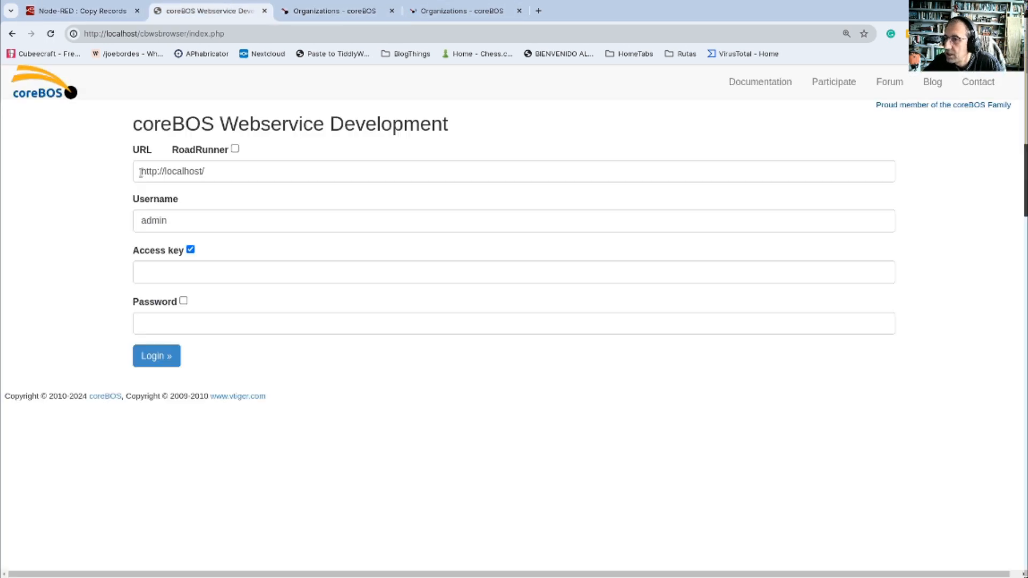
pyautogui.click(425, 11)
pyautogui.press('F5')
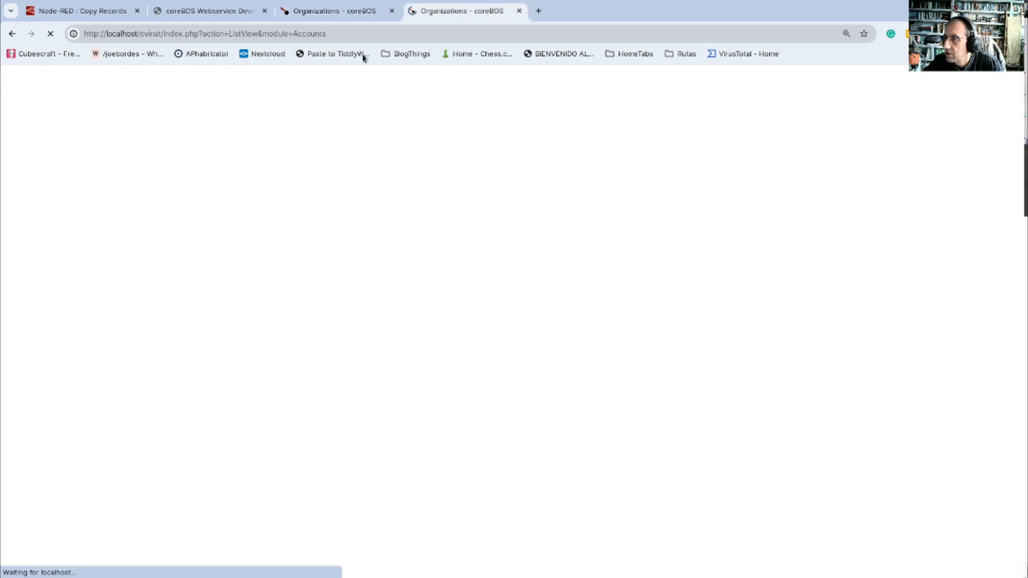
pyautogui.rightClick(464, 14)
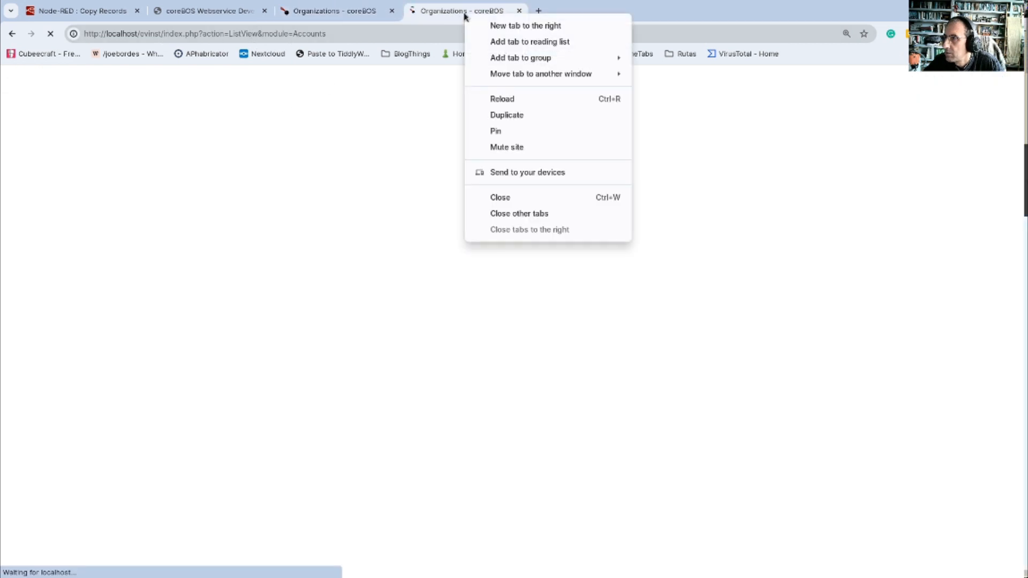
pyautogui.click(490, 114)
pyautogui.click(520, 11)
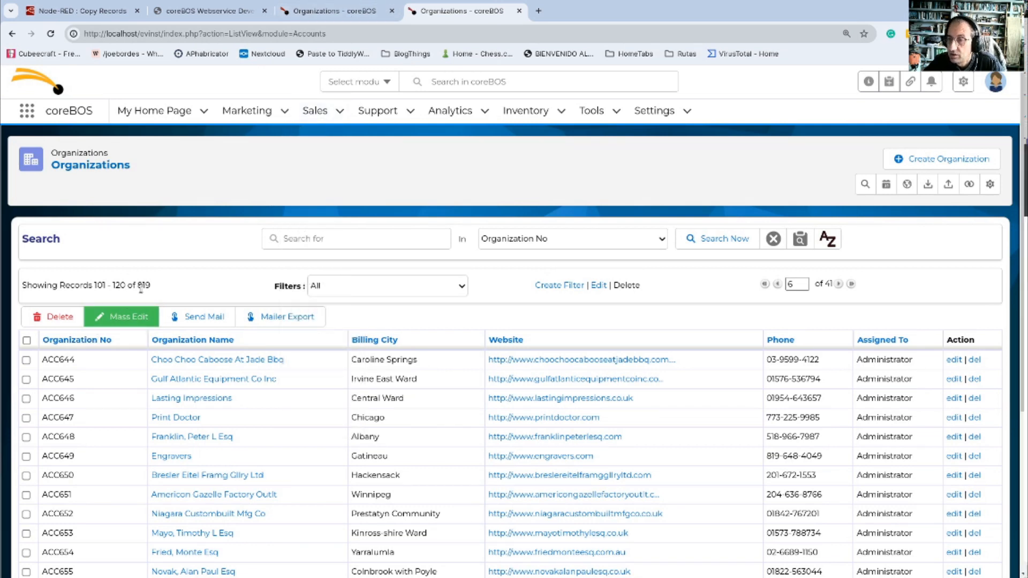
# - Select all records in the evinst Organizations list across every page and delete them
pyautogui.click(27, 341)
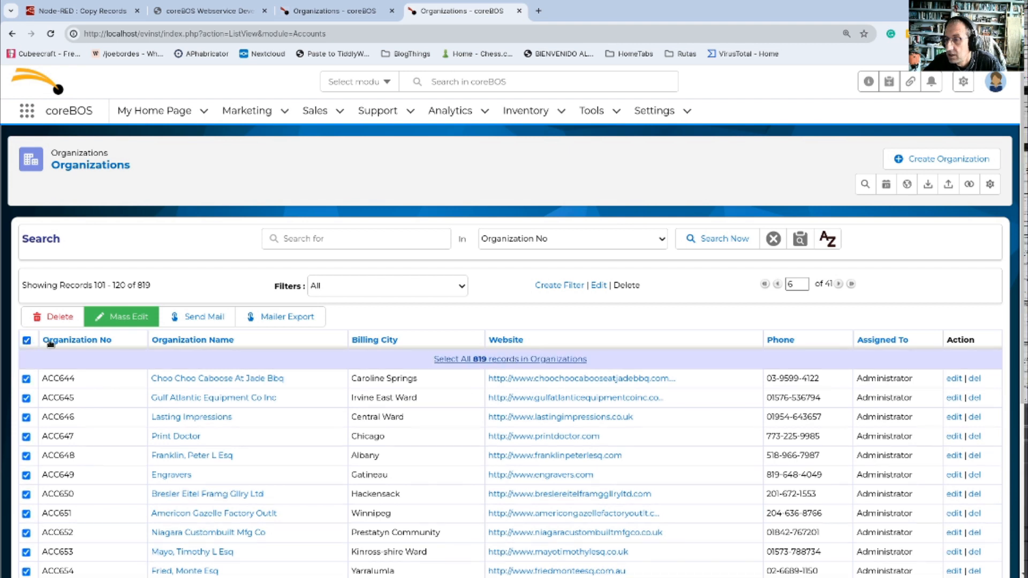
pyautogui.click(477, 359)
pyautogui.click(53, 316)
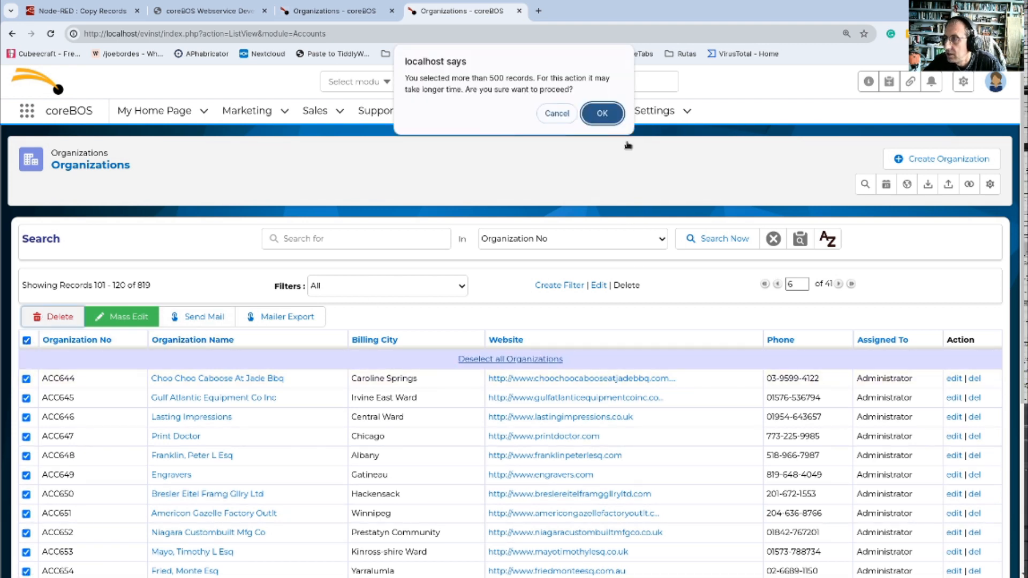
pyautogui.click(602, 113)
pyautogui.click(602, 125)
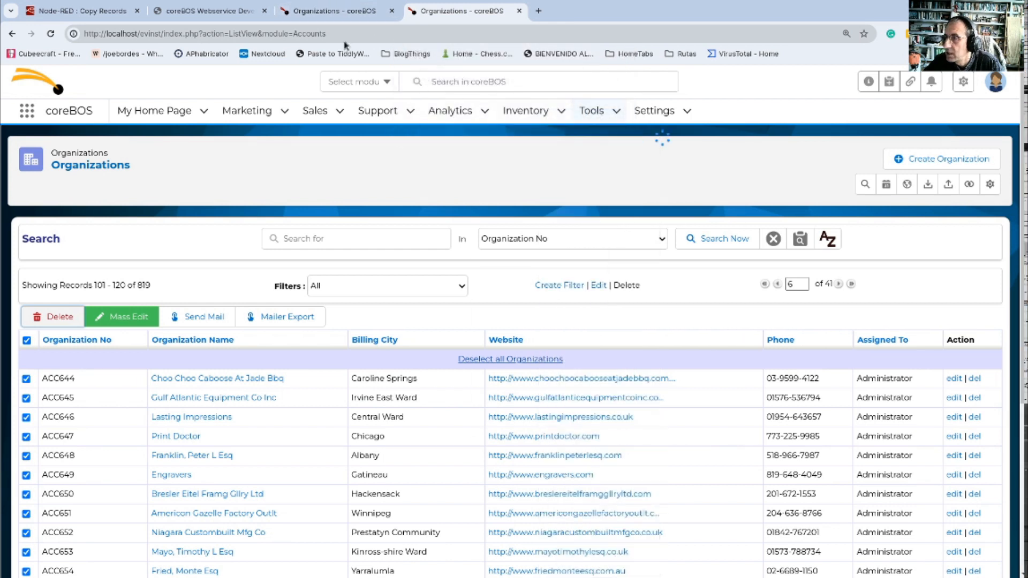
# - Mass edit all organizations in the coreBOSNG instance with Processed left unchecked, and return to the evinst list to check the deletion
pyautogui.click(313, 6)
pyautogui.click(87, 165)
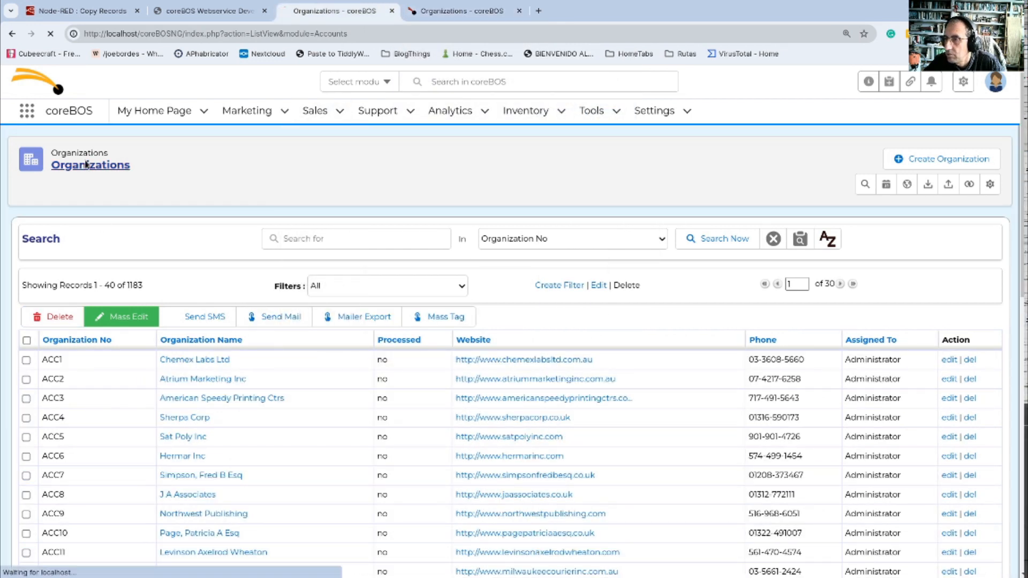
pyautogui.click(26, 339)
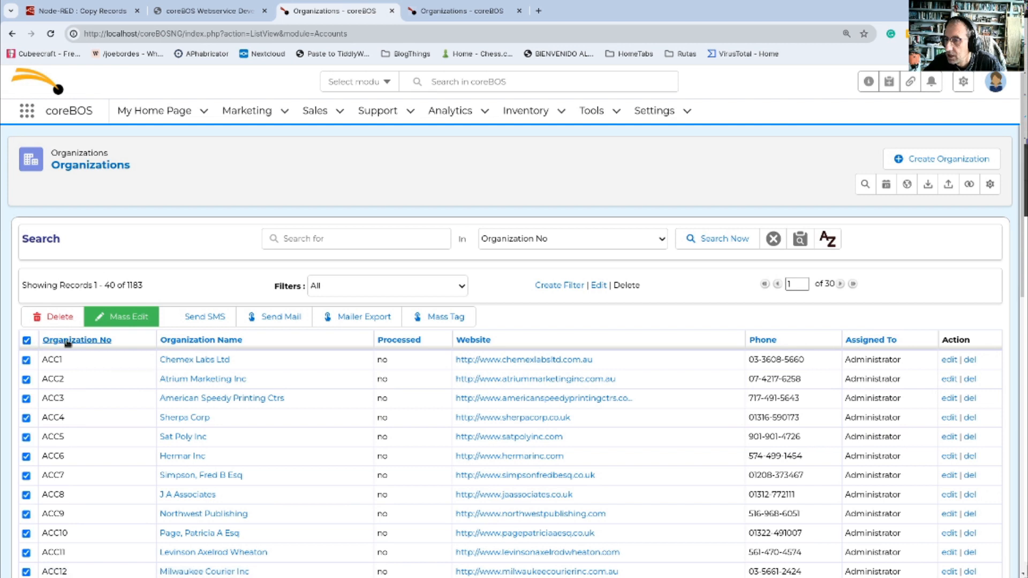
pyautogui.click(461, 360)
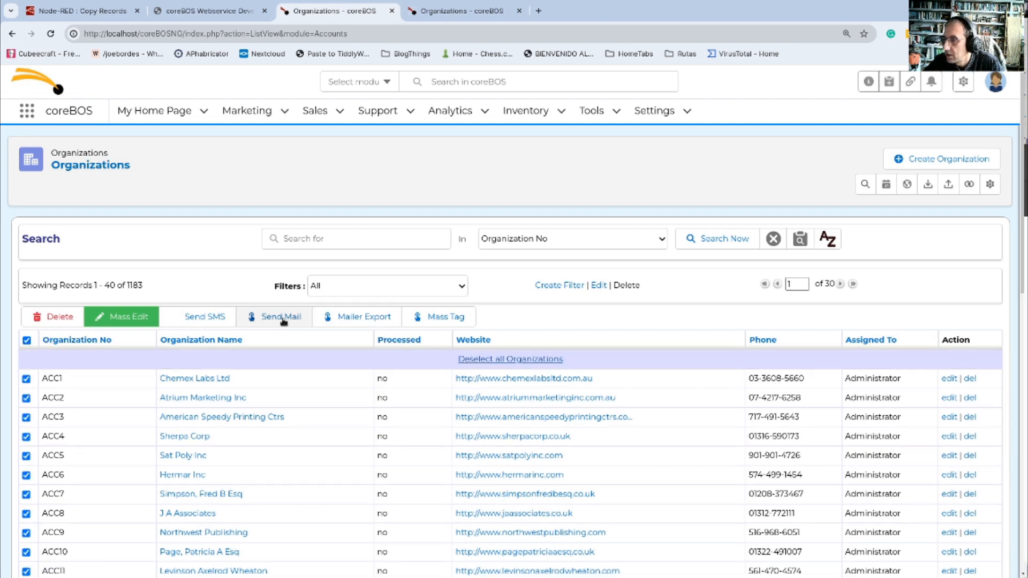
pyautogui.click(129, 317)
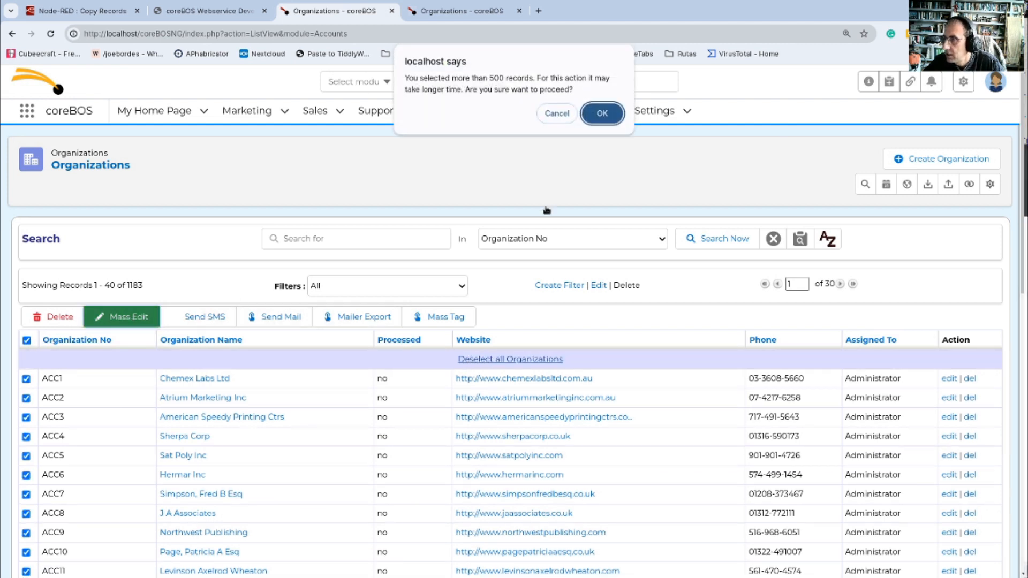
pyautogui.click(594, 115)
pyautogui.scroll(-7, 645, 285)
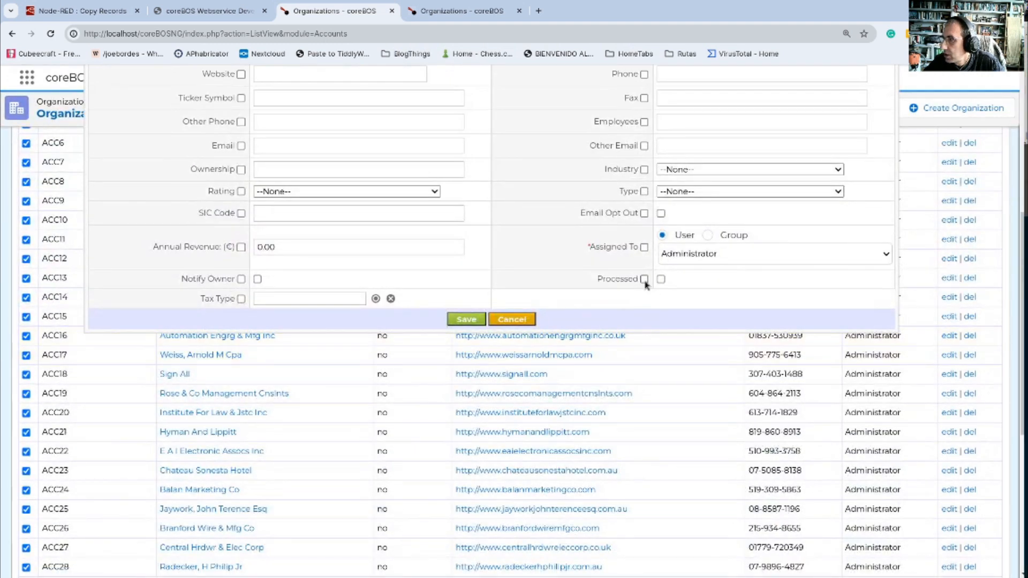
pyautogui.click(464, 319)
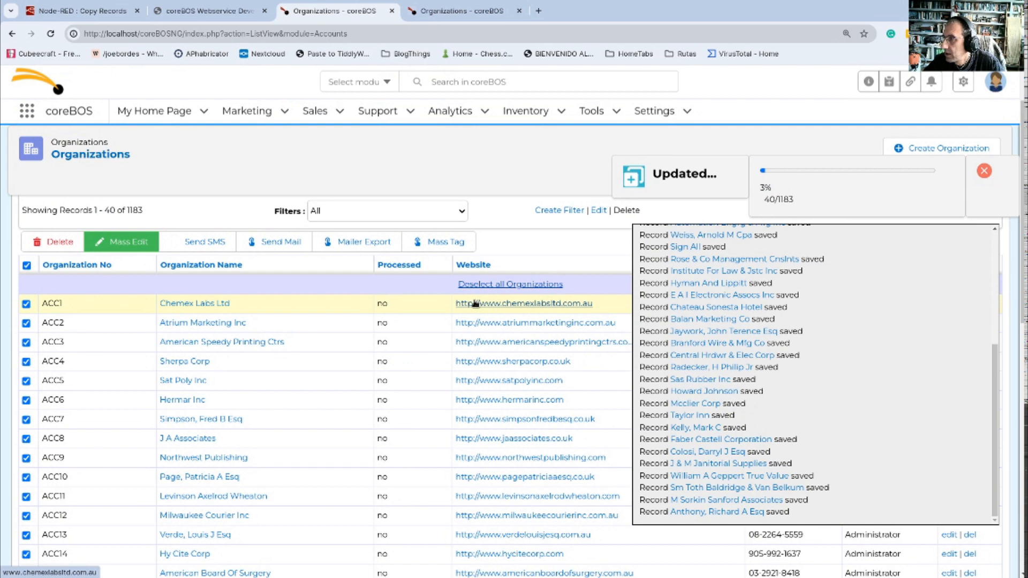
pyautogui.click(454, 5)
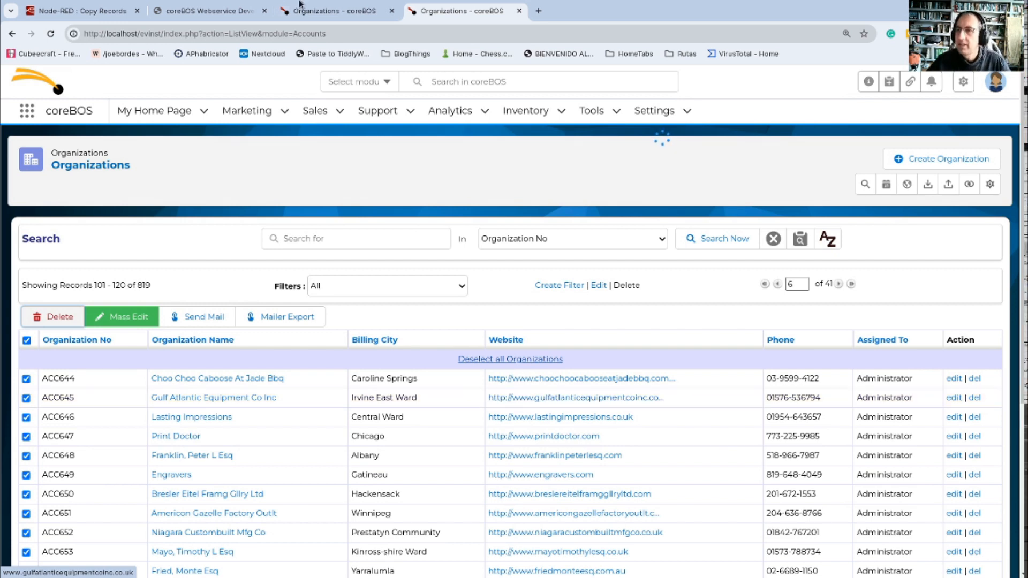
# - Check the coreBOSNG mass edit's progress, then select all remaining organizations across every page in the evinst instance and delete them
pyautogui.click(83, 16)
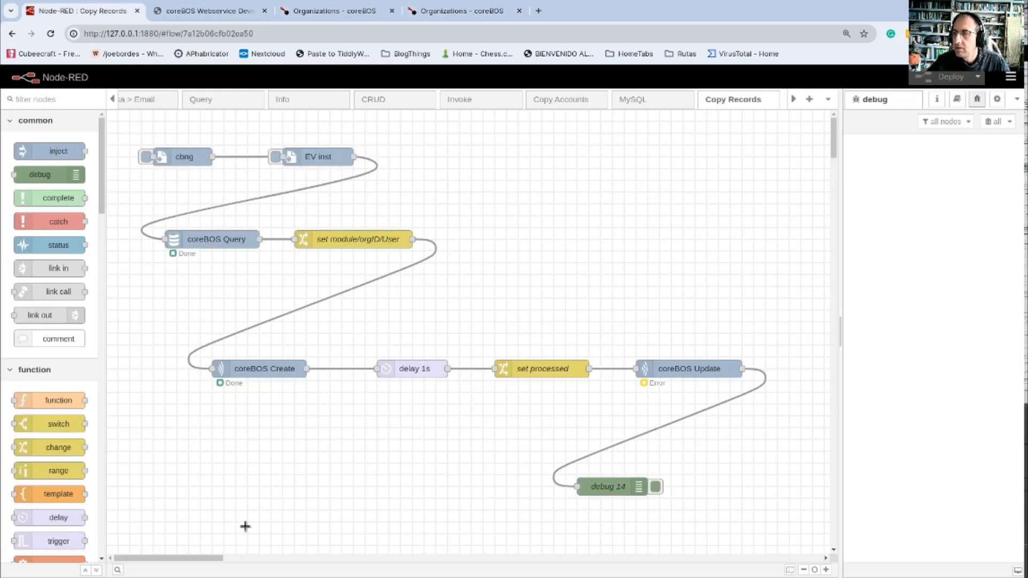
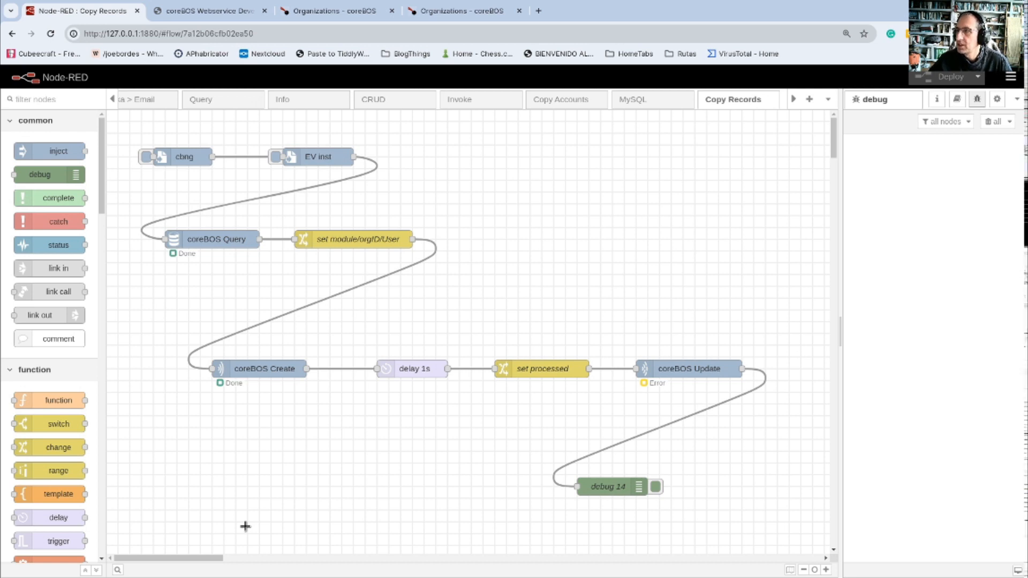
pyautogui.click(307, 10)
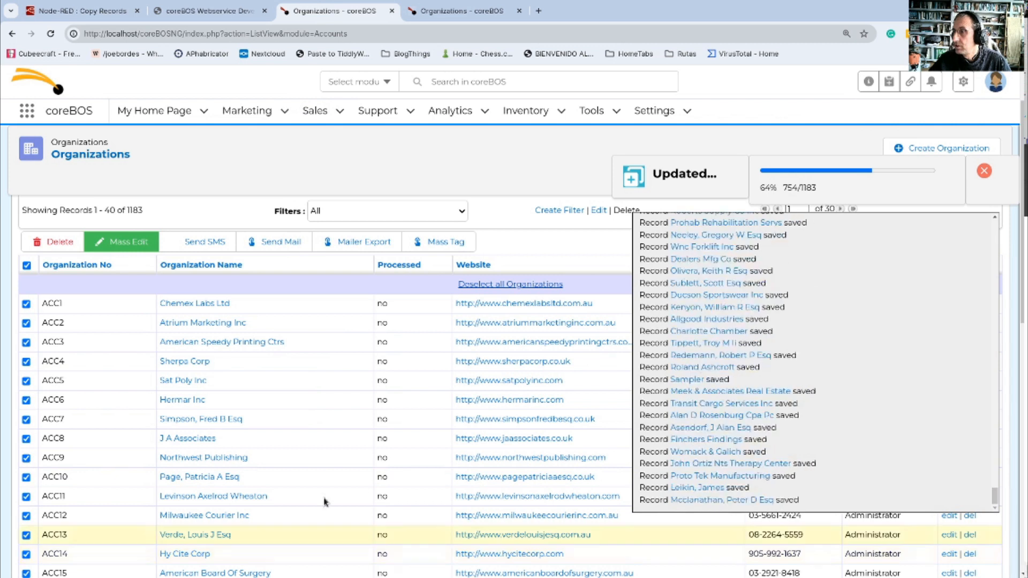
pyautogui.click(468, 16)
pyautogui.click(512, 348)
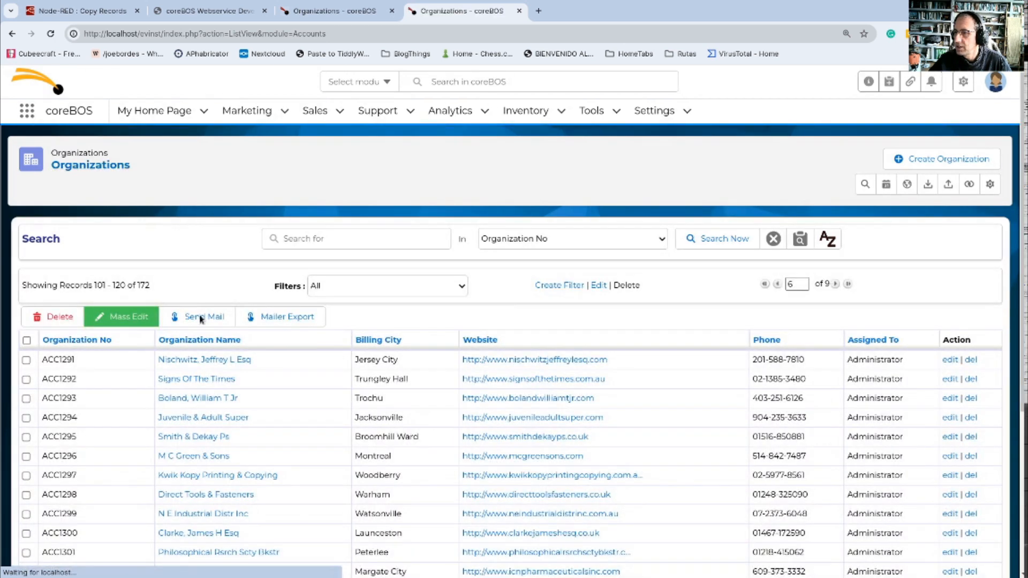
pyautogui.click(26, 340)
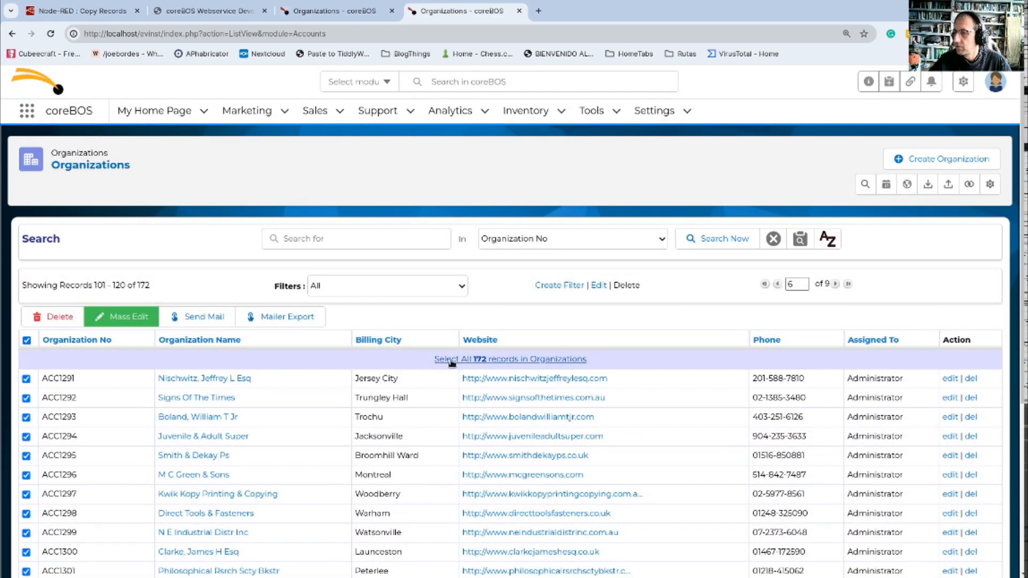
pyautogui.click(458, 359)
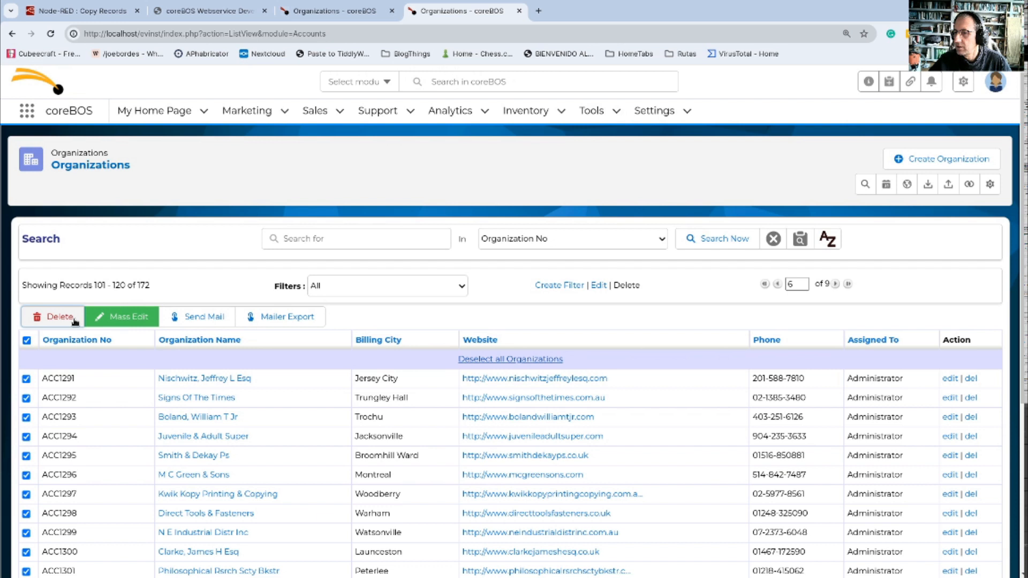
pyautogui.click(53, 316)
pyautogui.click(602, 124)
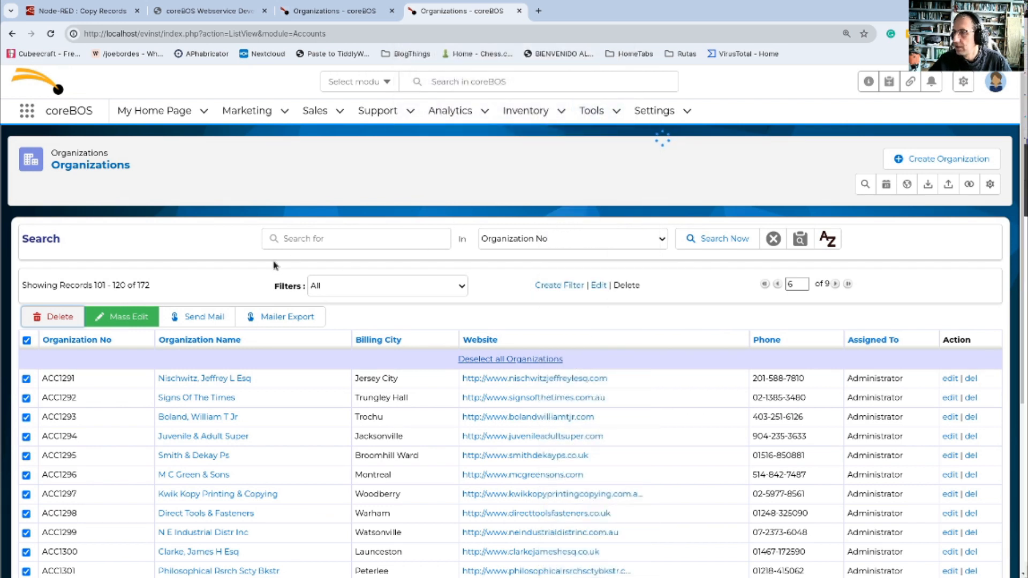
# - Check whether the mass edit in coreBOSNG and the deletion of organizations in evinst have finished
pyautogui.moveTo(594, 110)
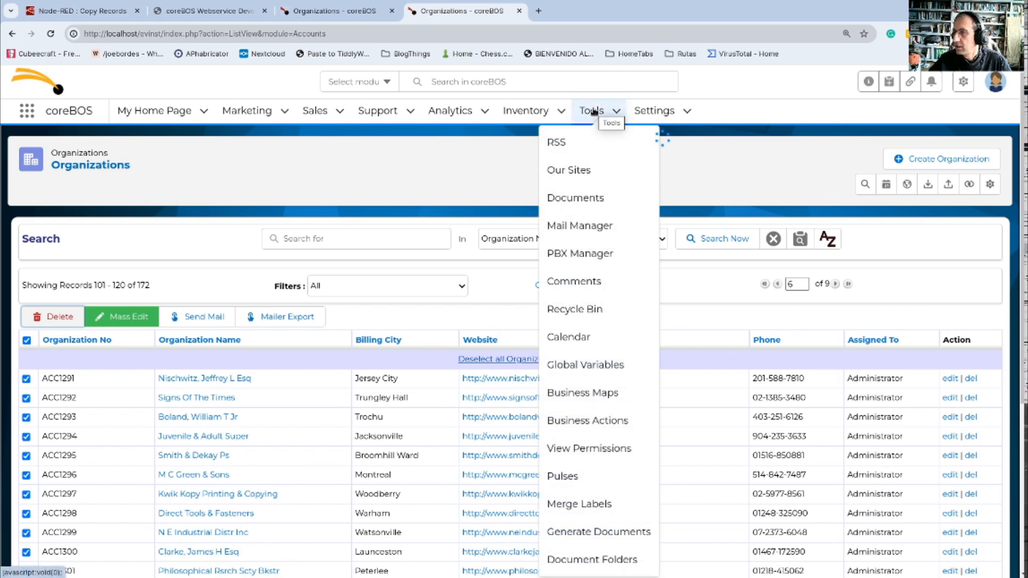
pyautogui.click(342, 12)
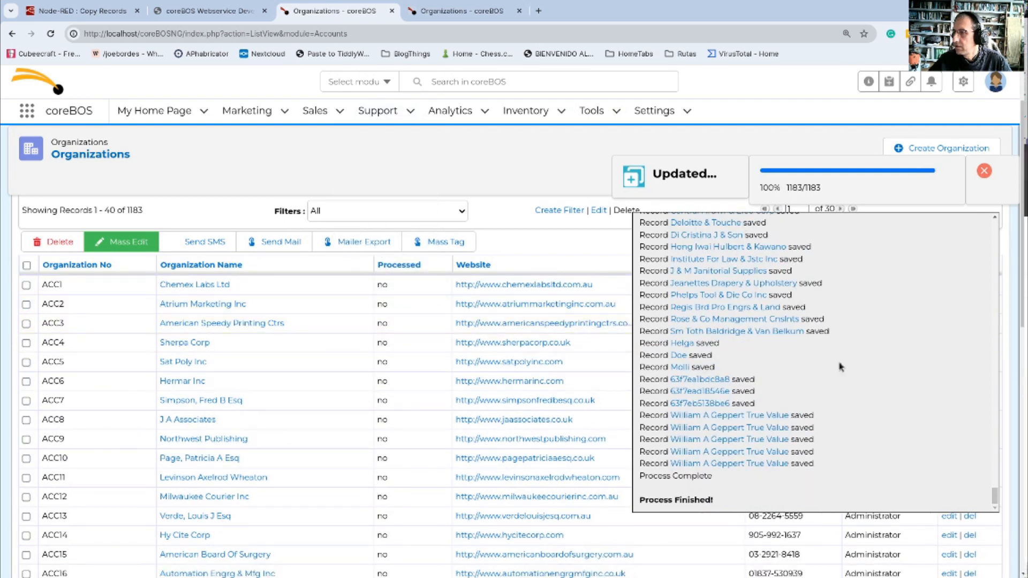
pyautogui.click(463, 11)
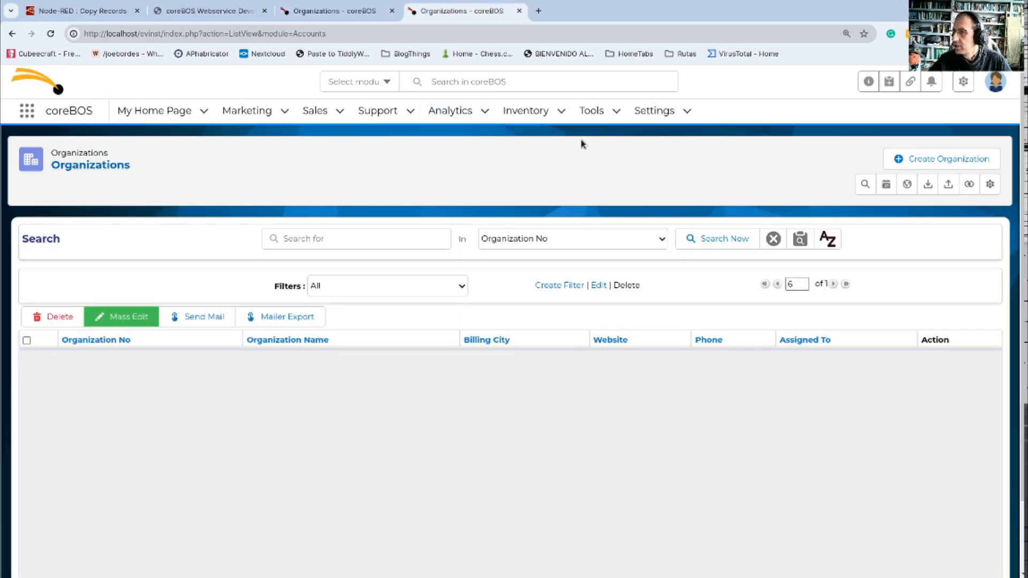
pyautogui.moveTo(592, 110)
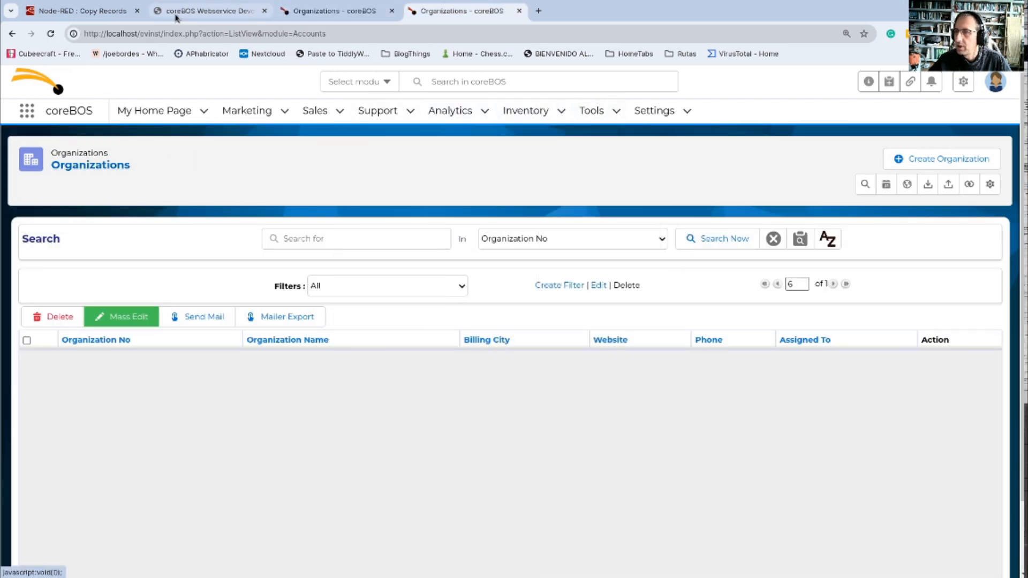
pyautogui.click(325, 10)
# - Switch to Node-RED, review the coreBOS Query node without changing it, and run the Copy Records flow from the cbng node
pyautogui.click(69, 9)
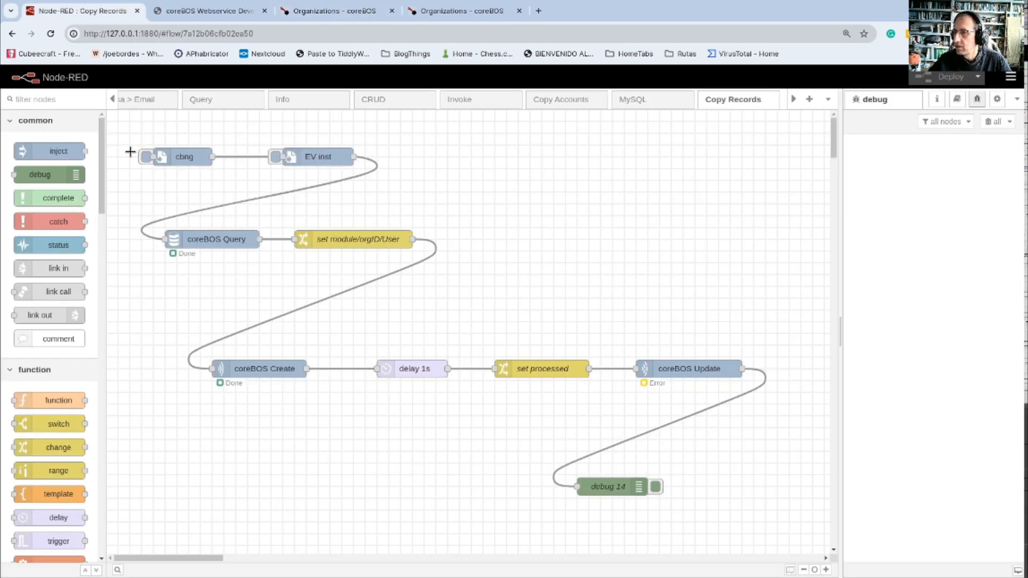
pyautogui.doubleClick(217, 239)
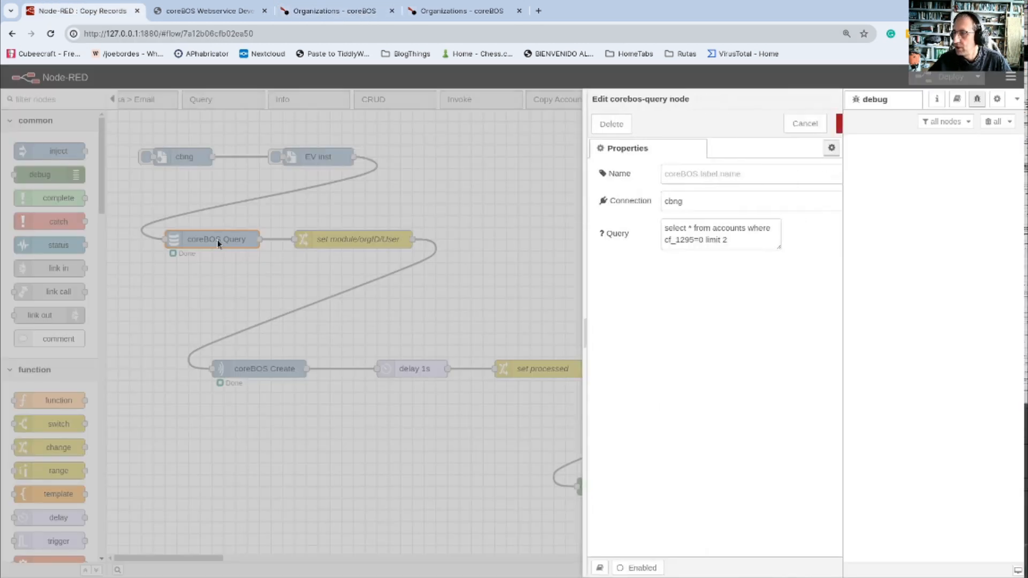
pyautogui.click(809, 123)
pyautogui.click(148, 157)
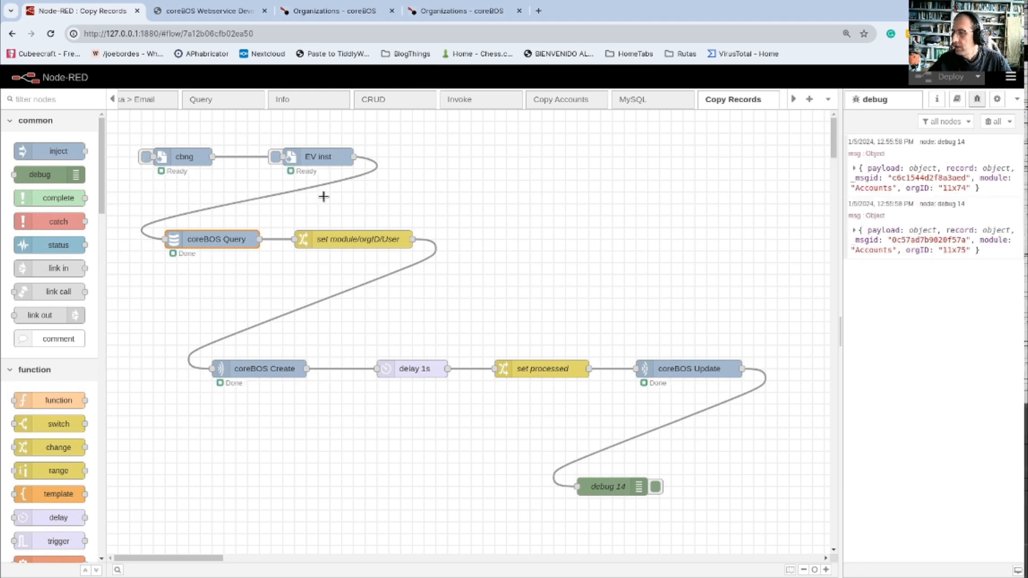
# - Set the coreBOS Query node's record limit to 1000 and deploy the flow
pyautogui.doubleClick(214, 239)
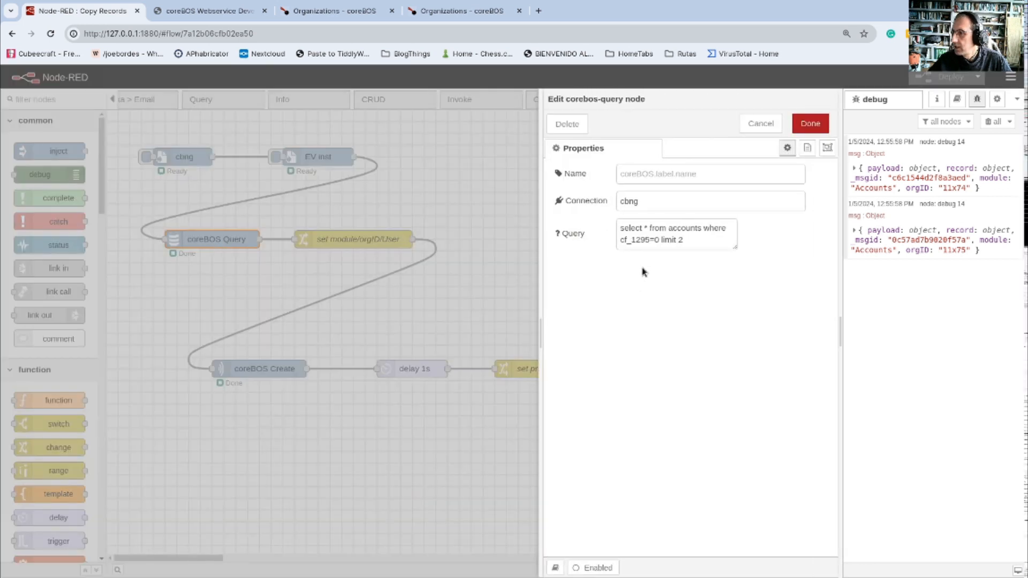
pyautogui.doubleClick(669, 240)
pyautogui.click(693, 239)
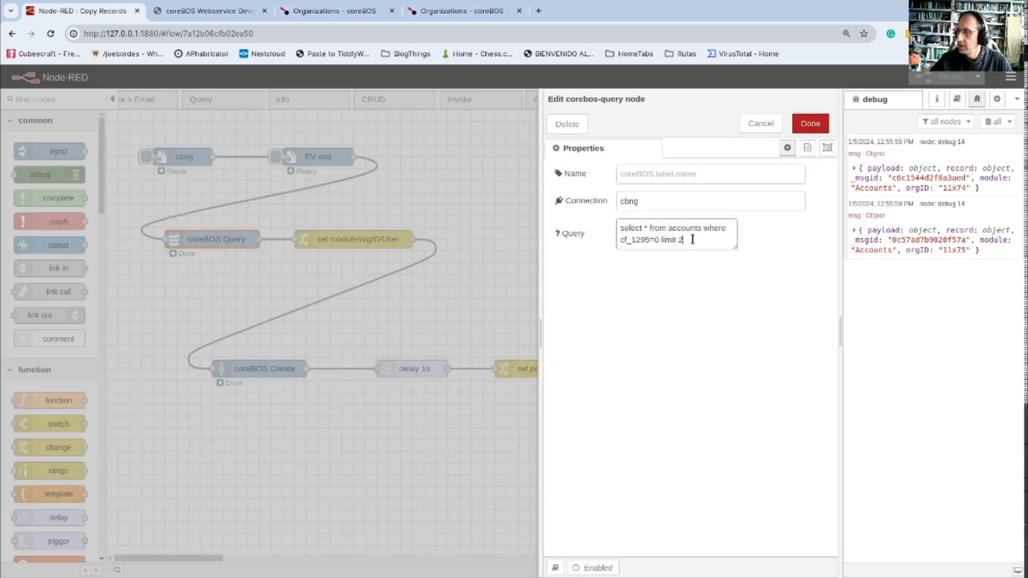
pyautogui.press('BackSpace')
pyautogui.write('1000')
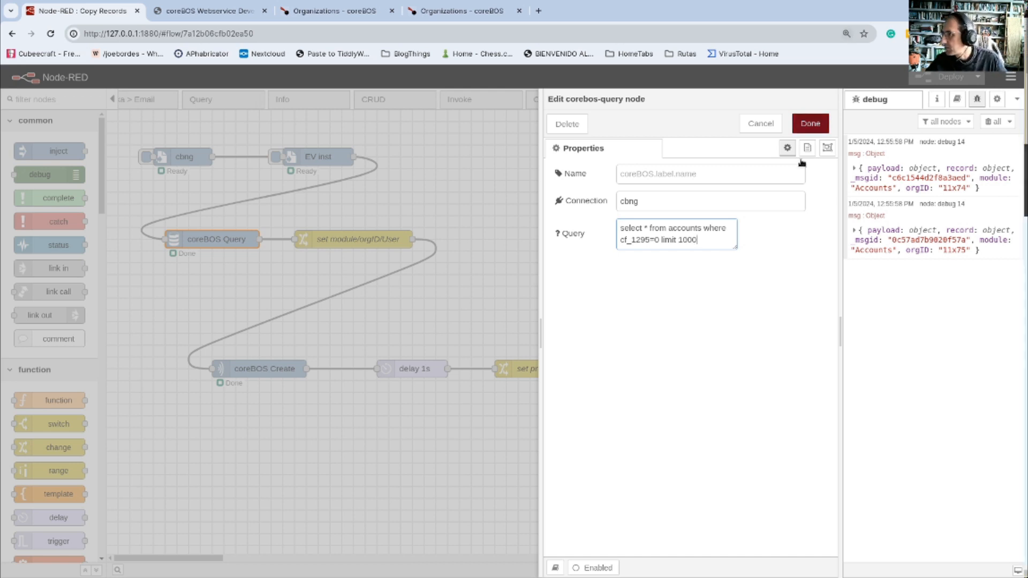
pyautogui.click(810, 123)
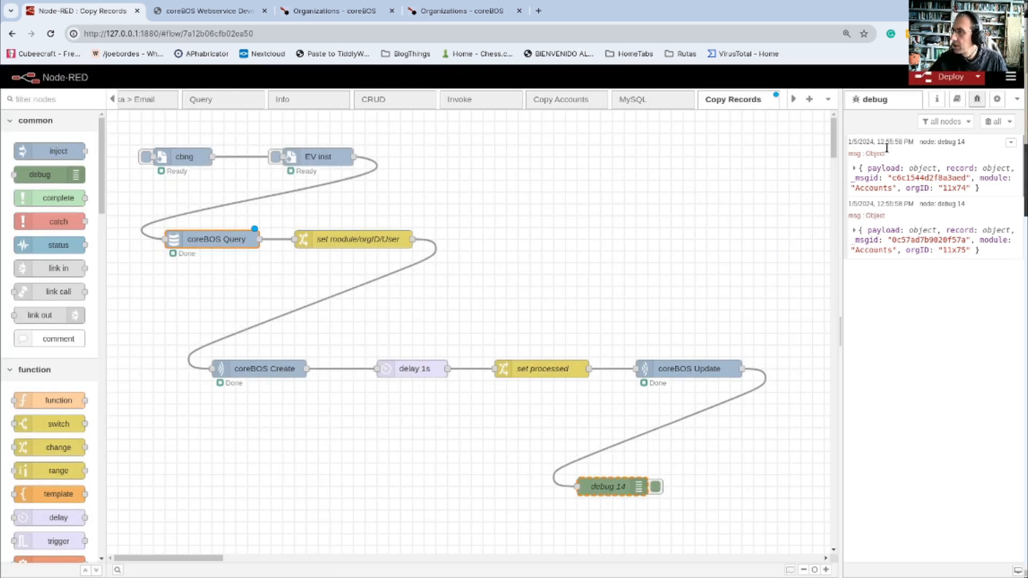
pyautogui.click(945, 78)
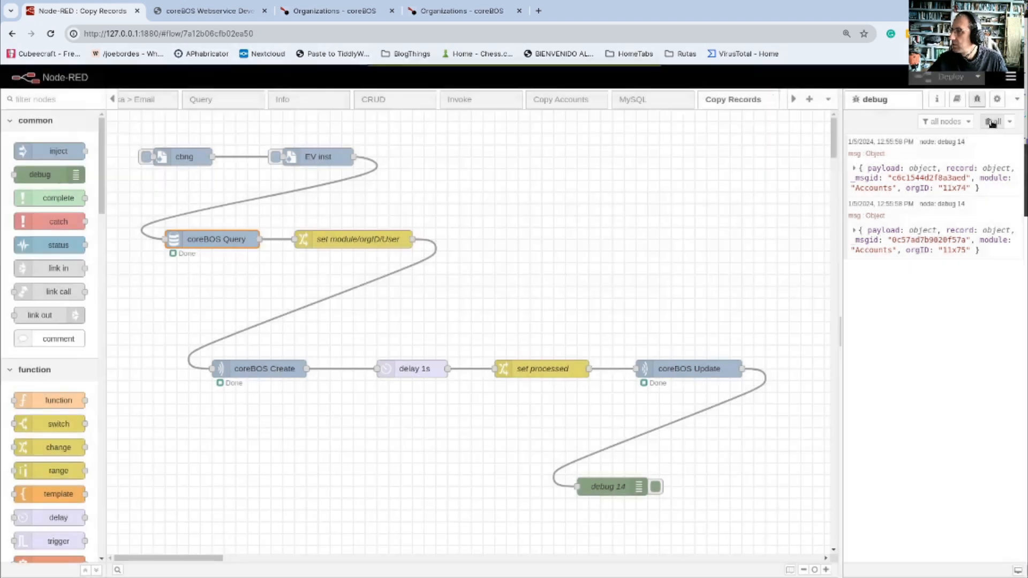
# - Clear the debug messages, run the flow from the cbng node, and reload the Organizations list in the evinst instance
pyautogui.click(993, 122)
pyautogui.click(146, 156)
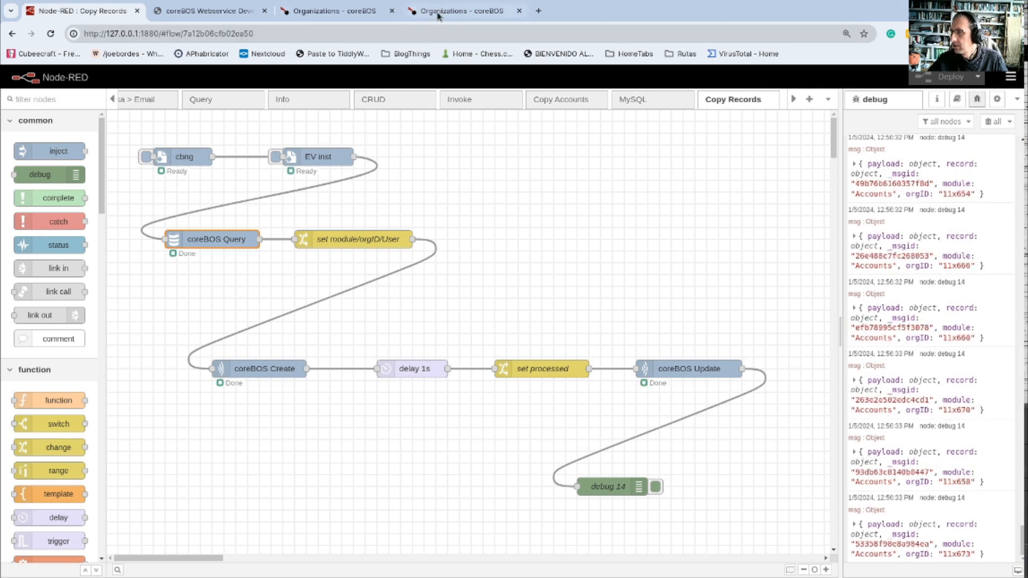
pyautogui.click(455, 11)
pyautogui.click(86, 168)
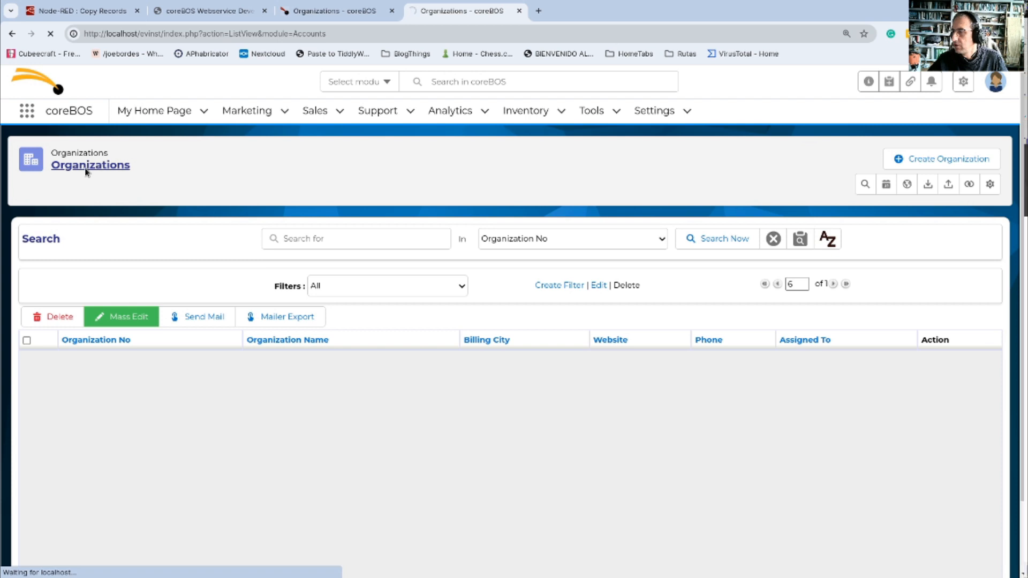
# - Check the running flow's status in Node-RED, and reload the Organizations lists in evinst and coreBOSNG to follow the copy
pyautogui.click(78, 10)
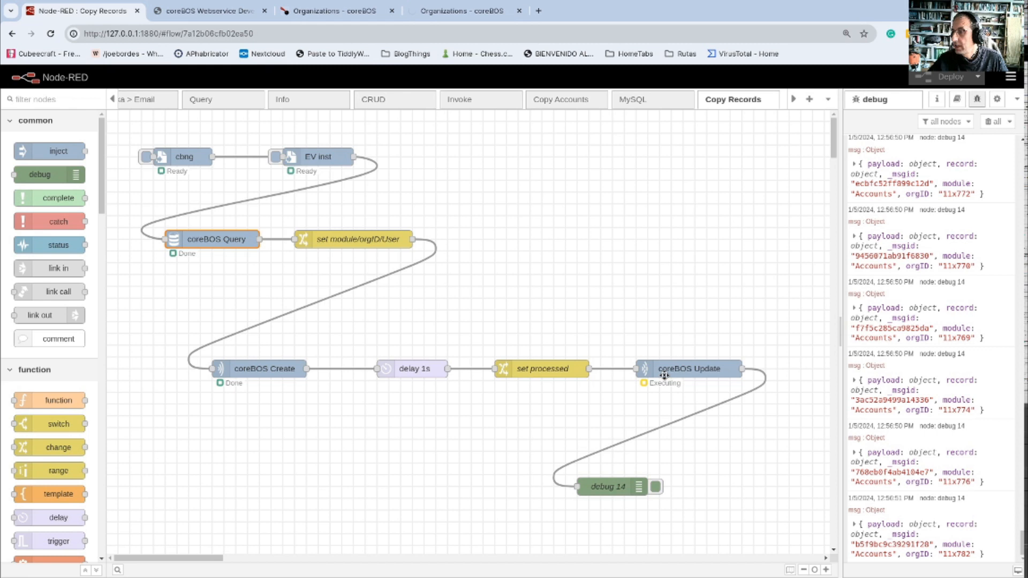
pyautogui.click(428, 12)
pyautogui.press('F5')
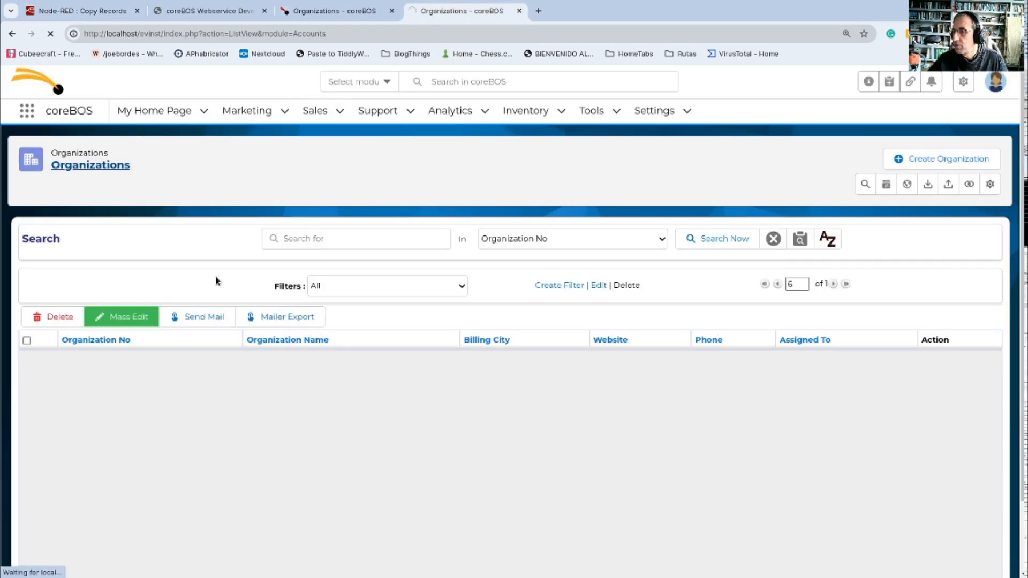
pyautogui.click(328, 5)
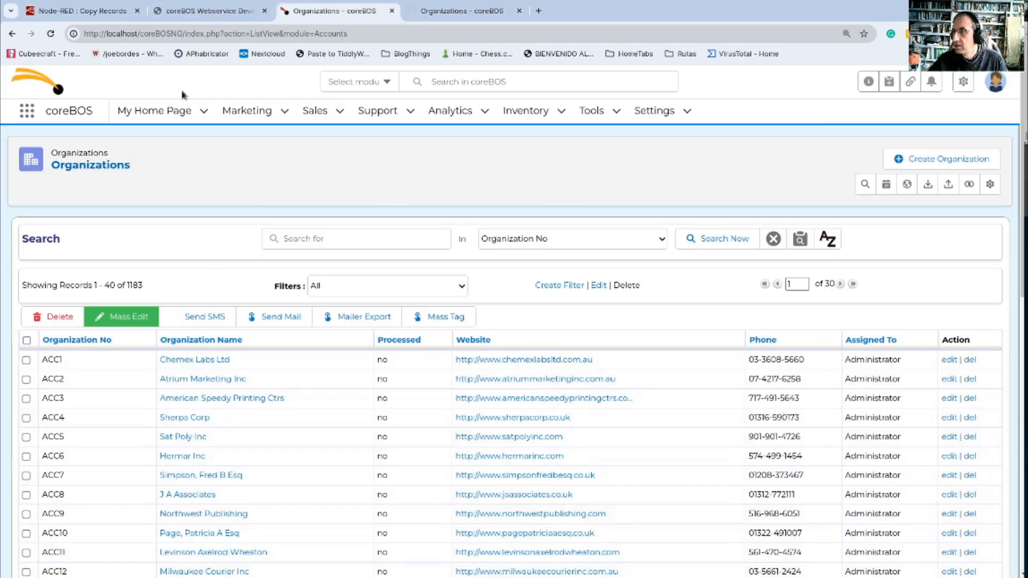
pyautogui.click(65, 169)
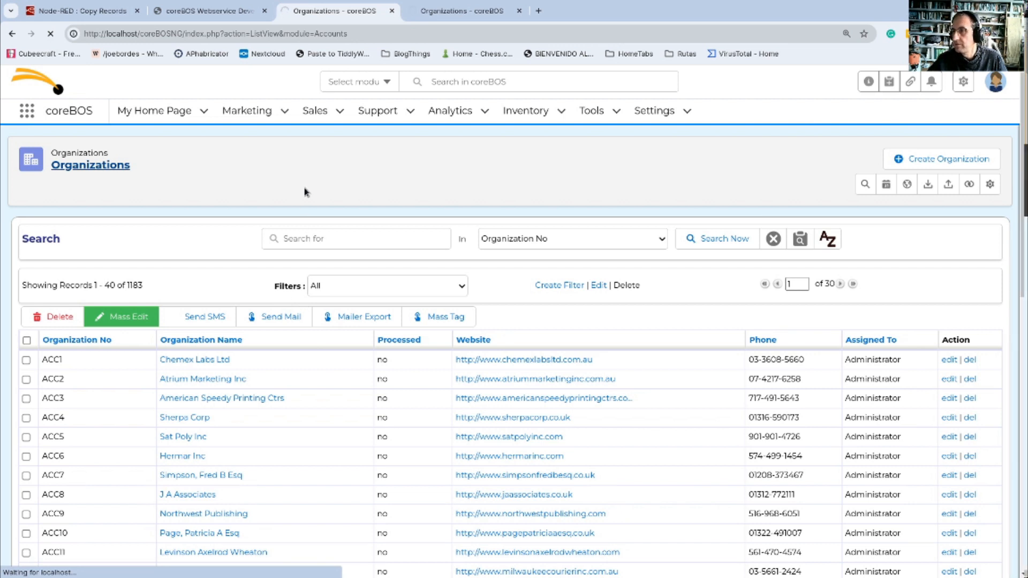
# - Copy the delay 1s node in Node-RED and insert the duplicate between set module/orgID/User and coreBOS Create
pyautogui.click(91, 11)
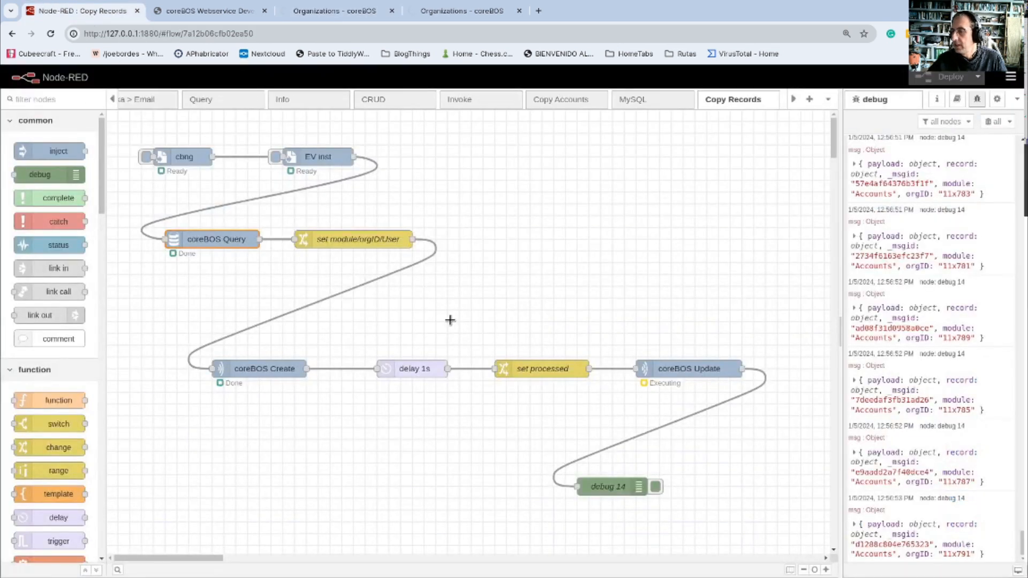
pyautogui.rightClick(412, 373)
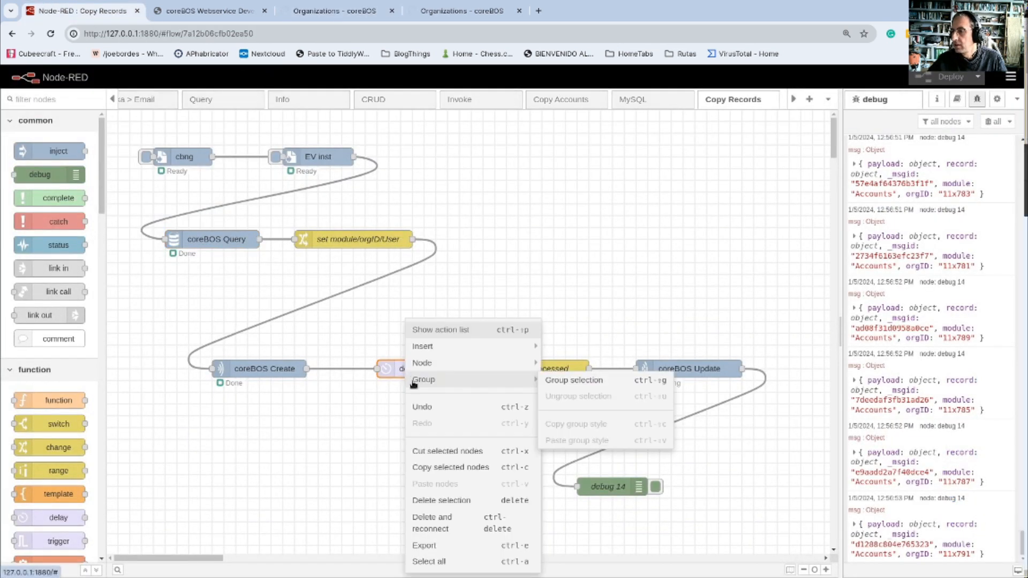
pyautogui.click(429, 468)
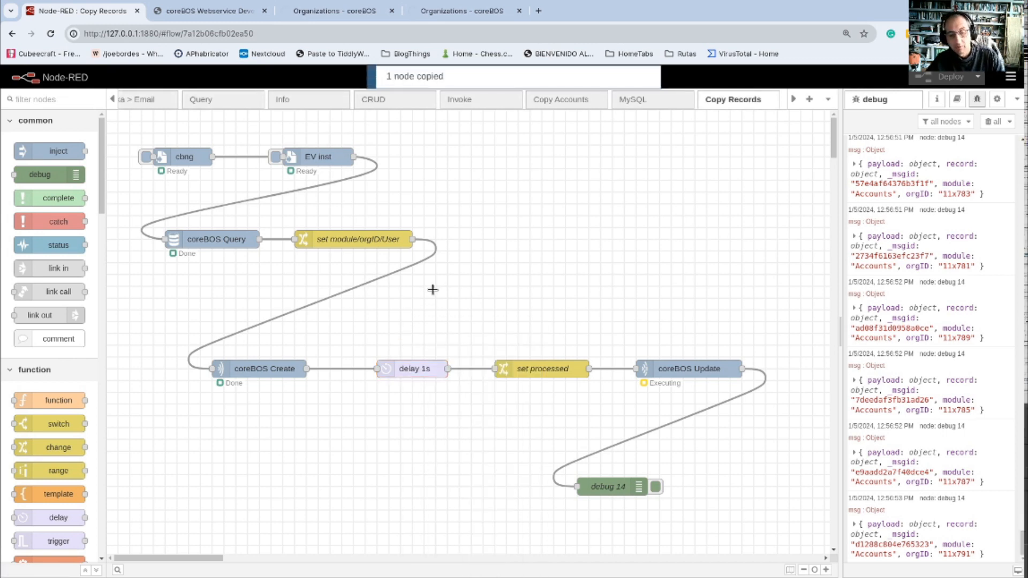
pyautogui.hotkey('ctrl', 'v')
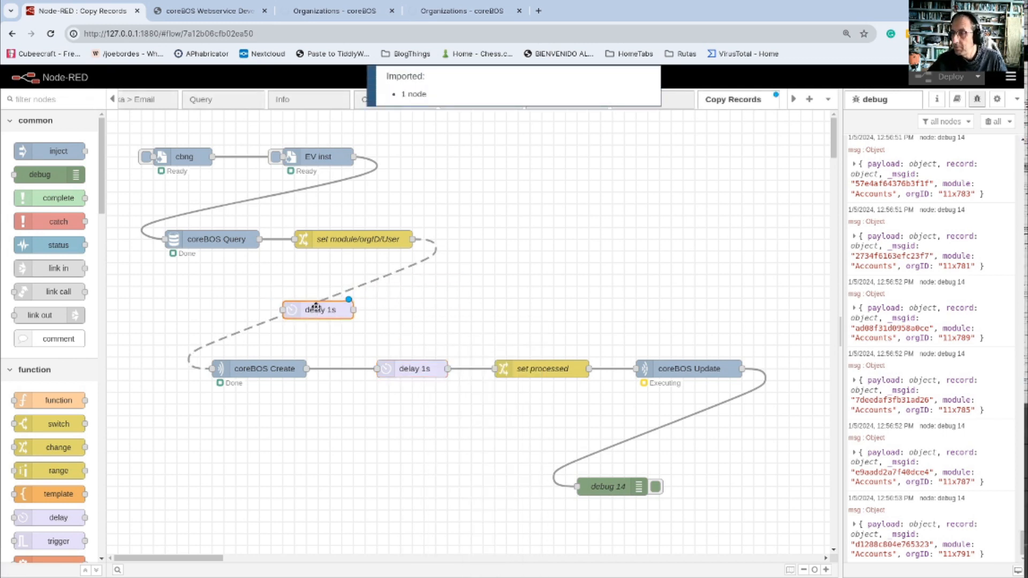
pyautogui.click(316, 297)
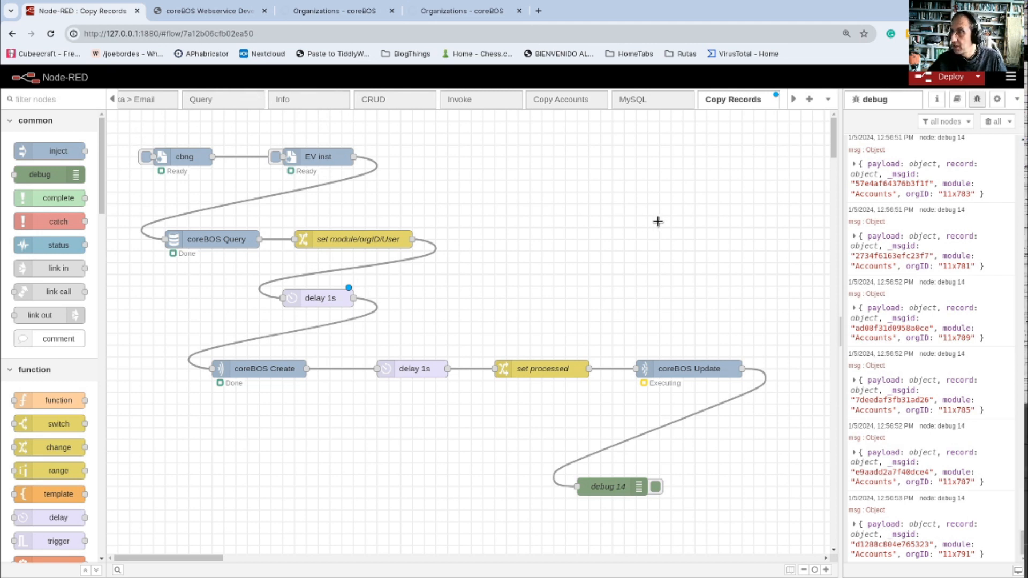
pyautogui.rightClick(594, 188)
pyautogui.rightClick(716, 106)
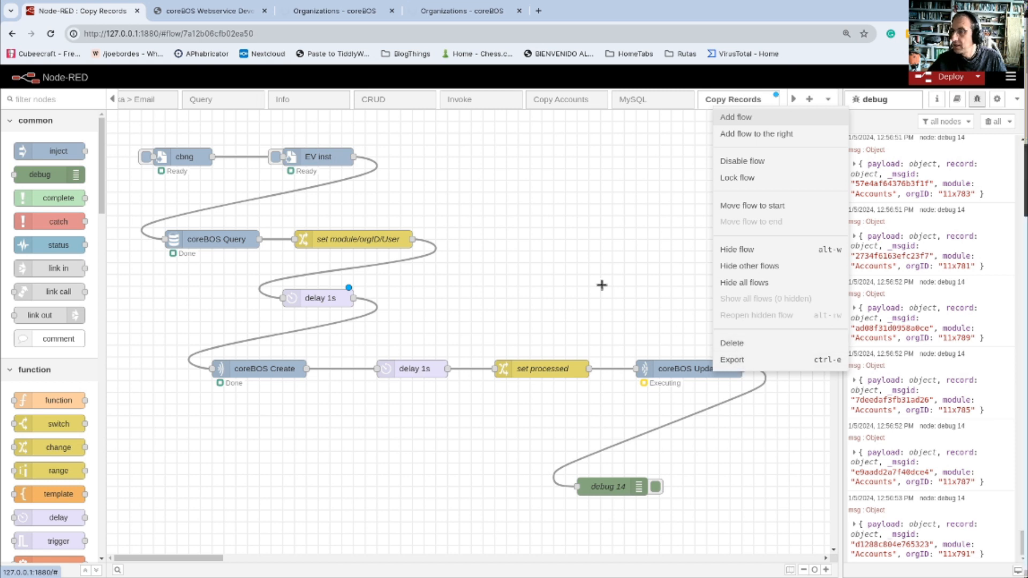
pyautogui.click(524, 275)
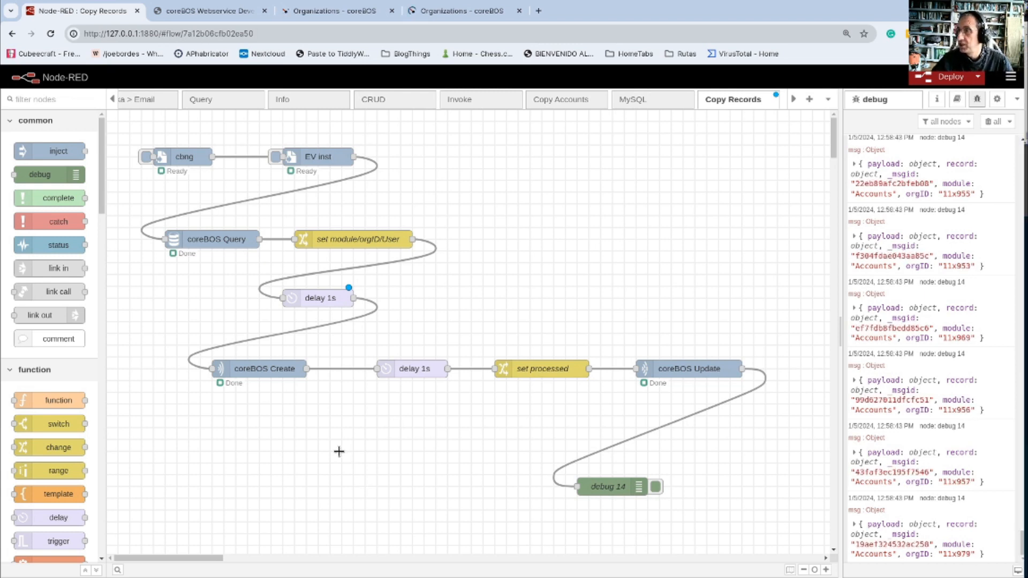
# - Search Node-RED's installable palette modules for corebos, elastic and twitter, and close the settings
pyautogui.click(1010, 77)
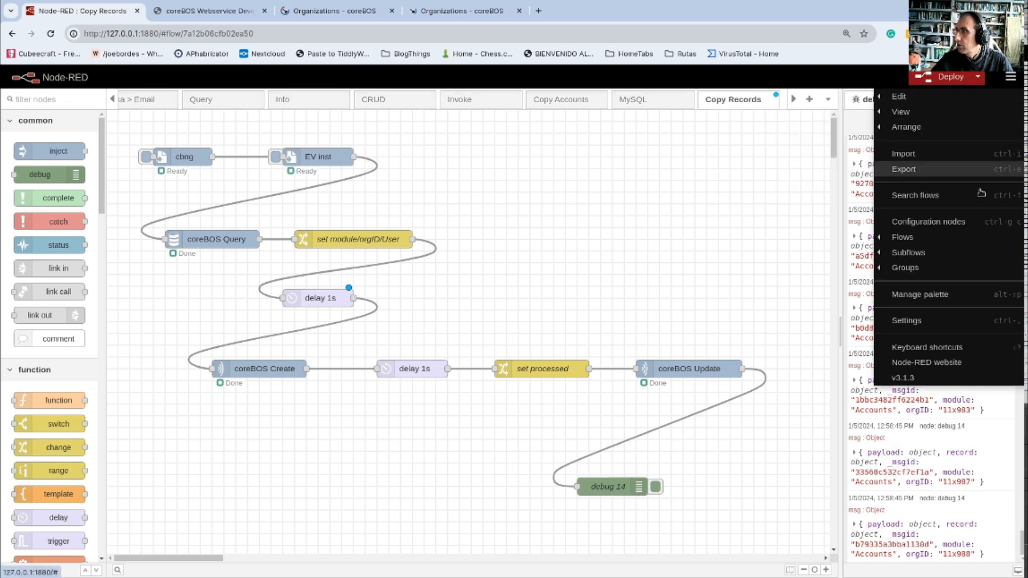
pyautogui.click(931, 295)
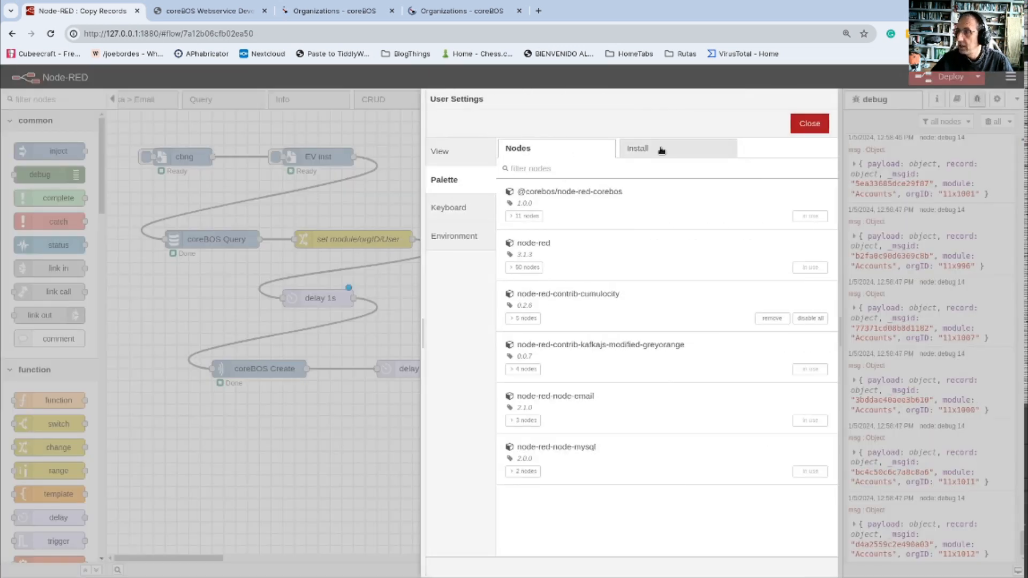
pyautogui.click(664, 153)
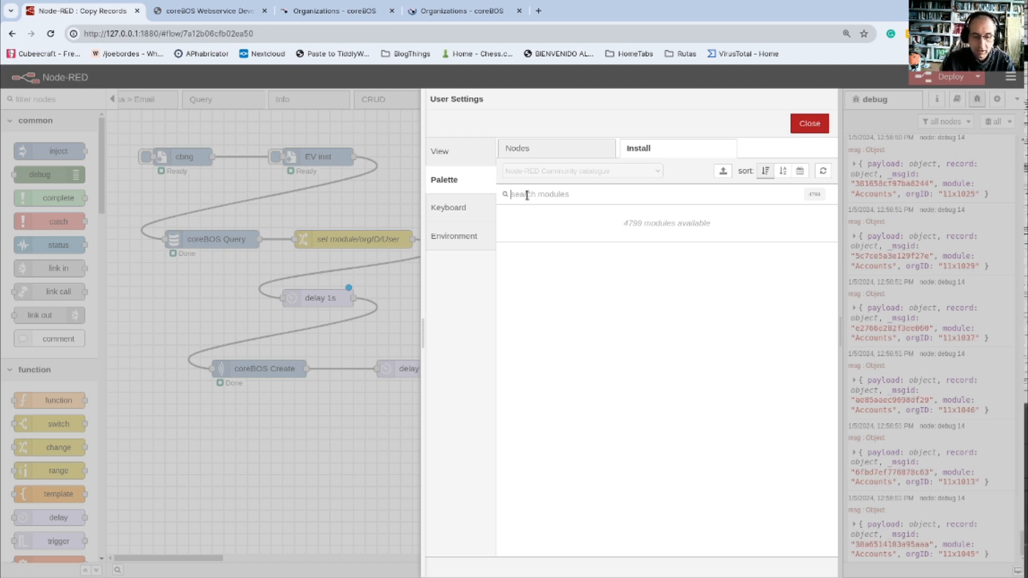
pyautogui.write('corebos')
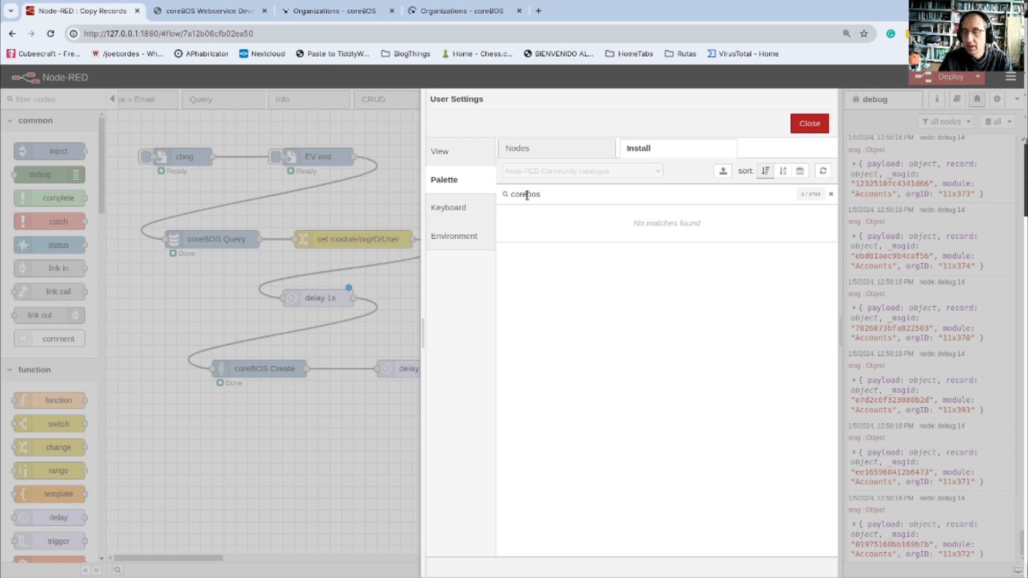
pyautogui.doubleClick(526, 194)
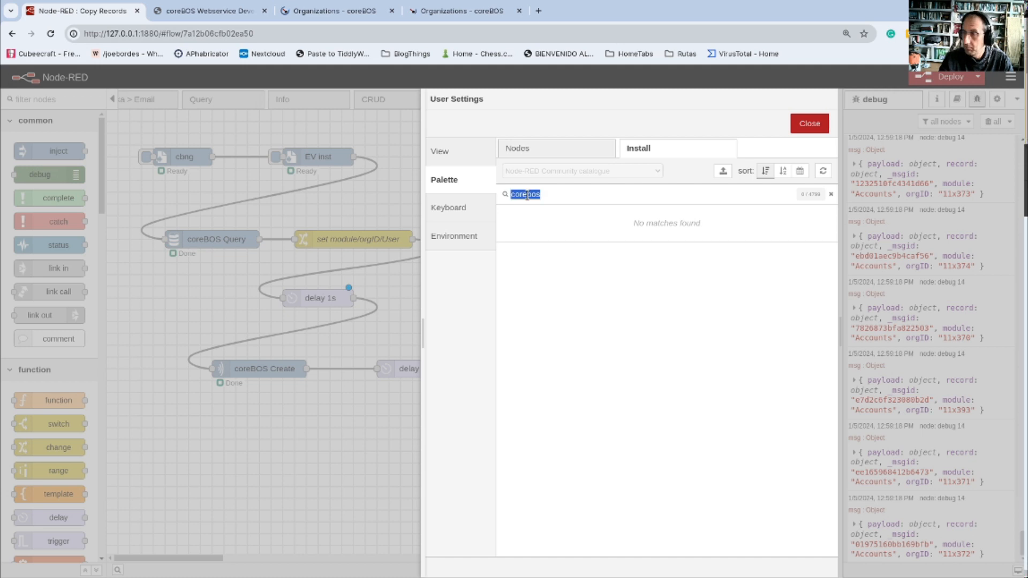
pyautogui.write('elastic')
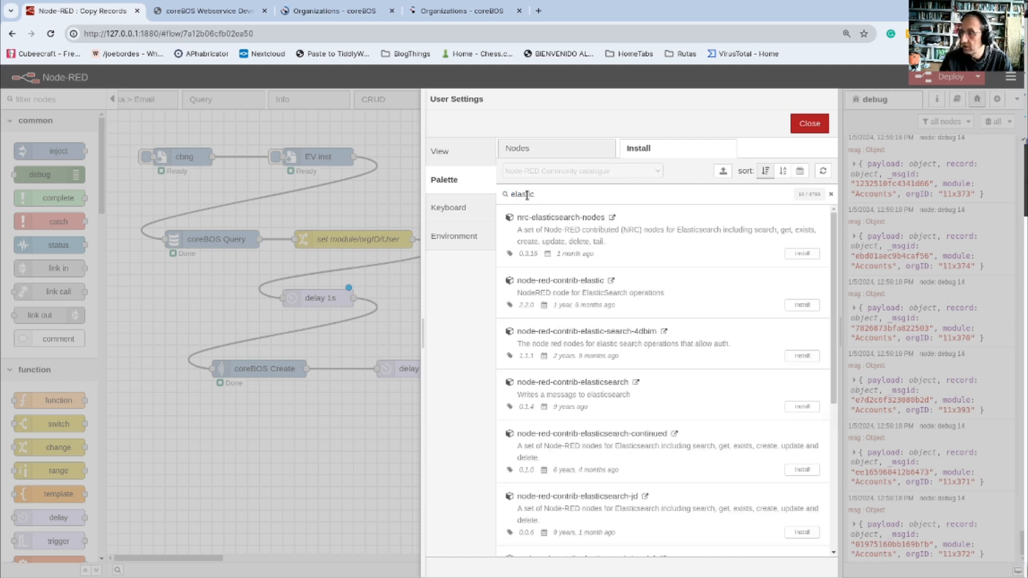
pyautogui.doubleClick(526, 196)
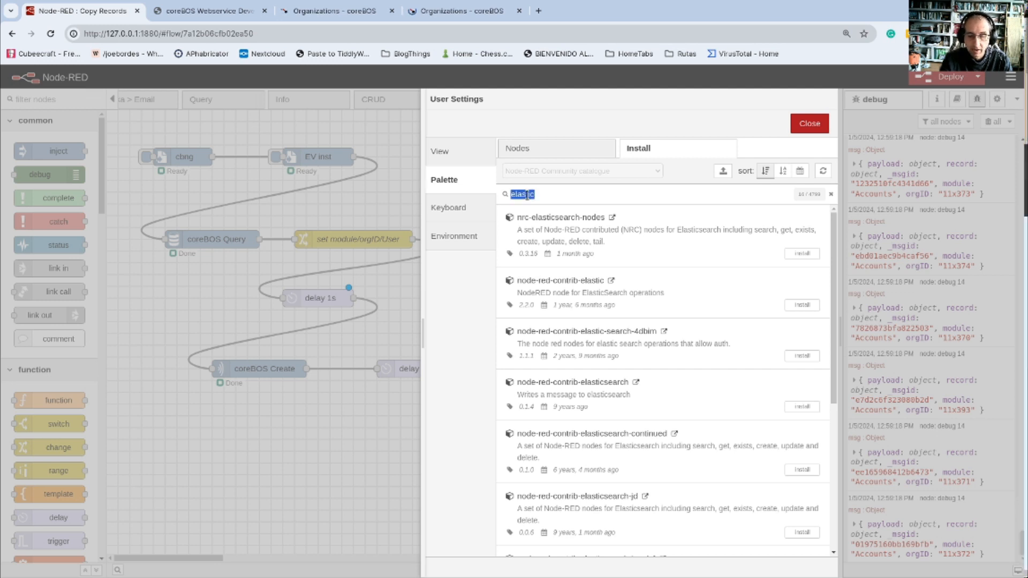
pyautogui.write('twitter')
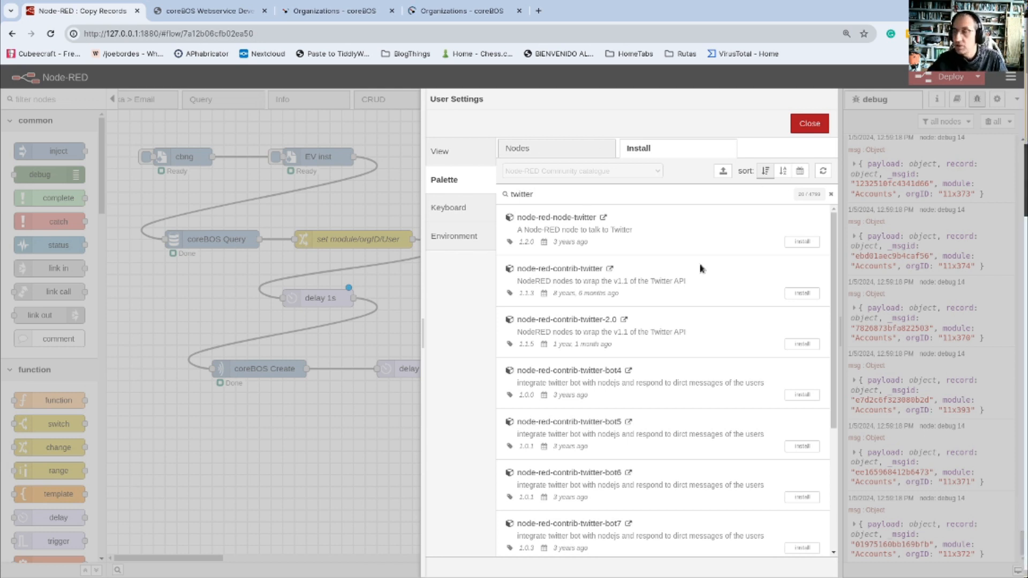
pyautogui.click(811, 125)
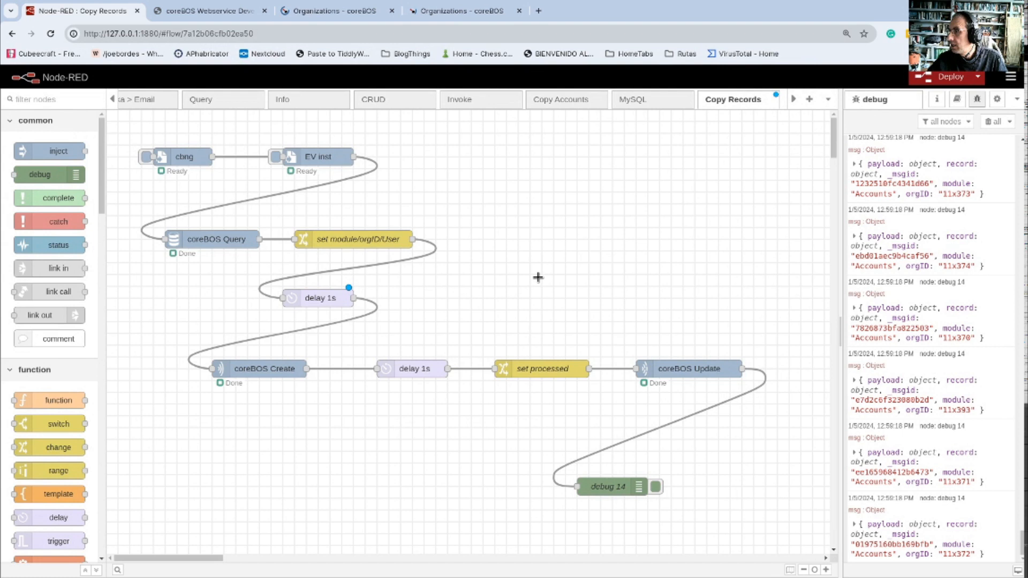
# - Reload the Organizations list in the evinst instance and compare its record count with the coreBOSNG list
pyautogui.scroll(-5, 782, 262)
pyautogui.scroll(3, 427, 277)
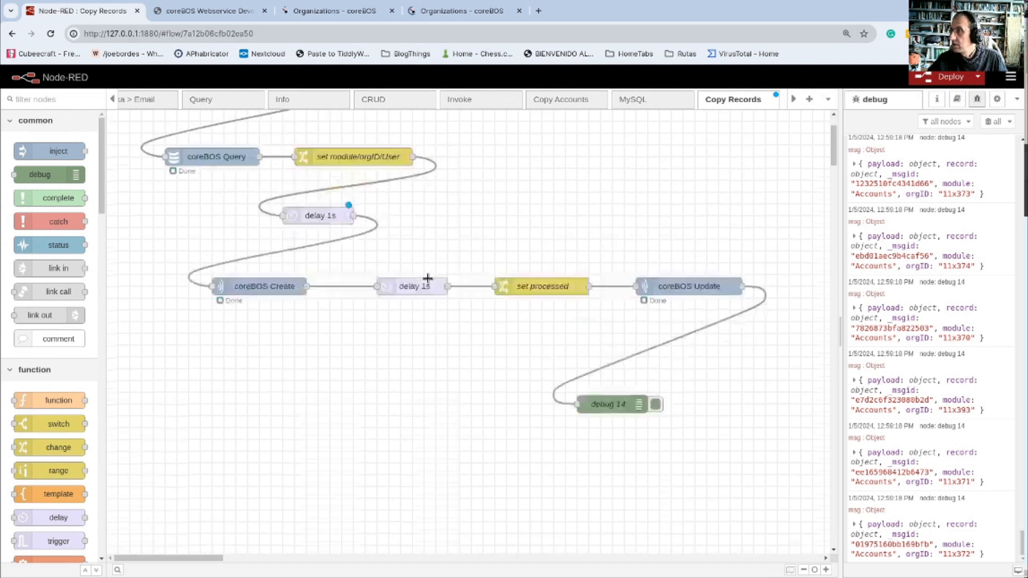
pyautogui.scroll(2, 427, 277)
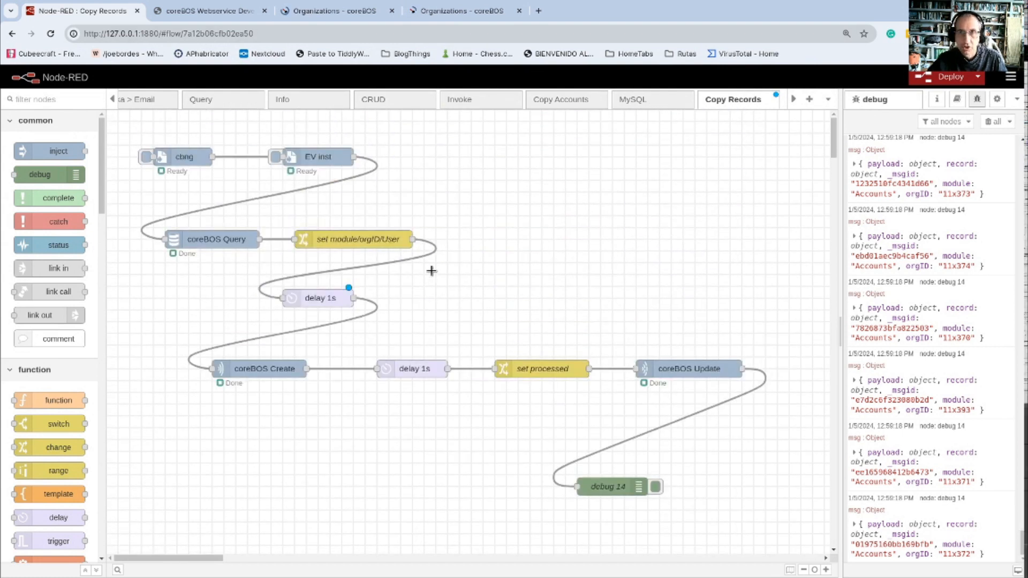
pyautogui.click(428, 10)
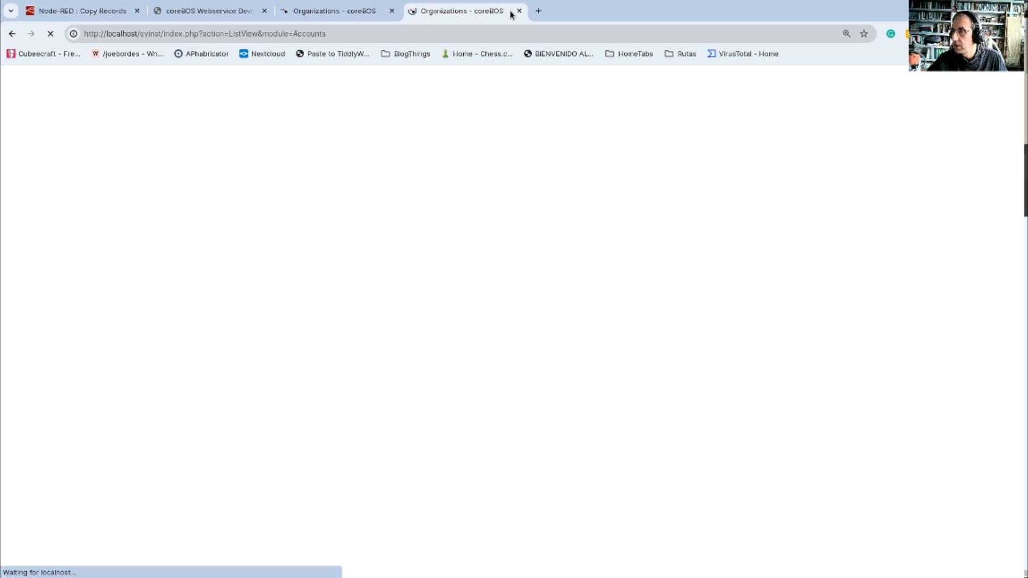
pyautogui.click(51, 33)
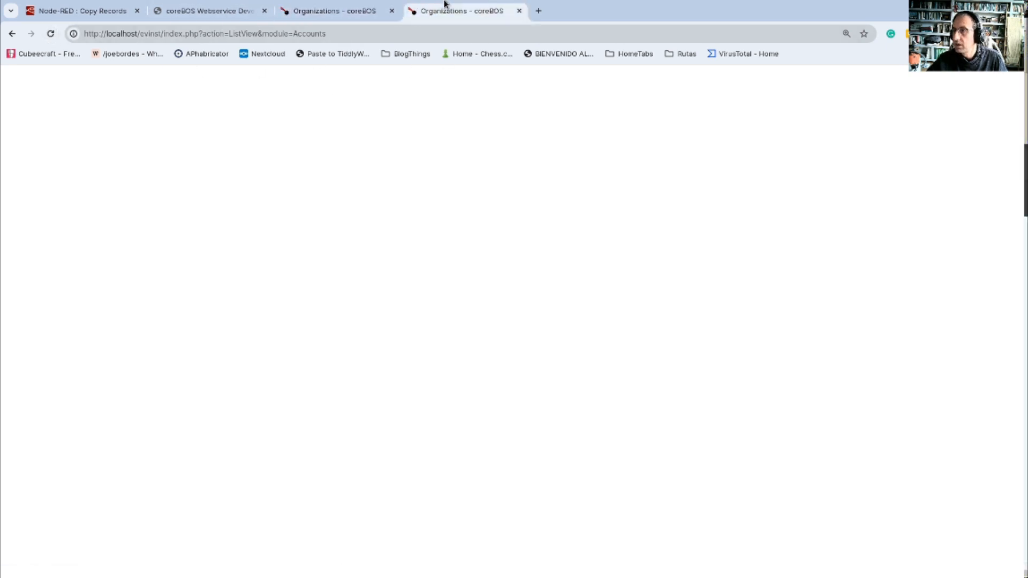
pyautogui.click(118, 39)
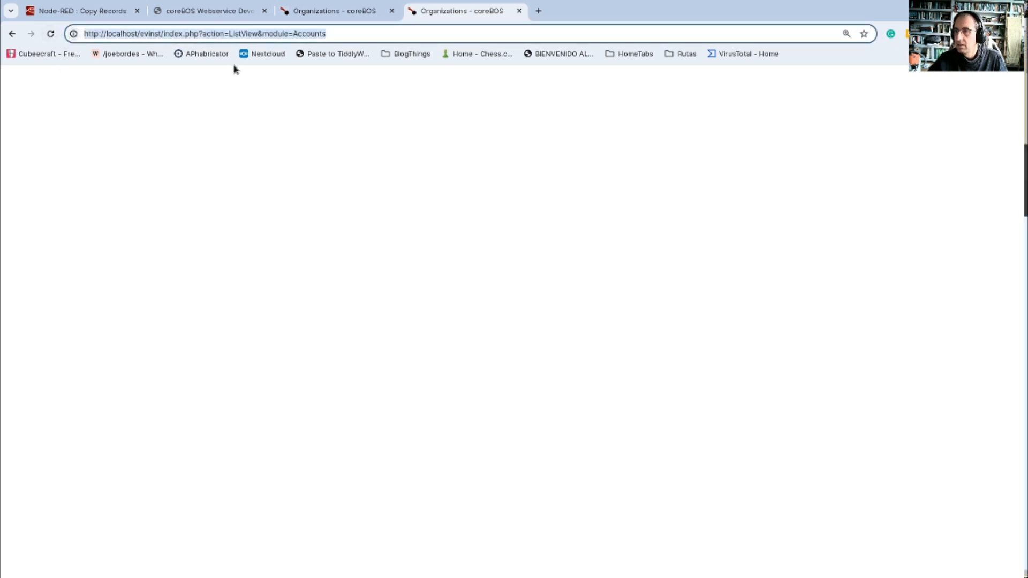
pyautogui.press('Return')
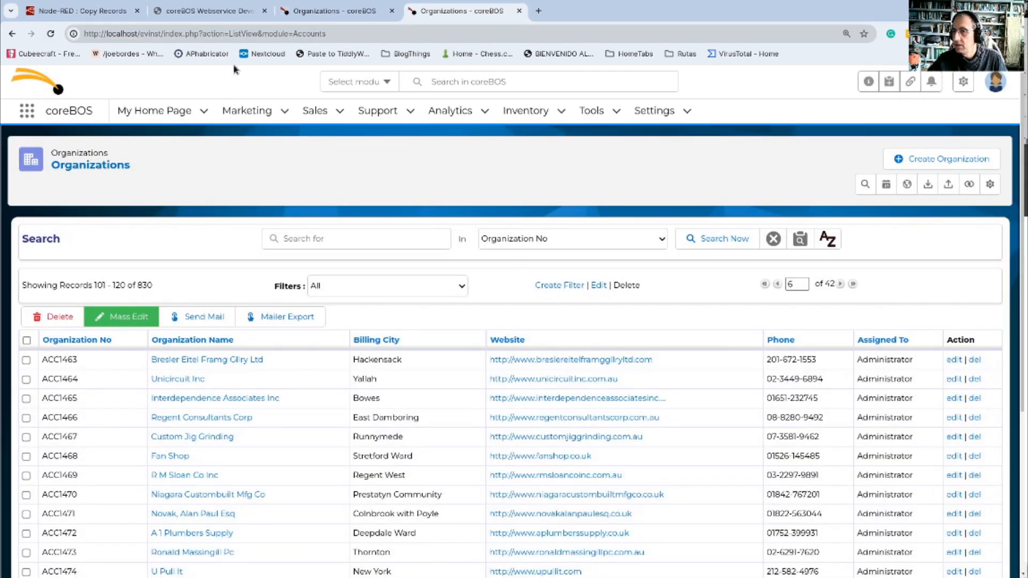
pyautogui.click(314, 10)
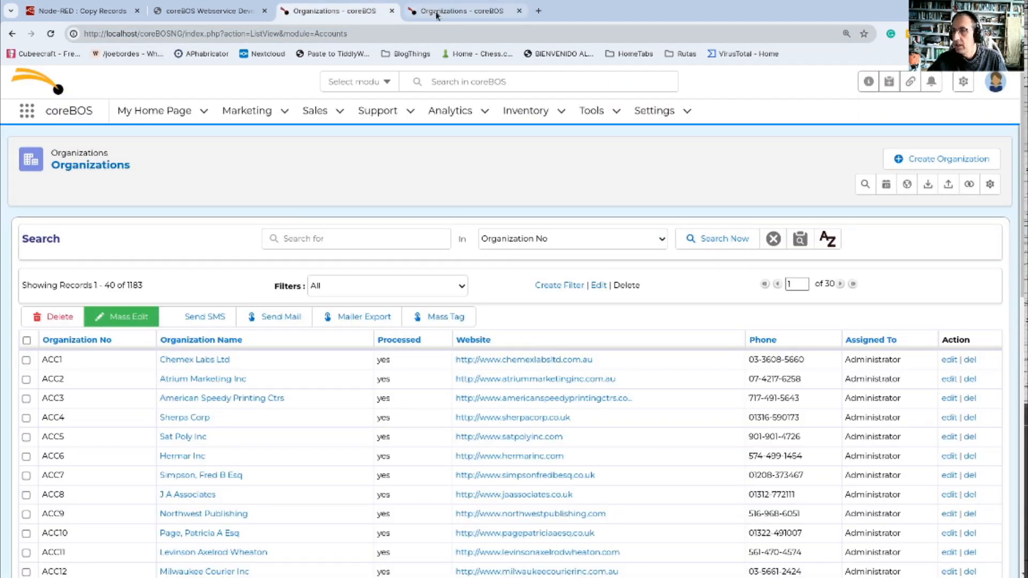
pyautogui.click(436, 13)
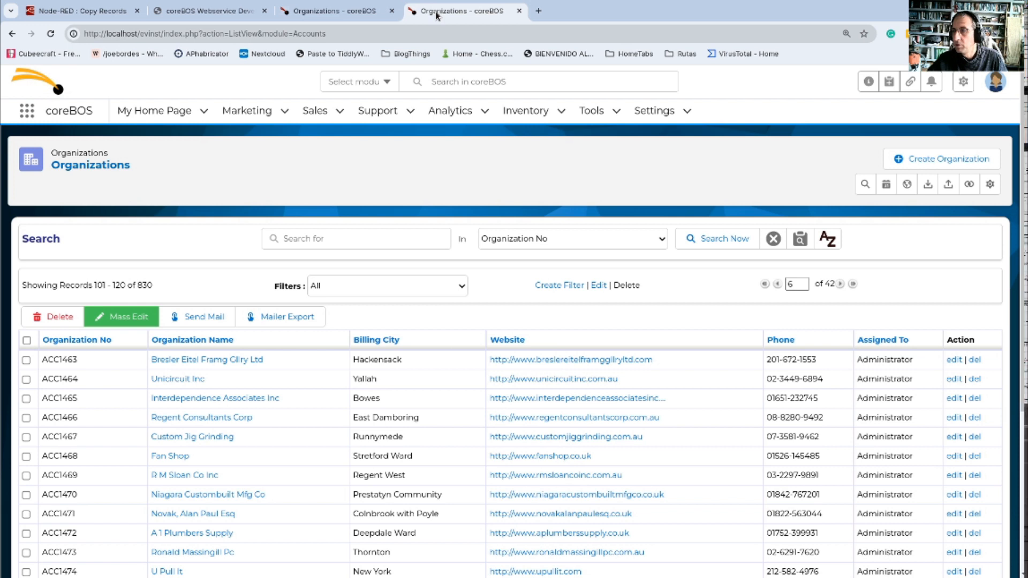
pyautogui.click(338, 11)
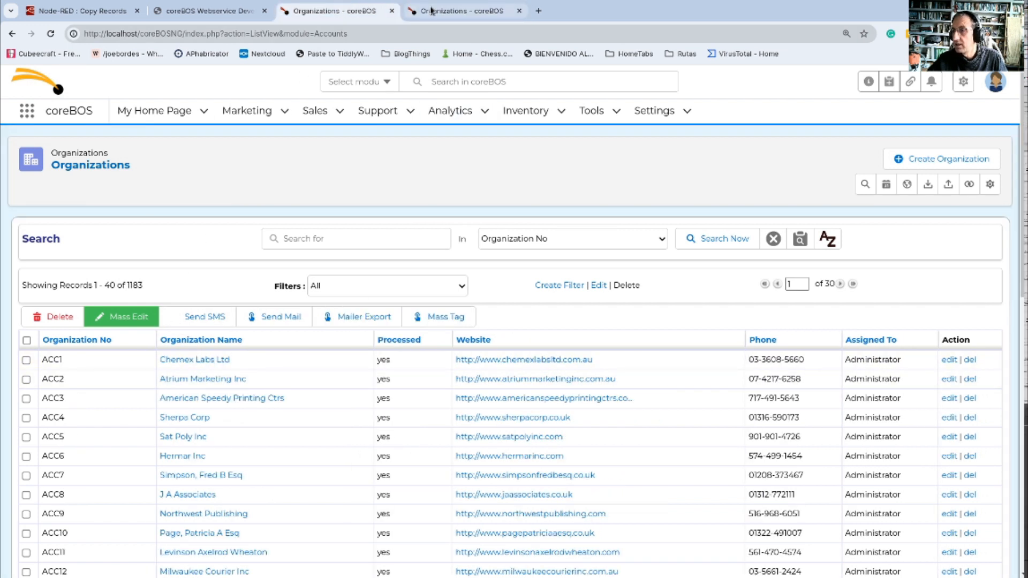
# - Search the coreBOSNG Organizations for value 1 in the Processed field and compare the count with the evinst list
pyautogui.click(343, 238)
pyautogui.write('1')
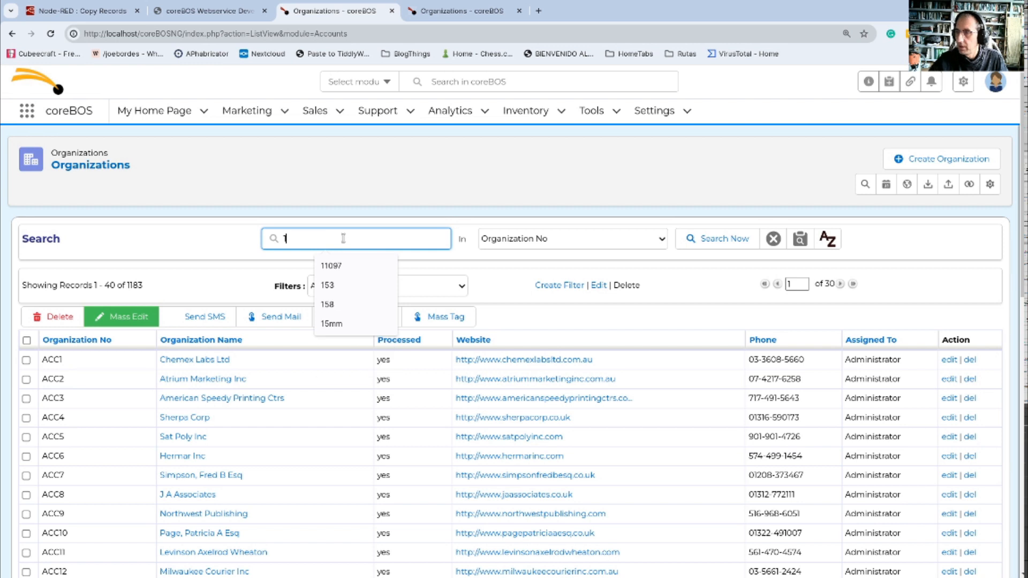
pyautogui.click(583, 242)
pyautogui.click(540, 276)
pyautogui.click(703, 245)
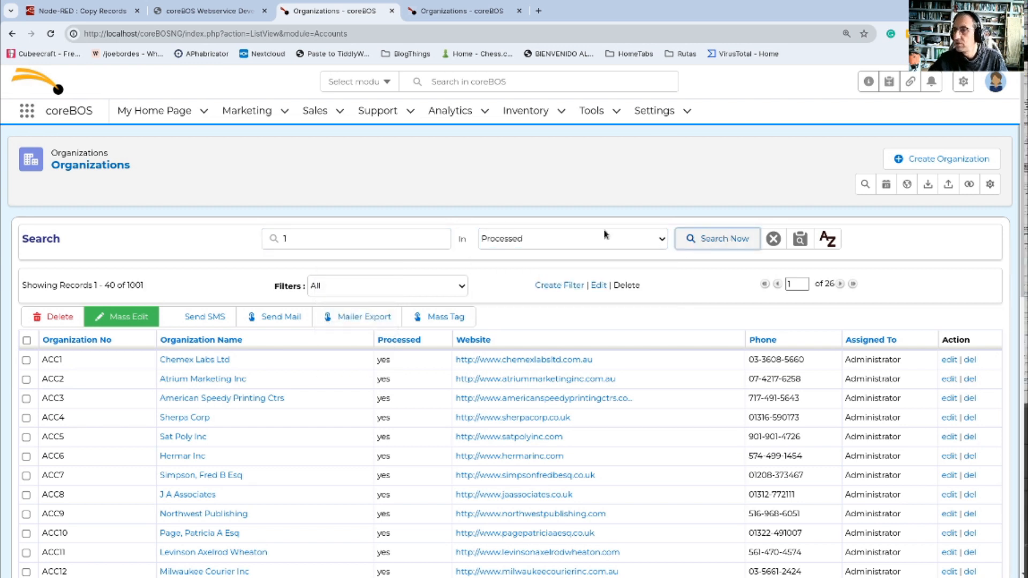
pyautogui.click(450, 10)
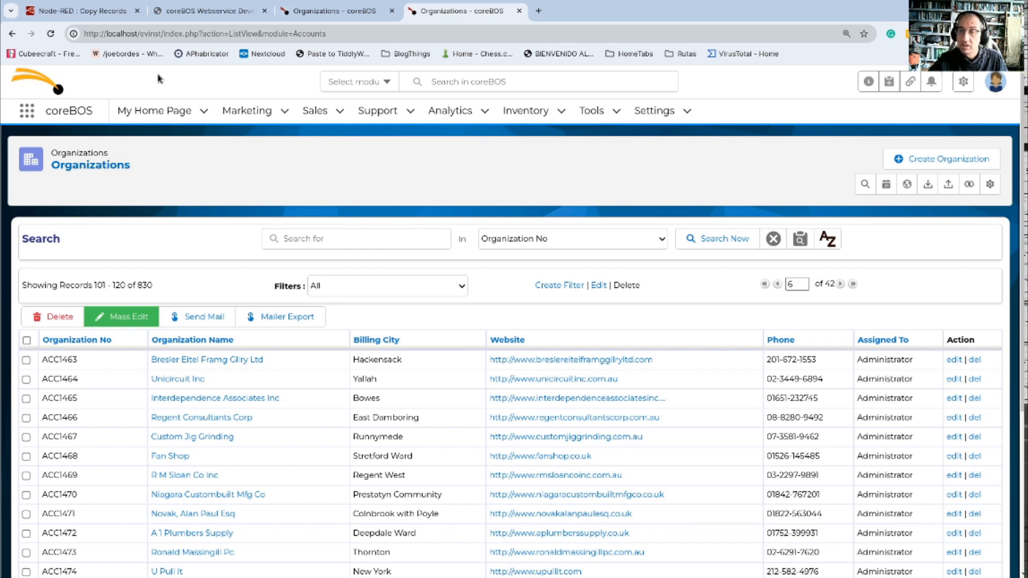
pyautogui.click(344, 13)
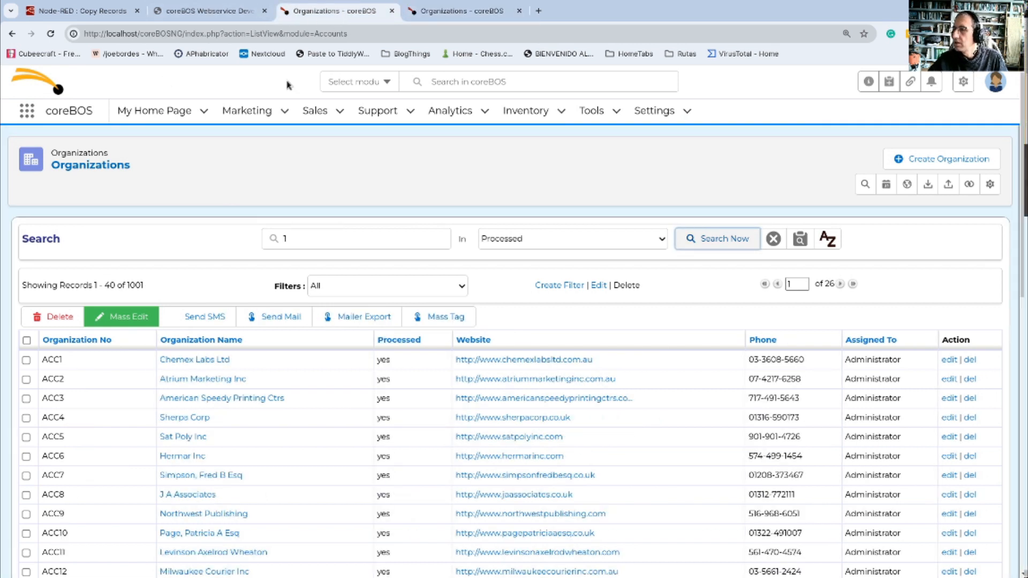
# - In Node-RED, set the delay node between set module/orgID/User and coreBOS Create to 10 milliseconds
pyautogui.click(90, 7)
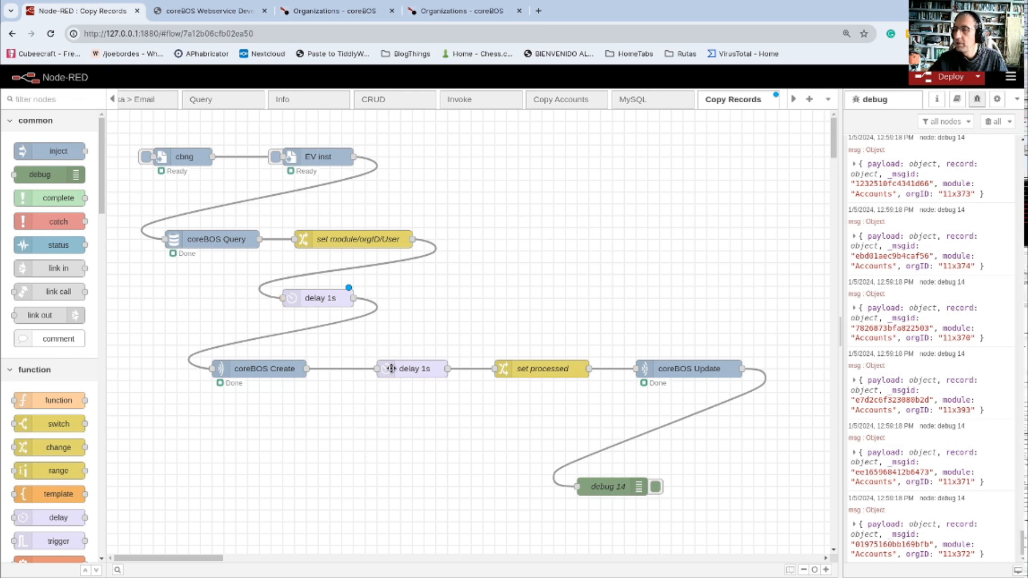
pyautogui.click(312, 300)
pyautogui.doubleClick(313, 300)
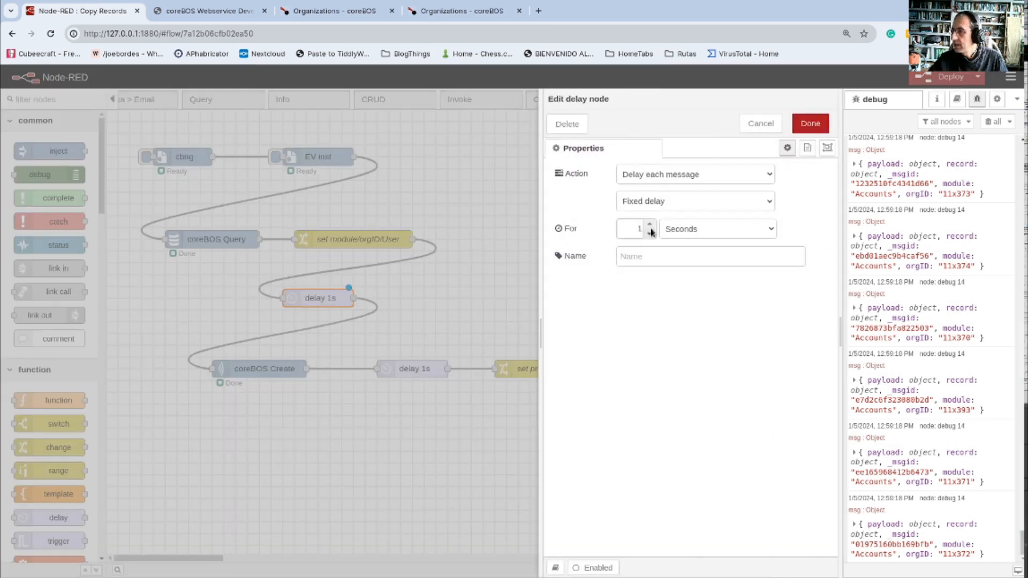
pyautogui.click(693, 229)
pyautogui.click(692, 247)
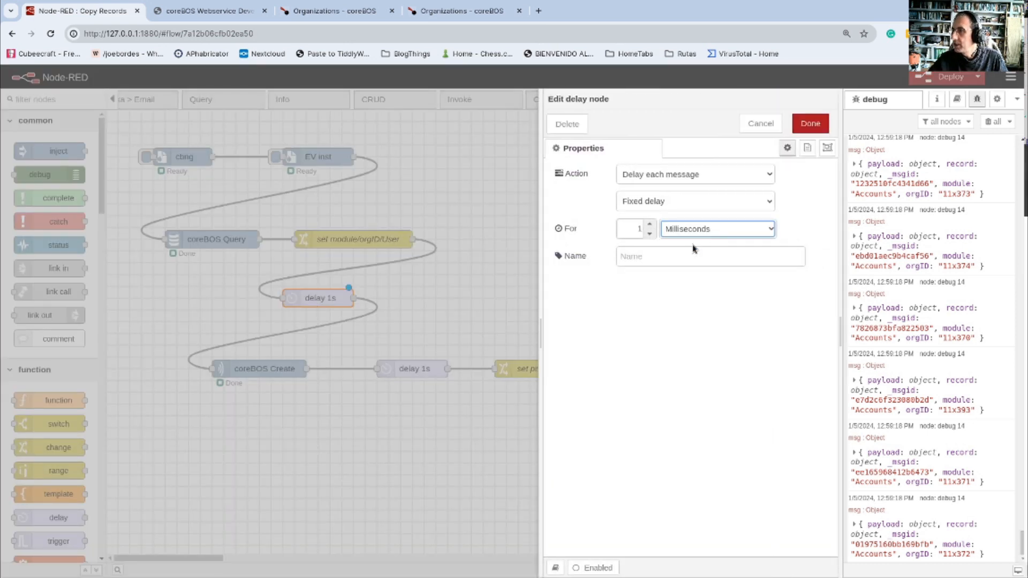
pyautogui.click(633, 230)
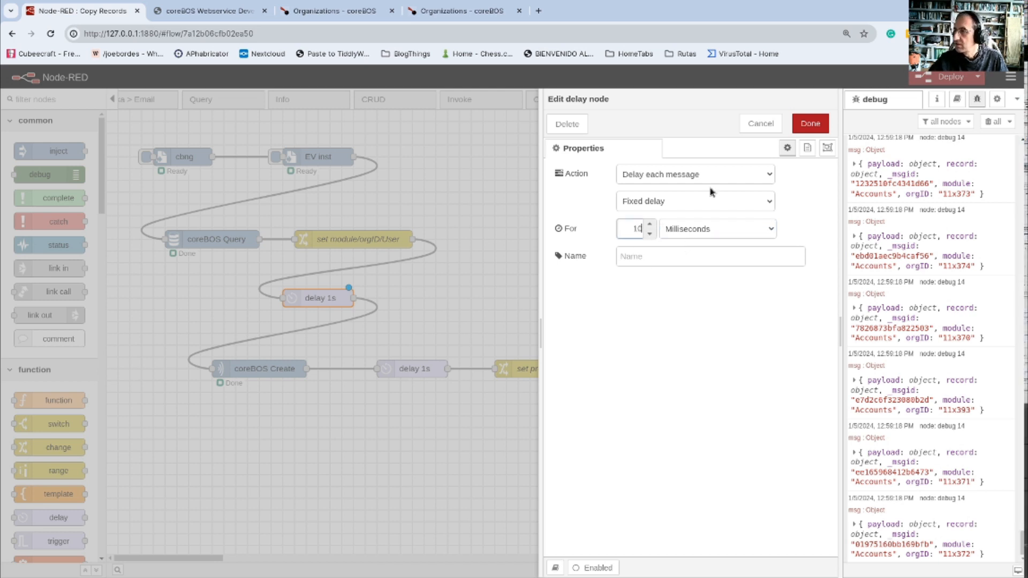
pyautogui.click(809, 124)
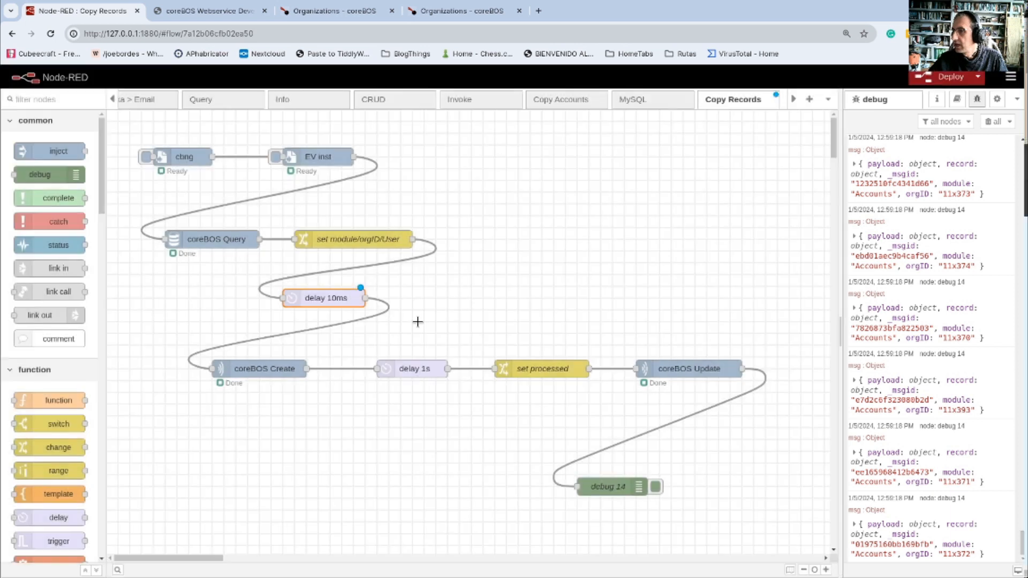
# - Set the delay node between coreBOS Create and set processed to 10 milliseconds and deploy the flow
pyautogui.doubleClick(401, 371)
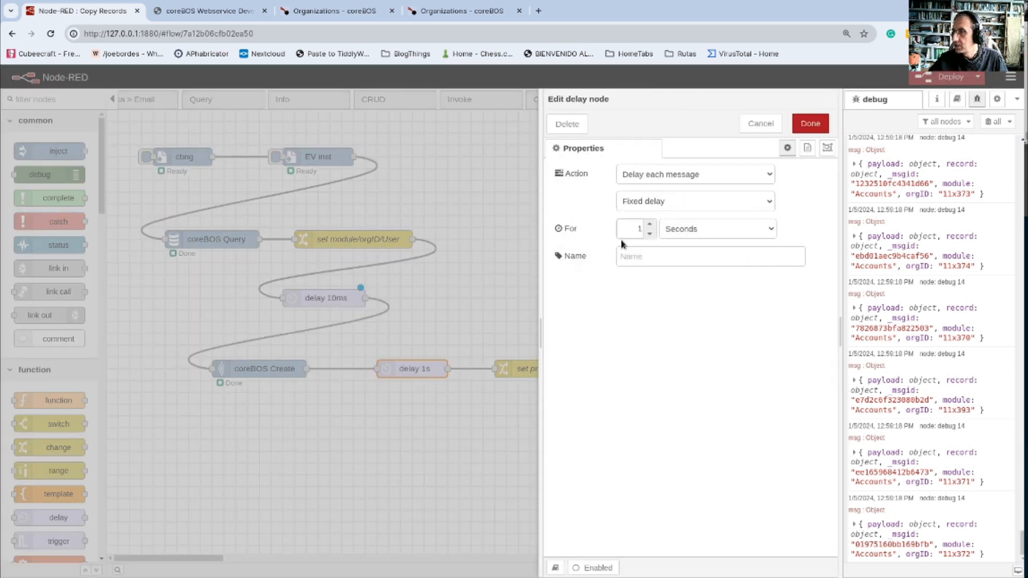
pyautogui.write('0')
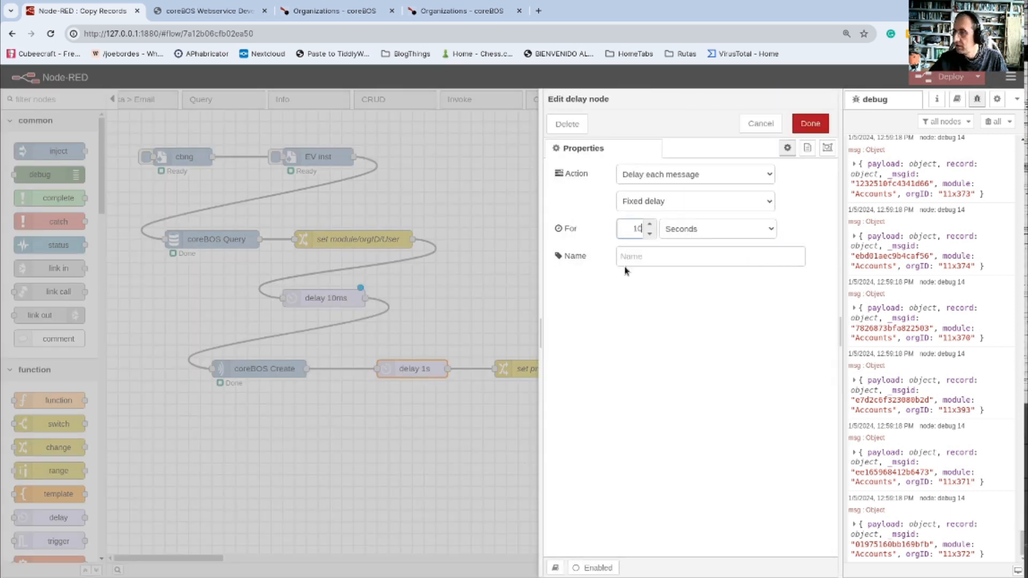
pyautogui.click(683, 234)
pyautogui.click(684, 244)
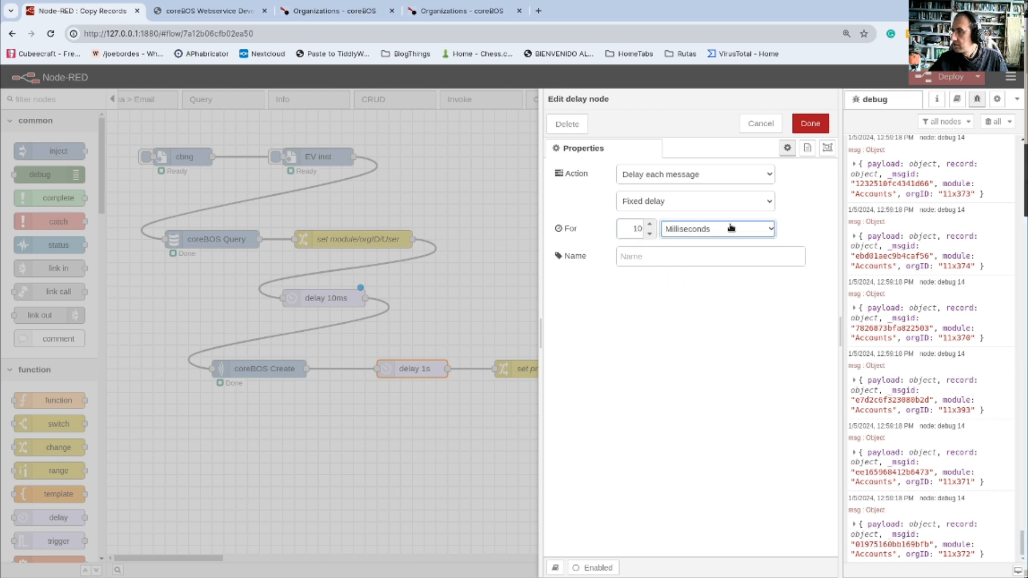
pyautogui.click(810, 123)
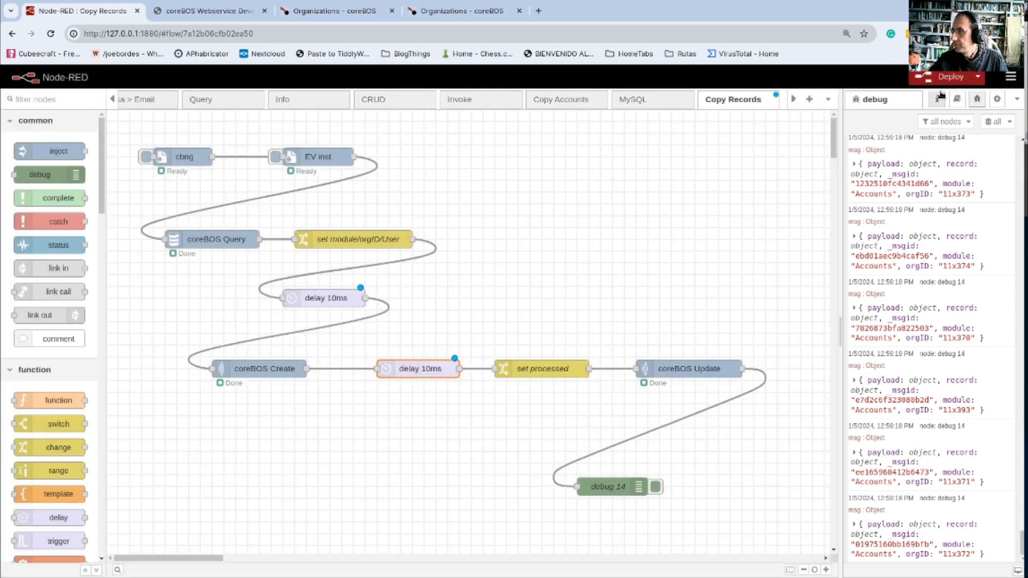
pyautogui.click(952, 81)
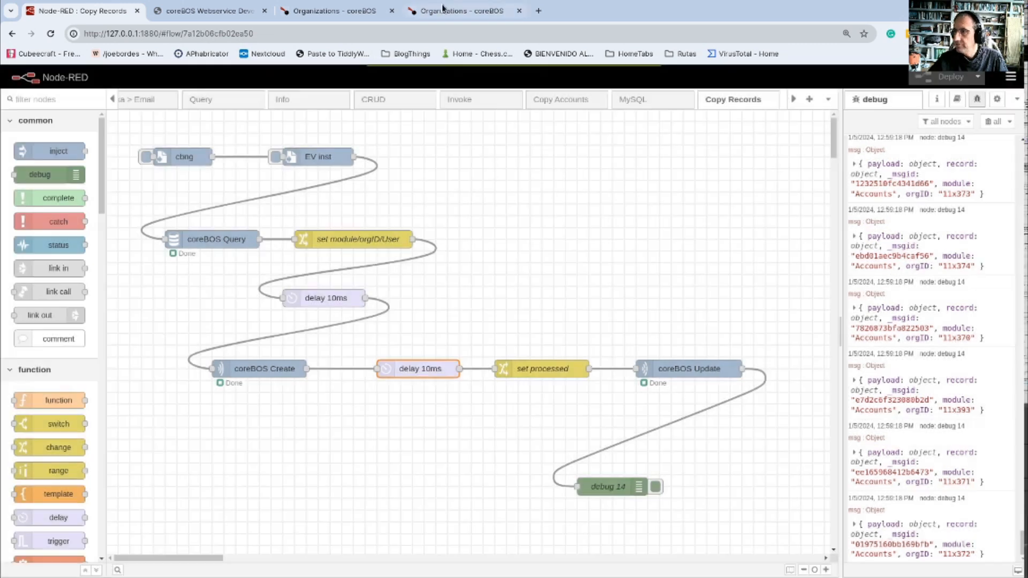
# - Select all organizations shown in the evinst Organizations list and delete them, accepting the confirmation
pyautogui.click(462, 11)
pyautogui.click(26, 340)
pyautogui.click(54, 316)
pyautogui.click(601, 124)
# - In the coreBOSNG Organizations list, mass edit the processed organizations shown on the first page, setting Processed to no, and dismiss the progress report
pyautogui.click(339, 7)
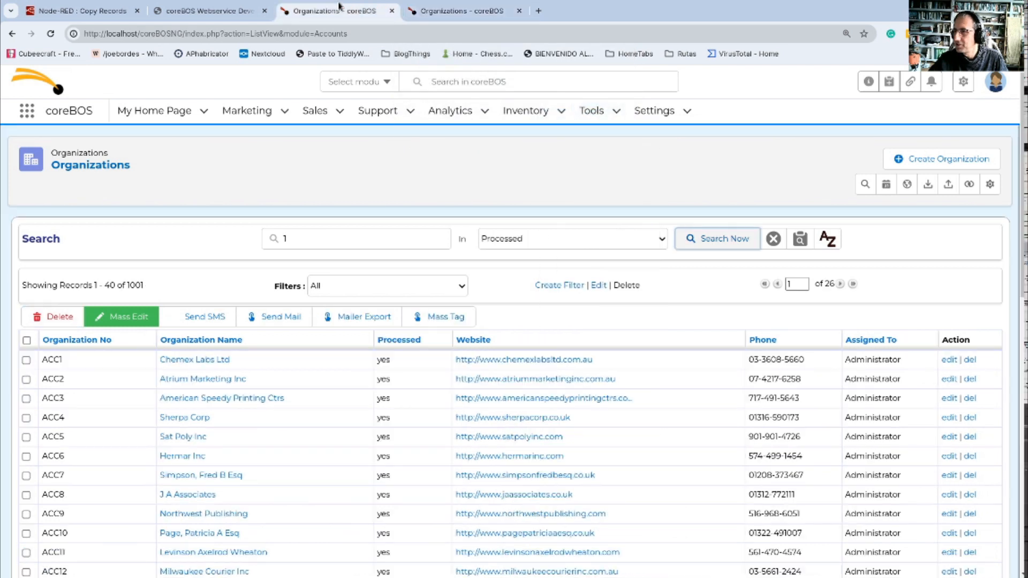
pyautogui.click(27, 340)
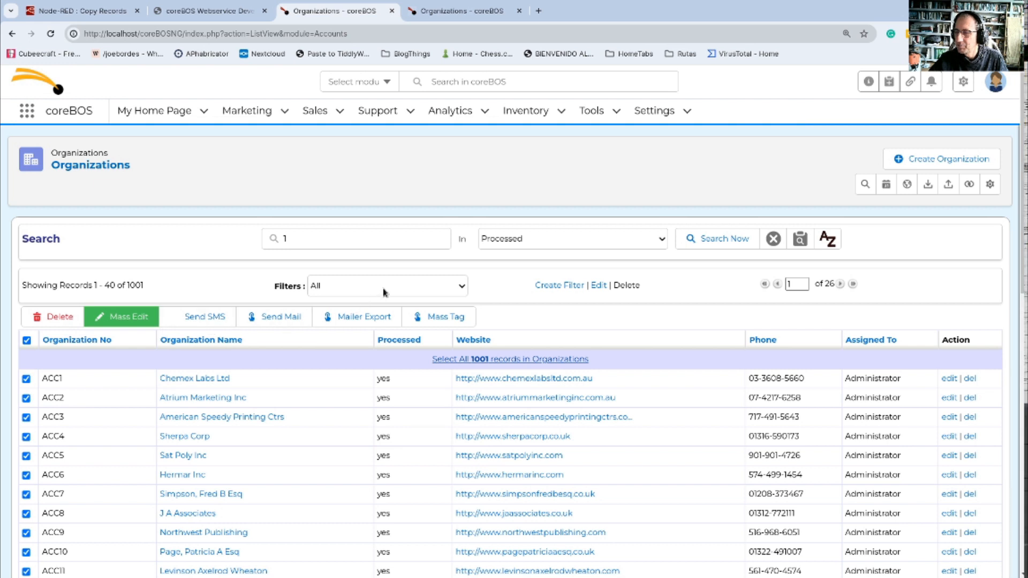
pyautogui.click(123, 316)
pyautogui.scroll(-5, 470, 349)
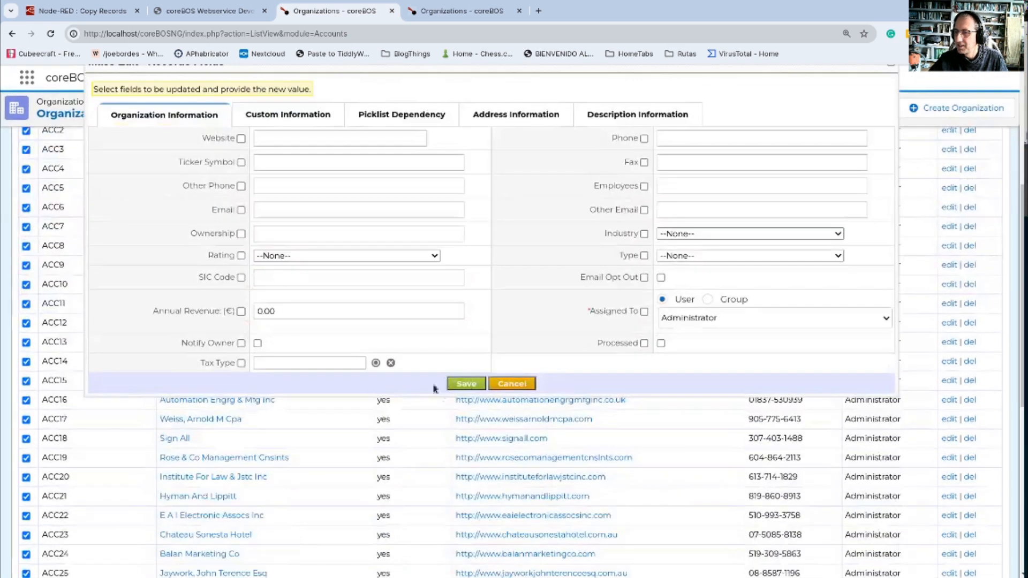
pyautogui.click(644, 343)
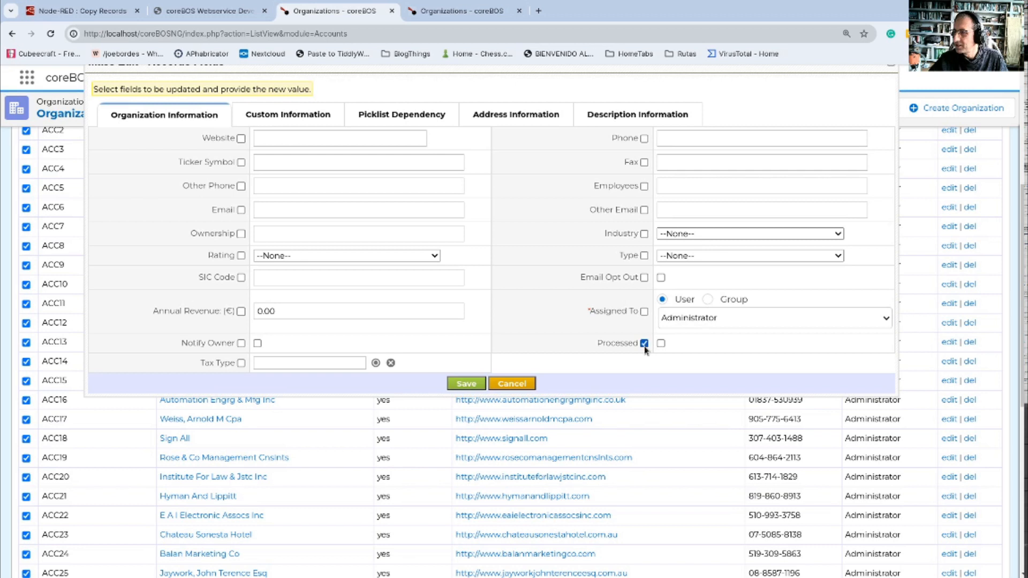
pyautogui.click(480, 384)
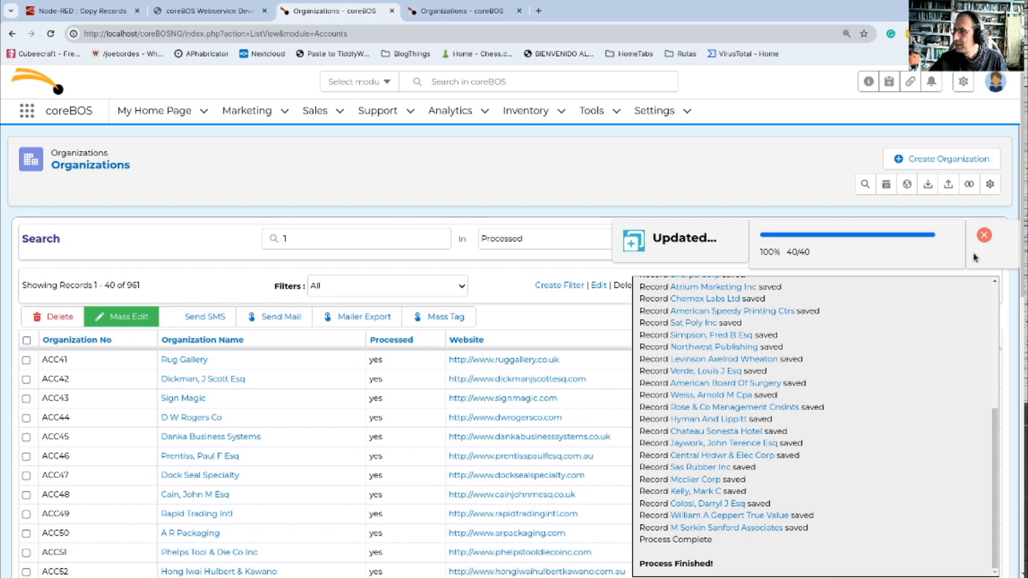
pyautogui.click(984, 235)
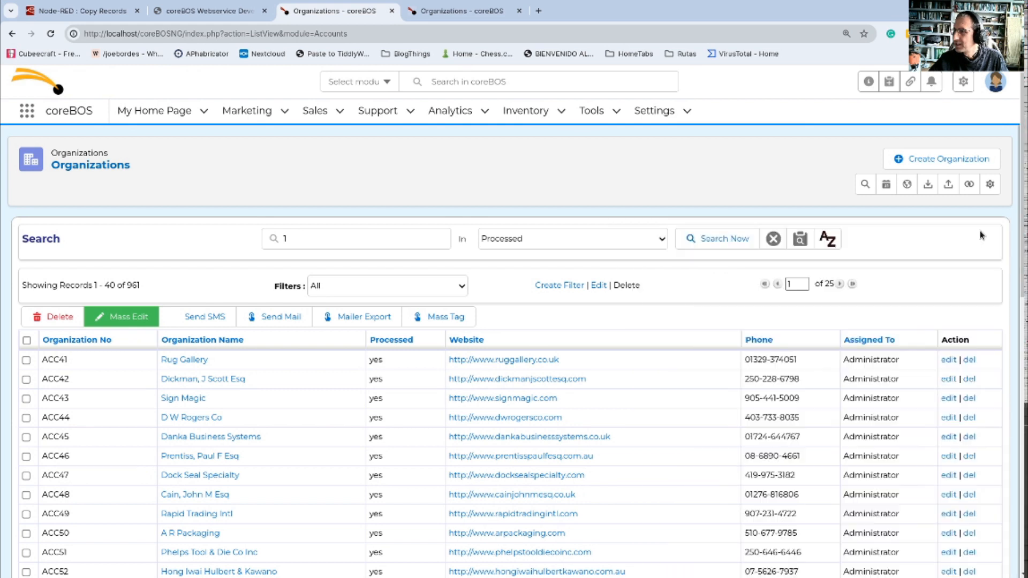
# - Select all remaining processed organizations across every page and mass edit them to set Processed to no, accepting the large-selection confirmation
pyautogui.click(27, 340)
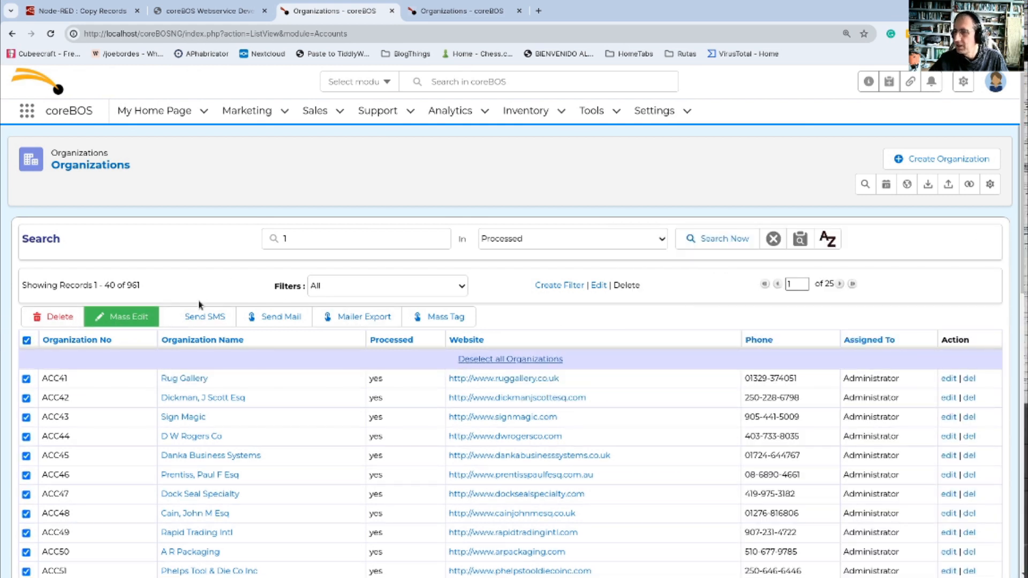
pyautogui.click(126, 316)
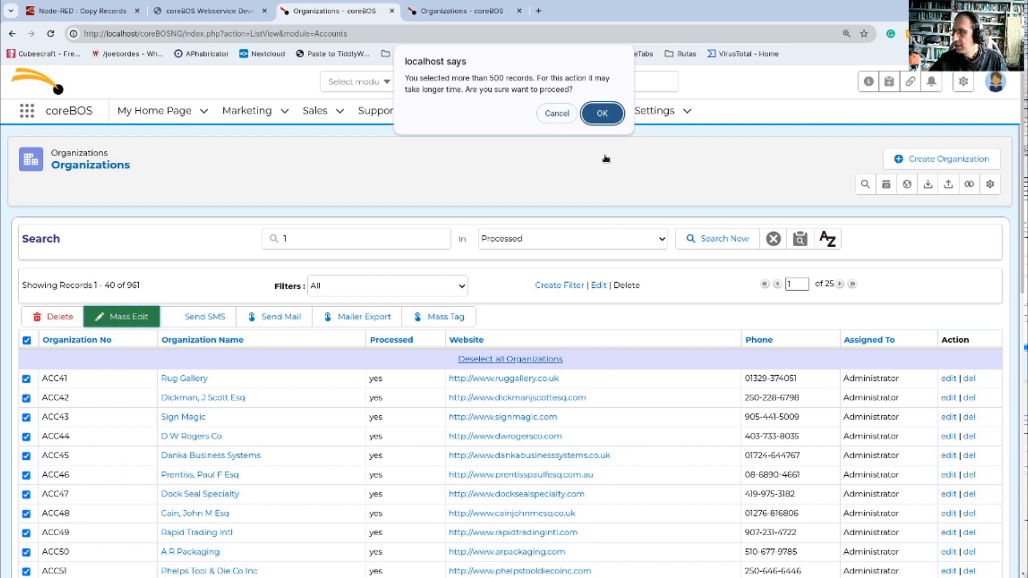
pyautogui.click(603, 114)
pyautogui.scroll(-5, 642, 274)
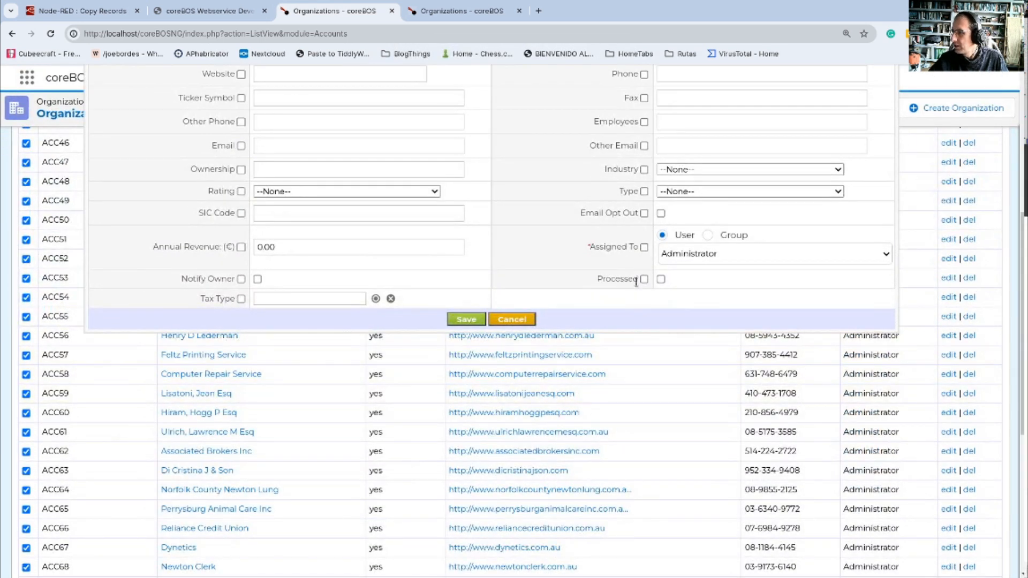
pyautogui.click(455, 322)
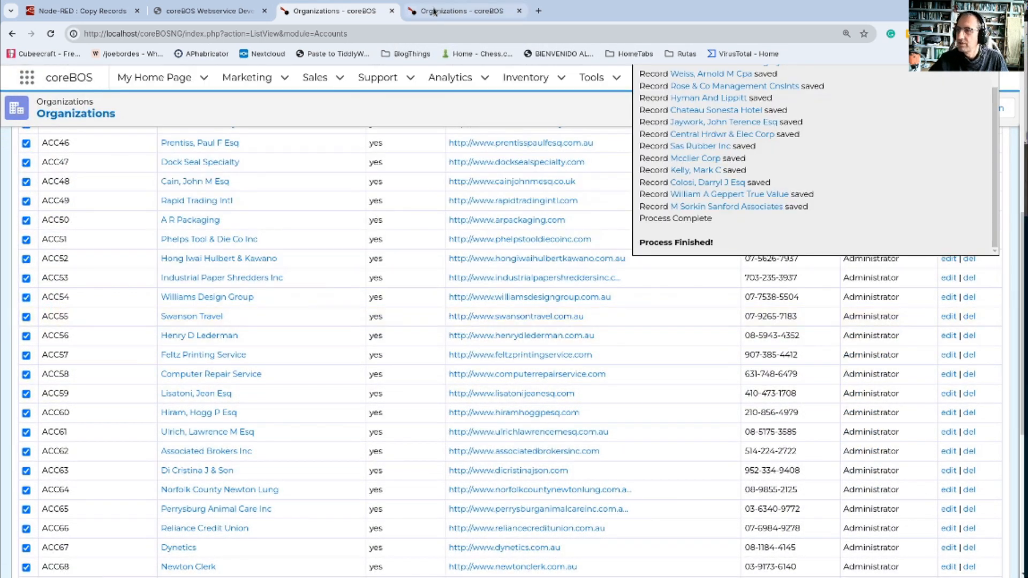
pyautogui.scroll(6, 446, 259)
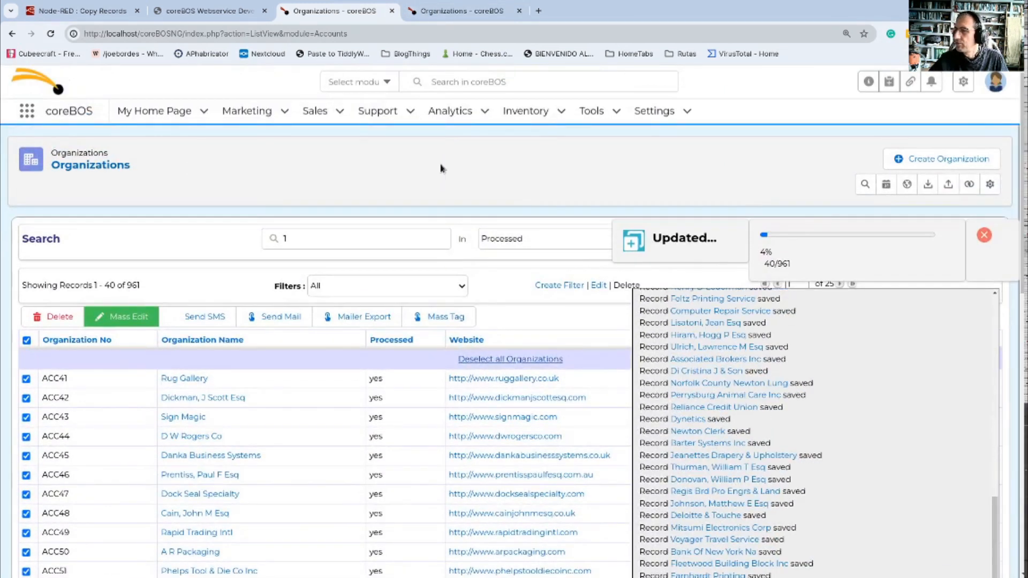
# - In the evinst instance, select all organizations across every page and delete them, accepting both confirmations
pyautogui.click(440, 8)
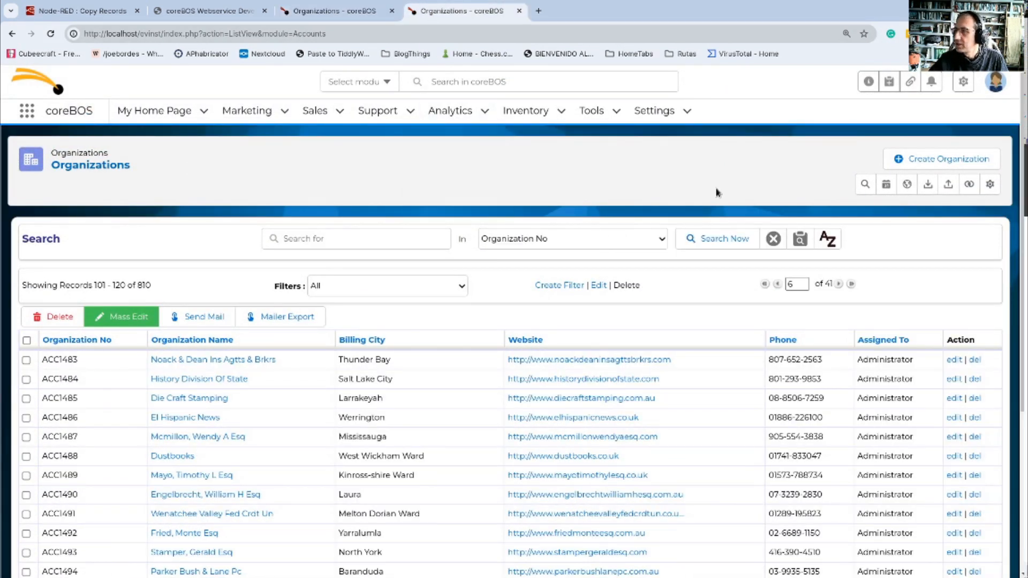
pyautogui.click(26, 340)
pyautogui.click(523, 364)
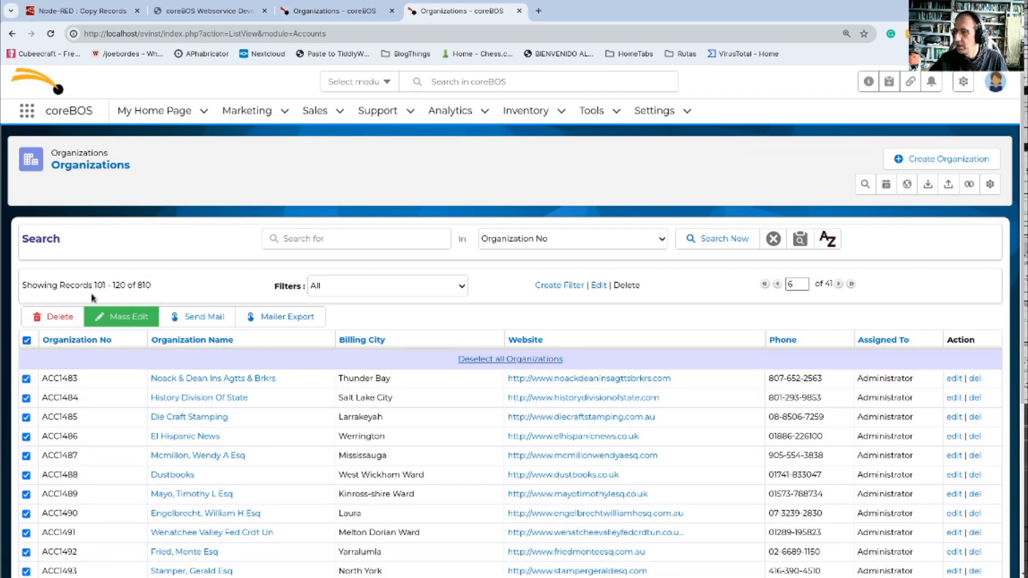
pyautogui.click(53, 316)
pyautogui.click(601, 112)
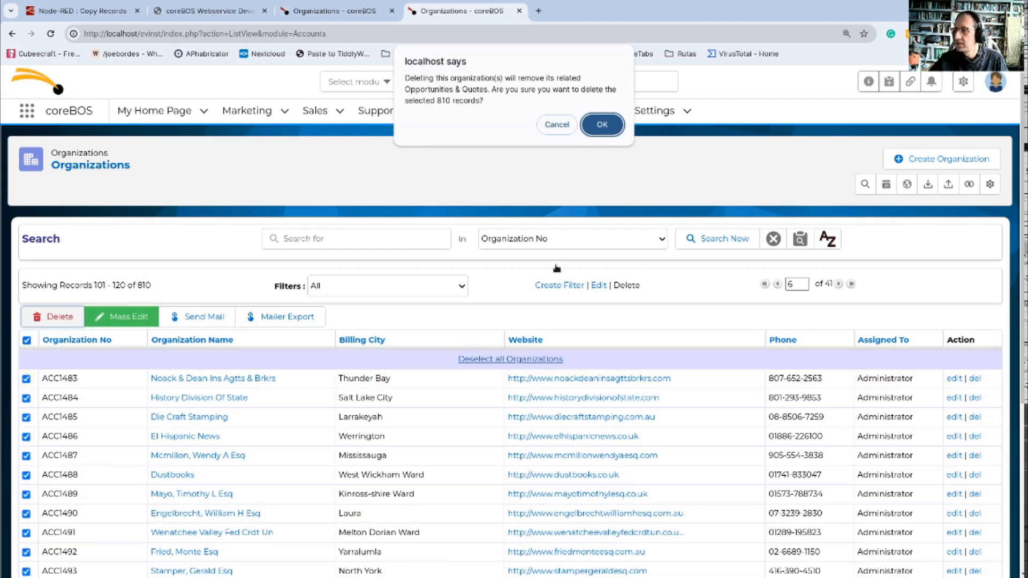
pyautogui.click(602, 125)
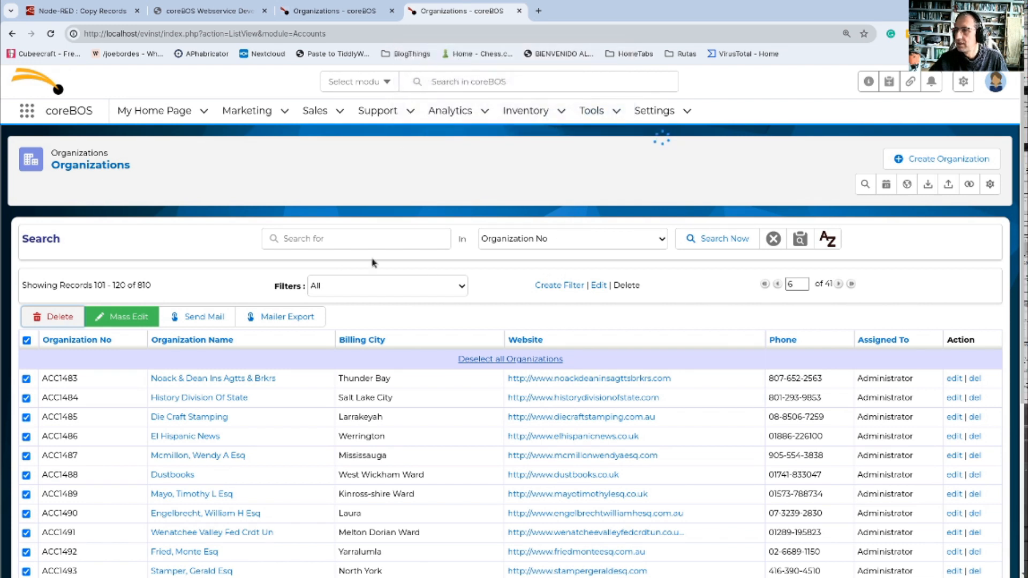
# - Clear all messages from the Node-RED debug log, checking the progress of the coreBOSNG mass update and the evinst deletion
pyautogui.click(334, 10)
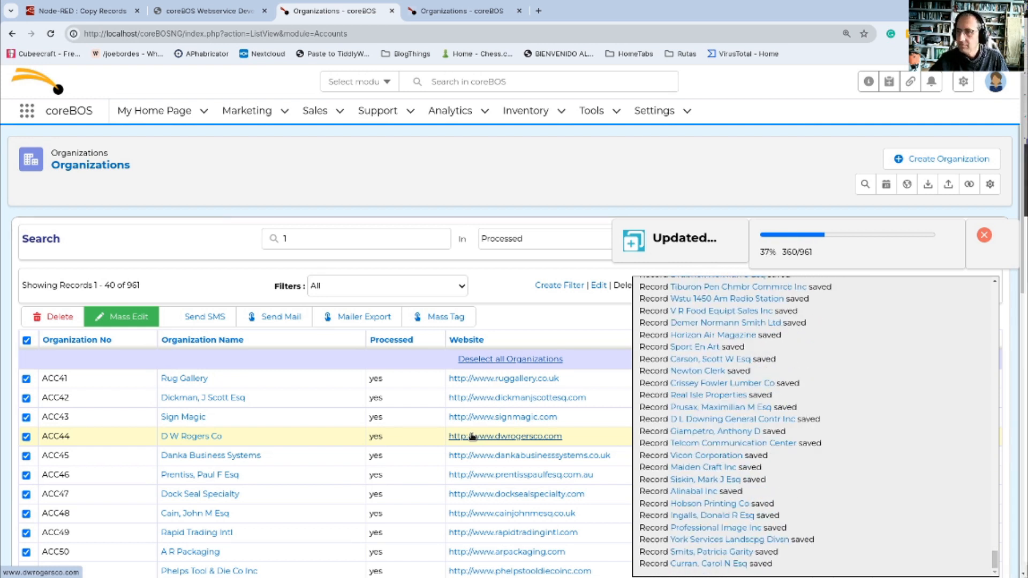
pyautogui.hotkey('ctrl', '1')
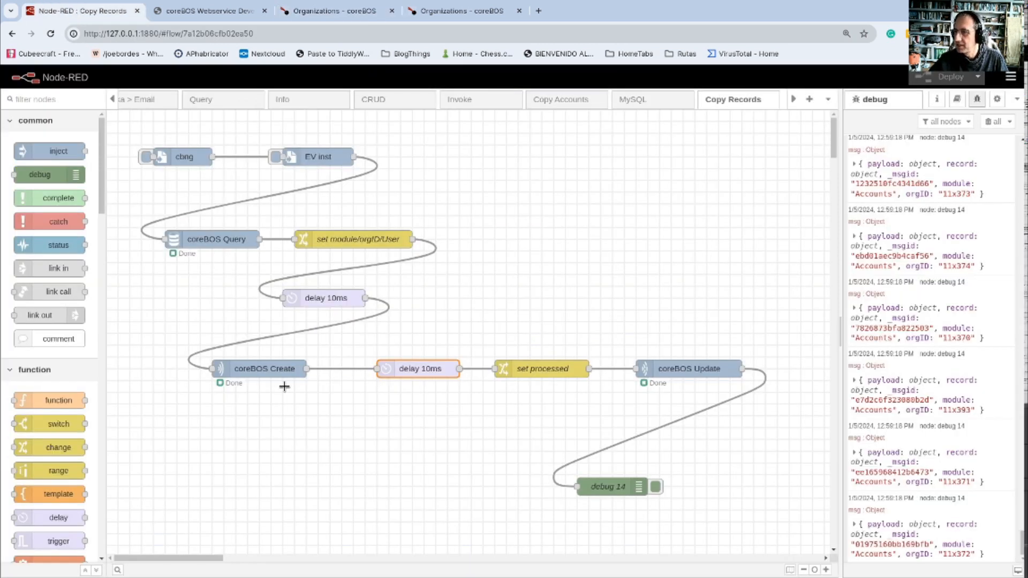
pyautogui.click(990, 122)
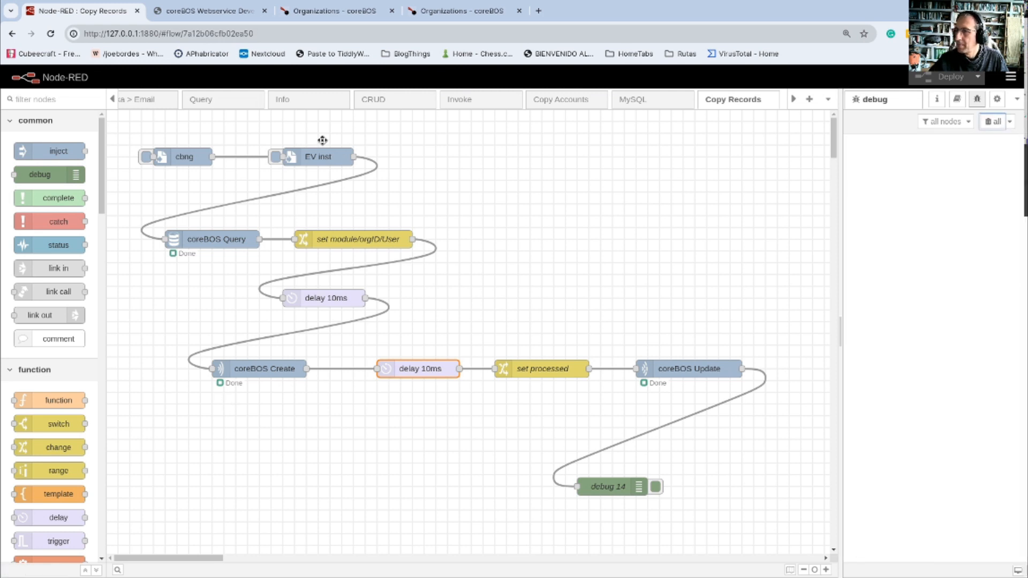
pyautogui.click(470, 6)
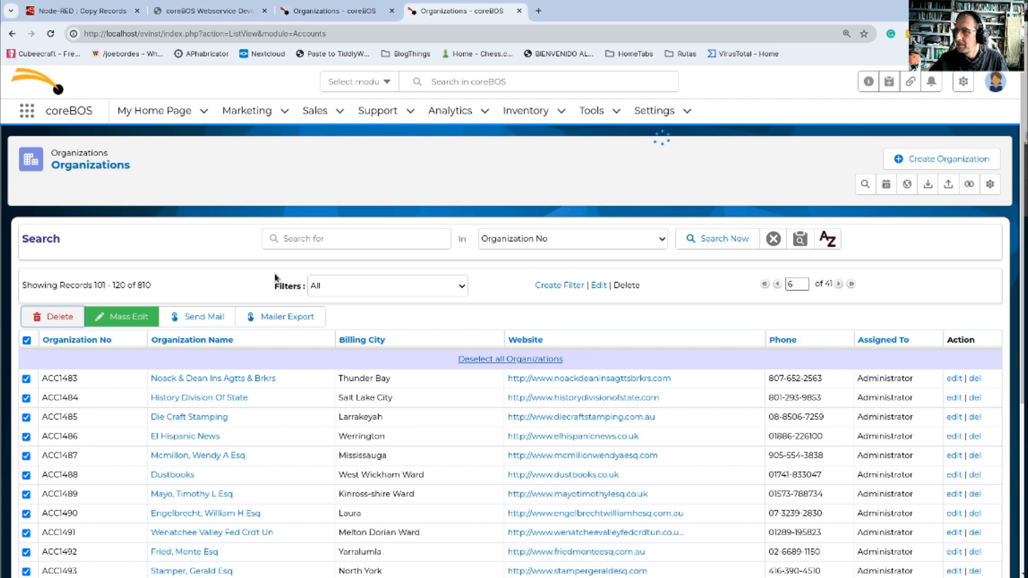
pyautogui.click(321, 10)
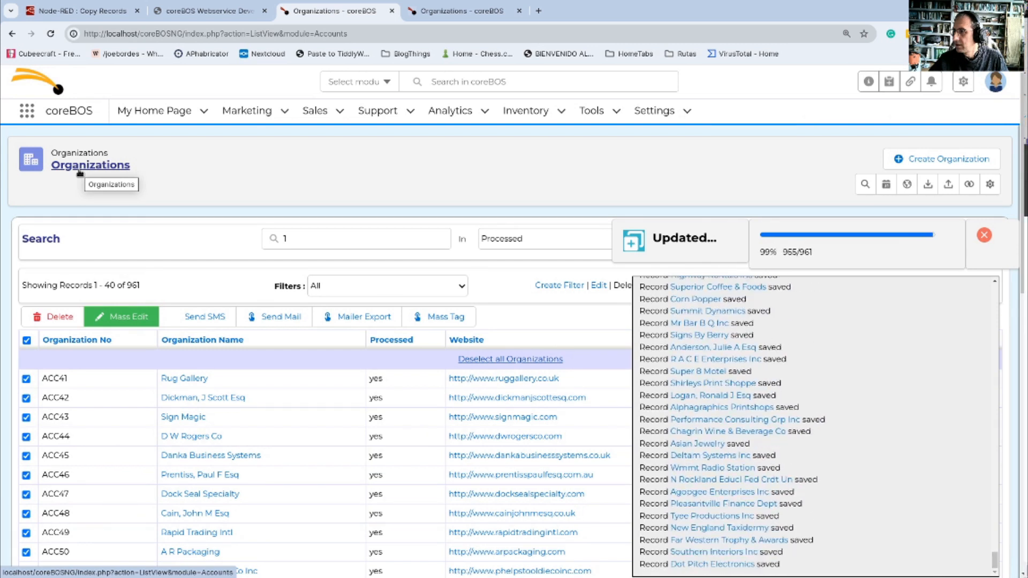
# - Reload the coreBOSNG Organizations list, search for value 1 in the Processed field, and return to the full list
pyautogui.click(80, 172)
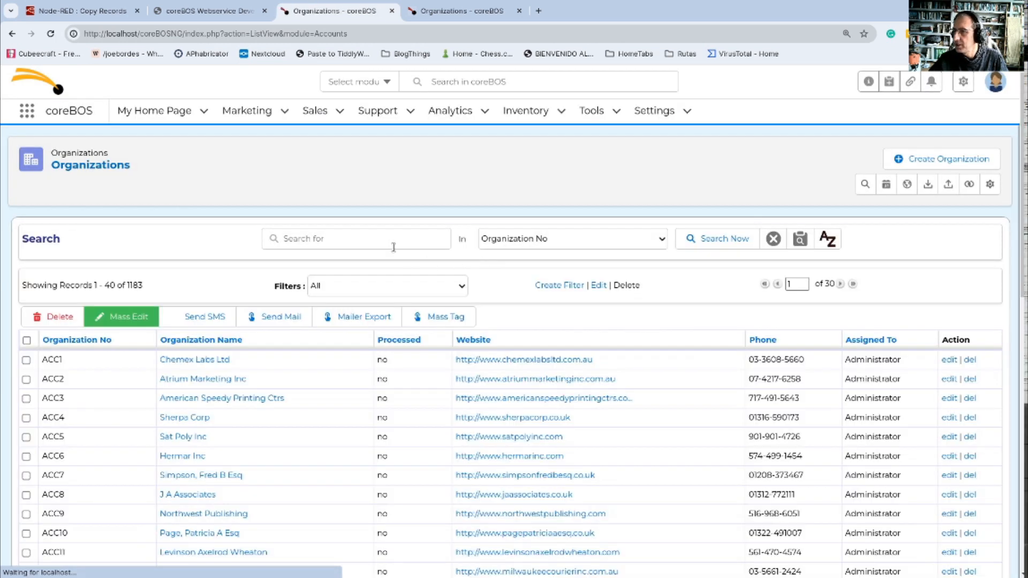
pyautogui.click(389, 244)
pyautogui.write('1')
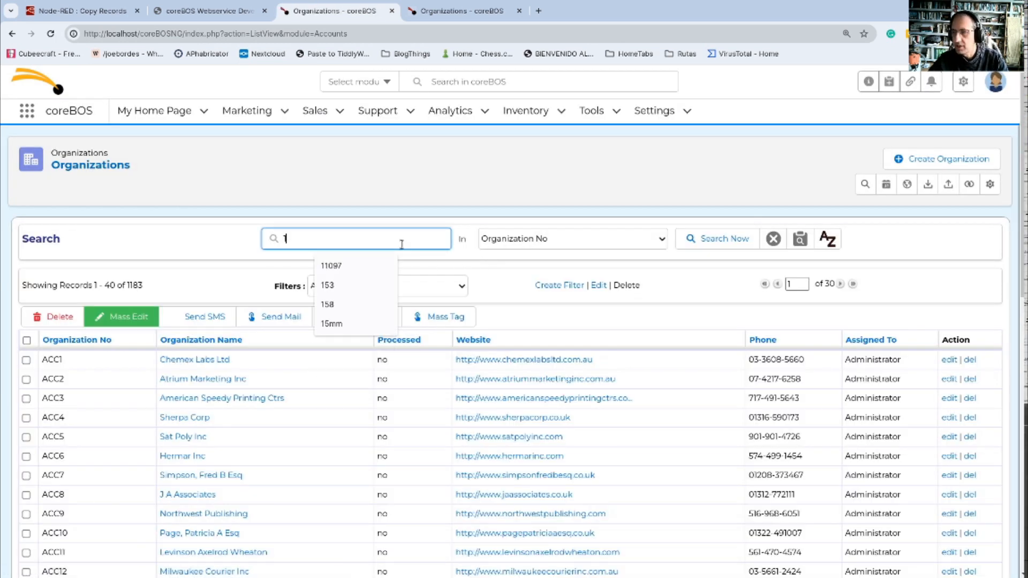
pyautogui.click(535, 239)
pyautogui.click(546, 278)
pyautogui.click(716, 239)
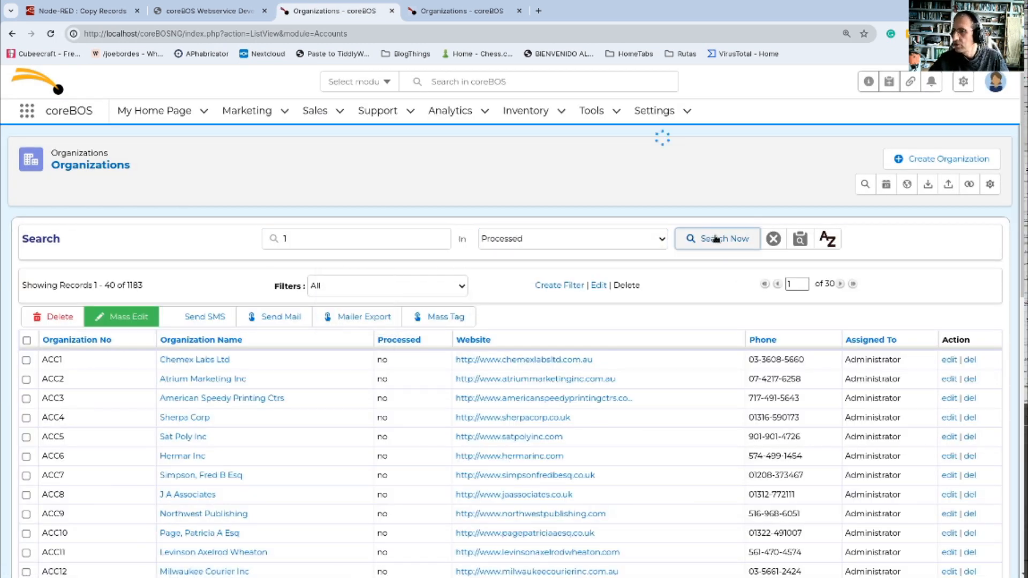
pyautogui.click(69, 164)
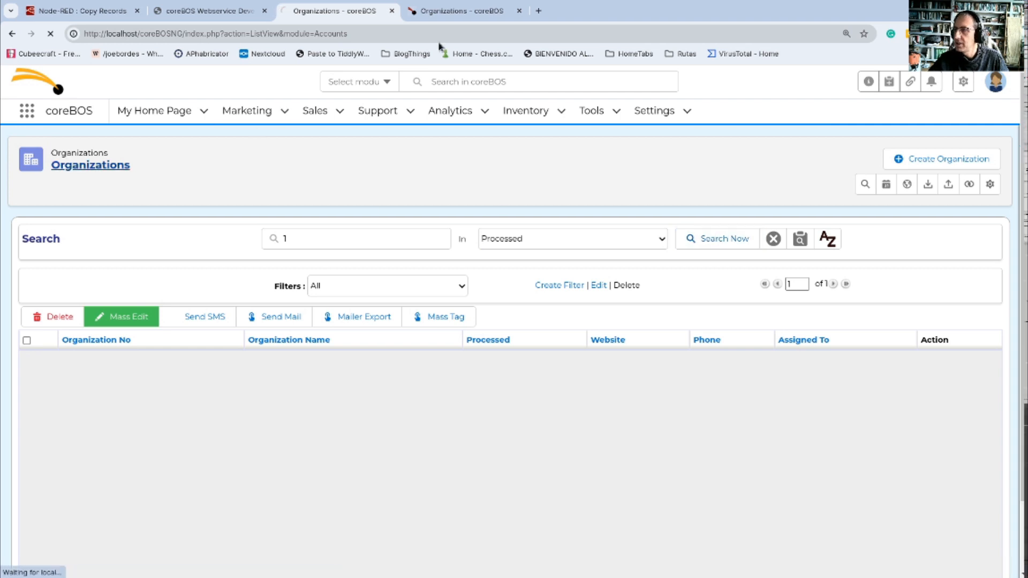
# - Reload the evinst Organizations list, select all remaining records across every page and delete them
pyautogui.click(449, 12)
pyautogui.click(513, 350)
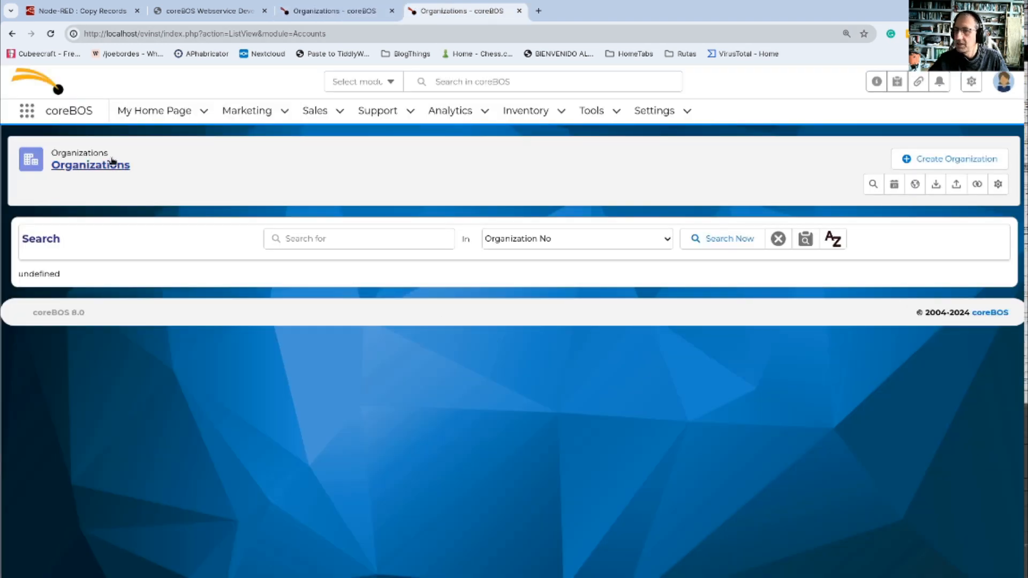
pyautogui.click(111, 164)
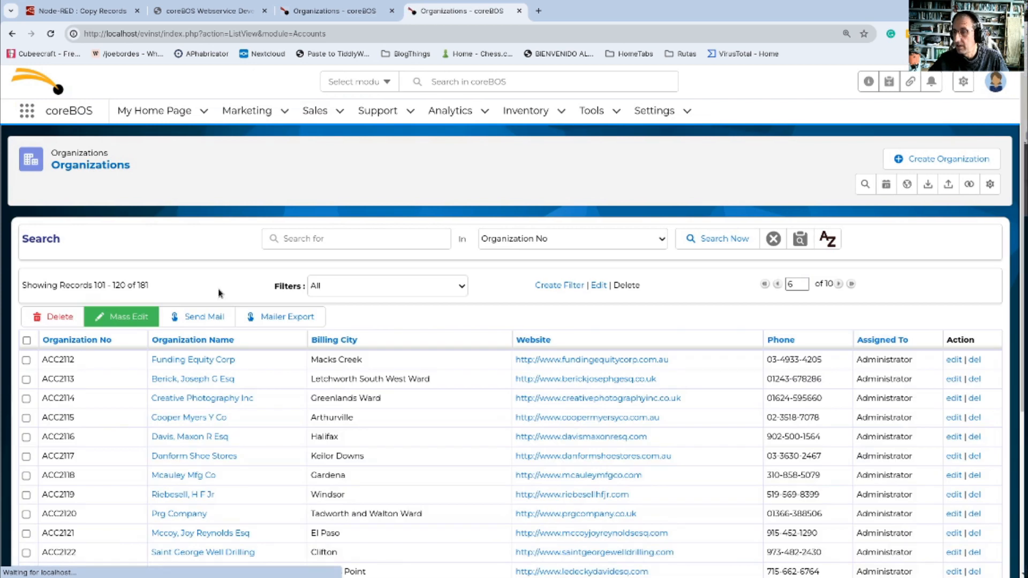
pyautogui.click(26, 340)
pyautogui.click(450, 359)
pyautogui.click(53, 316)
pyautogui.click(602, 123)
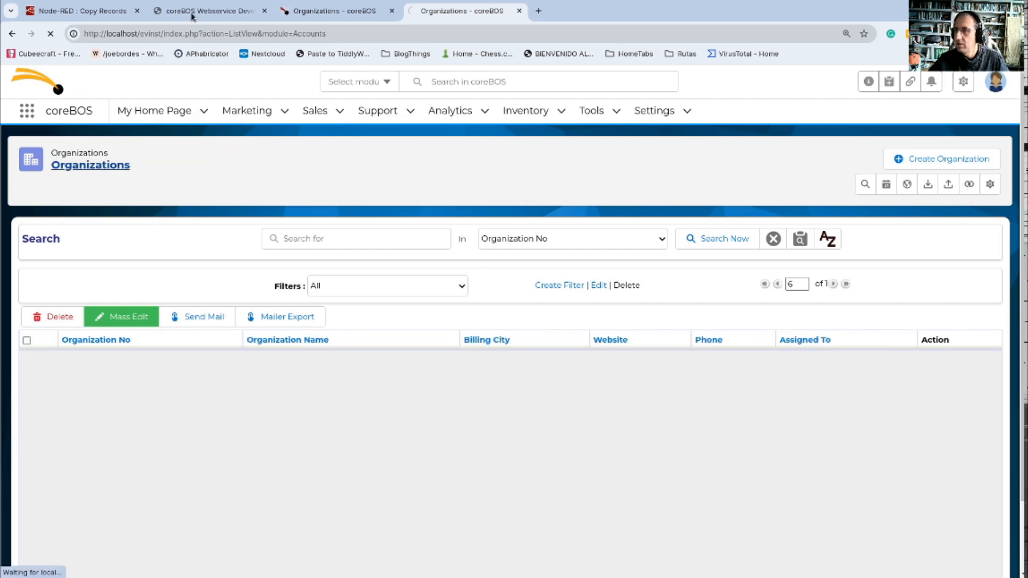
# - In Node-RED, trigger the cbng node to run the Copy Records flow
pyautogui.hotkey('ctrl', '1')
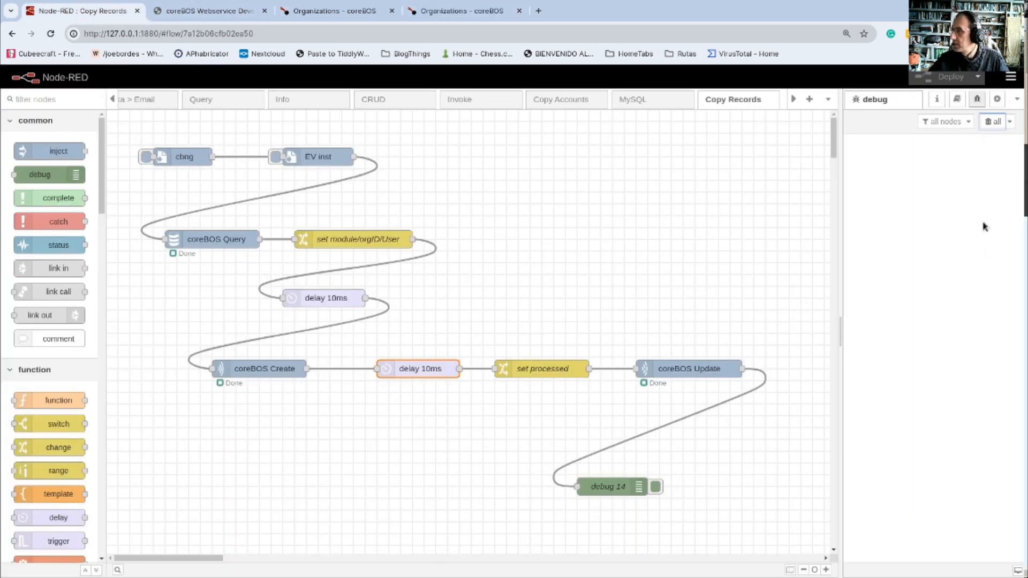
pyautogui.click(144, 158)
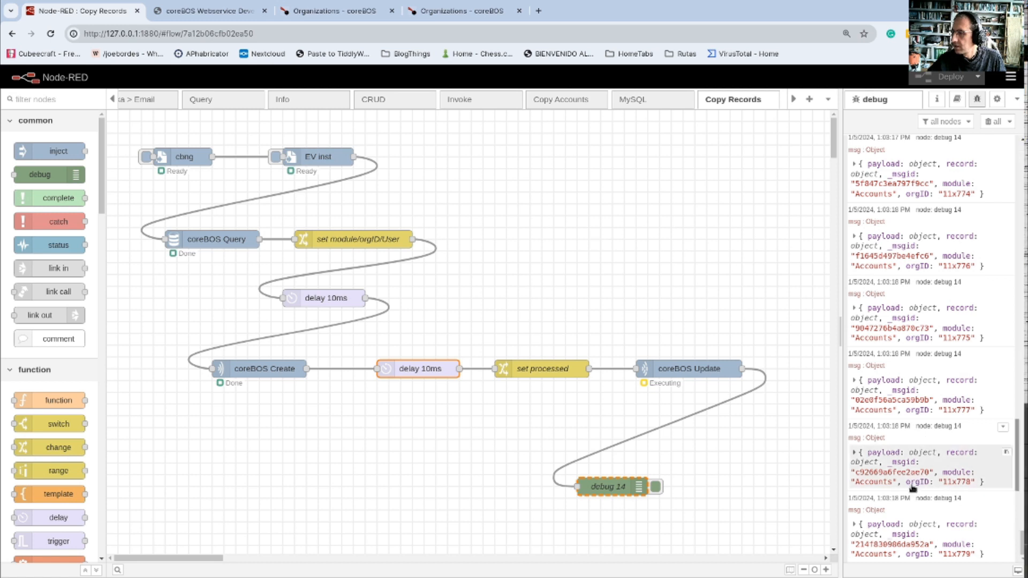
# - Reload the Organizations lists in coreBOSNG and evinst to check the copied records, and return to the Node-RED flow
pyautogui.click(329, 12)
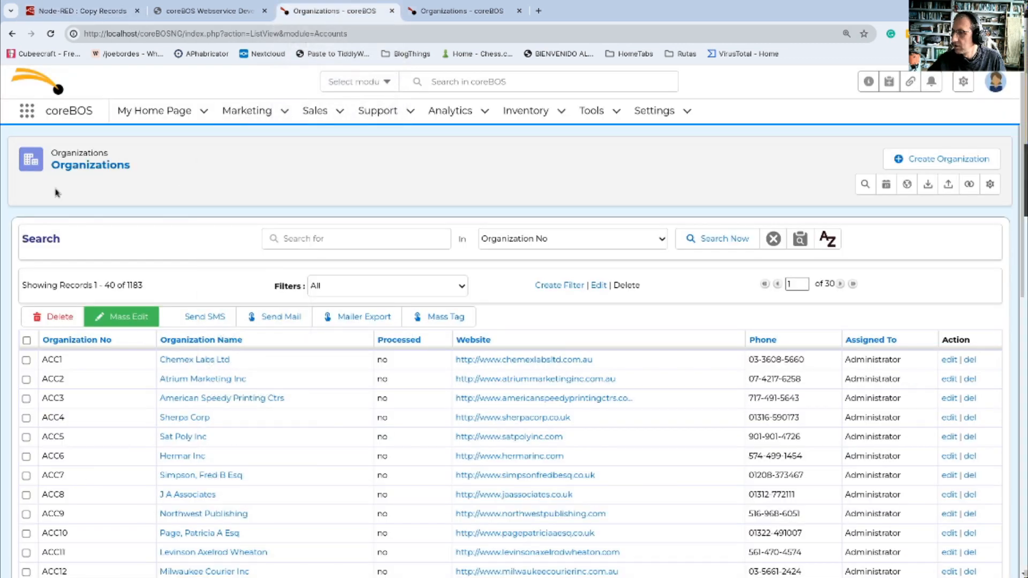
pyautogui.click(79, 167)
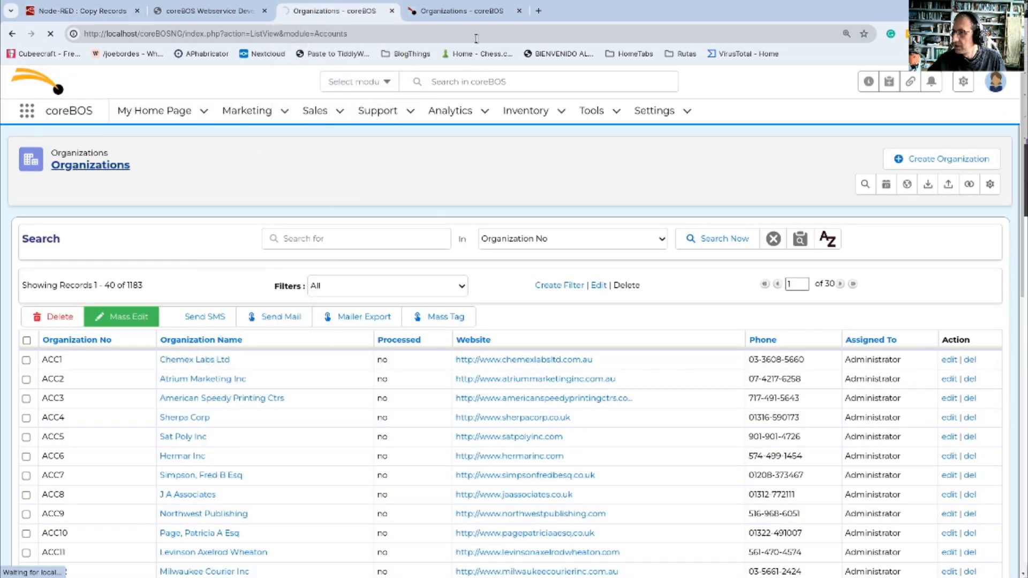
pyautogui.click(466, 9)
pyautogui.click(74, 169)
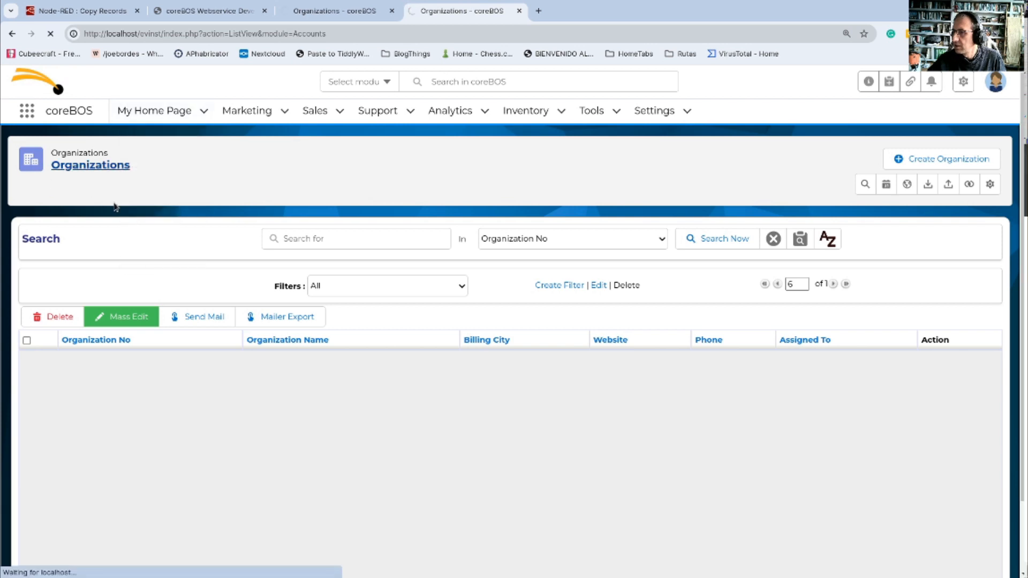
pyautogui.click(59, 11)
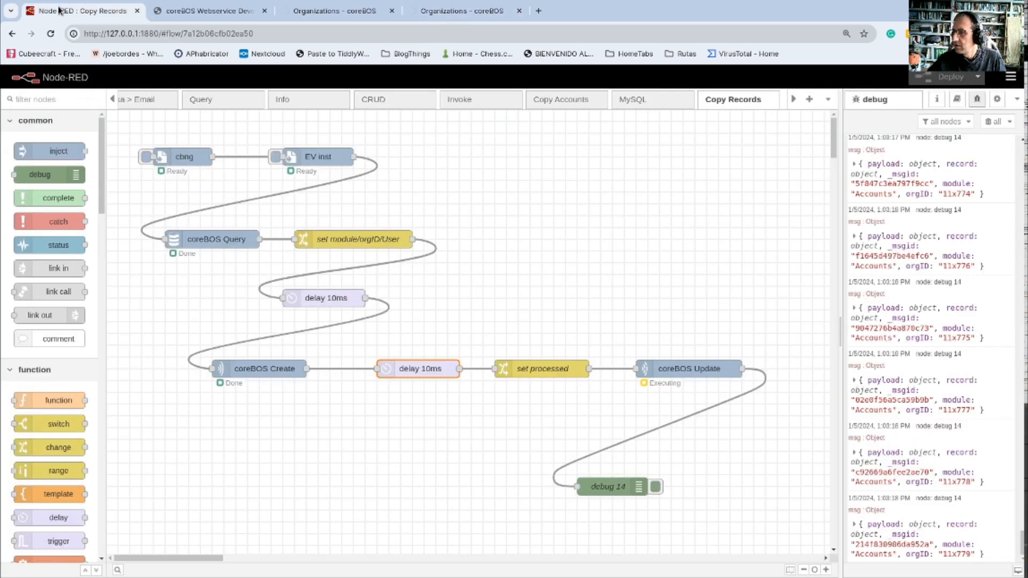